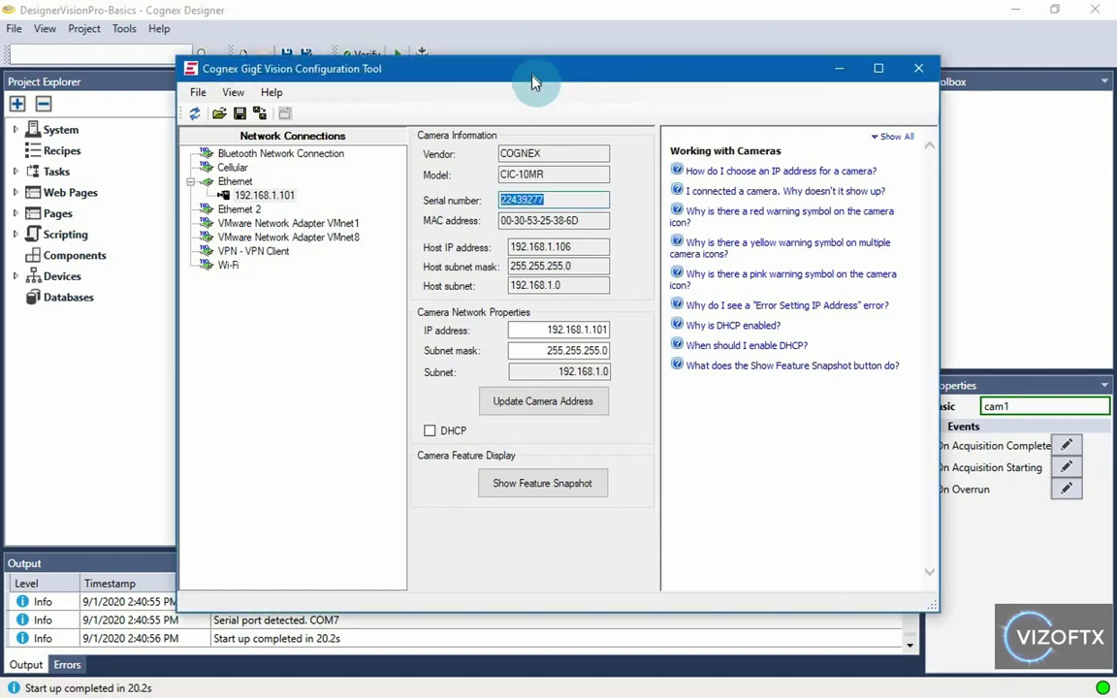
# - Check the CIC-10MR camera's serial number 22439277 and Ethernet adapter settings, then return to Designer
pyautogui.moveTo(536, 75); pyautogui.dragTo(535, 82)
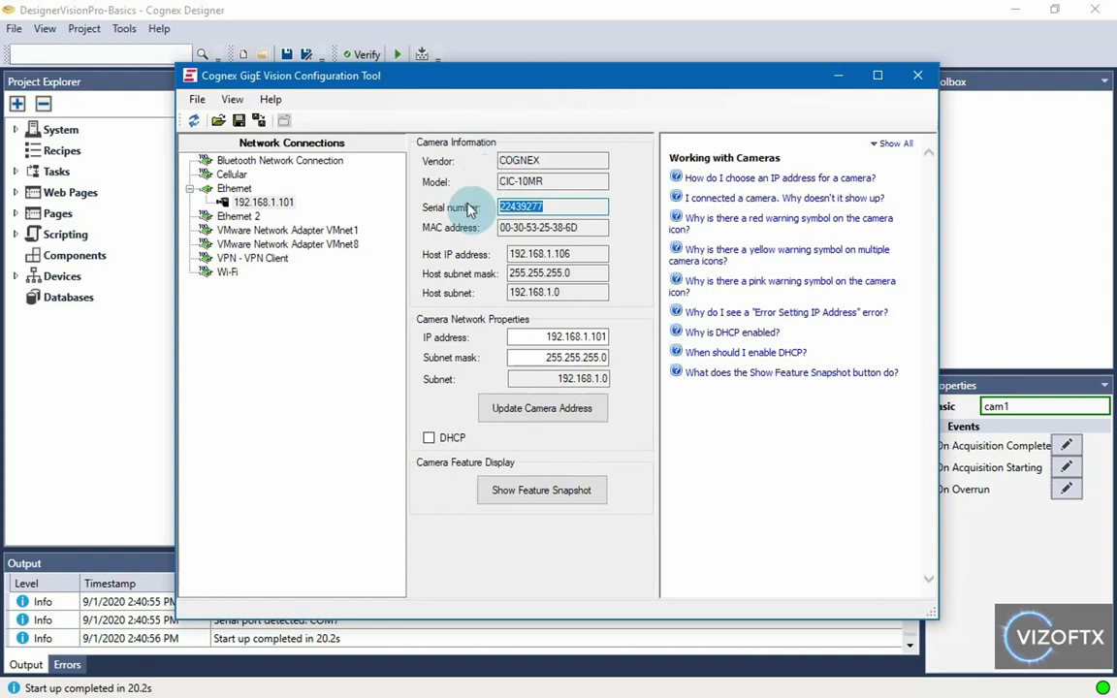
pyautogui.click(254, 202)
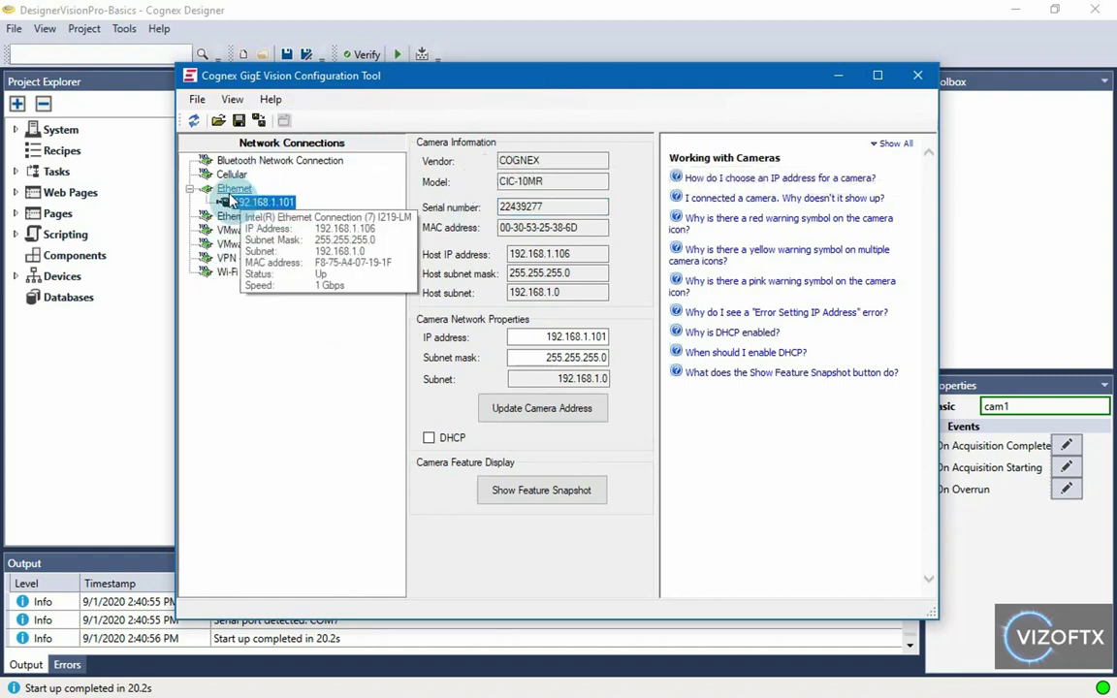
pyautogui.moveTo(562, 187); pyautogui.dragTo(490, 181)
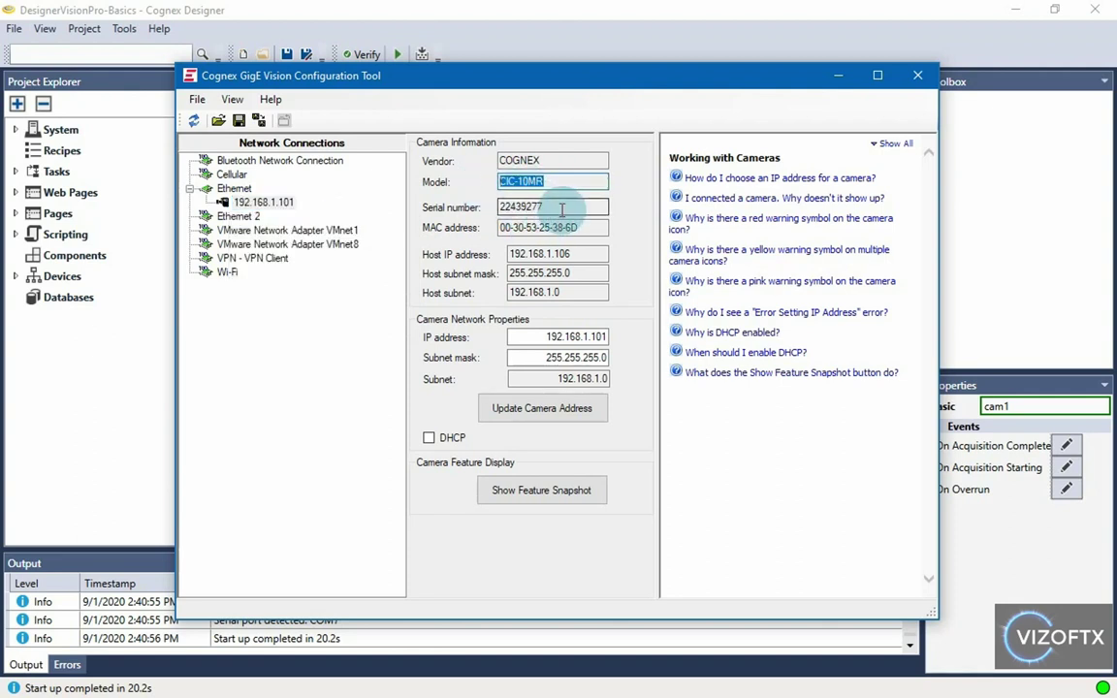
pyautogui.moveTo(562, 207); pyautogui.dragTo(498, 206)
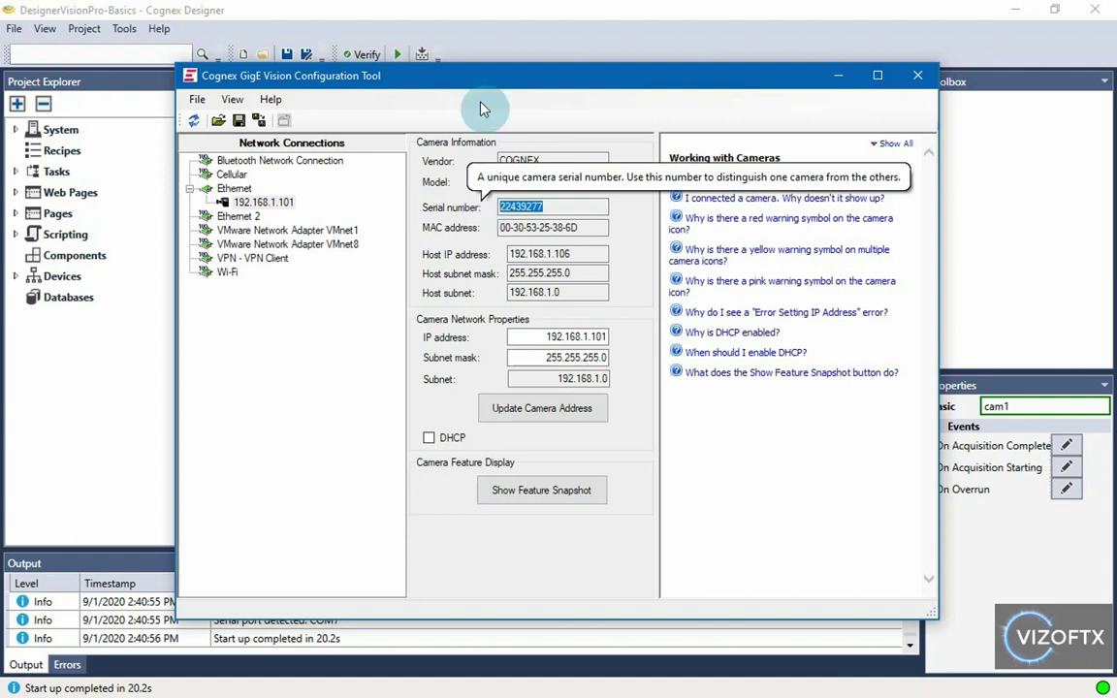
pyautogui.click(235, 192)
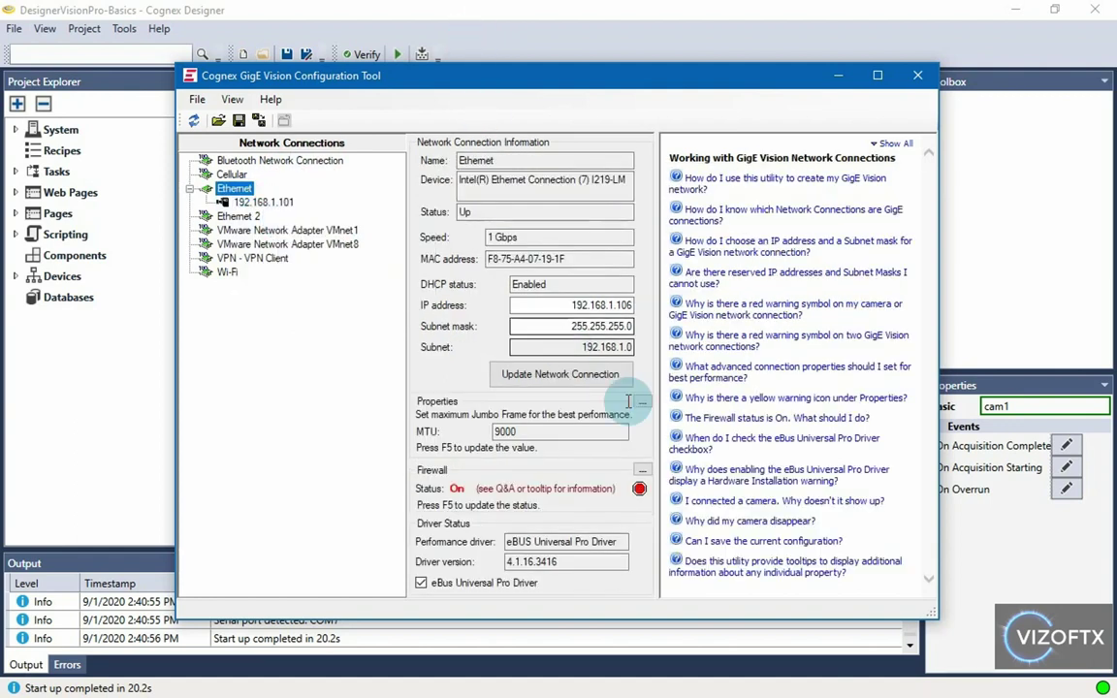
pyautogui.click(244, 203)
pyautogui.click(519, 7)
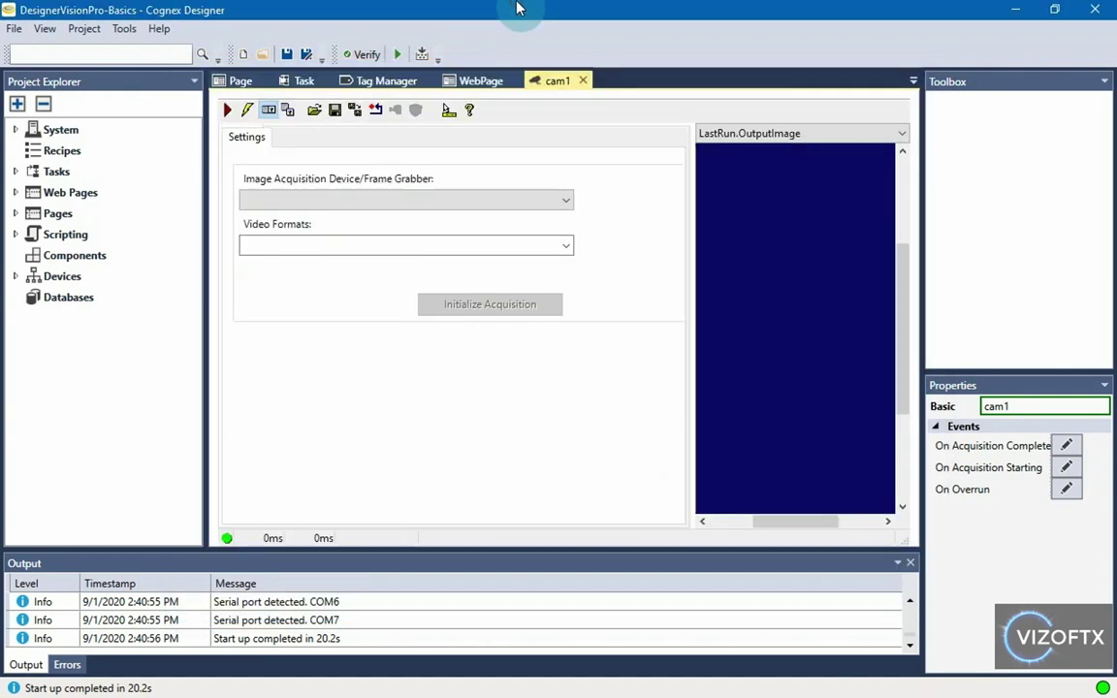
# - List the project's cameras and confirm CIC_10MR serial 22439277 in the GigE tool
pyautogui.click(15, 278)
pyautogui.click(105, 311)
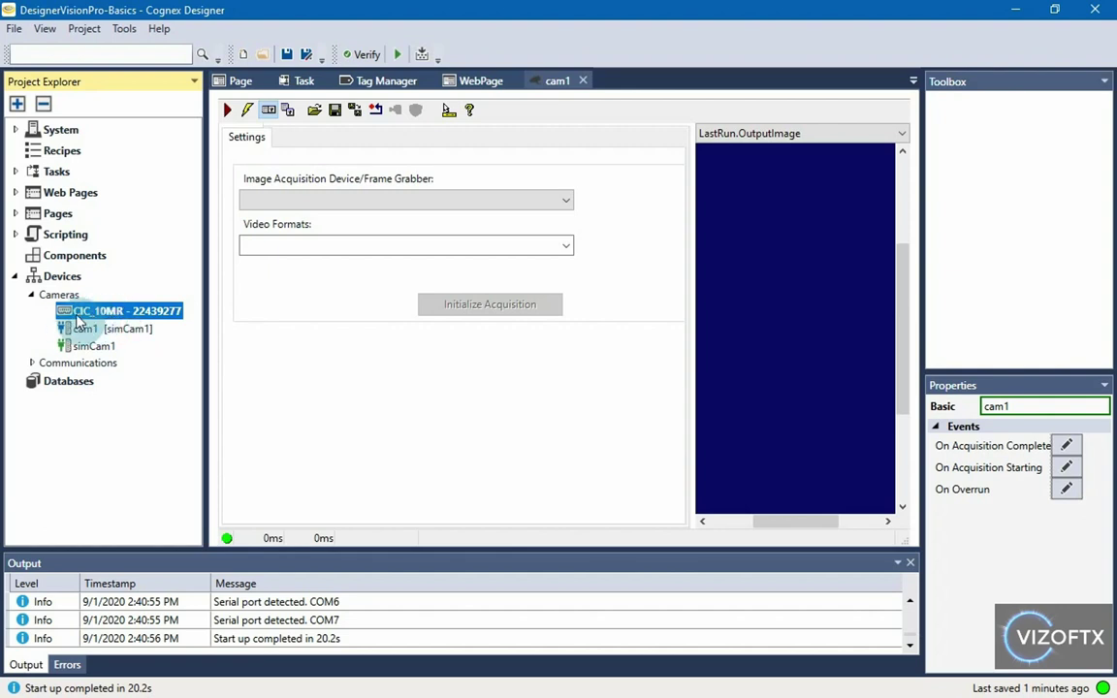
pyautogui.doubleClick(142, 314)
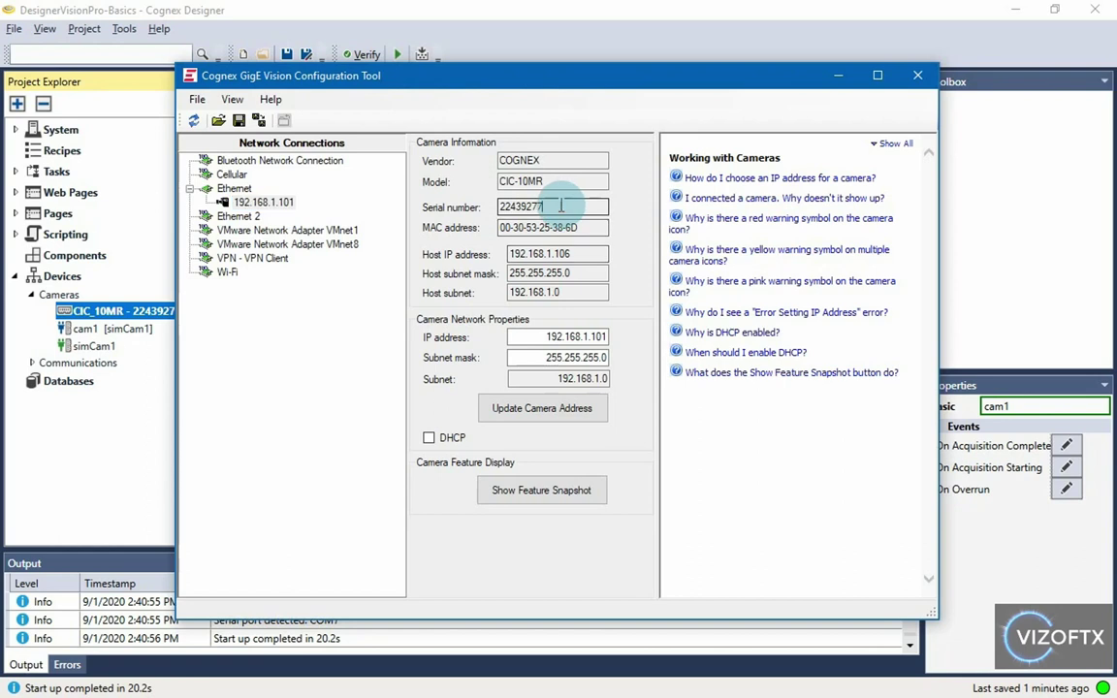
pyautogui.moveTo(567, 206); pyautogui.dragTo(430, 207)
pyautogui.hotkey('alt', 'F4')
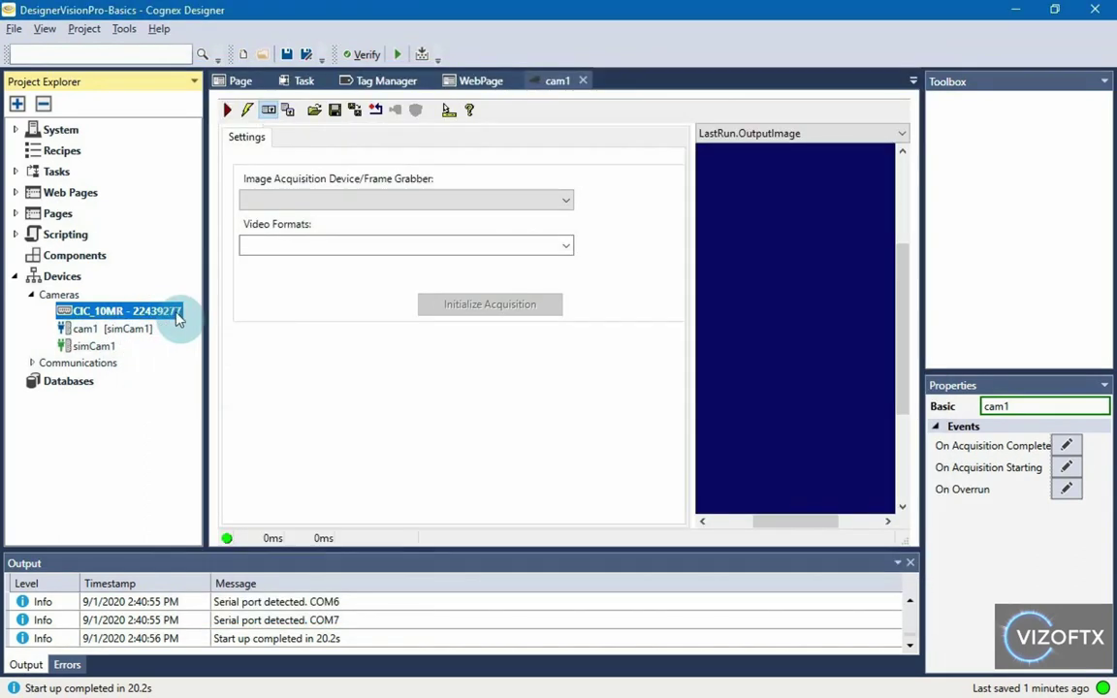
# - Remove the simulated camera cam1 from the project
pyautogui.click(85, 330)
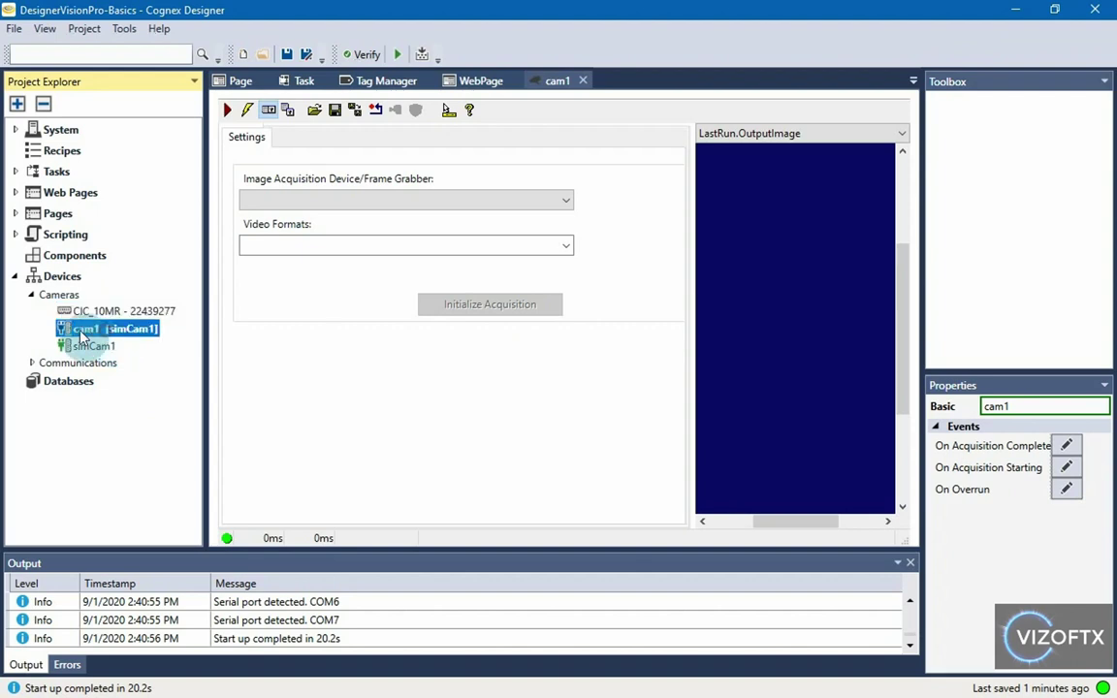
pyautogui.rightClick(87, 331)
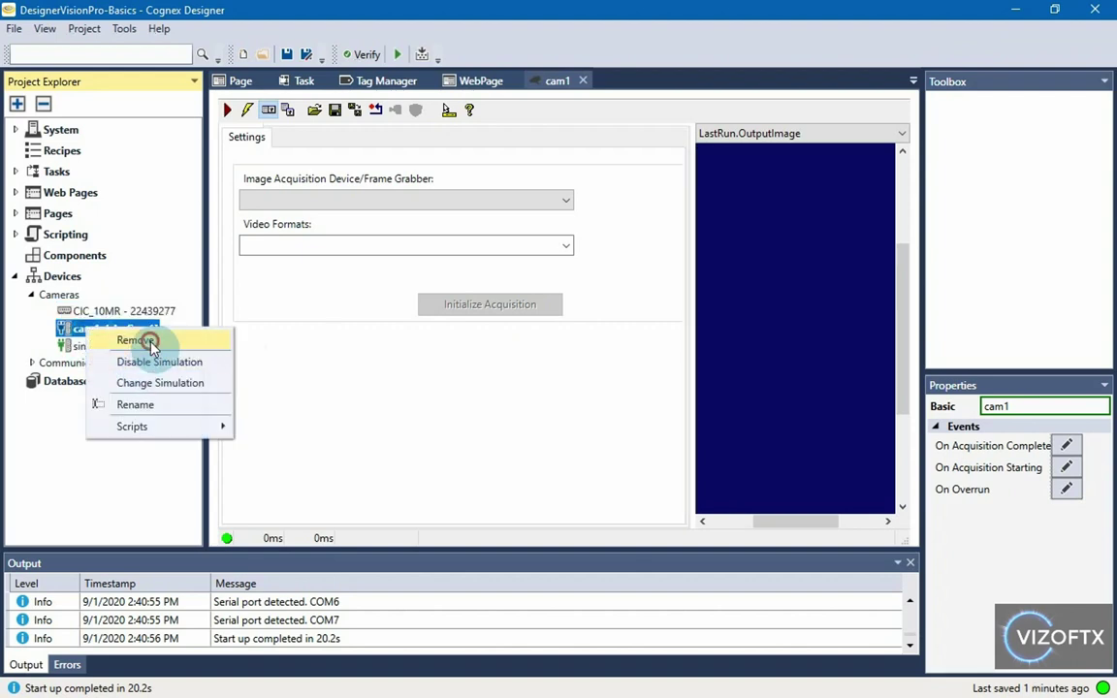
pyautogui.click(146, 341)
# - Remove the simulated camera simCam1
pyautogui.rightClick(82, 327)
pyautogui.click(136, 341)
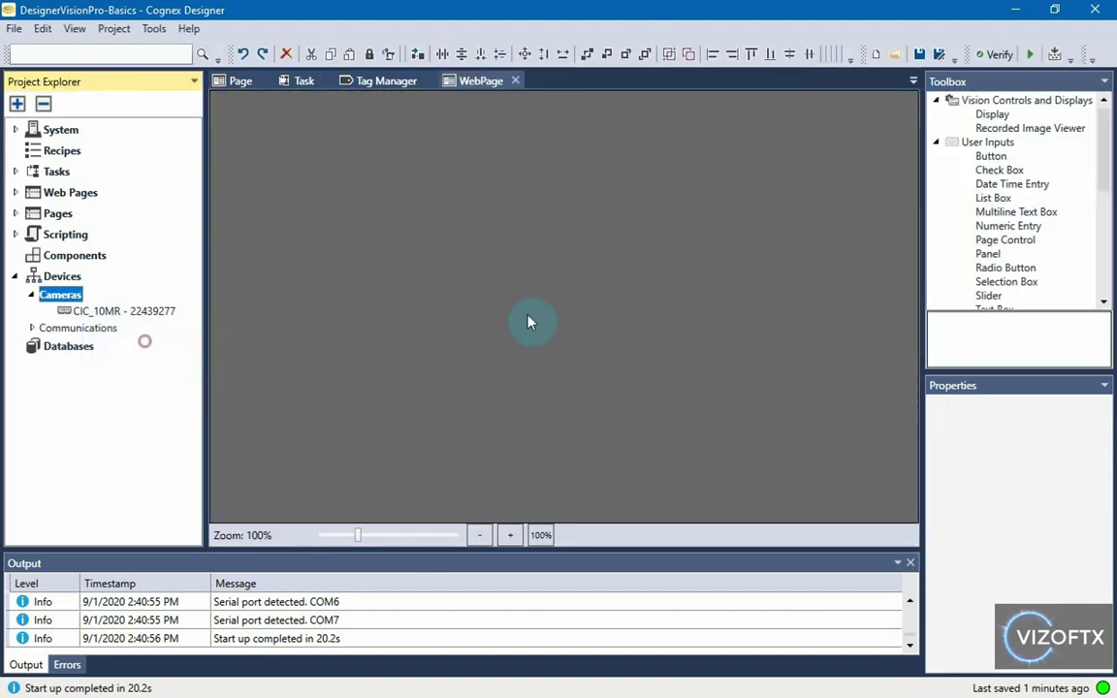
pyautogui.click(124, 311)
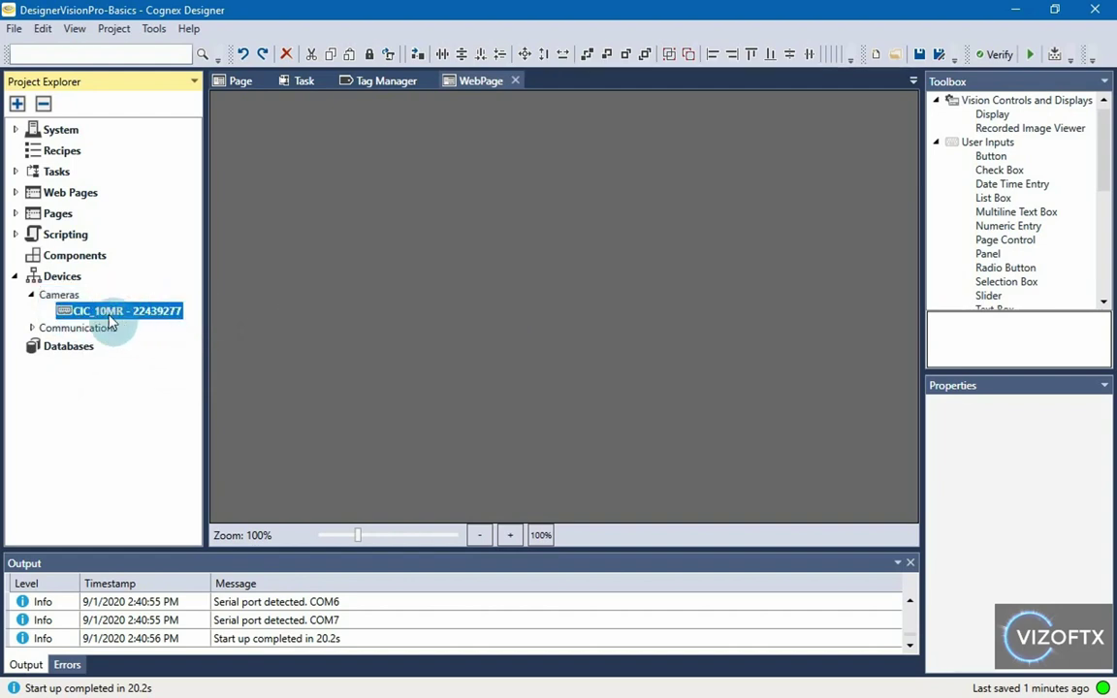
# - Add the CIC_10MR - 22439277 camera as cam1 with Generic GigEVision (Mono) format
pyautogui.doubleClick(109, 317)
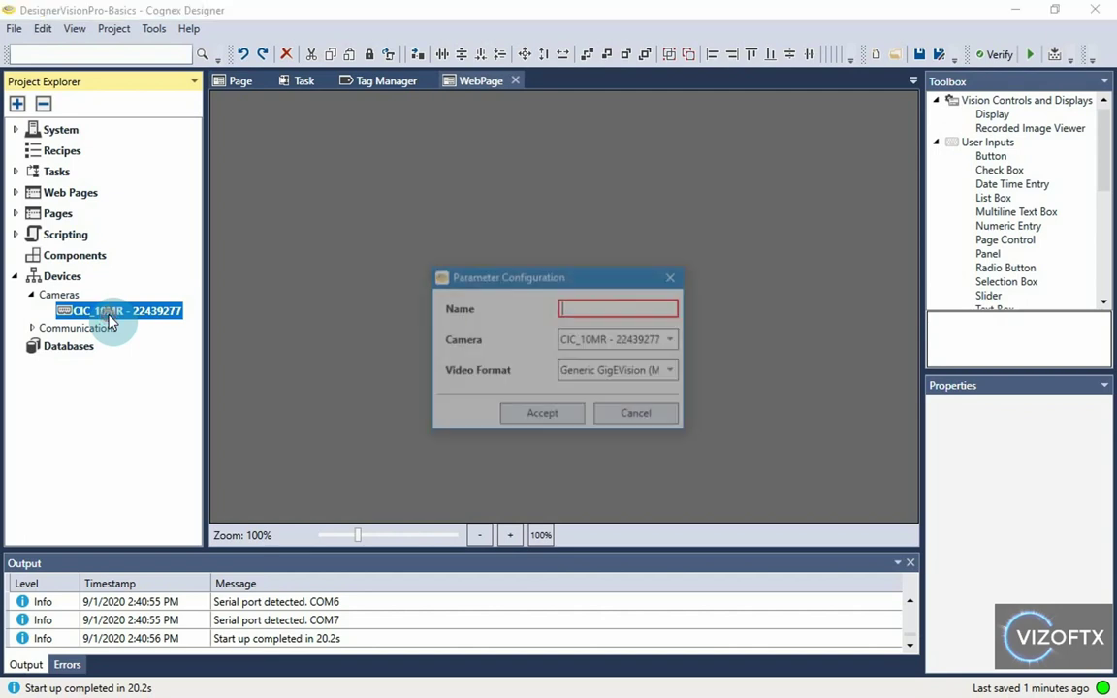
pyautogui.click(653, 308)
pyautogui.write('cam1')
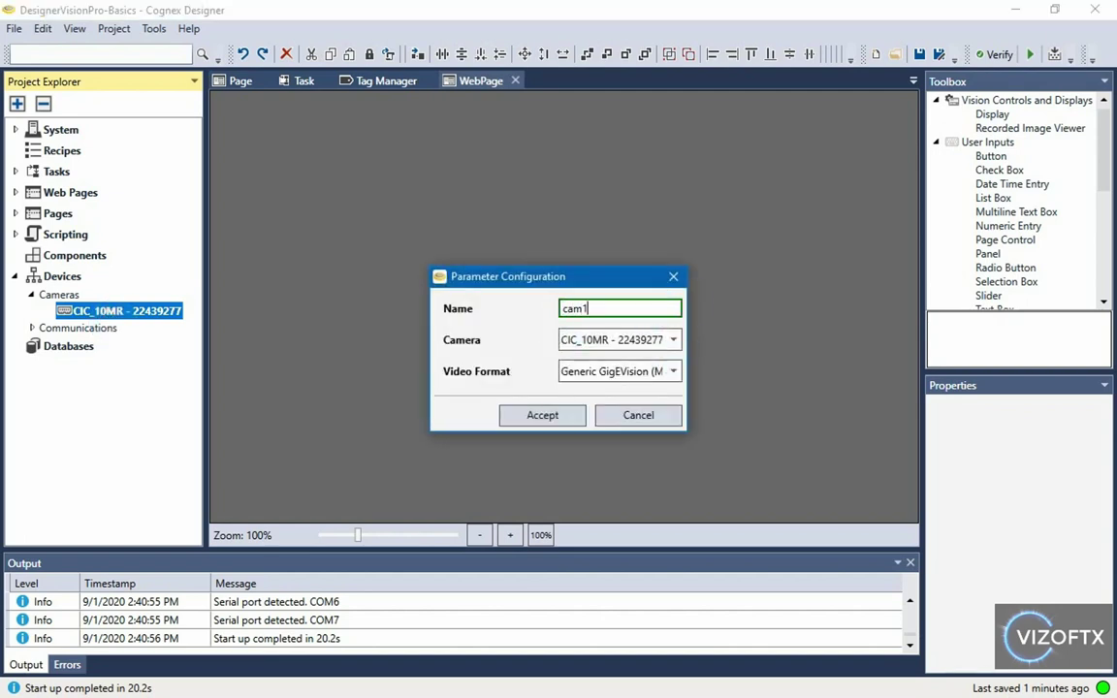
pyautogui.click(662, 339)
pyautogui.click(529, 337)
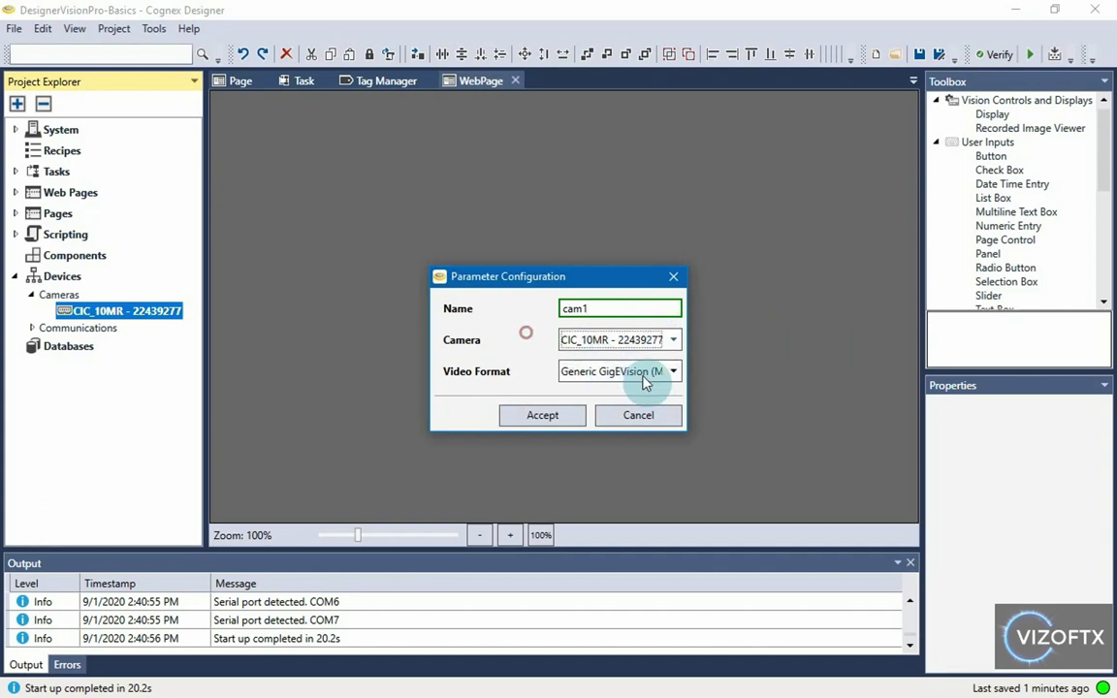
pyautogui.click(651, 384)
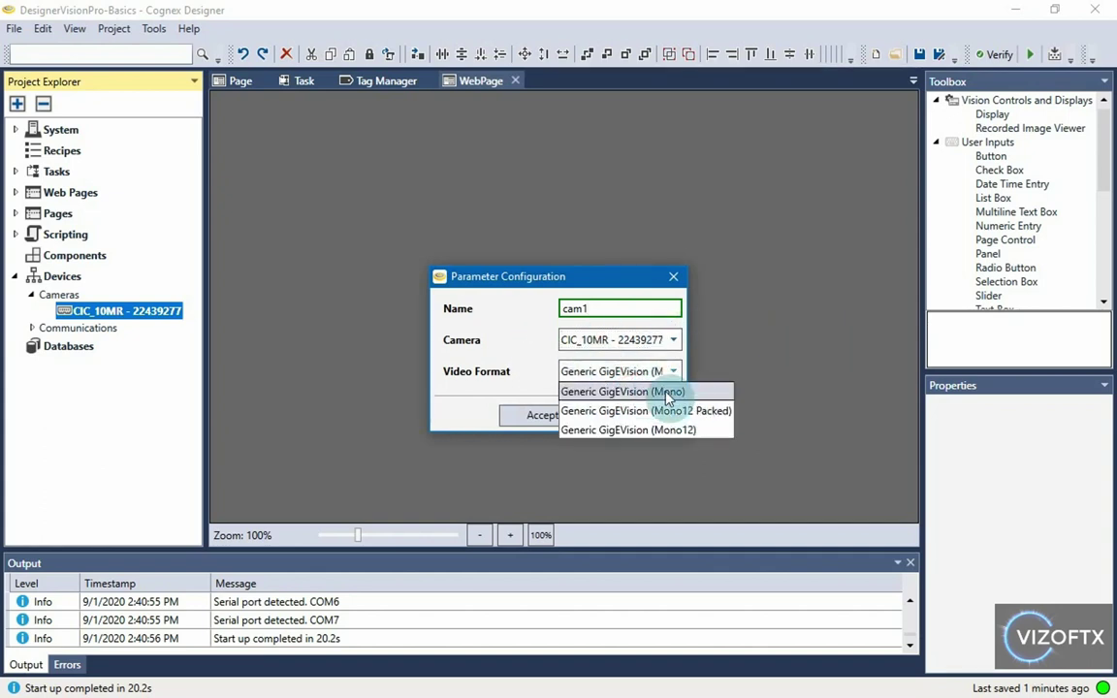
pyautogui.click(535, 372)
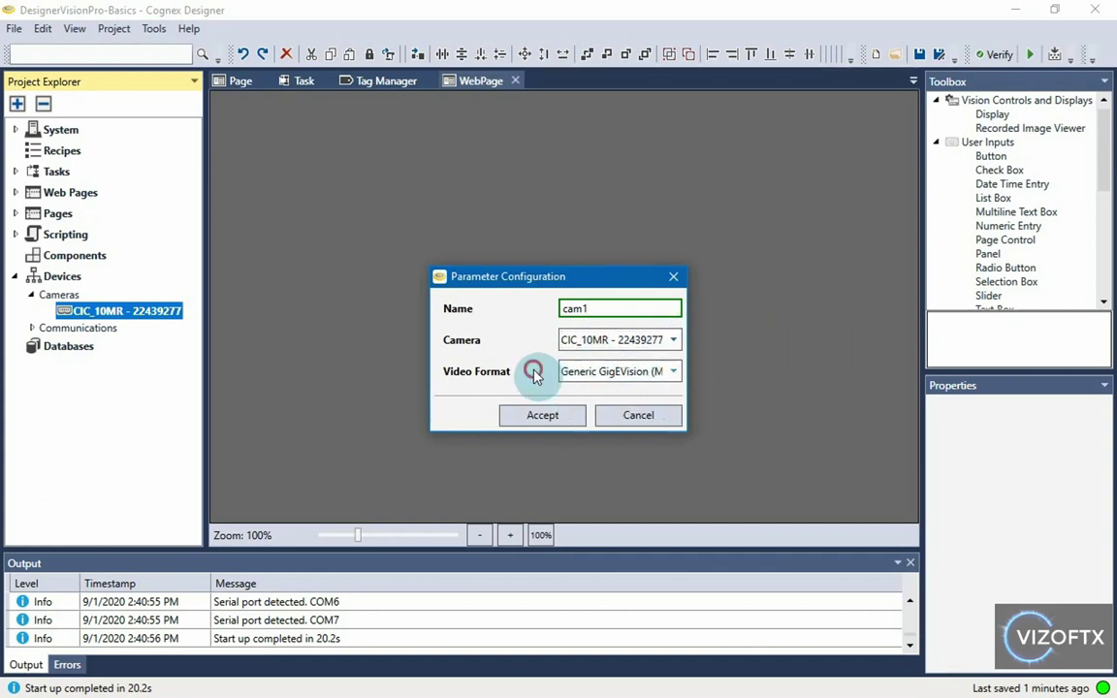
pyautogui.click(563, 419)
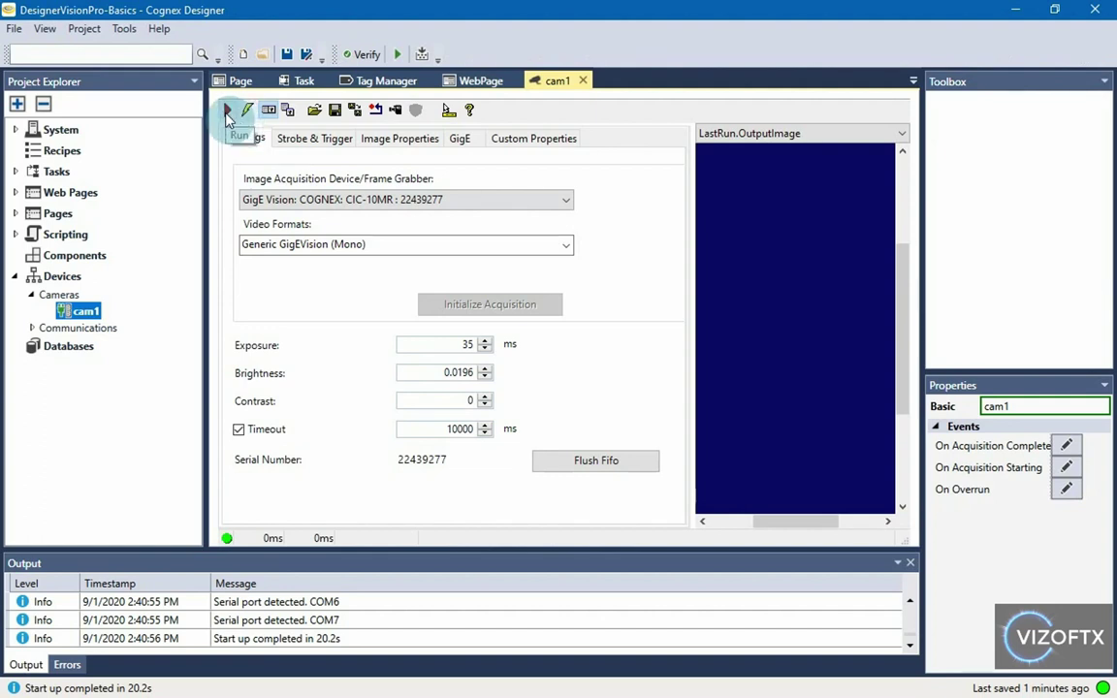
# - Acquire from cam1, enlarge the image display, apply Fit Image and Graphics, and acquire again
pyautogui.click(225, 112)
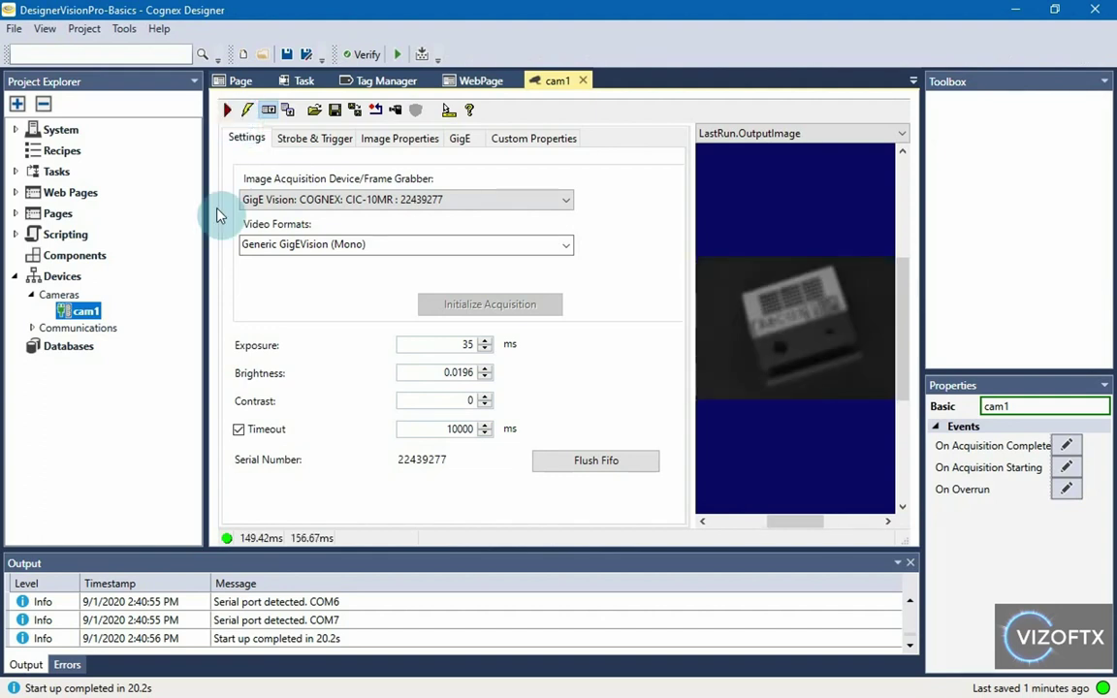
pyautogui.moveTo(213, 221); pyautogui.dragTo(166, 215)
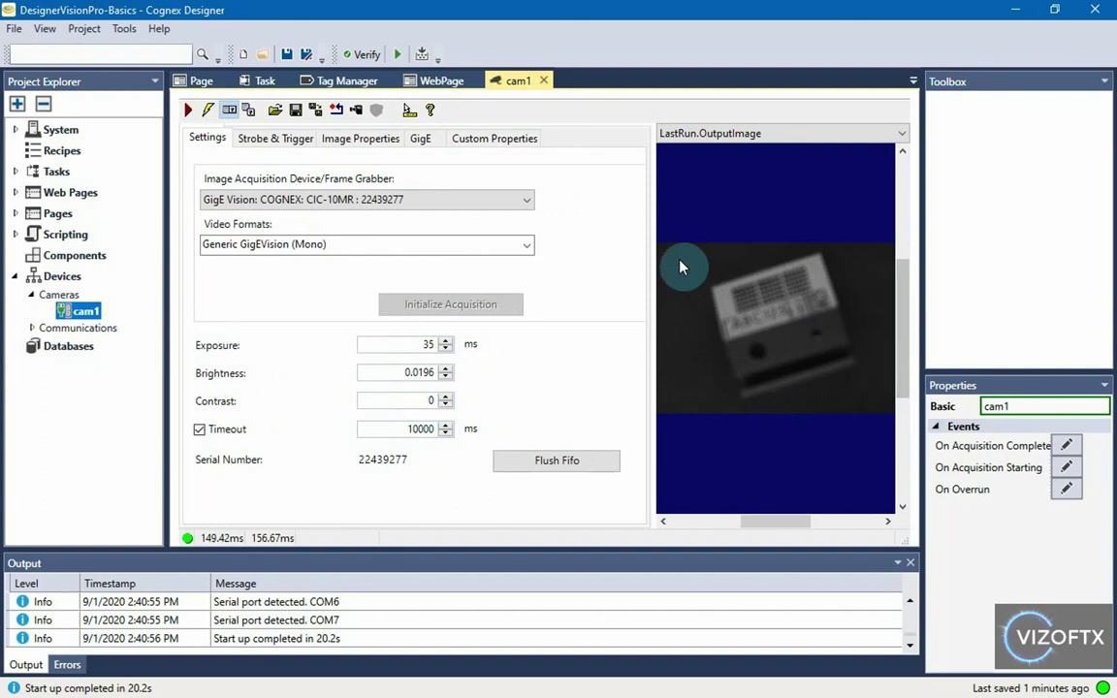
pyautogui.moveTo(657, 247); pyautogui.dragTo(623, 256)
pyautogui.scroll(-3, 738, 281)
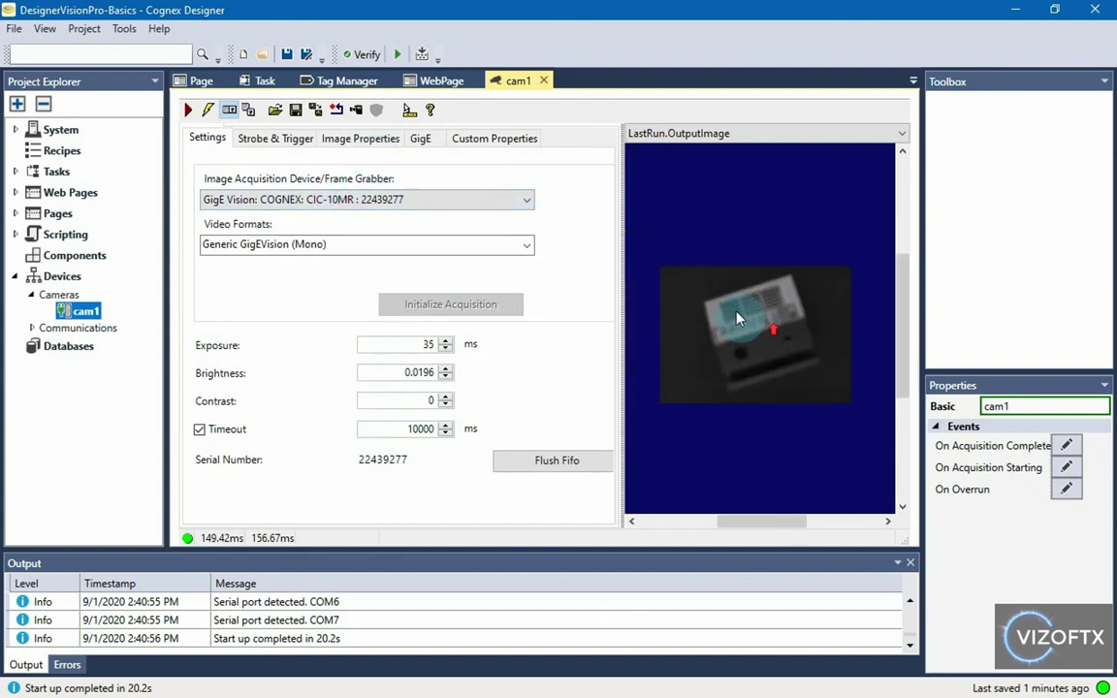
pyautogui.rightClick(737, 310)
pyautogui.click(817, 519)
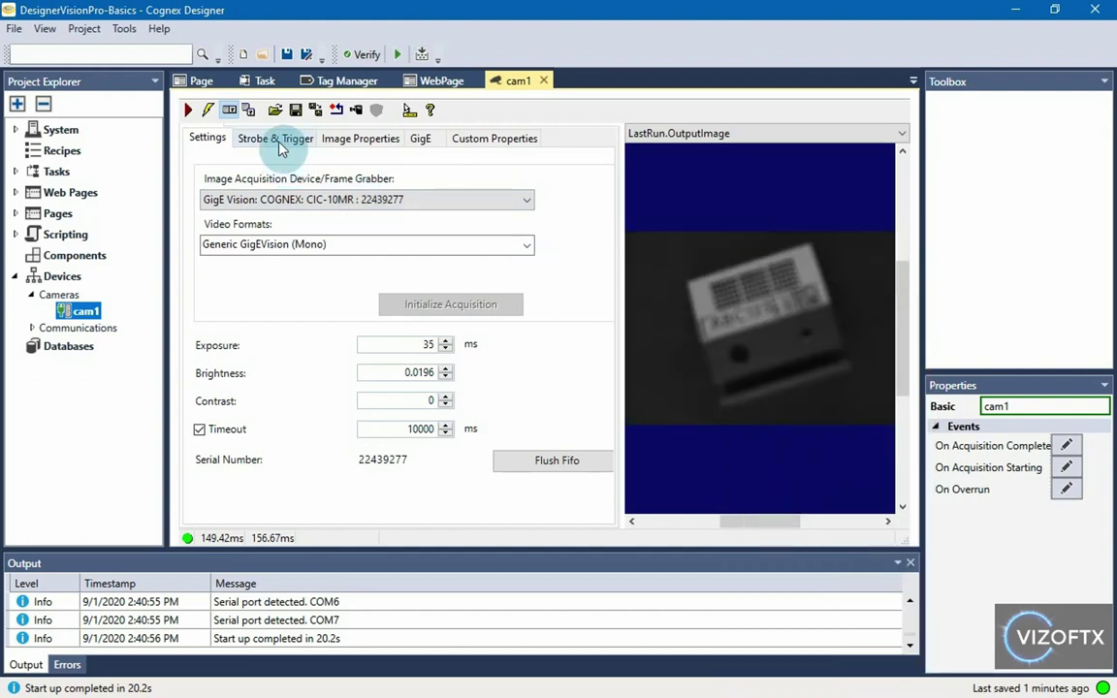
pyautogui.click(189, 112)
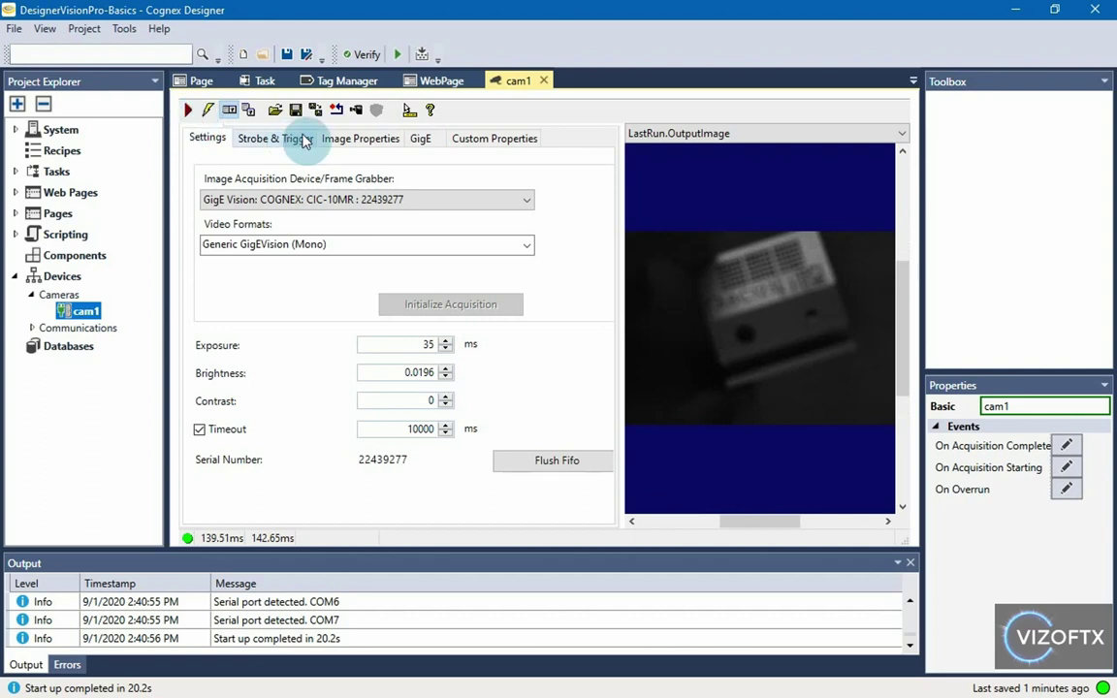
# - Open the CIC-10MR Live Display, maximize it, and bring up its display options
pyautogui.click(354, 113)
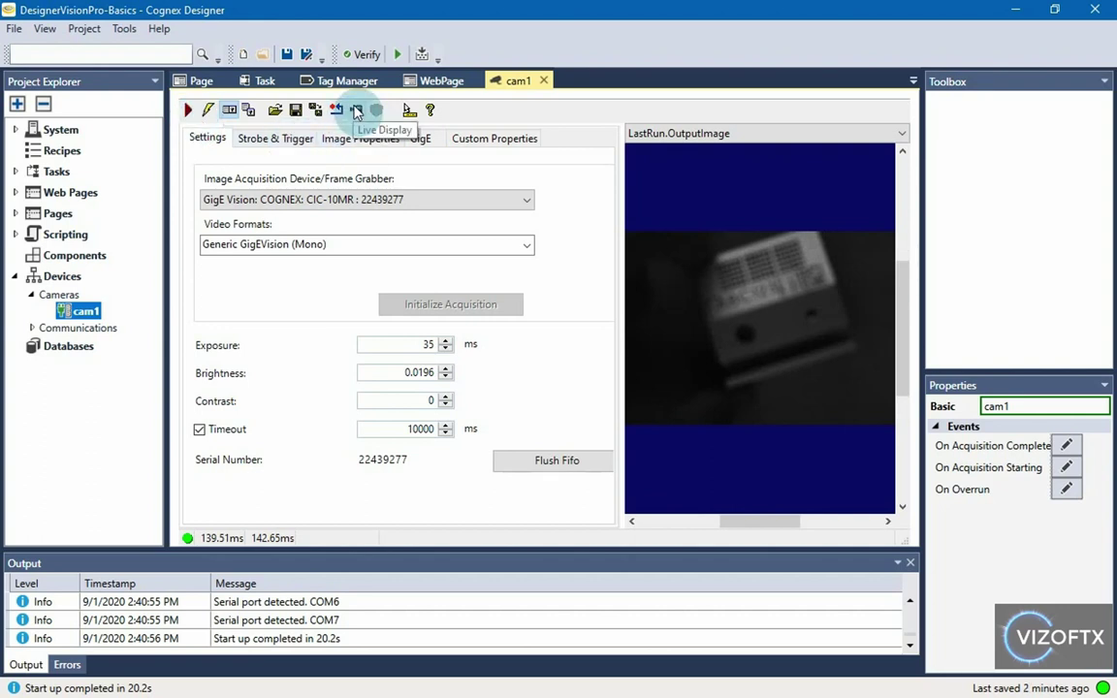
pyautogui.moveTo(262, 107); pyautogui.dragTo(336, 108)
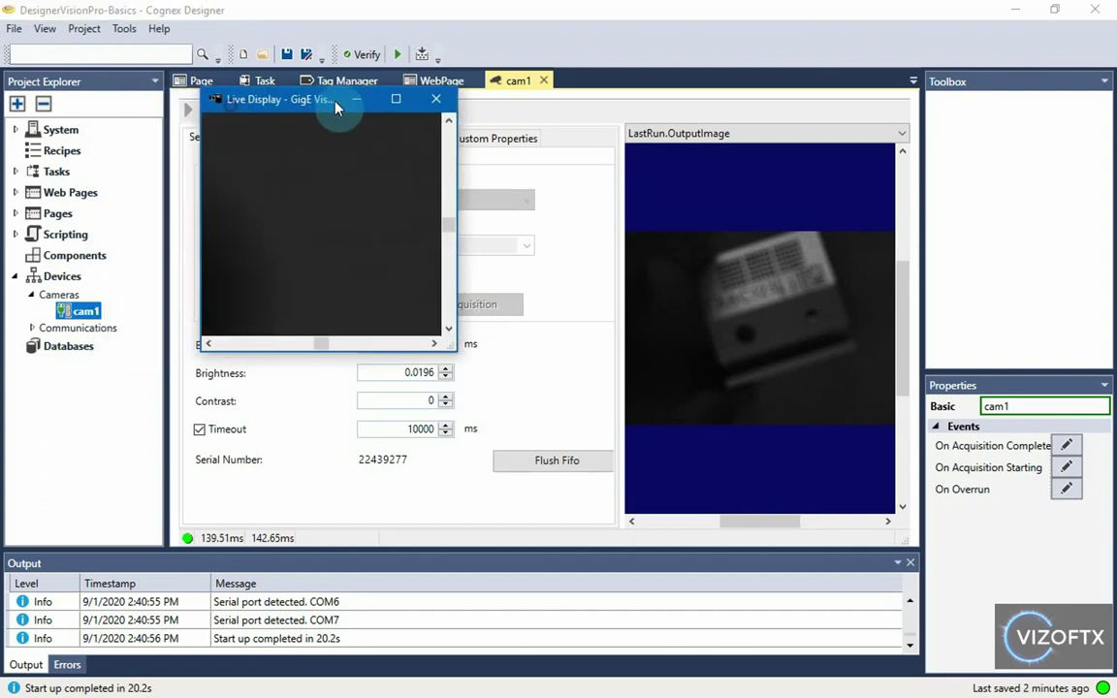
pyautogui.click(393, 102)
pyautogui.rightClick(471, 289)
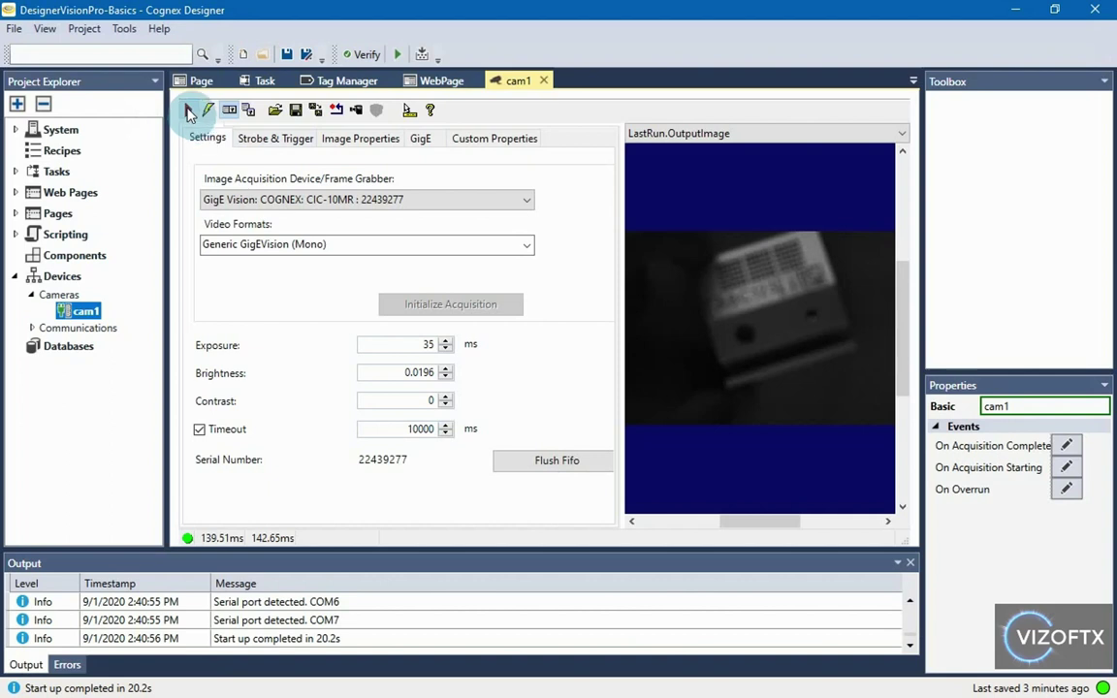
# - Acquire a sharp ABC123 image, then open the Task and delete its cam1_Acquire block
pyautogui.click(189, 112)
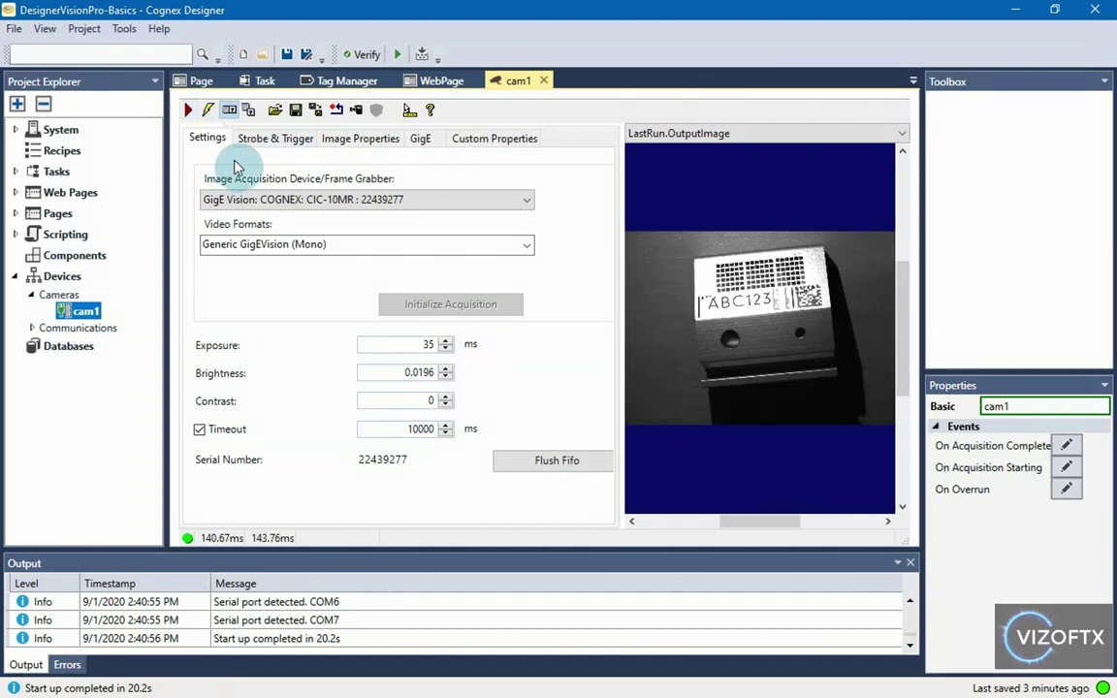
pyautogui.click(15, 172)
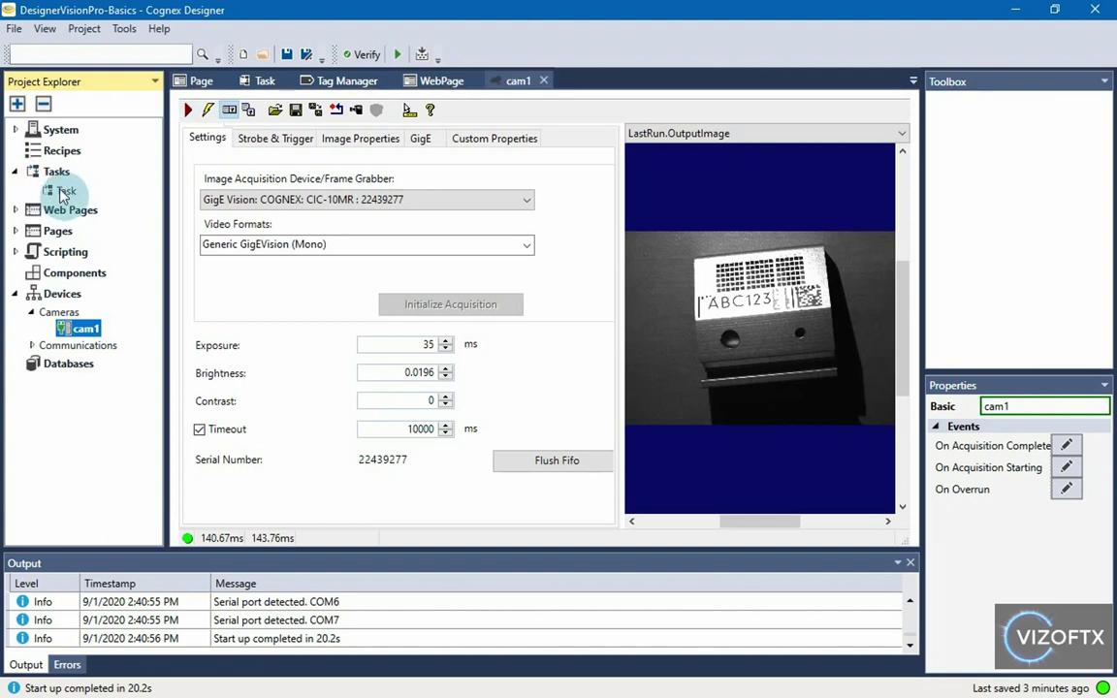
pyautogui.doubleClick(64, 192)
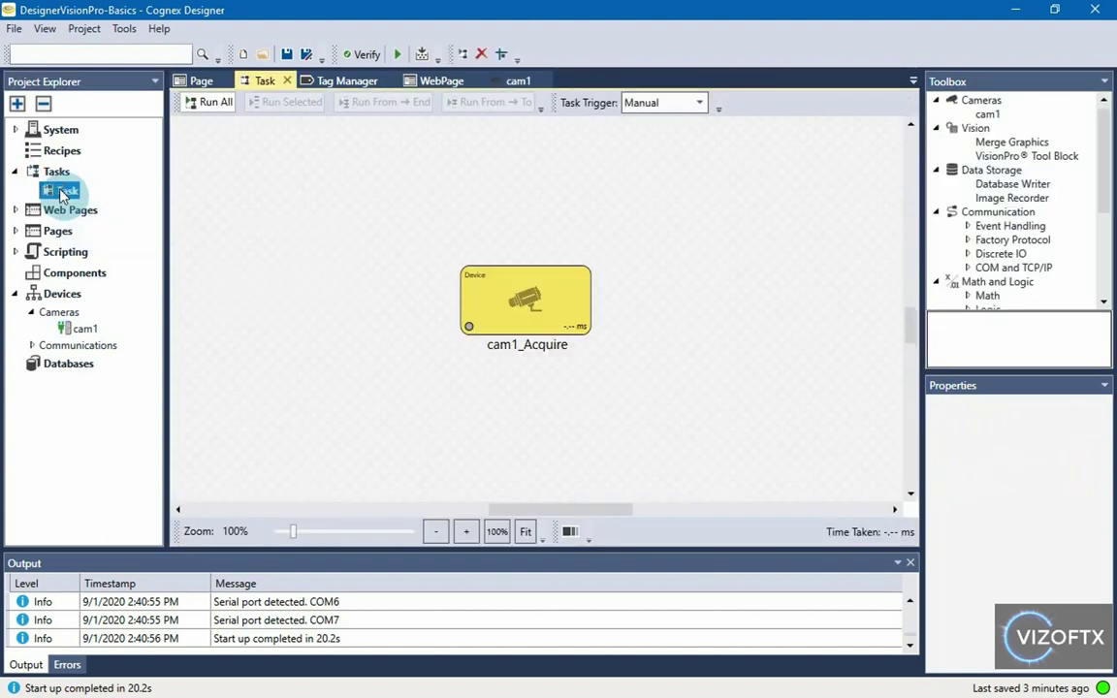
pyautogui.moveTo(376, 224); pyautogui.dragTo(392, 200)
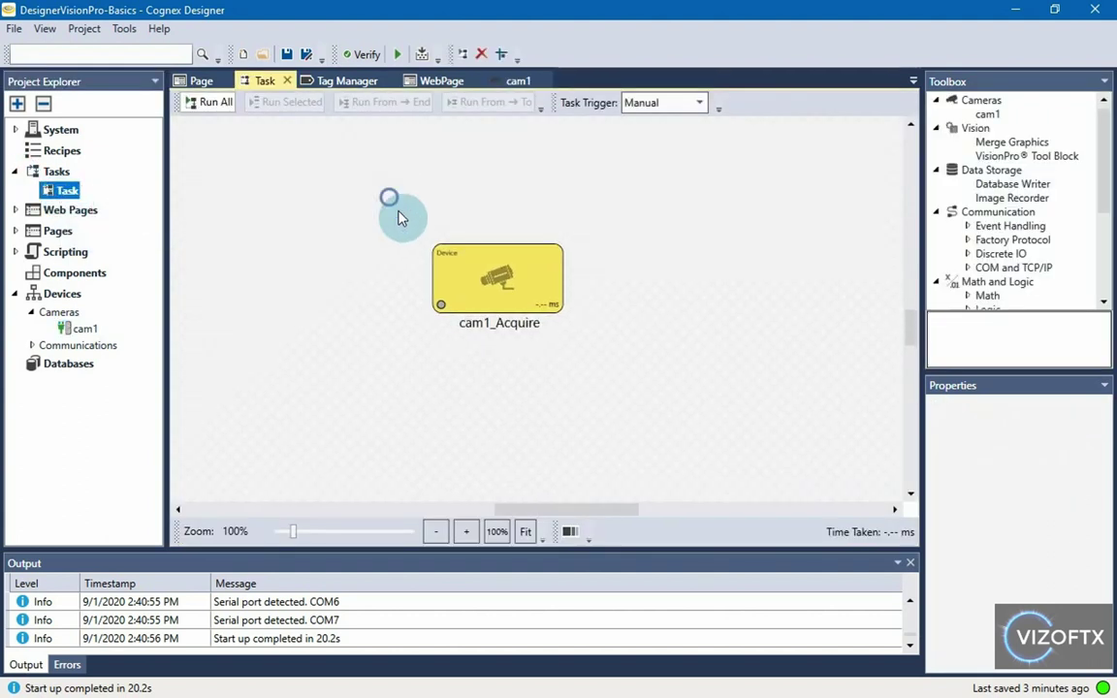
pyautogui.click(462, 274)
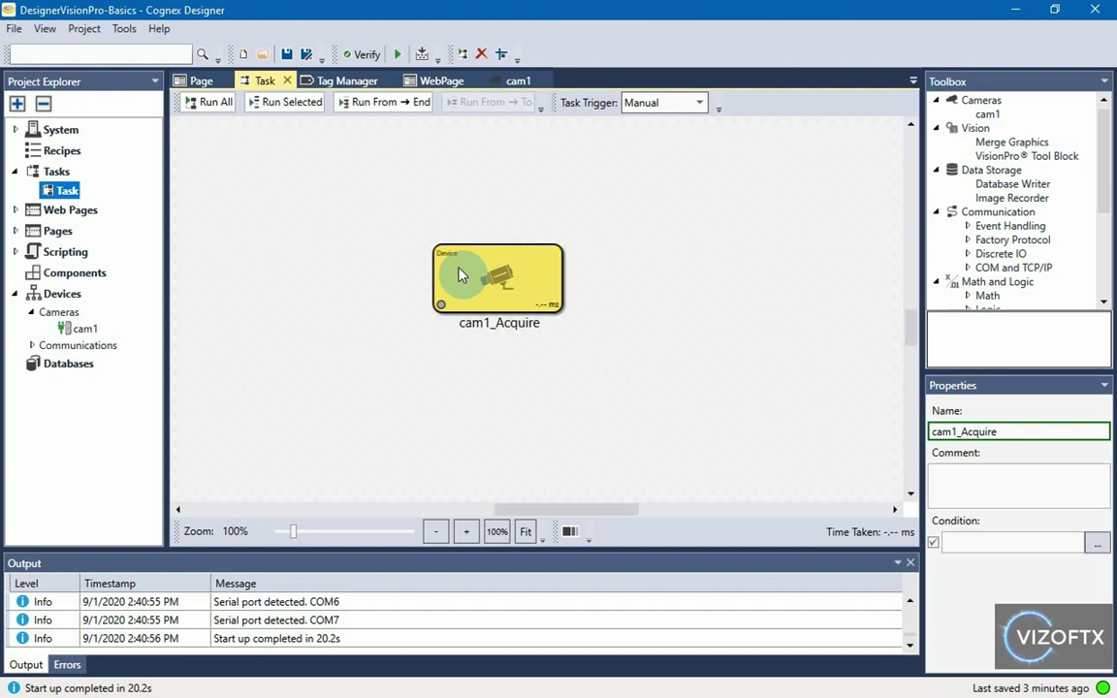
pyautogui.press('Delete')
# - Drag cam1 from the Toolbox onto the Task canvas and run the whole task
pyautogui.click(987, 117)
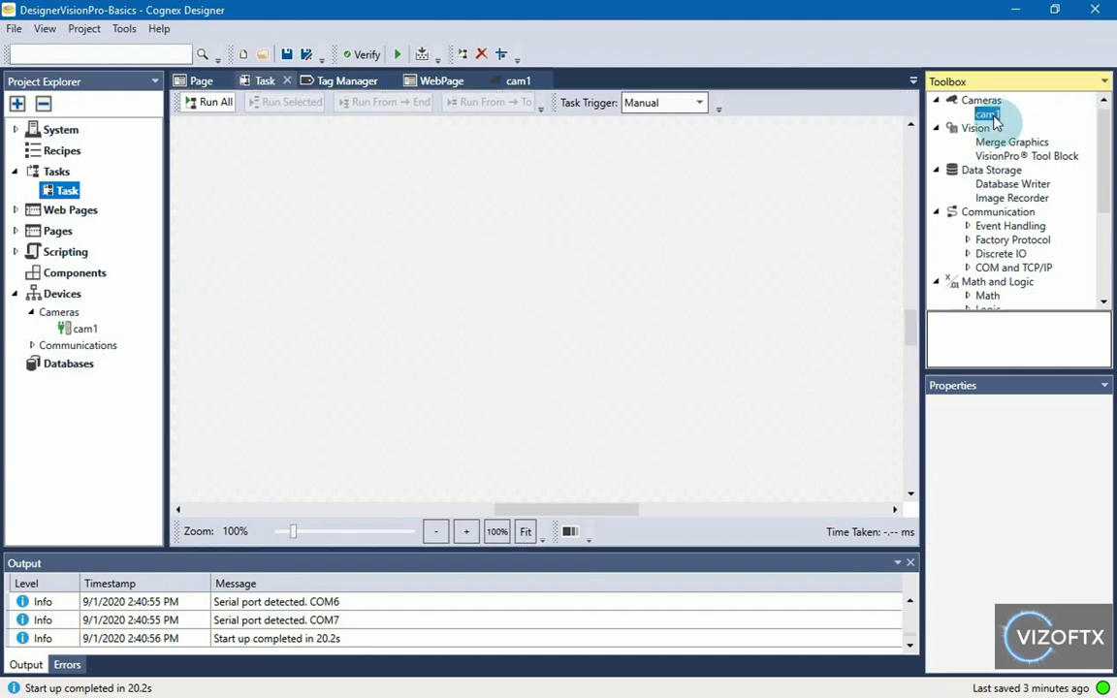
pyautogui.moveTo(994, 122); pyautogui.dragTo(311, 240)
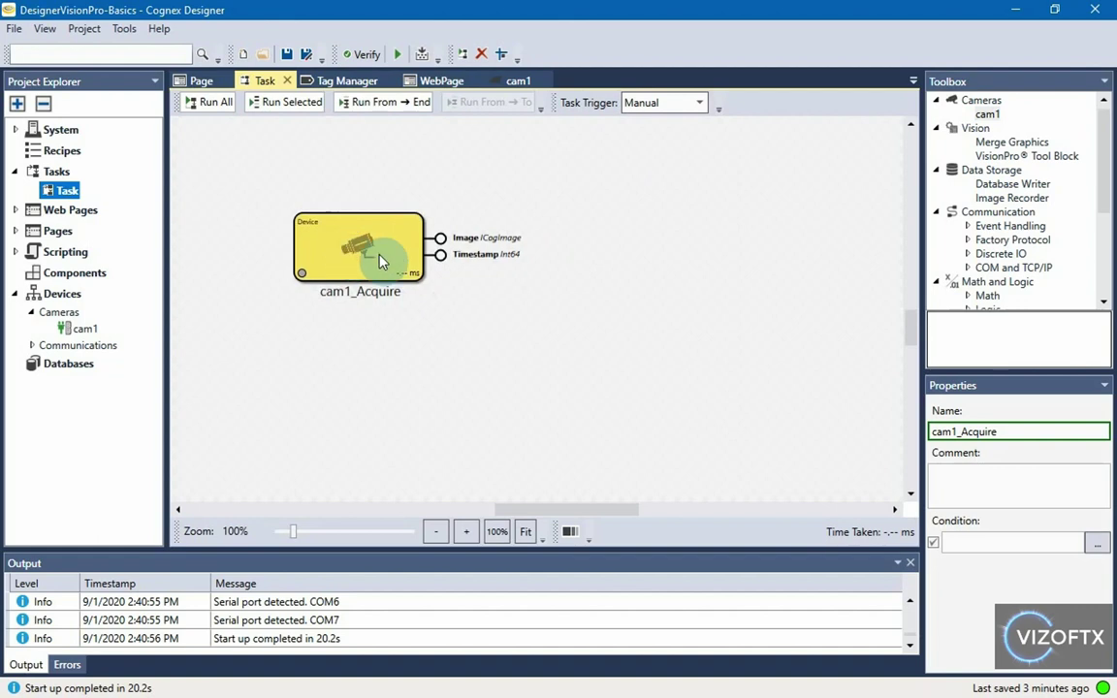
pyautogui.click(194, 103)
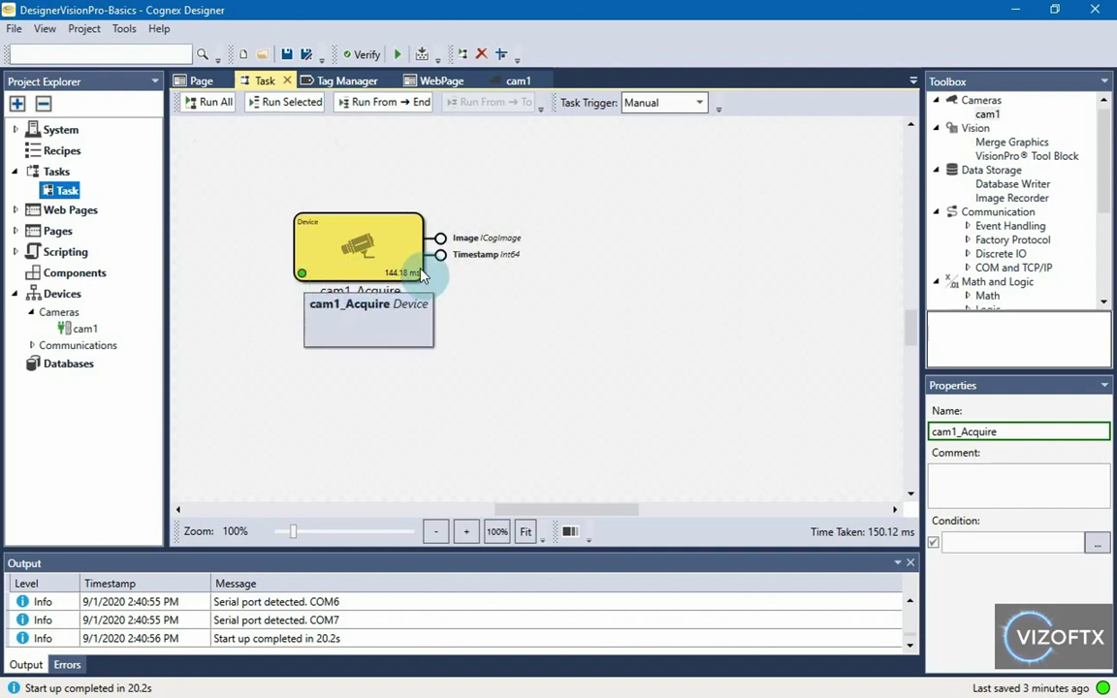
# - Select the new cam1_Acquire block and run only it to grab an image
pyautogui.moveTo(442, 244)
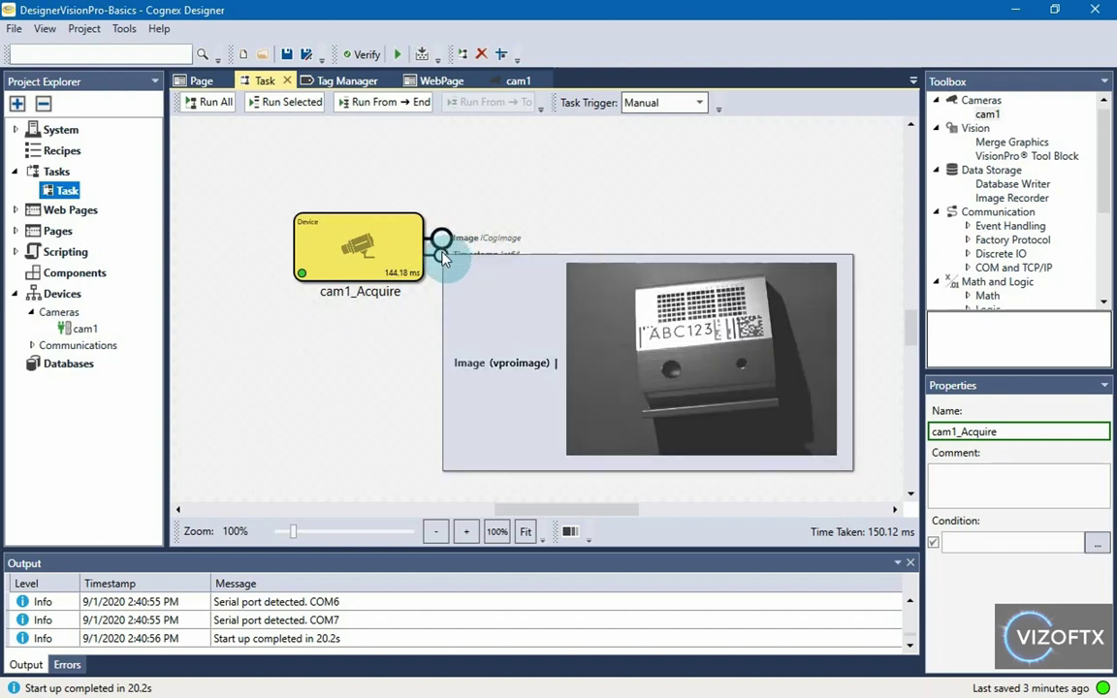
pyautogui.click(349, 167)
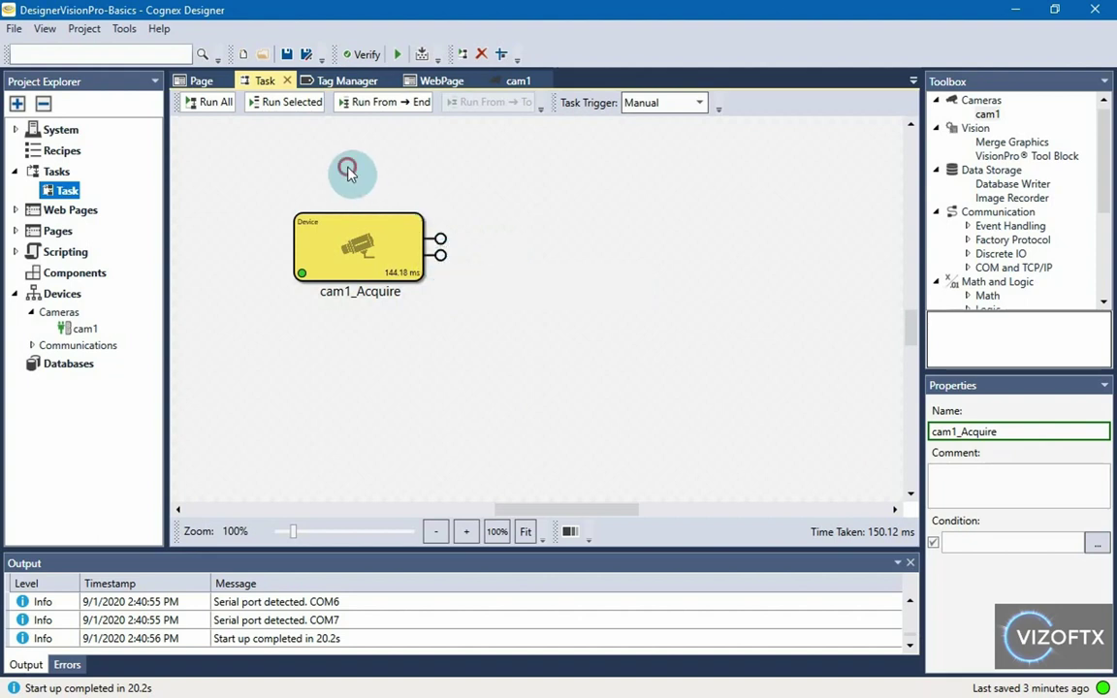
pyautogui.click(236, 145)
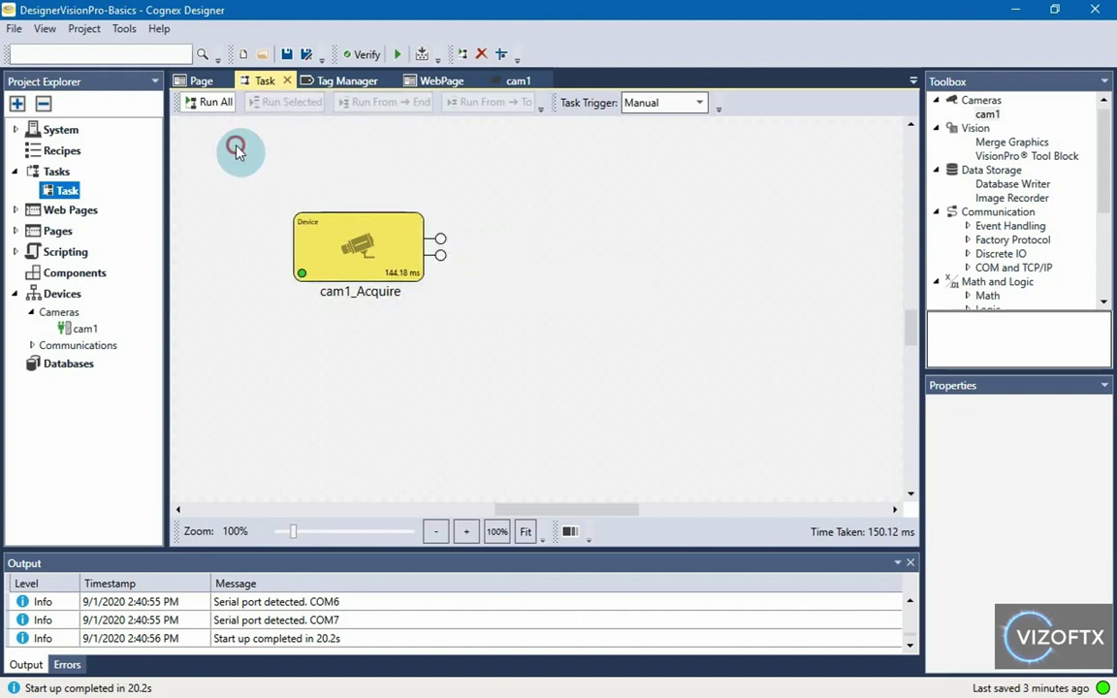
pyautogui.click(351, 235)
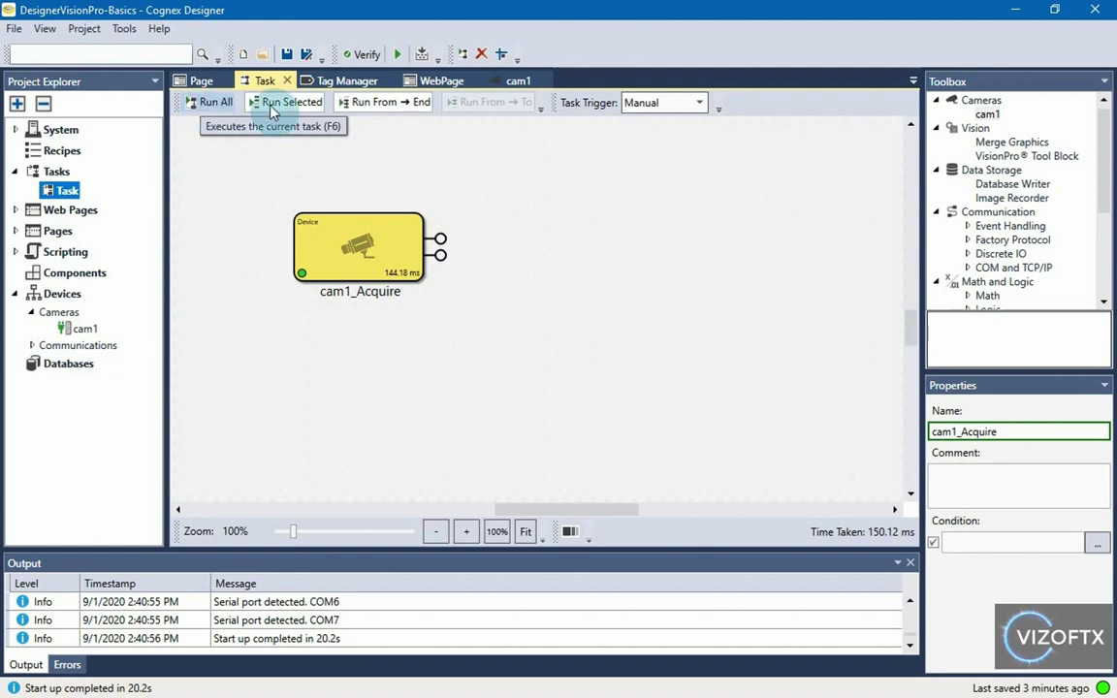
pyautogui.click(362, 249)
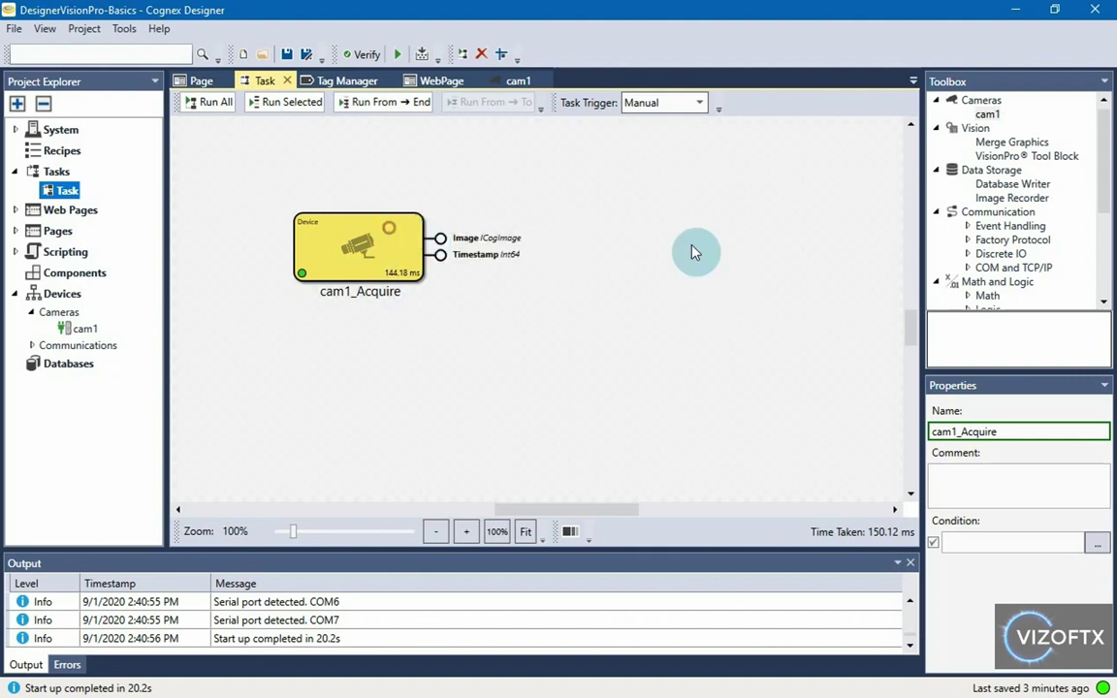
pyautogui.click(362, 249)
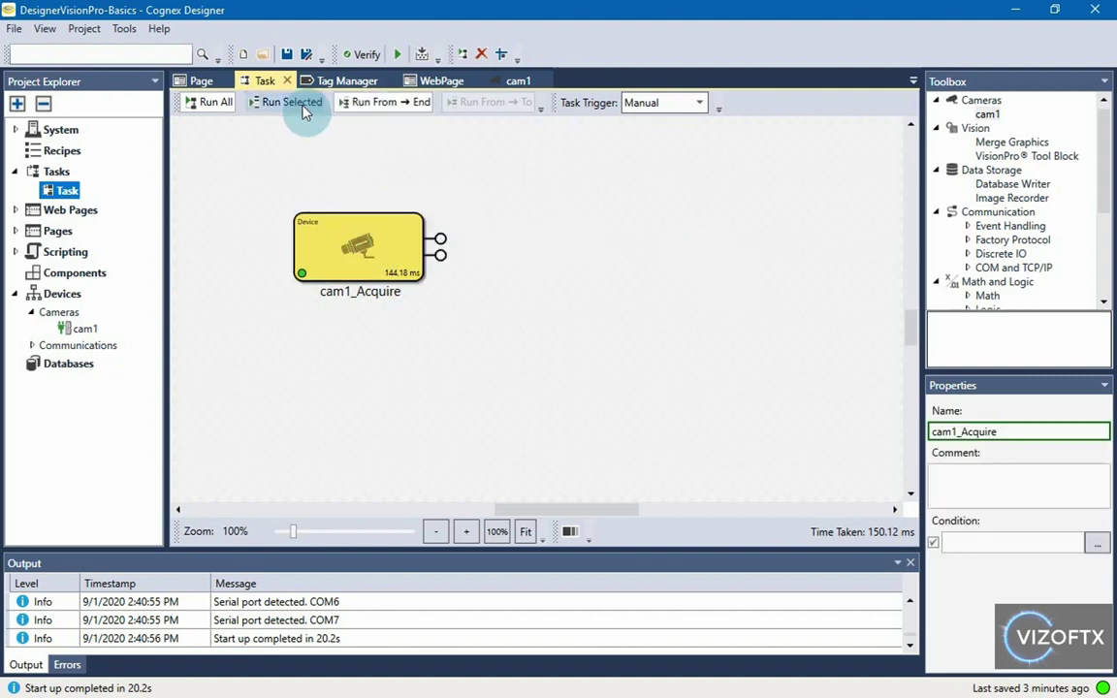
pyautogui.click(304, 111)
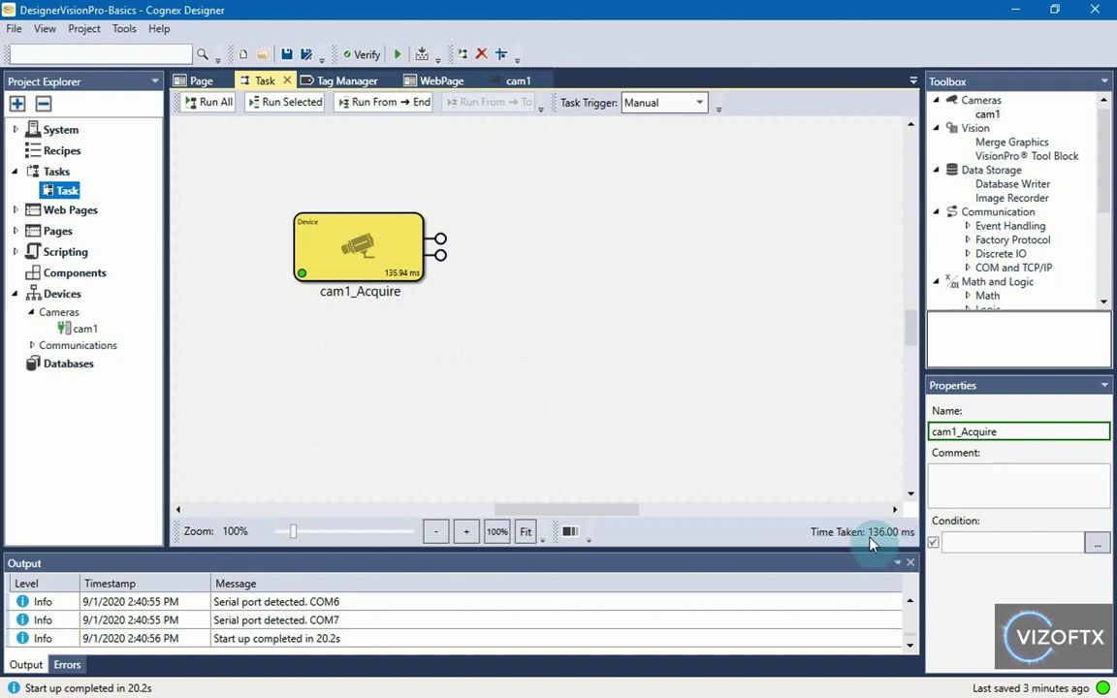
pyautogui.moveTo(553, 265); pyautogui.dragTo(462, 248)
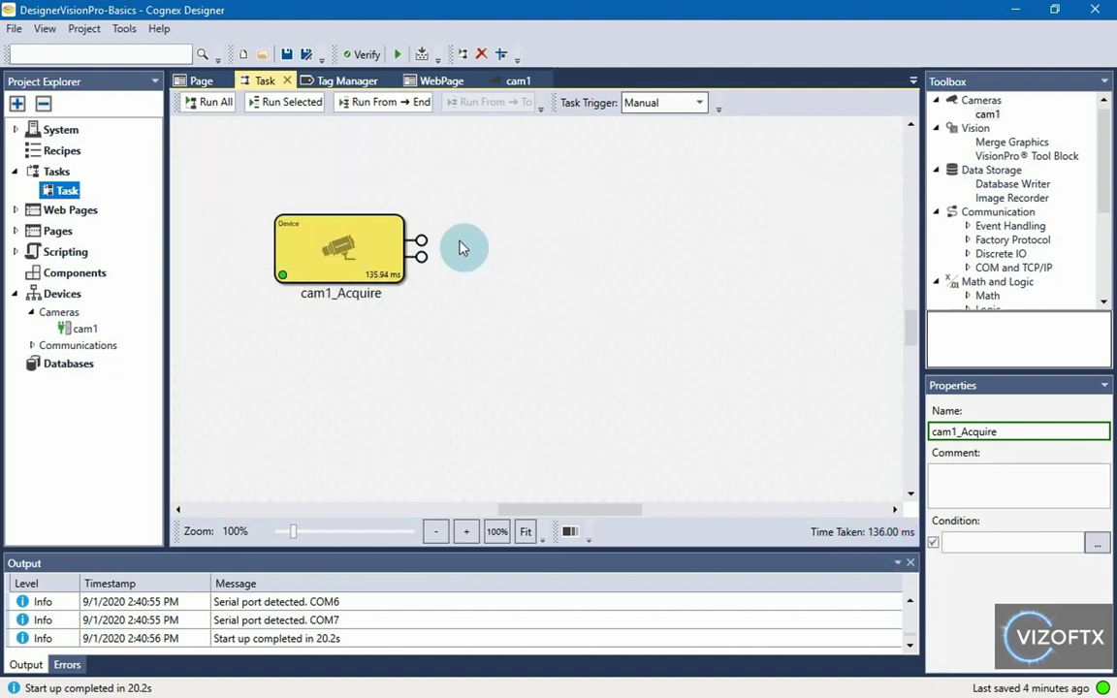
pyautogui.moveTo(425, 247)
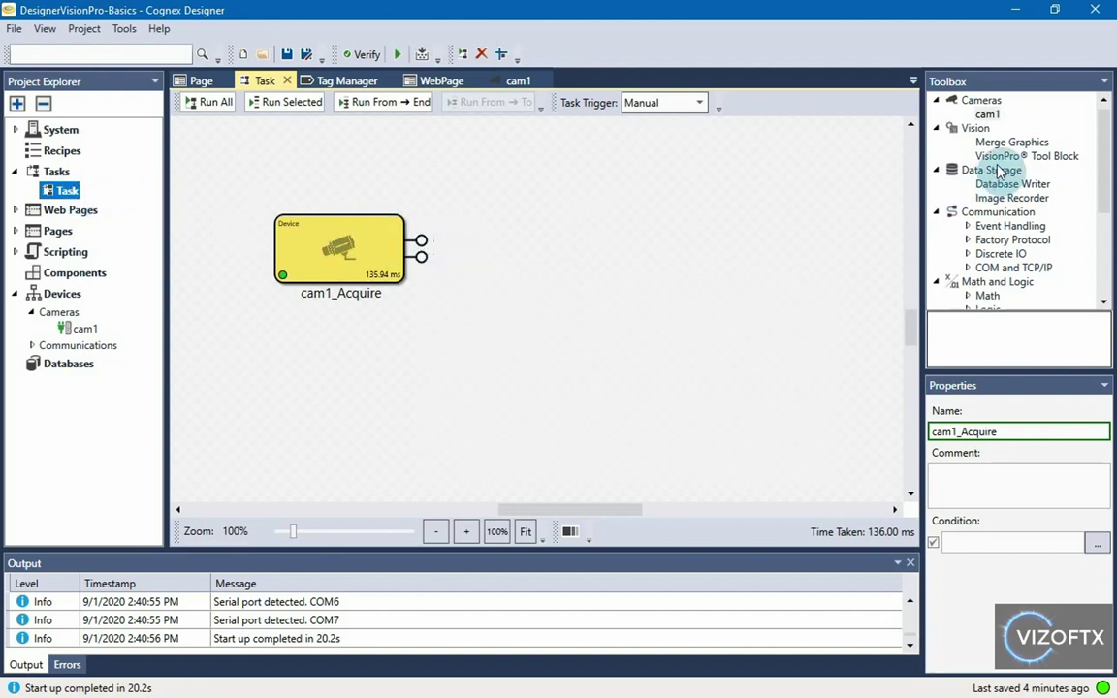
# - Place an Image Recorder block on the Task and wire cam1_Acquire's Image to its Input
pyautogui.click(1027, 201)
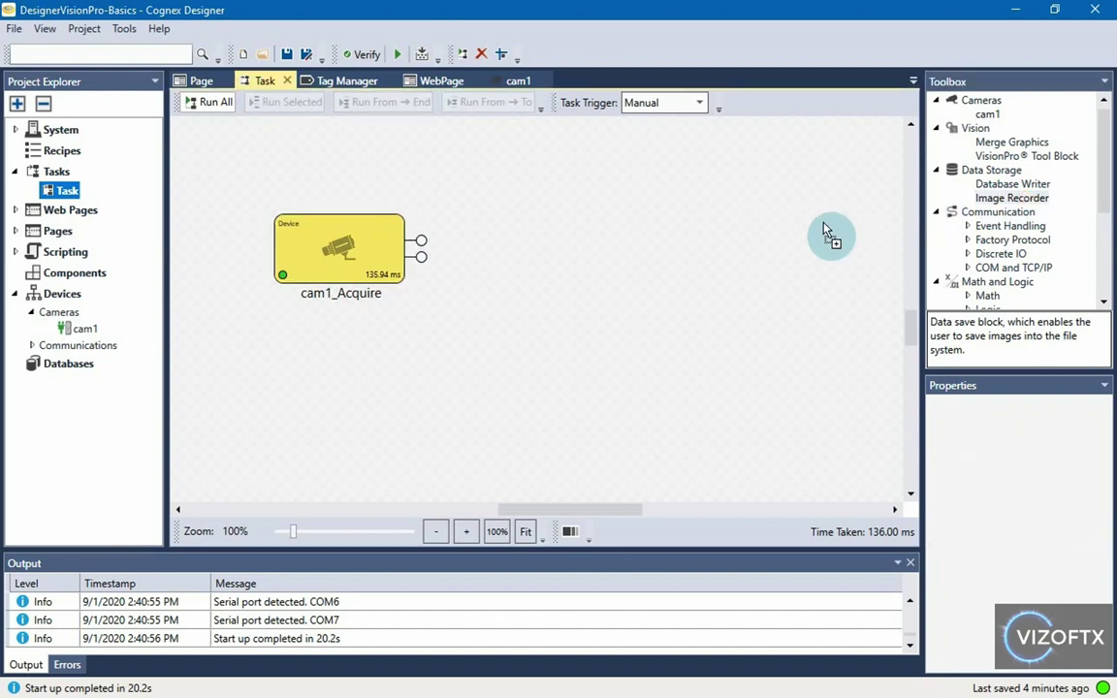
pyautogui.moveTo(543, 251); pyautogui.dragTo(543, 251)
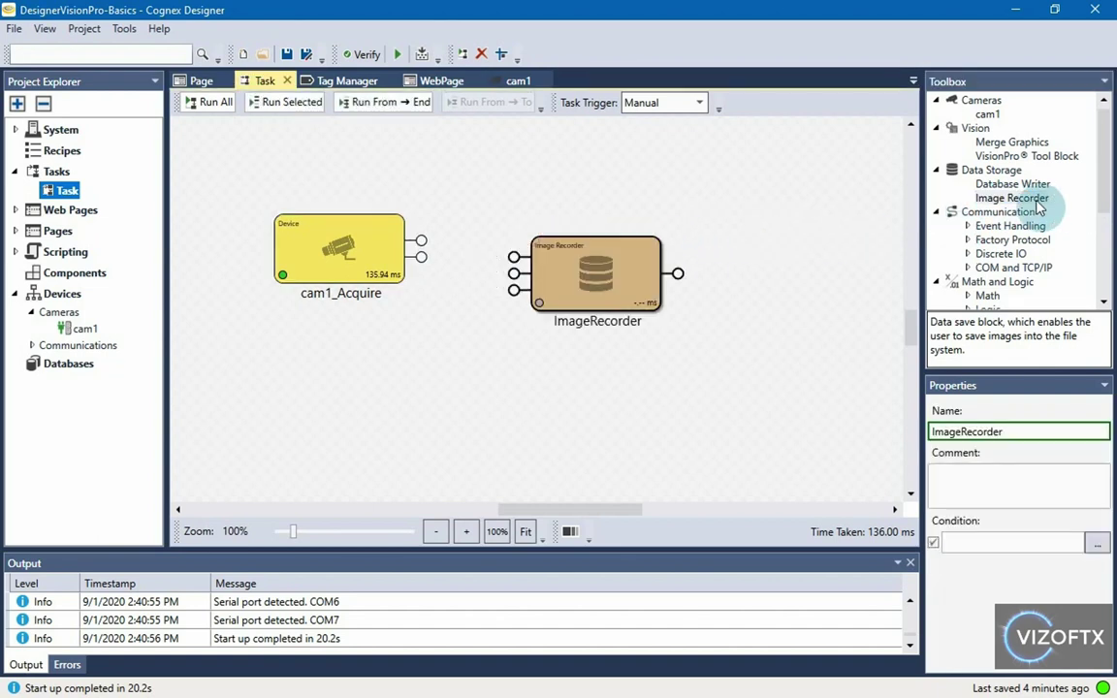
pyautogui.click(979, 198)
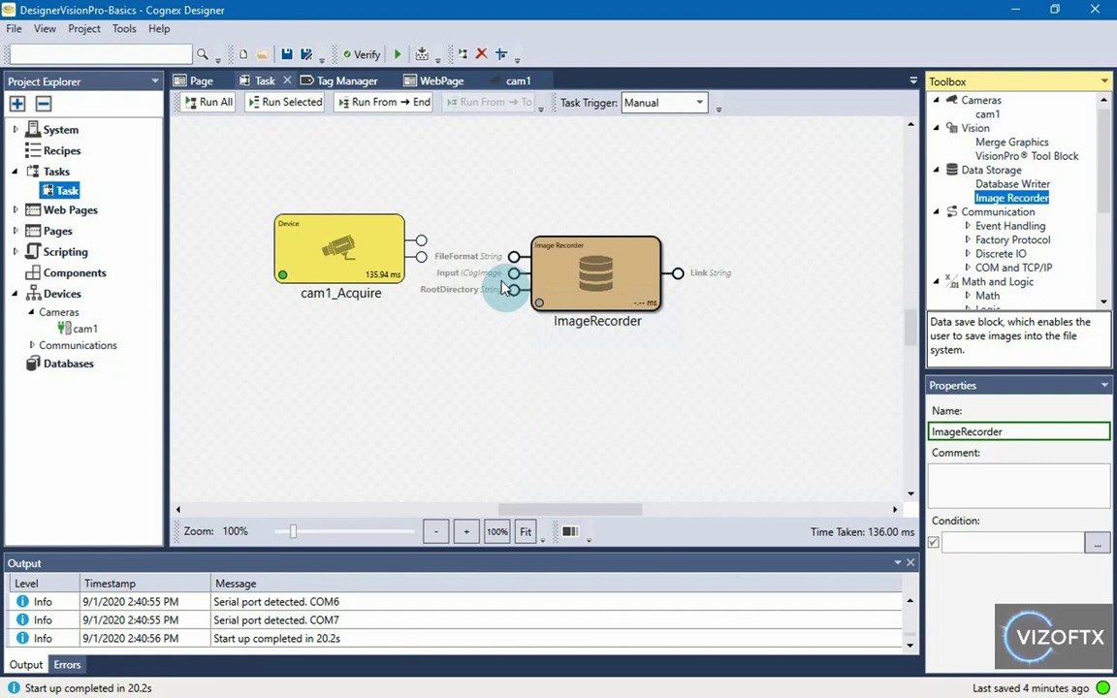
pyautogui.moveTo(421, 240); pyautogui.dragTo(514, 272)
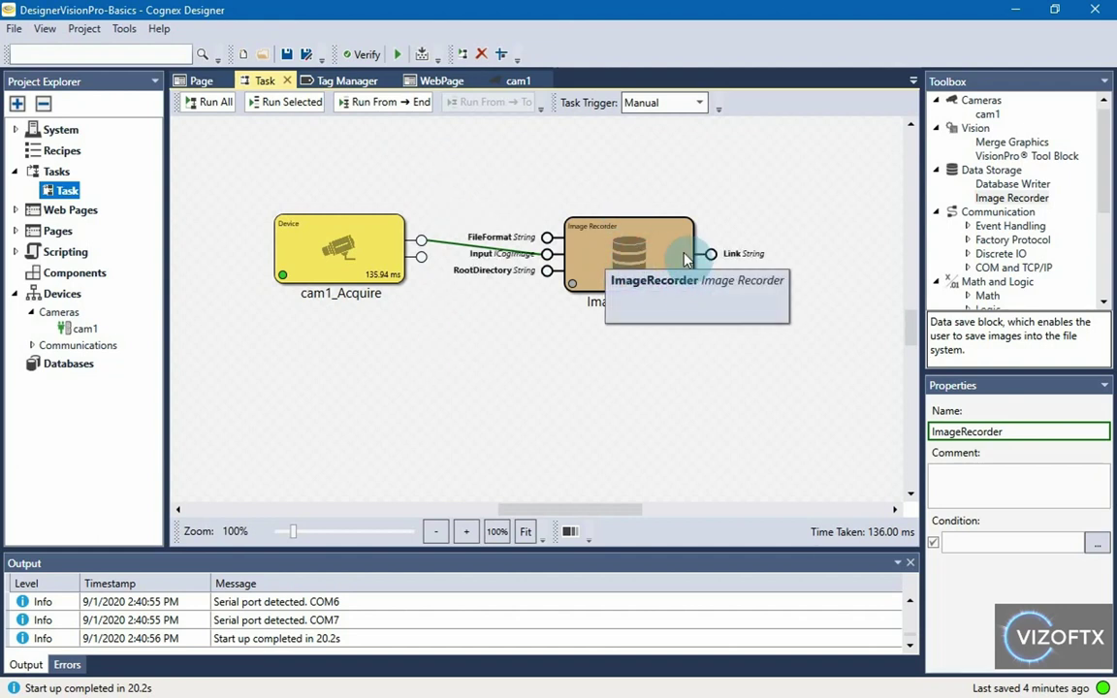
# - In the ImageRecorder properties keep Local destination, Windows Bitmap format and Asynchronous record mode
pyautogui.doubleClick(664, 250)
pyautogui.moveTo(548, 190); pyautogui.dragTo(583, 177)
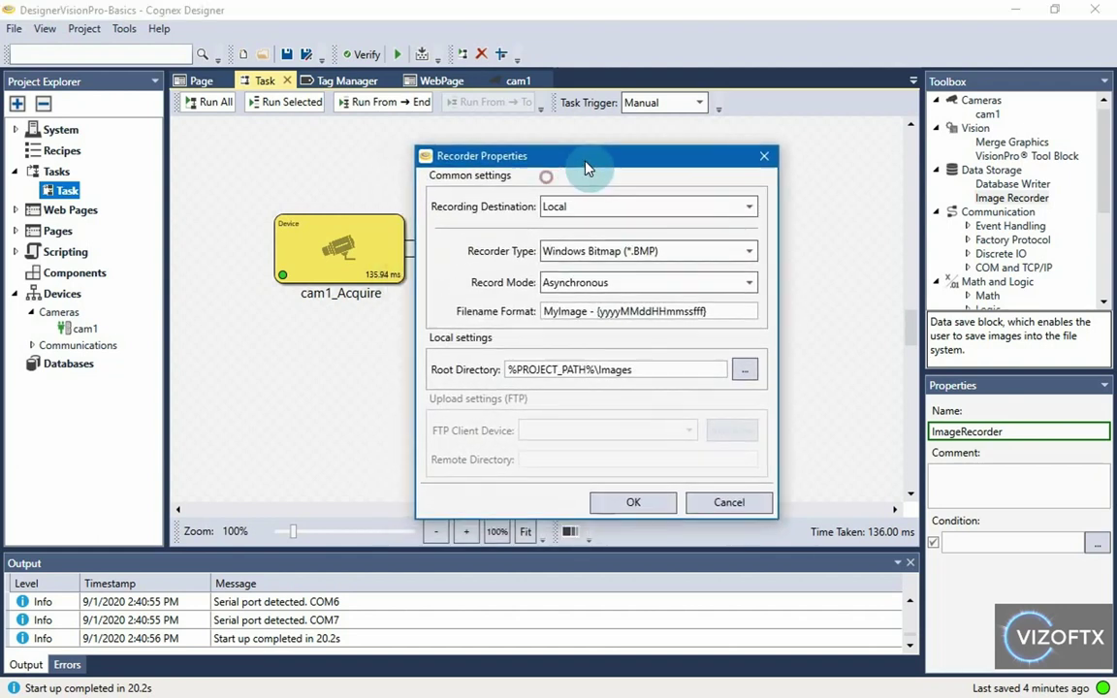
pyautogui.press('Escape')
pyautogui.doubleClick(658, 255)
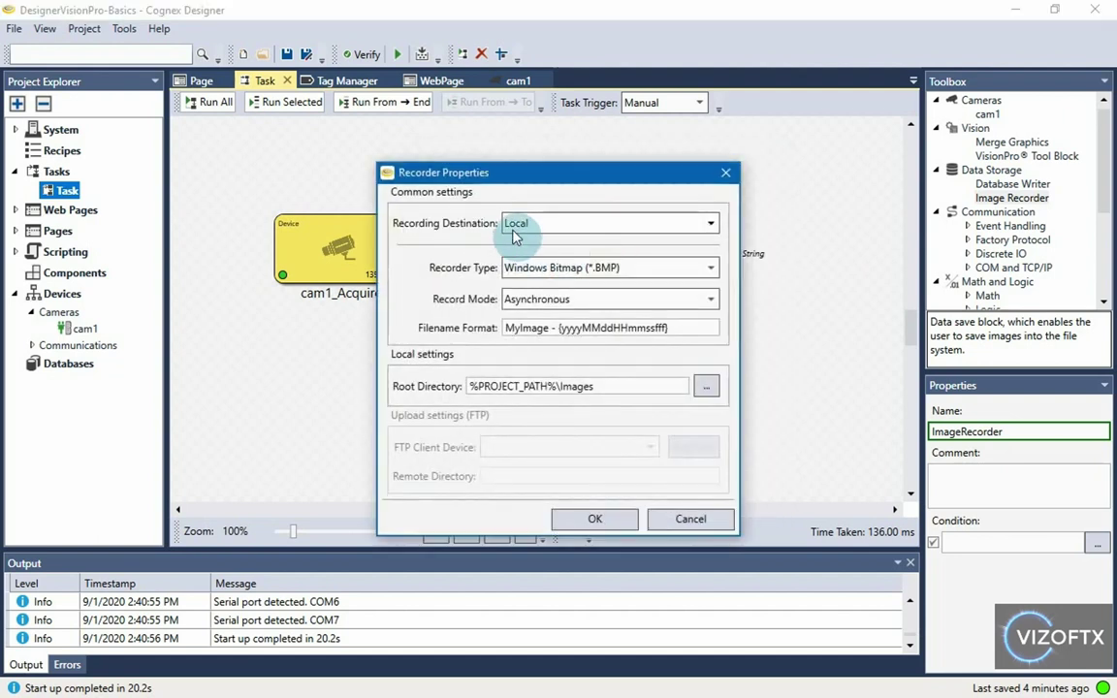
pyautogui.click(571, 224)
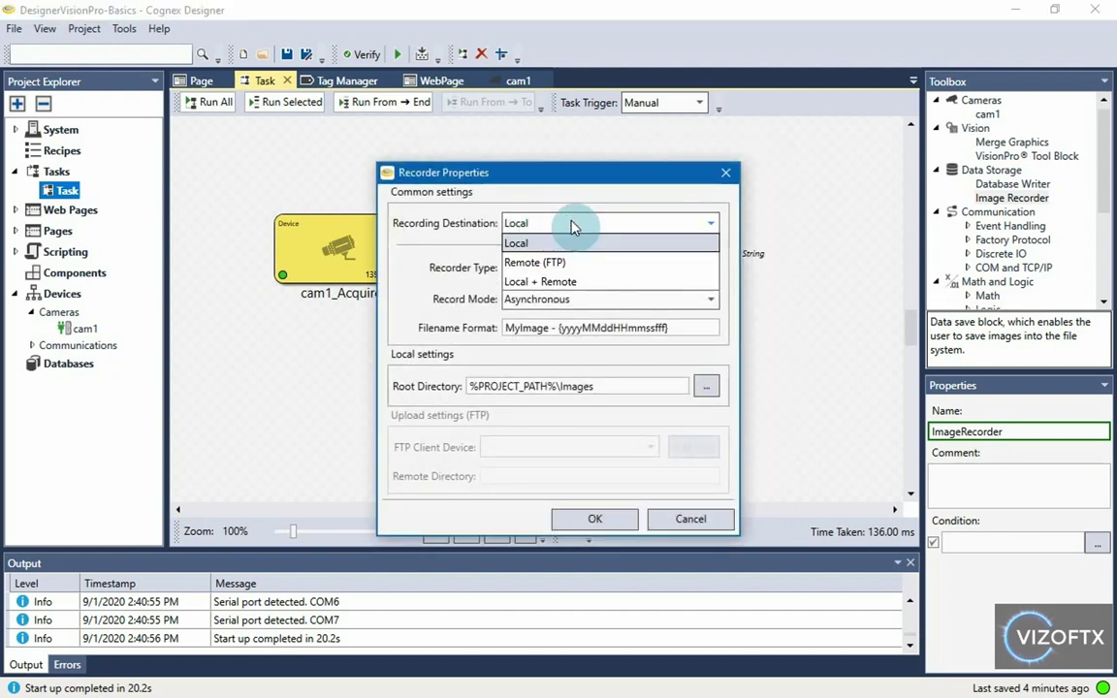
pyautogui.click(456, 209)
pyautogui.click(572, 227)
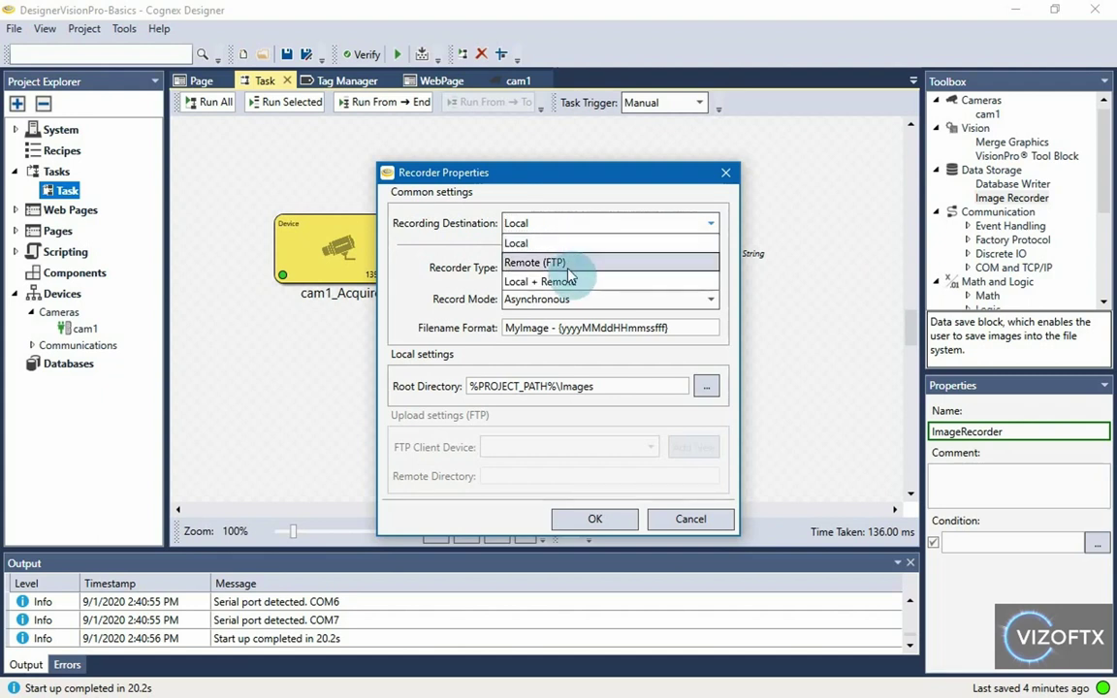
pyautogui.click(464, 231)
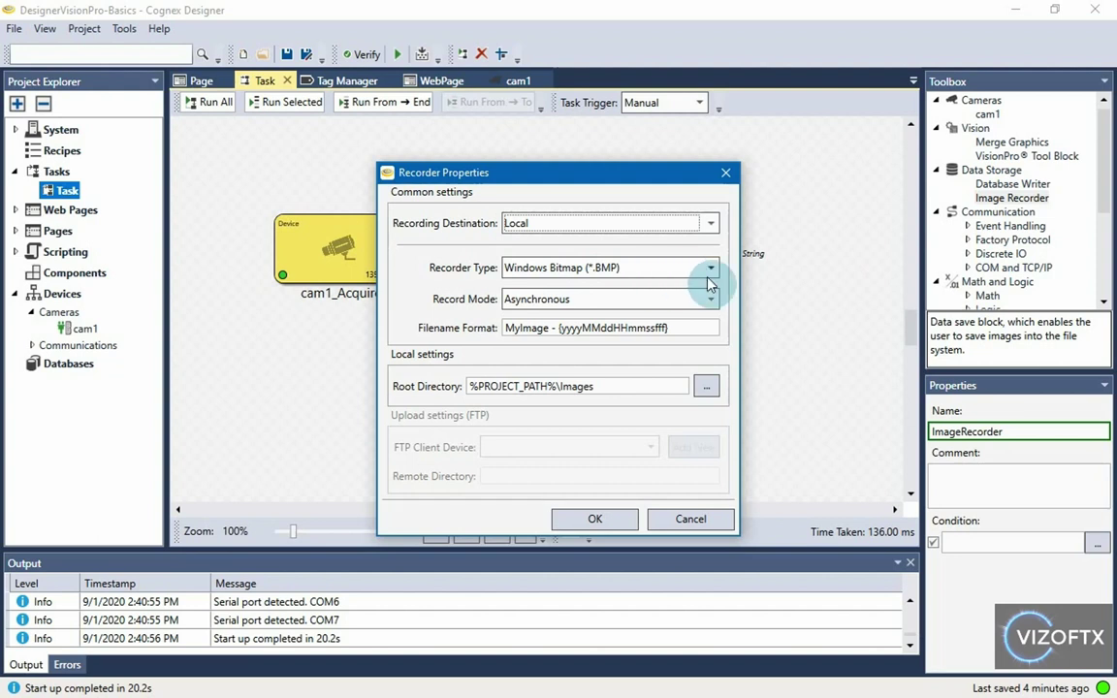
pyautogui.click(711, 269)
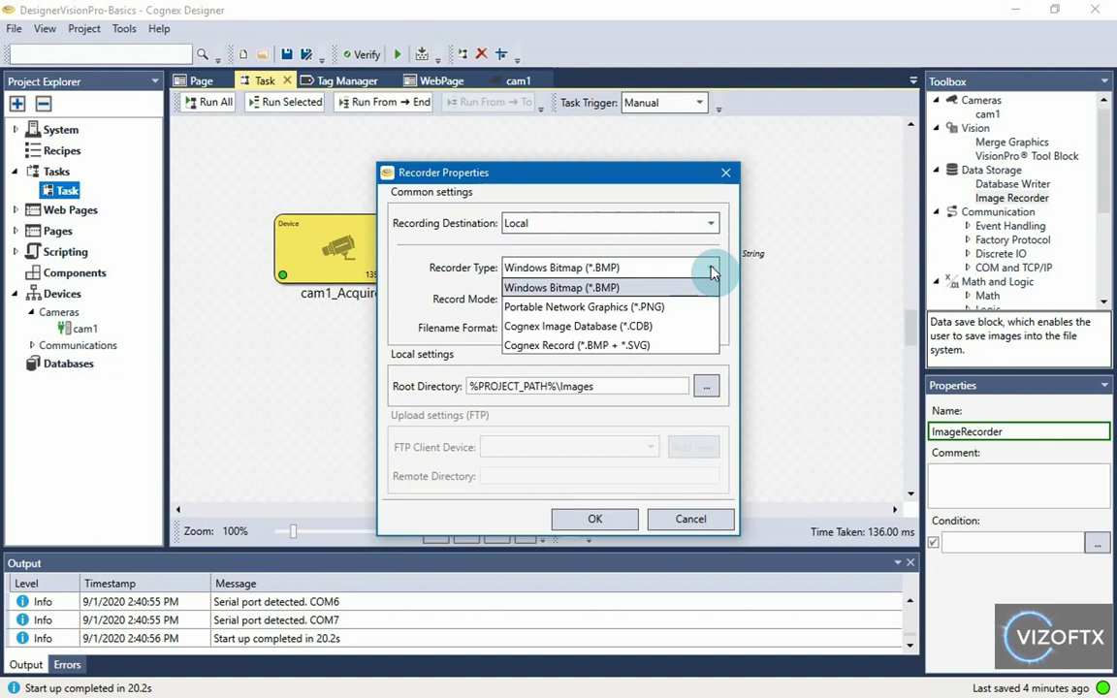
pyautogui.click(712, 272)
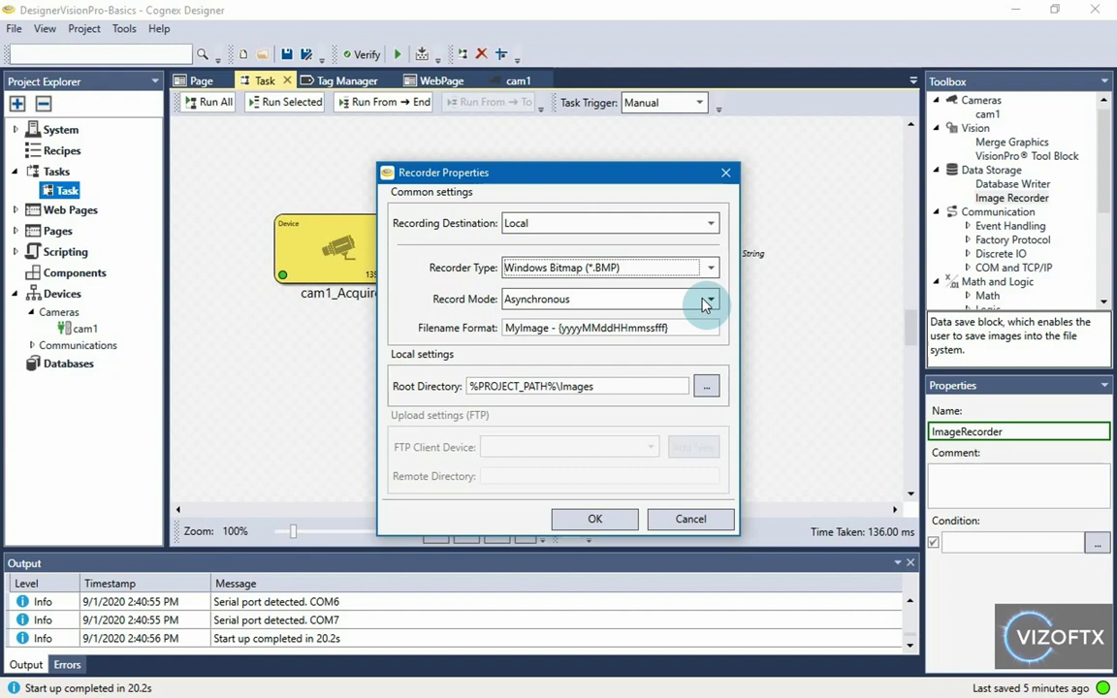
pyautogui.click(714, 303)
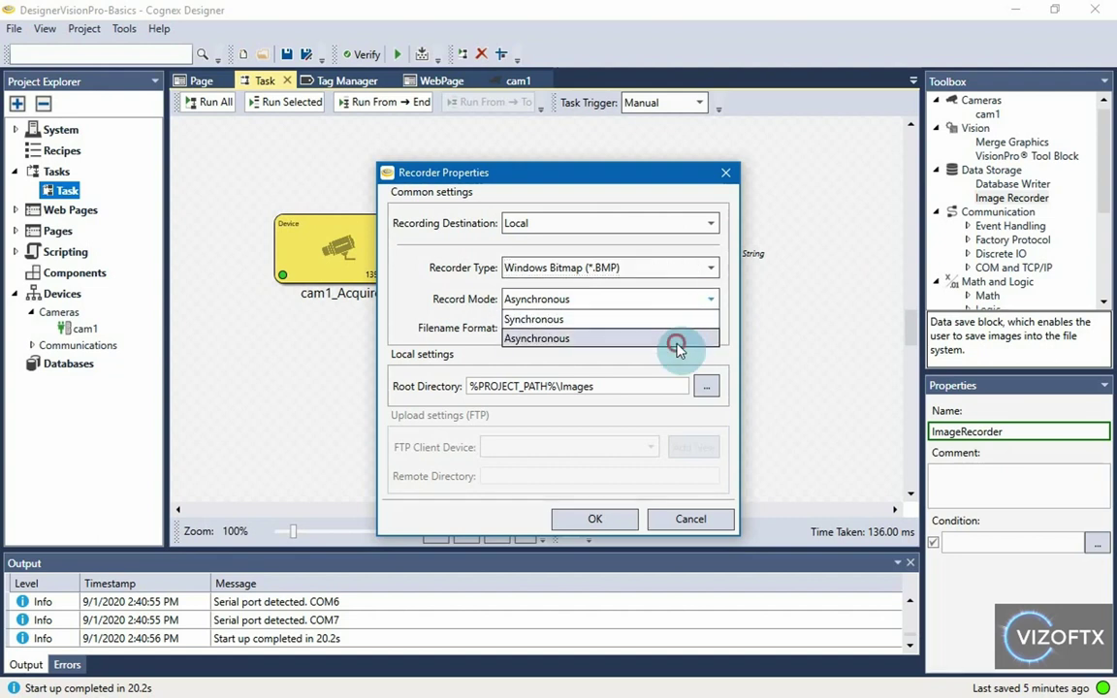
pyautogui.click(676, 339)
# - Try Record Mode Synchronous, then set it back to Asynchronous
pyautogui.moveTo(635, 196); pyautogui.dragTo(414, 214)
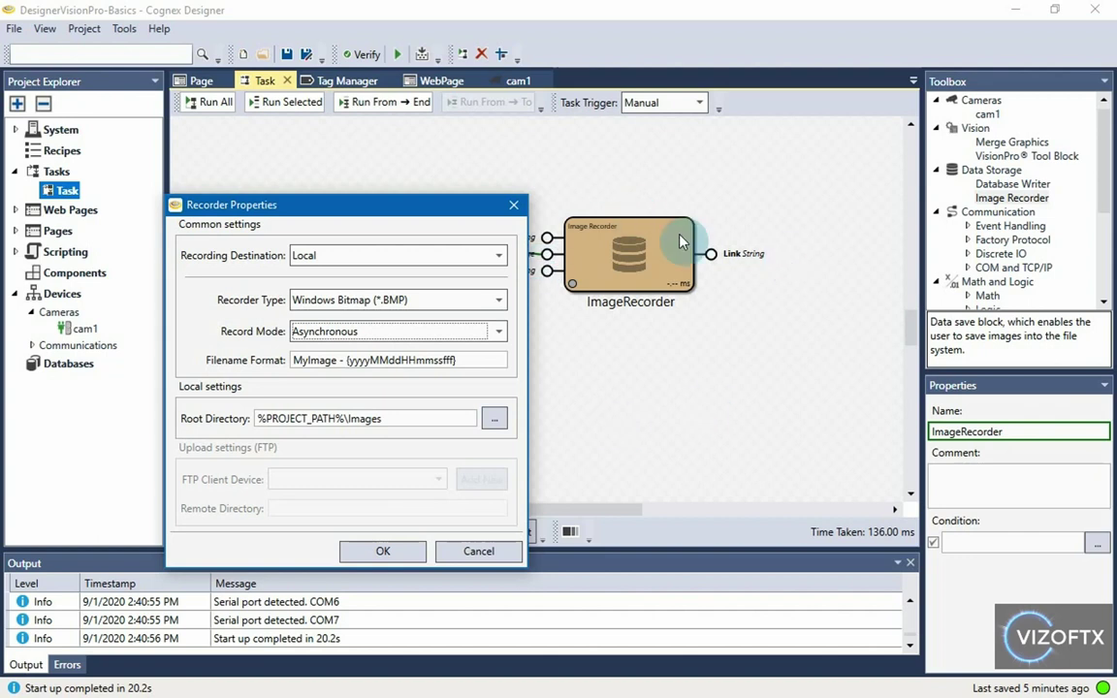
pyautogui.click(470, 332)
pyautogui.click(388, 351)
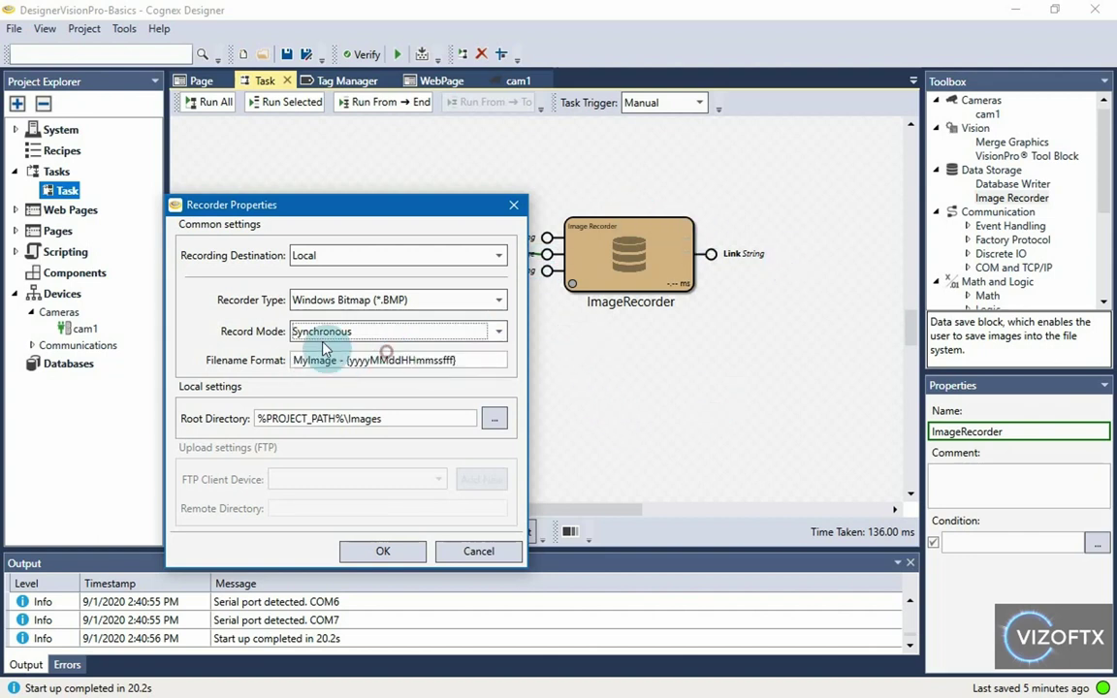
pyautogui.moveTo(359, 207); pyautogui.dragTo(295, 300)
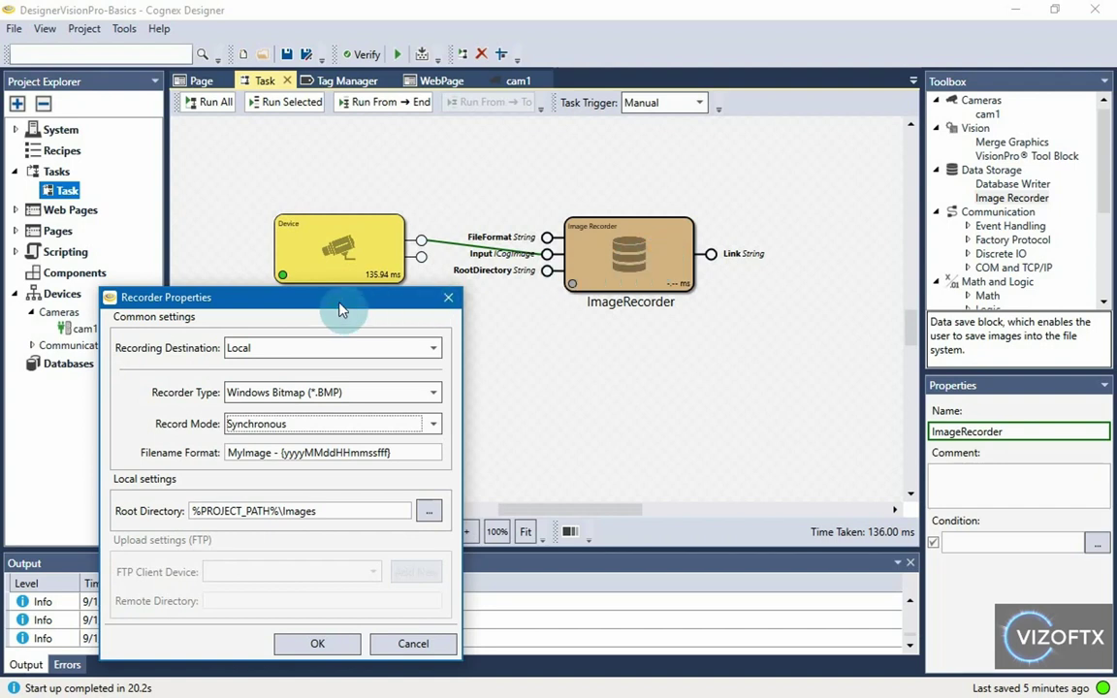
pyautogui.moveTo(337, 303); pyautogui.dragTo(387, 274)
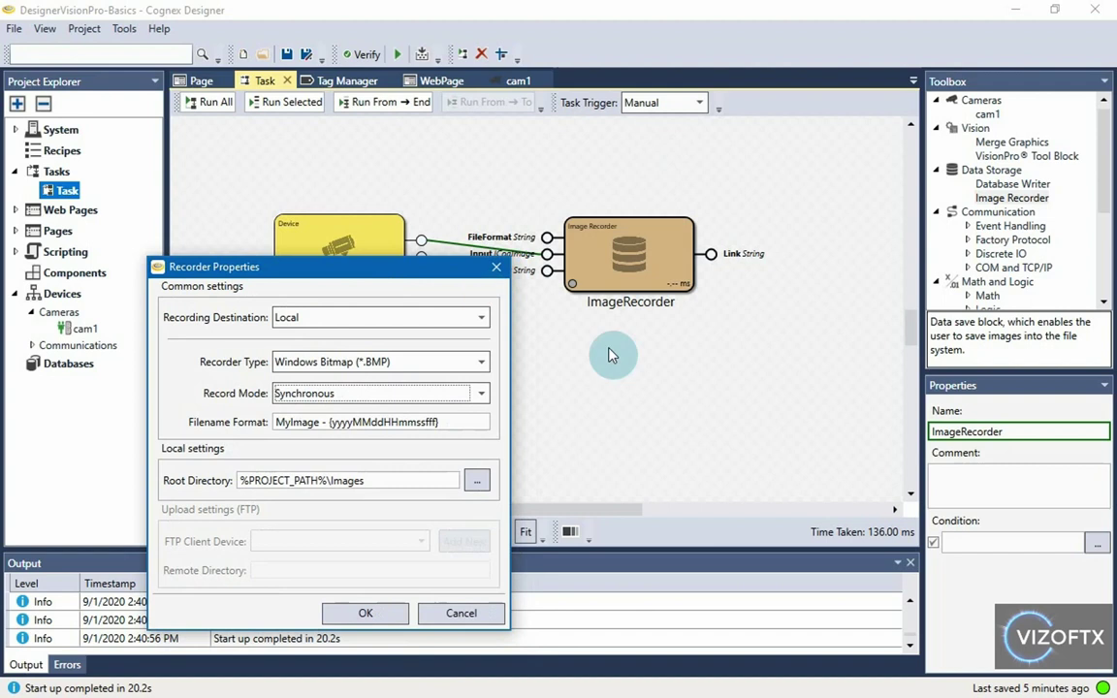
pyautogui.click(452, 394)
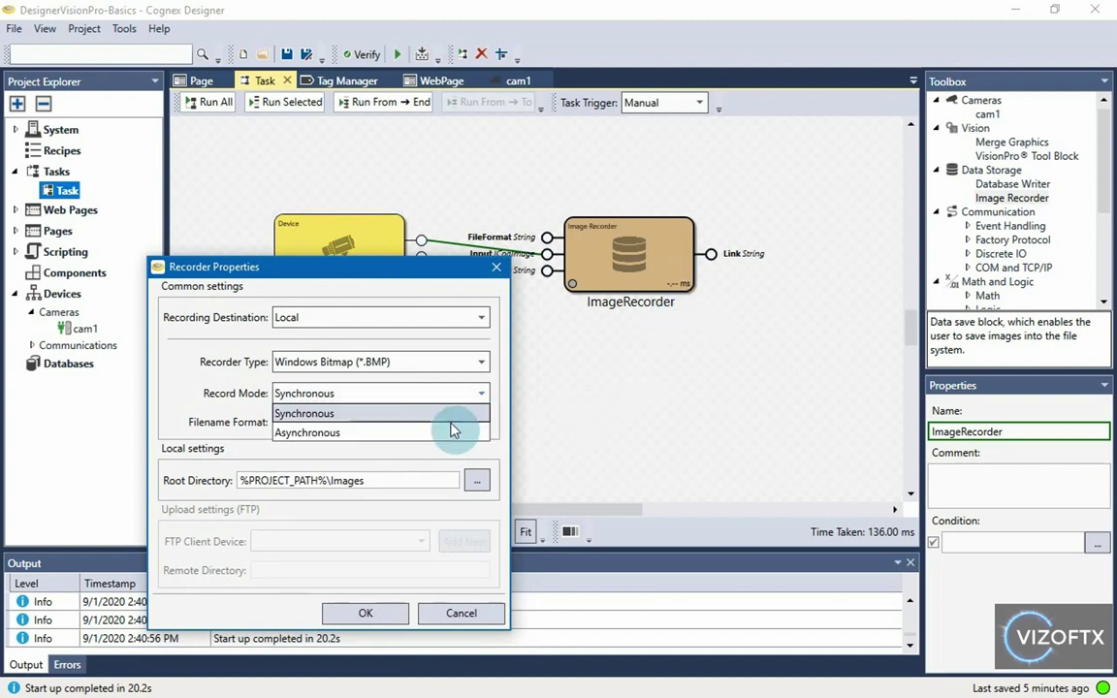
pyautogui.click(448, 433)
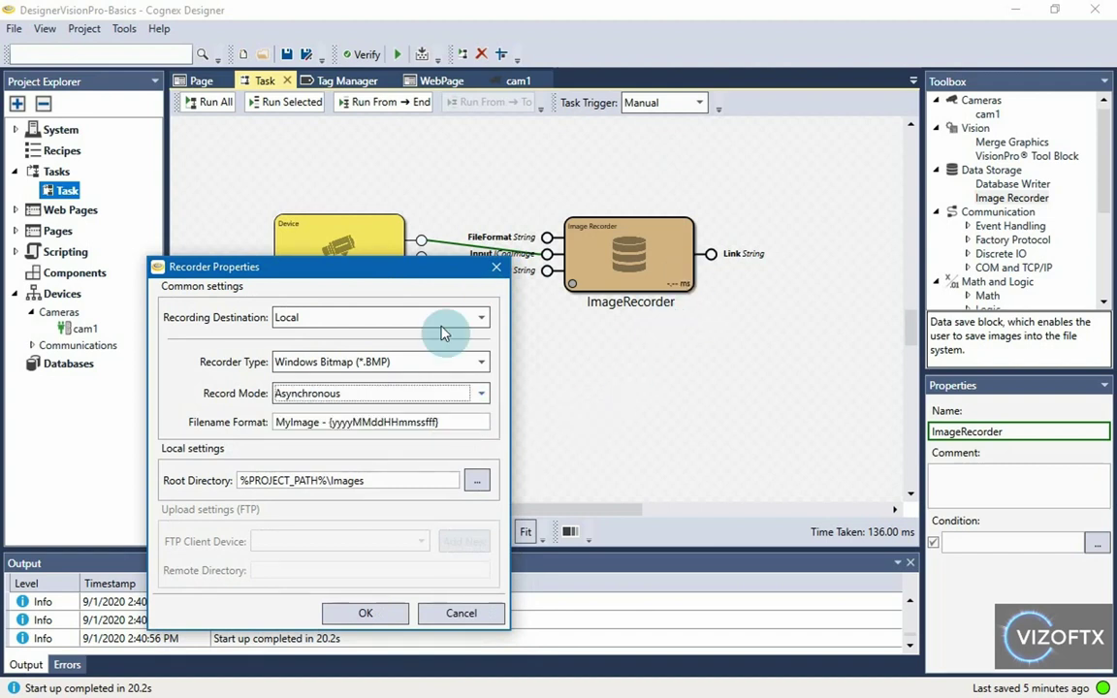
pyautogui.moveTo(418, 275); pyautogui.dragTo(368, 141)
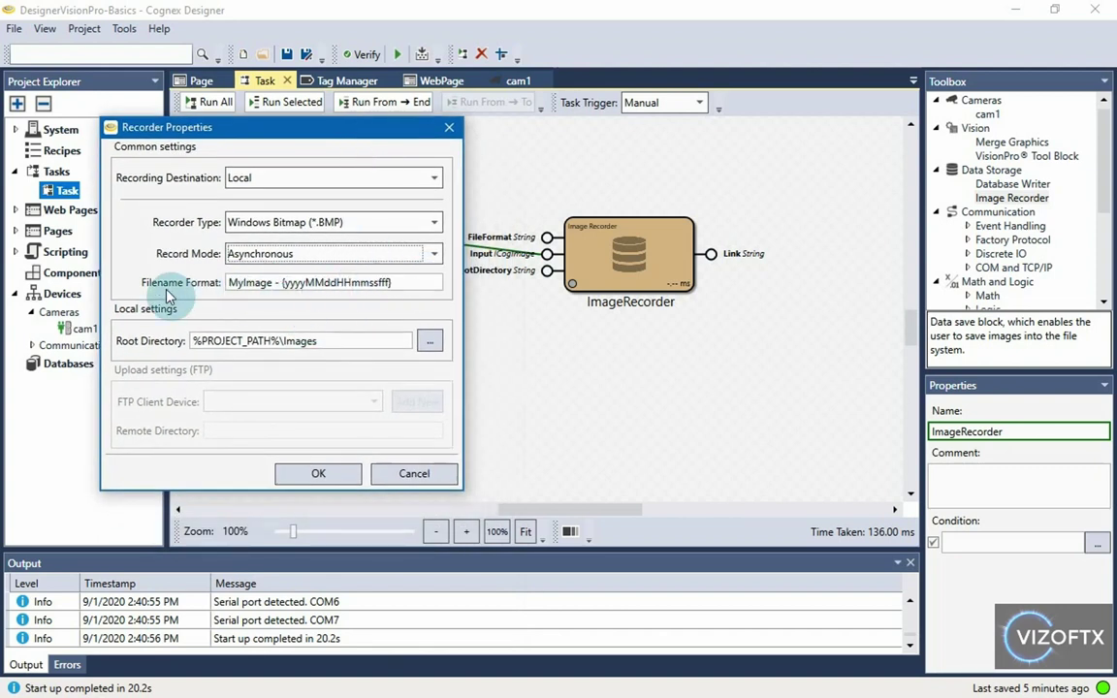
# - Replace the 'MyImage - ' filename prefix with moja_snimka_, keeping {yyyyMMddHHmmssfff}
pyautogui.click(415, 284)
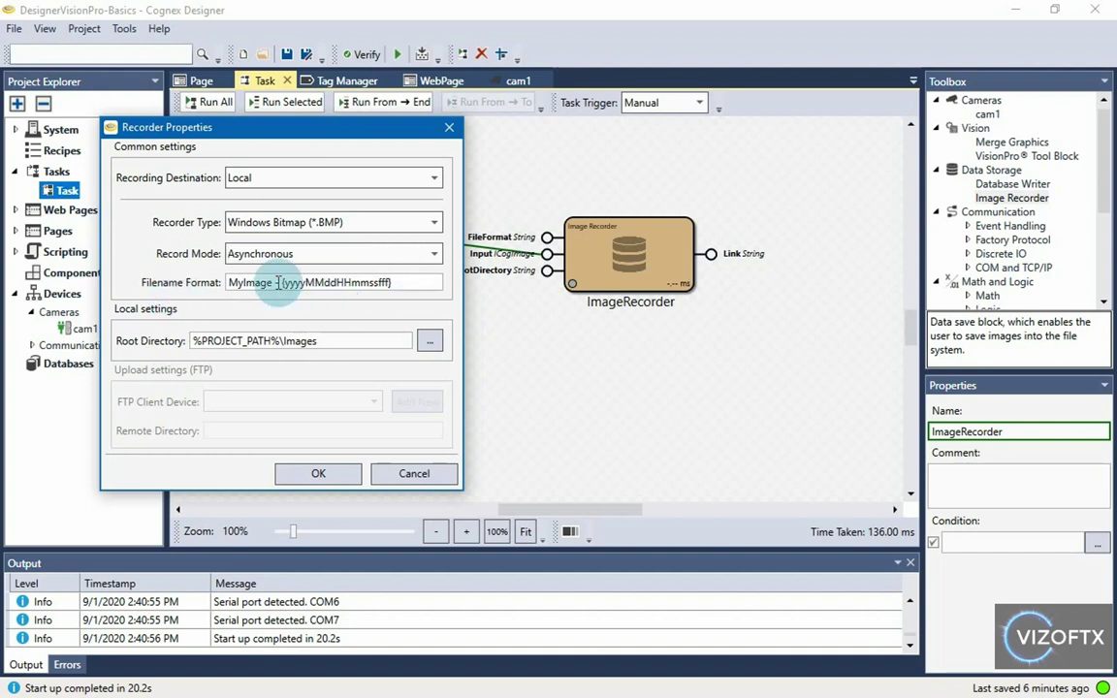
pyautogui.moveTo(278, 283); pyautogui.dragTo(197, 293)
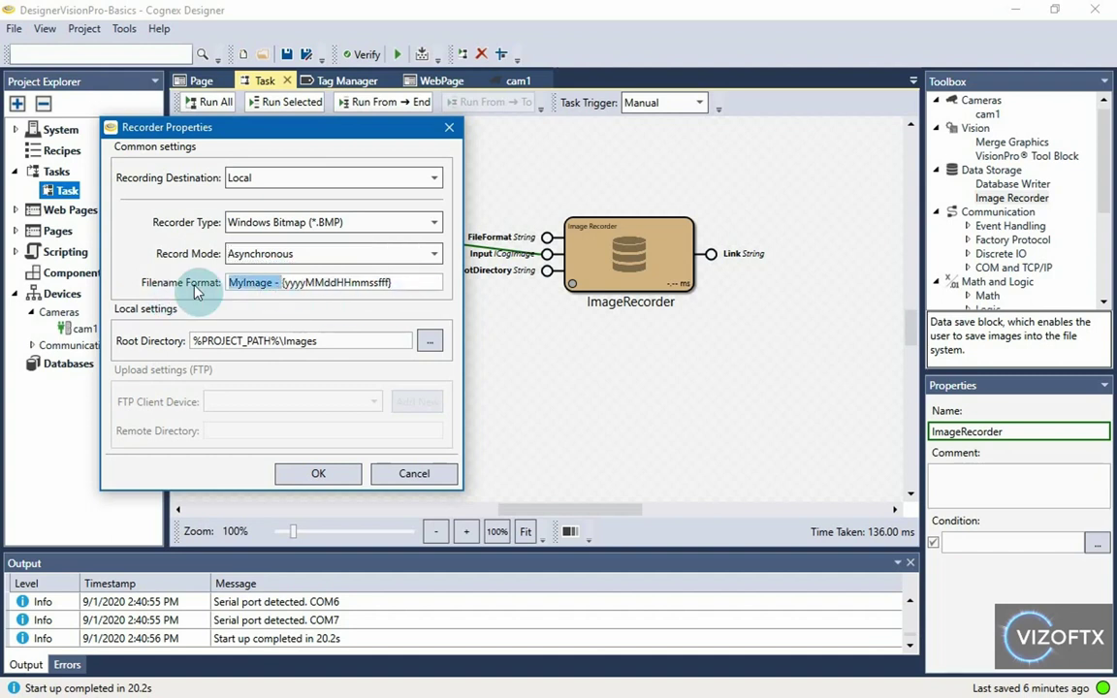
pyautogui.write('moja')
pyautogui.write('_snimk')
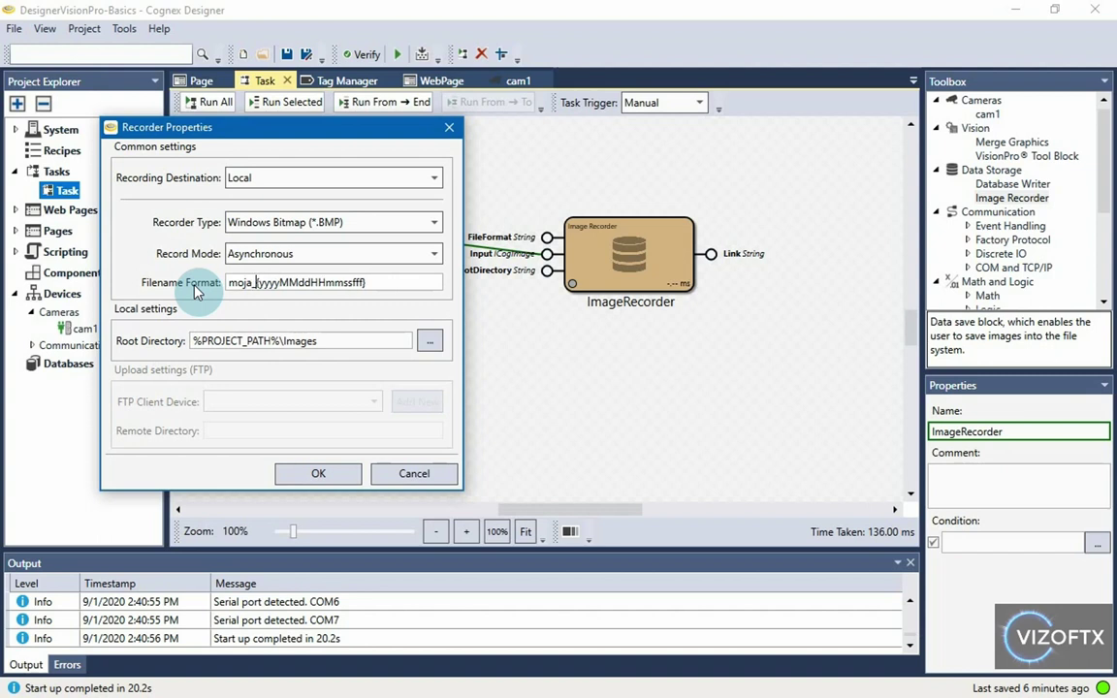
pyautogui.write('a')
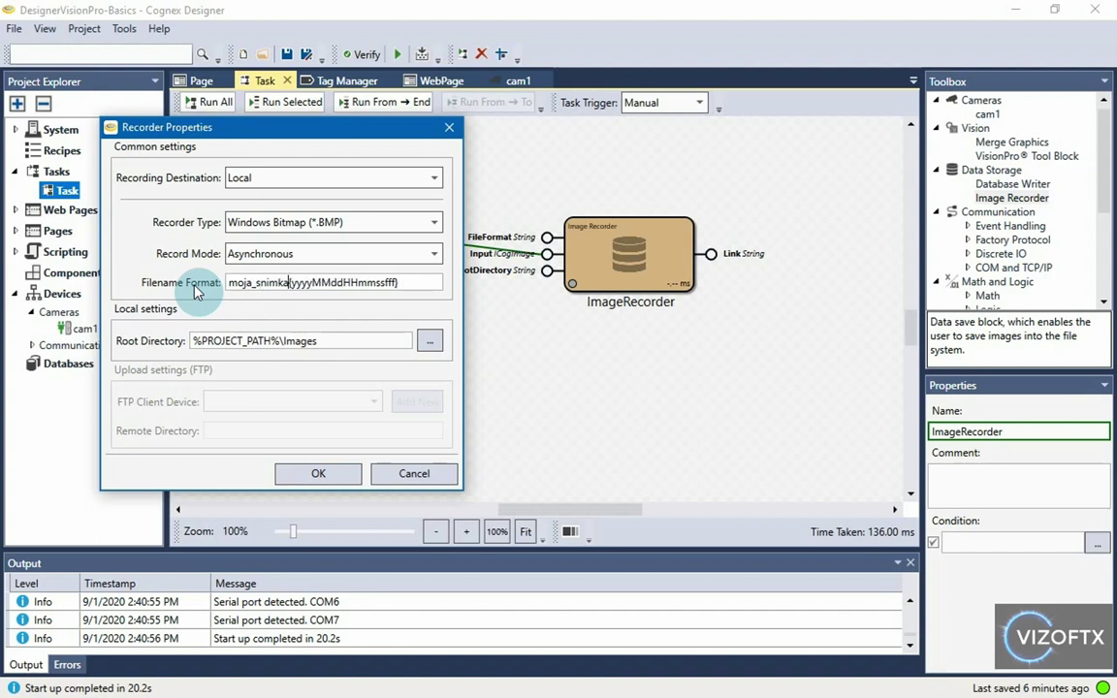
pyautogui.write('_')
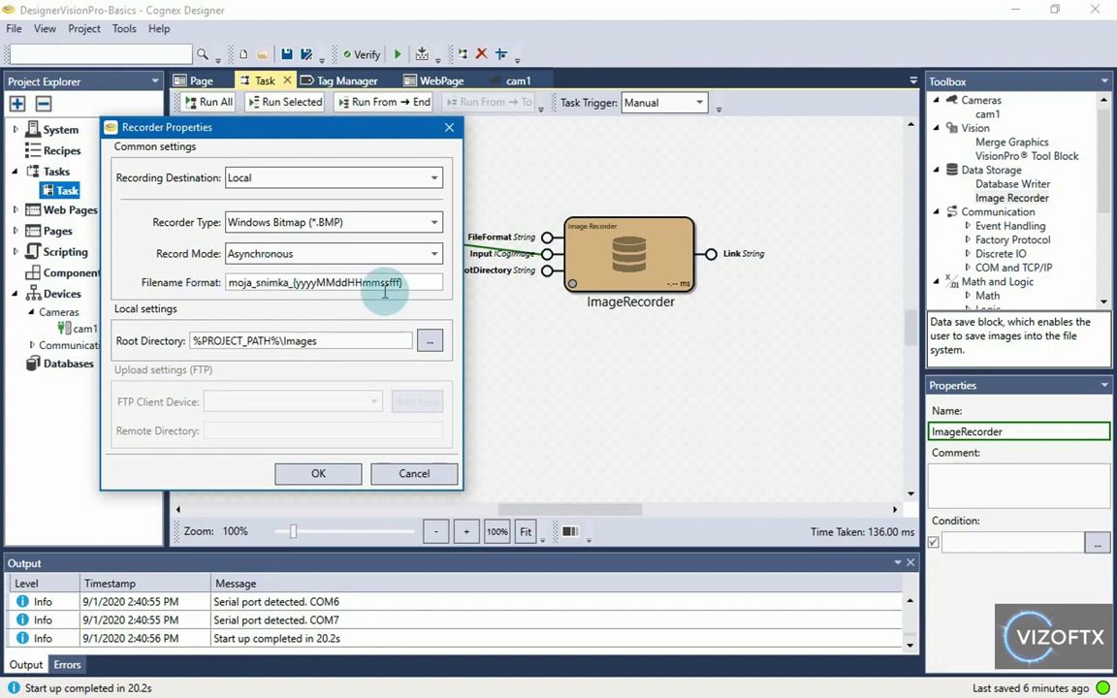
pyautogui.moveTo(414, 282); pyautogui.dragTo(316, 281)
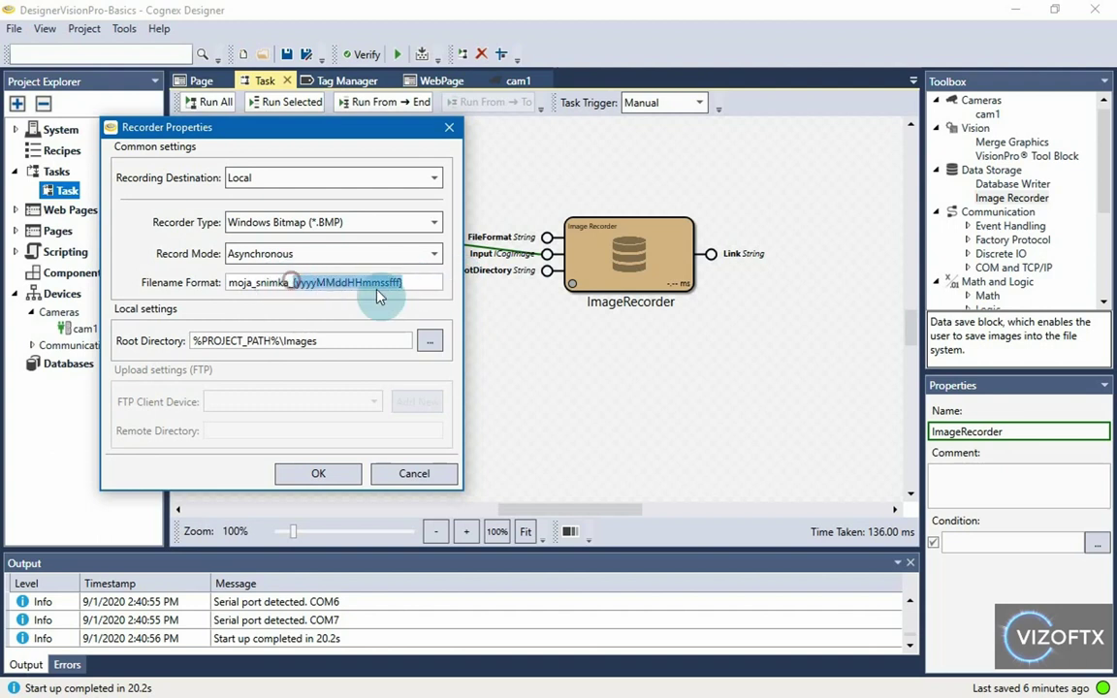
pyautogui.click(401, 283)
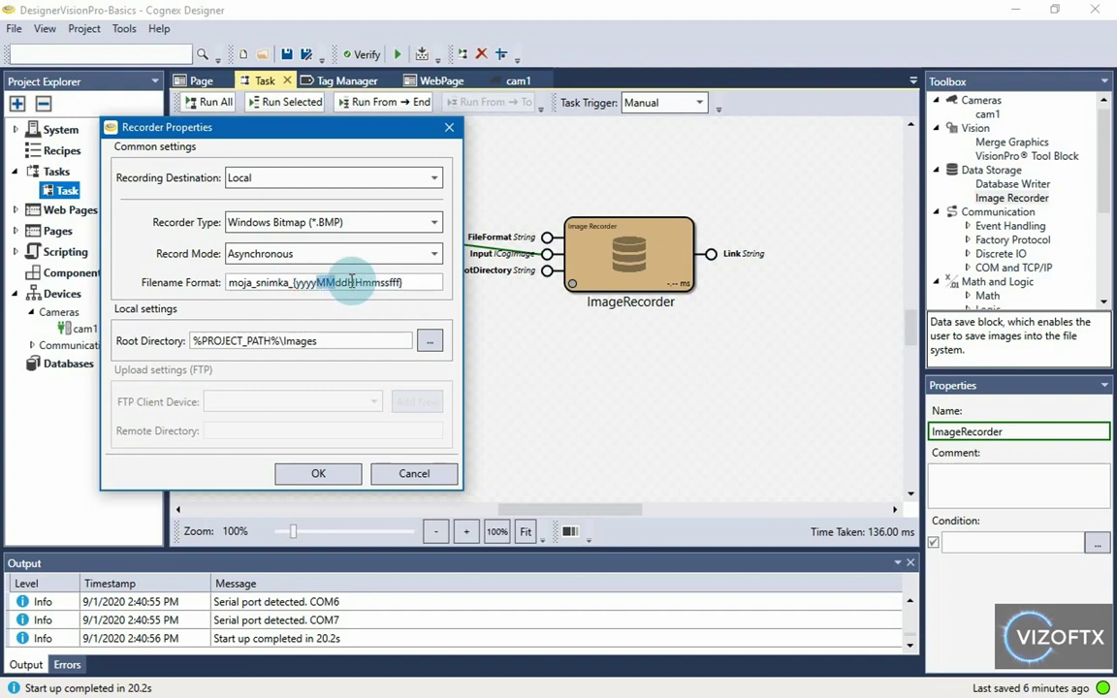
pyautogui.moveTo(359, 283); pyautogui.dragTo(422, 284)
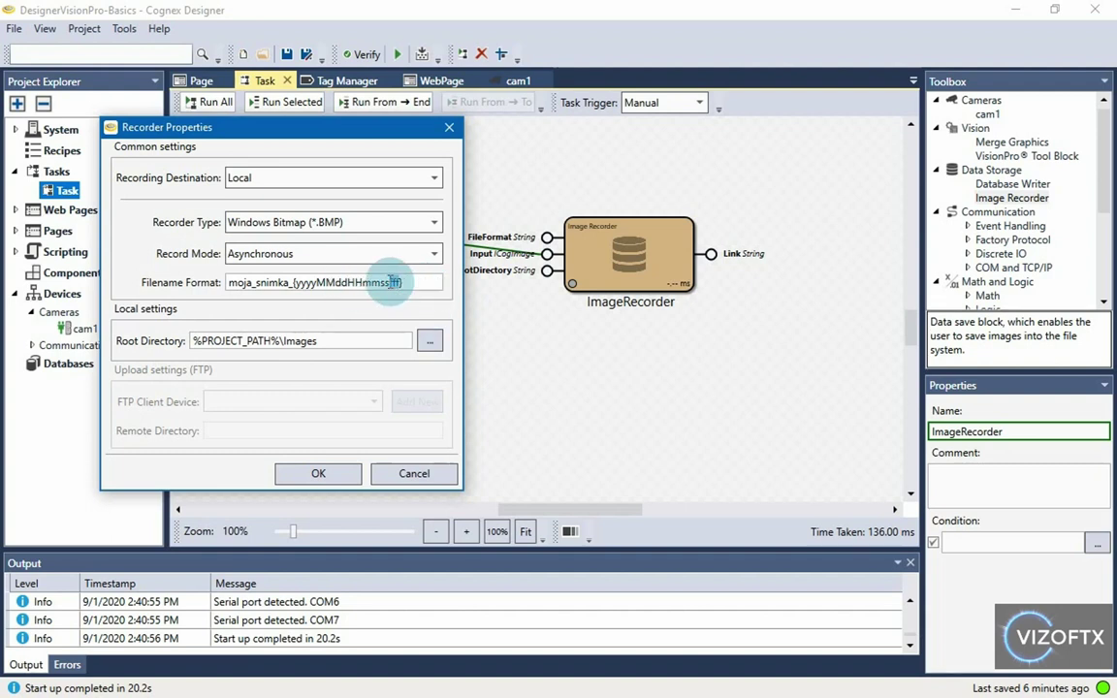
pyautogui.click(404, 284)
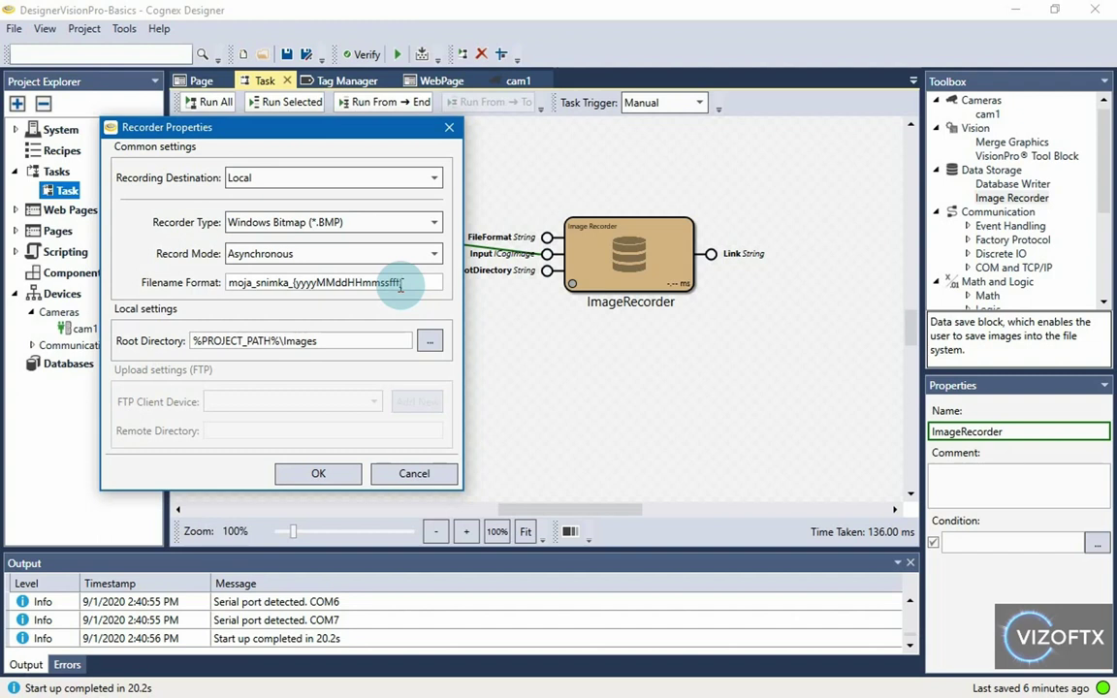
pyautogui.moveTo(401, 283); pyautogui.dragTo(293, 283)
pyautogui.click(438, 282)
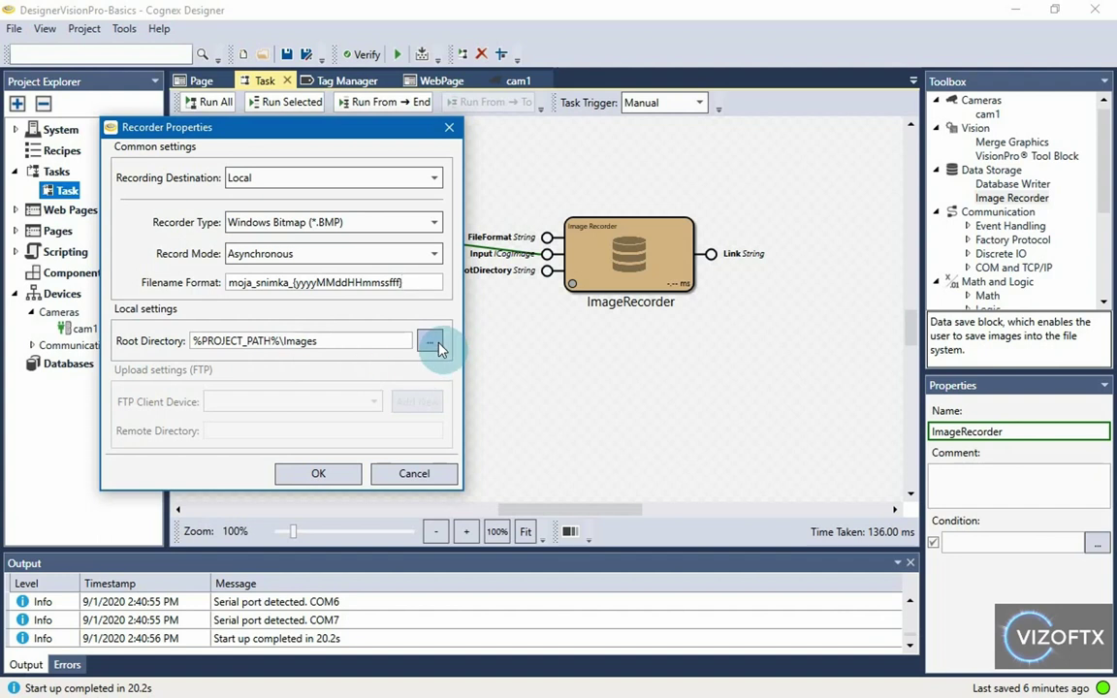
# - Rename the new folder in the Program folder to NewImages
pyautogui.hotkey('alt', 'Tab')
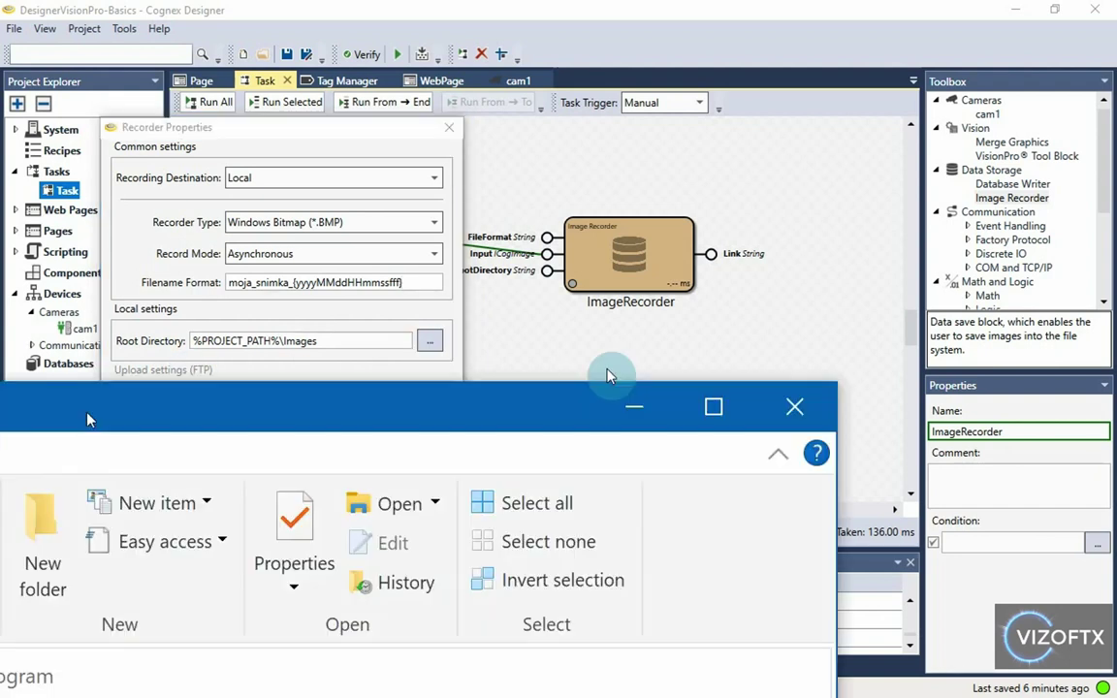
pyautogui.press('F2')
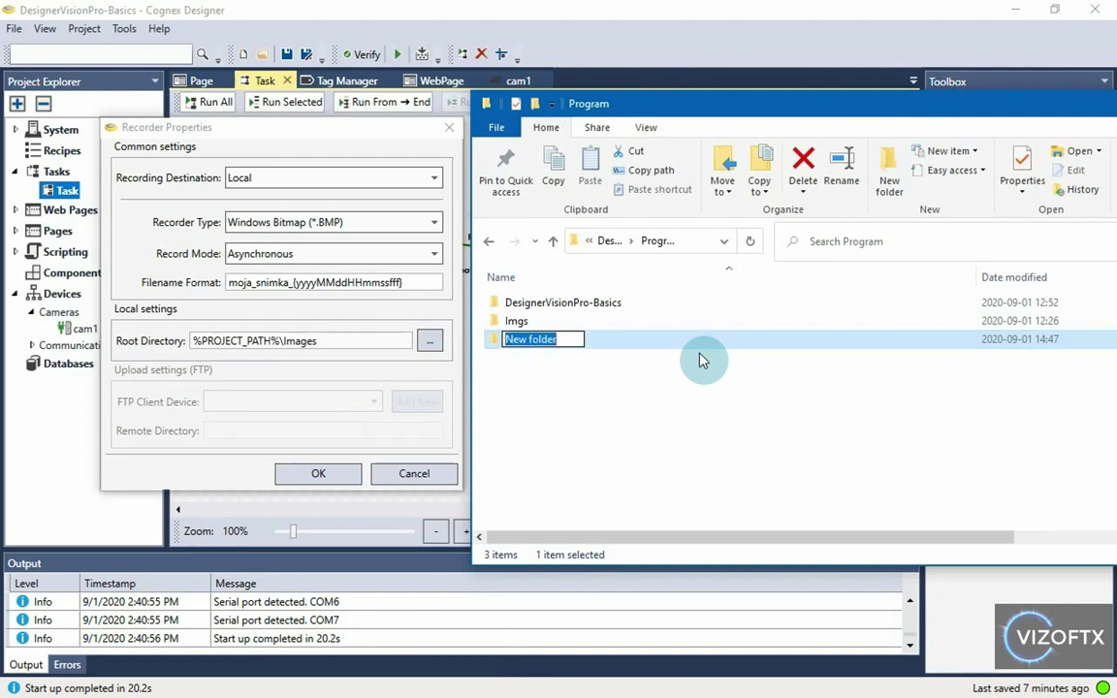
pyautogui.write('NewI')
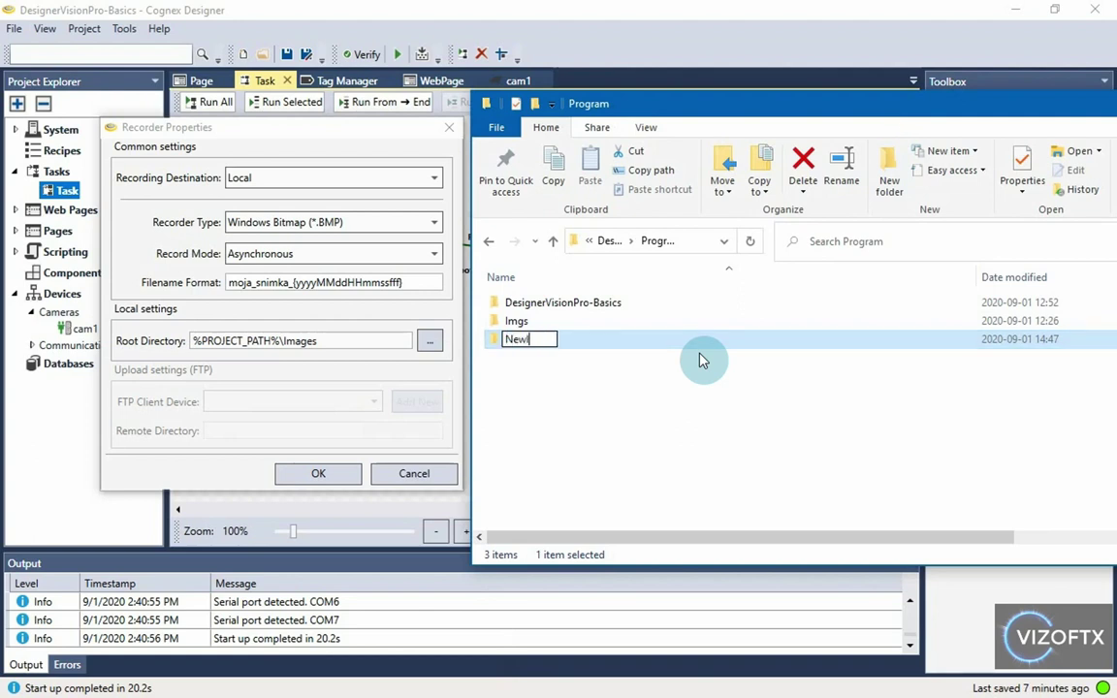
pyautogui.write('mages')
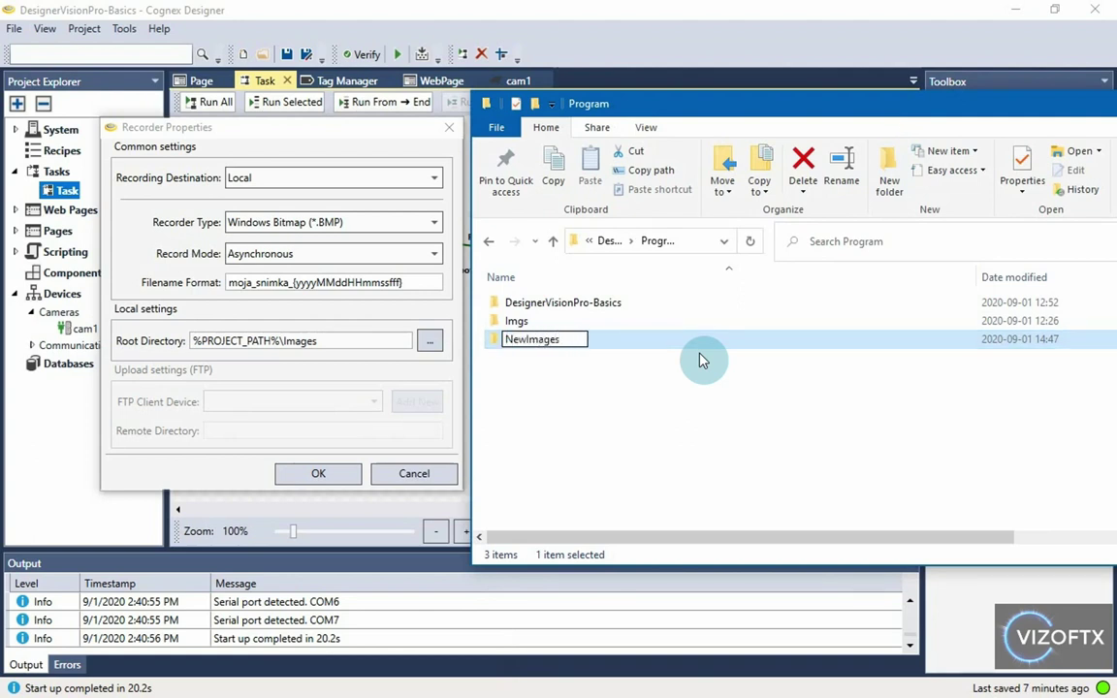
pyautogui.press('Return')
# - Open NewImages and copy its full path from the address bar
pyautogui.doubleClick(672, 338)
pyautogui.click(717, 241)
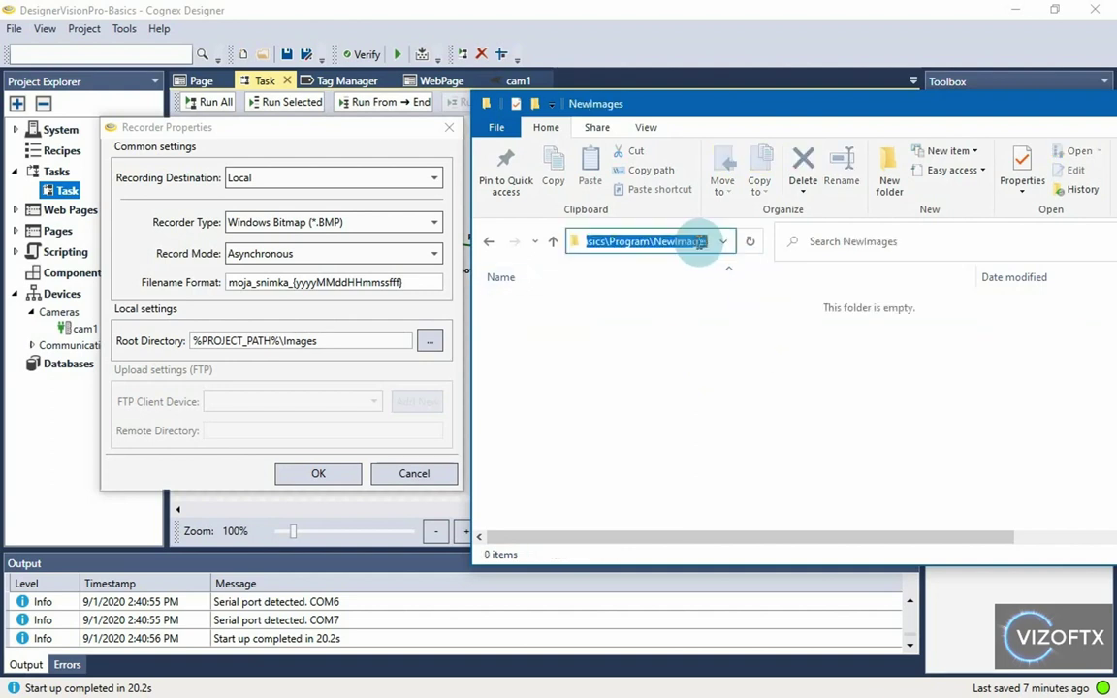
pyautogui.rightClick(694, 242)
pyautogui.click(733, 295)
# - Paste the NewImages folder path as the ImageRecorder's root directory, then run the task once
pyautogui.click(324, 340)
pyautogui.tripleClick(287, 342)
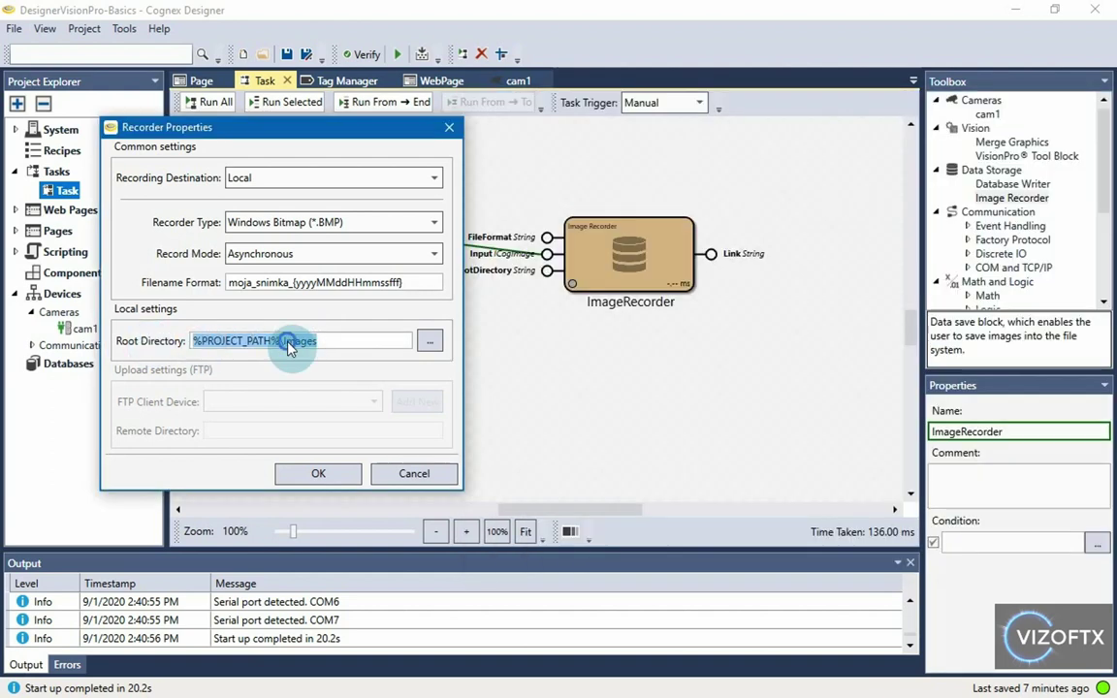
pyautogui.rightClick(288, 343)
pyautogui.click(350, 394)
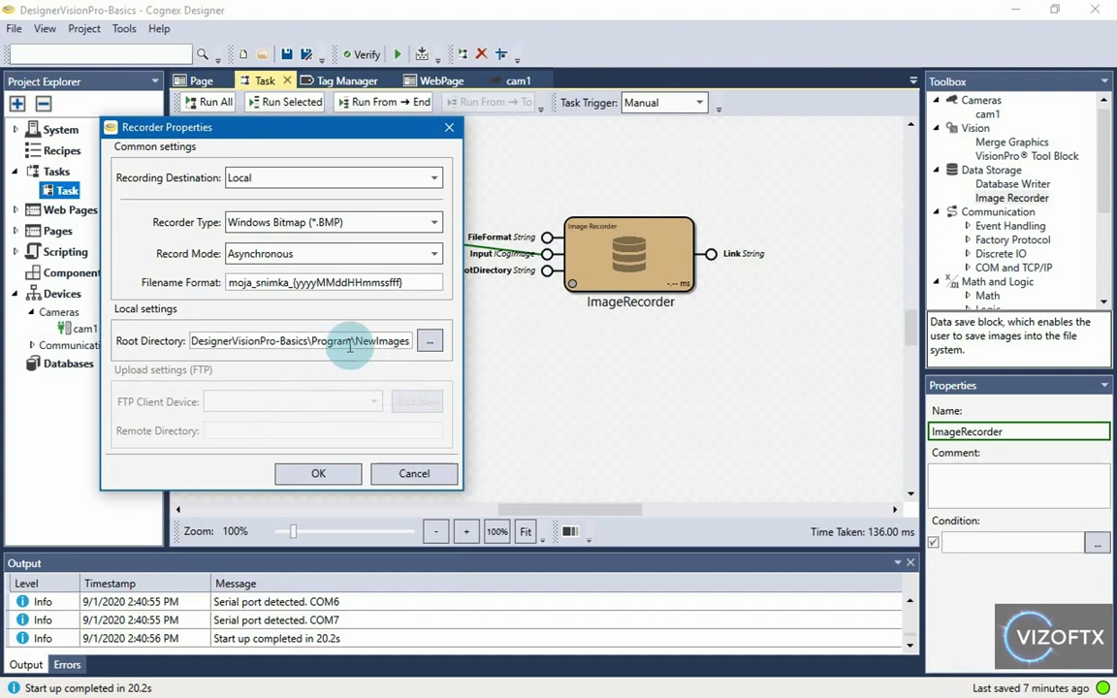
pyautogui.moveTo(342, 338); pyautogui.dragTo(180, 349)
pyautogui.click(294, 339)
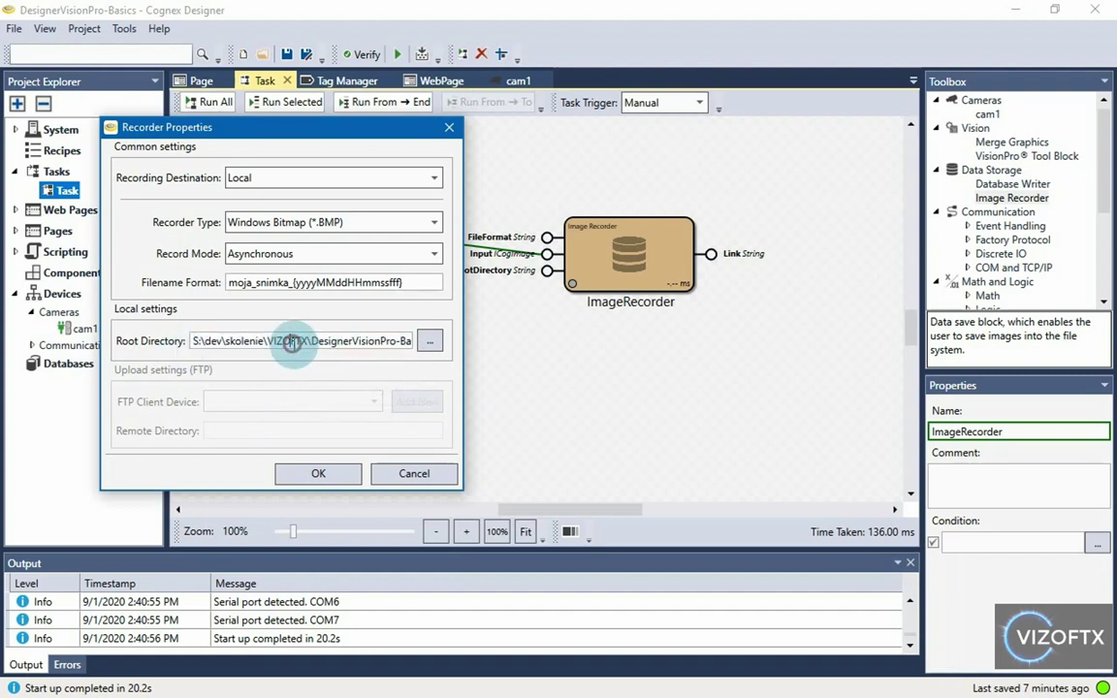
pyautogui.click(318, 472)
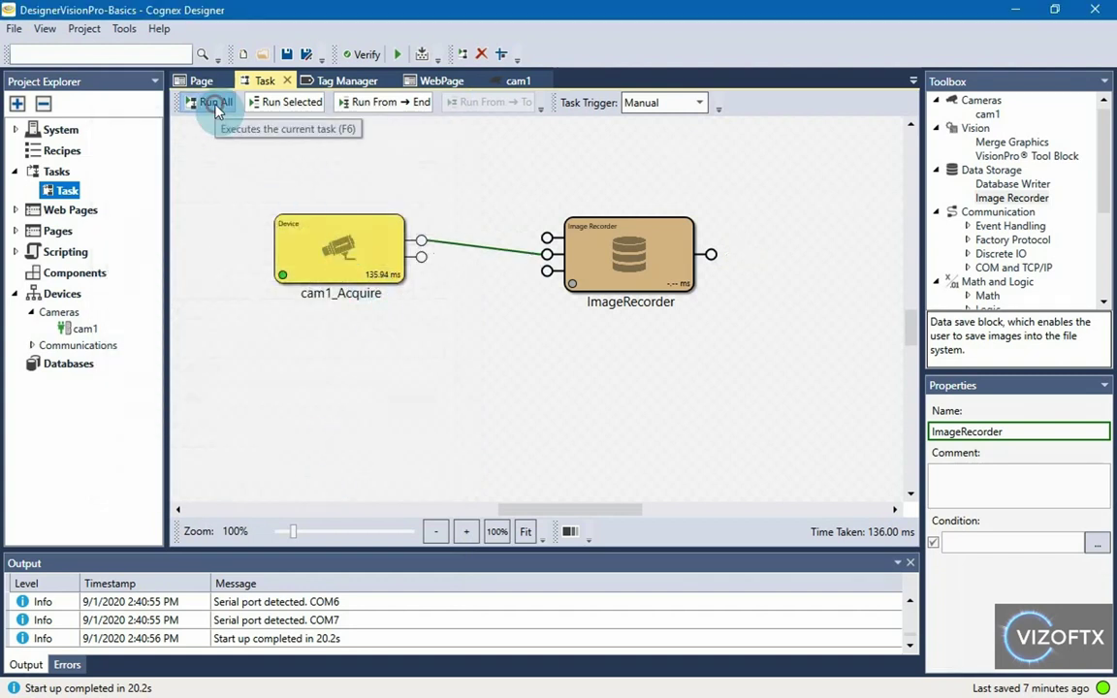
pyautogui.click(190, 102)
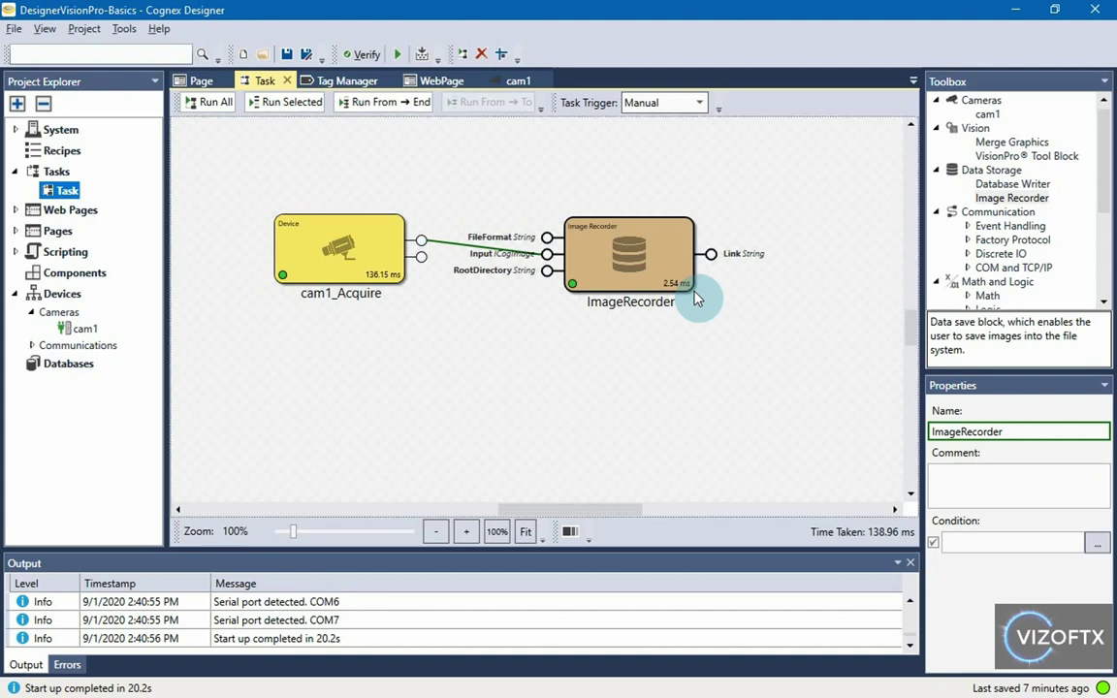
pyautogui.hotkey('alt', 'Tab')
# - View the recorded moja_snimka_20200901144811146.bmp in IrfanView, then close the viewer
pyautogui.moveTo(729, 39); pyautogui.dragTo(419, 107)
pyautogui.click(339, 290)
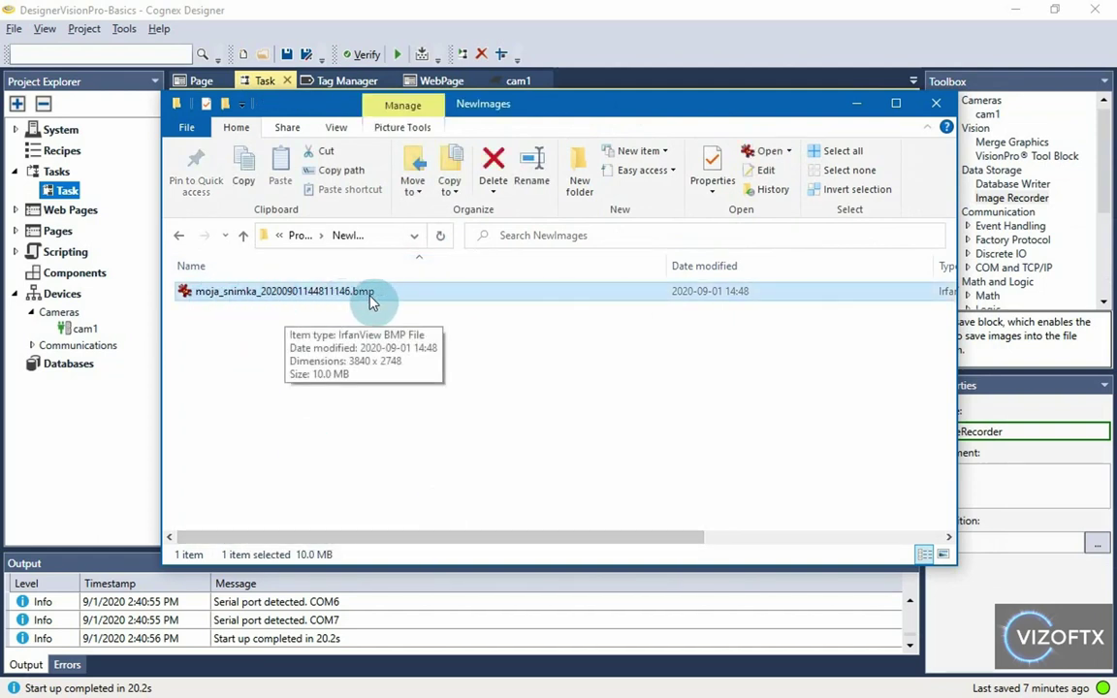
pyautogui.moveTo(429, 539); pyautogui.dragTo(743, 545)
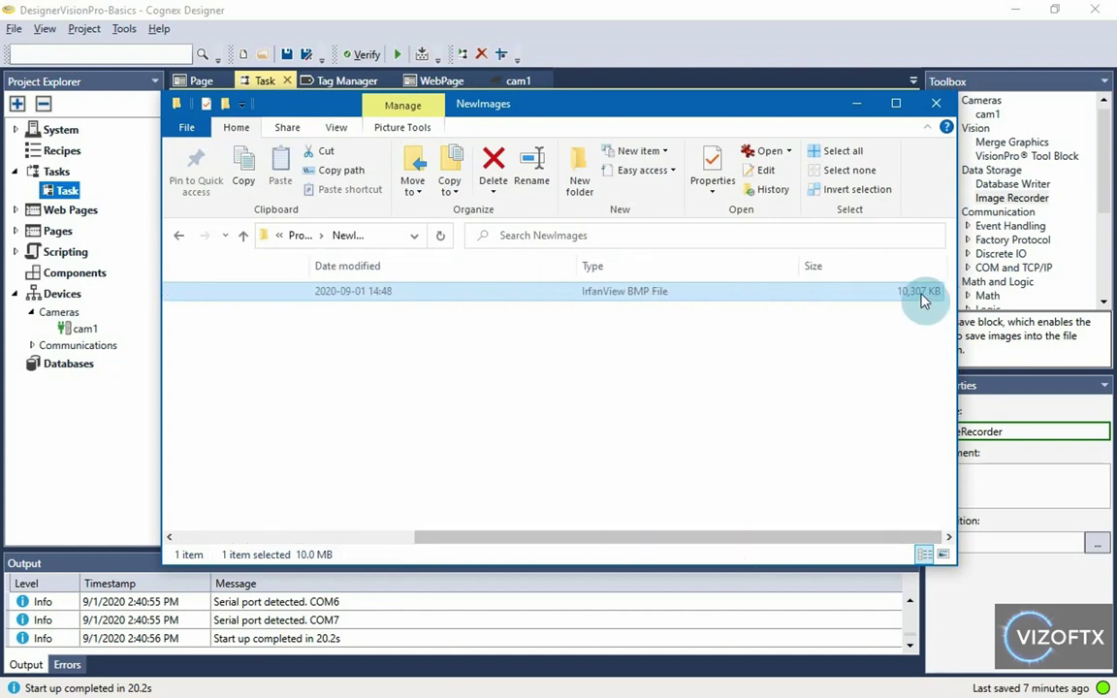
pyautogui.doubleClick(396, 293)
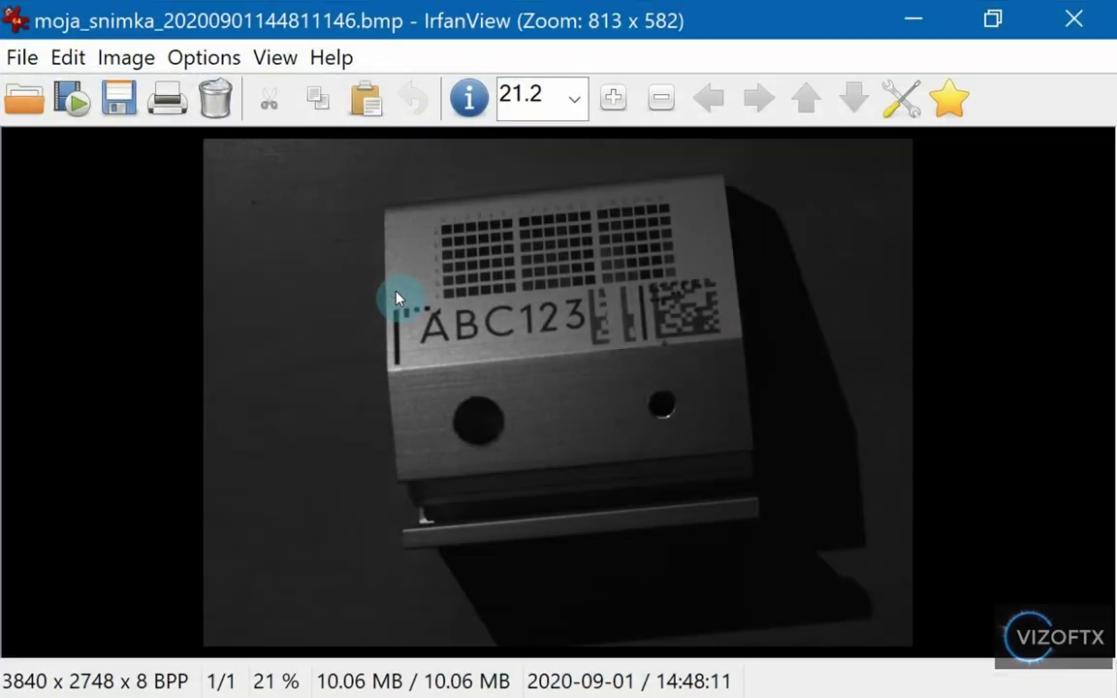
pyautogui.click(1098, 11)
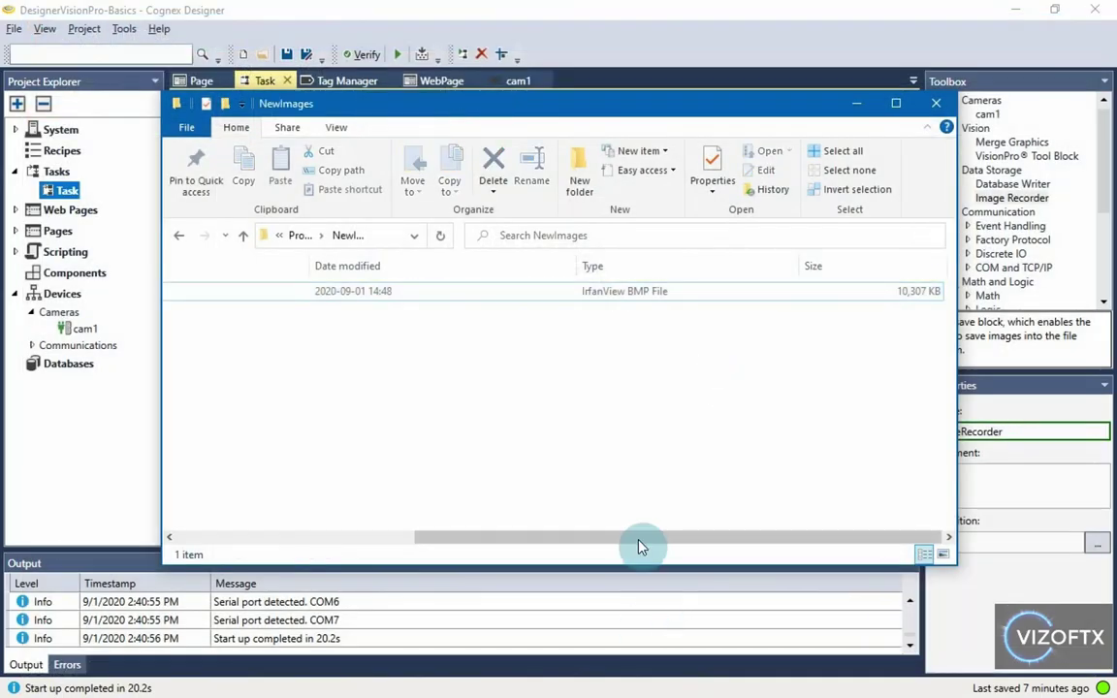
pyautogui.moveTo(637, 539); pyautogui.dragTo(276, 551)
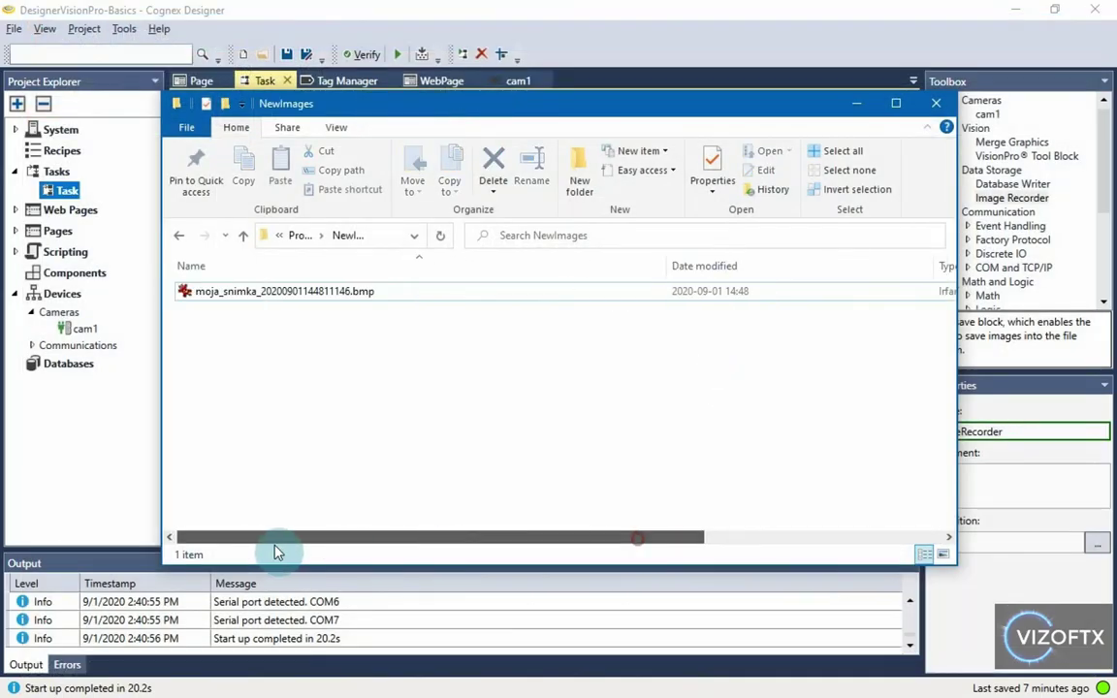
# - Add underscore separators after the year and month in the recorder's Filename Format
pyautogui.click(444, 10)
pyautogui.doubleClick(562, 242)
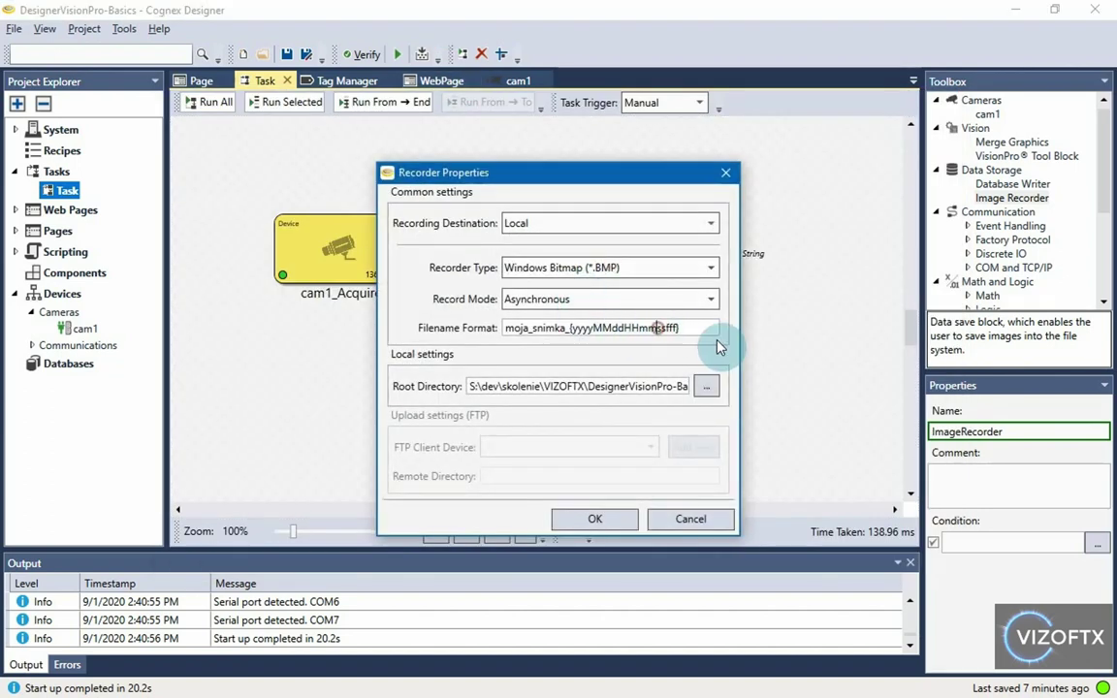
pyautogui.press('Left')
pyautogui.press('Left')
pyautogui.press('Right')
pyautogui.press('Right')
pyautogui.write('_')
pyautogui.press('Right')
pyautogui.press('Right')
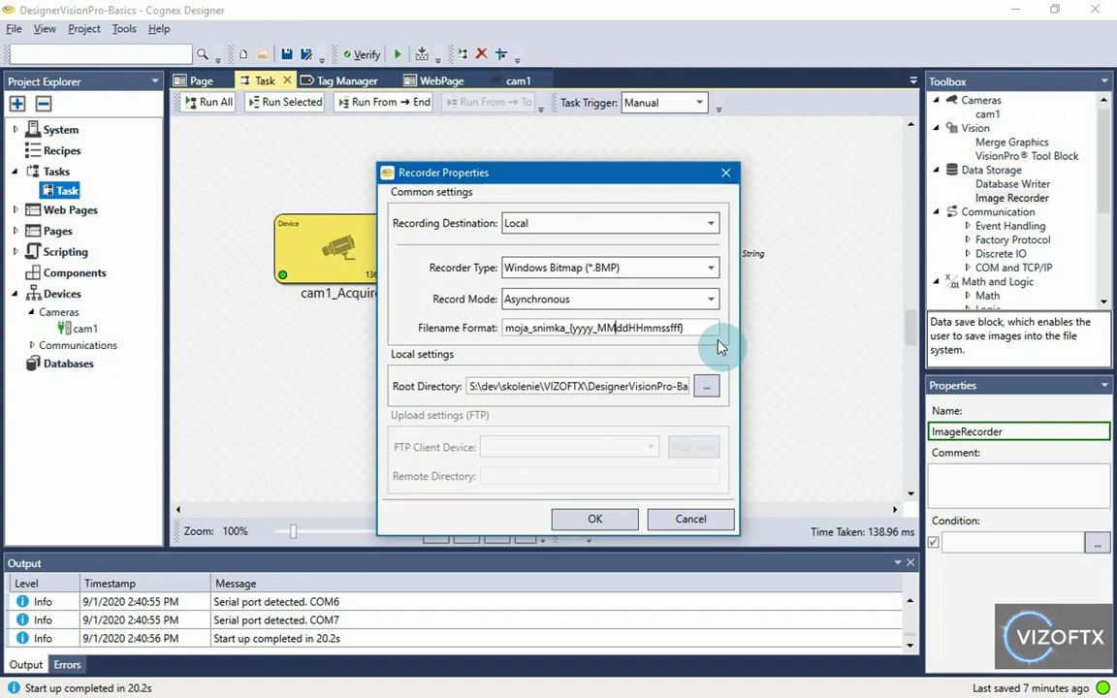
pyautogui.press('Left')
pyautogui.press('Right')
pyautogui.write('_')
pyautogui.press('Right')
pyautogui.press('Right')
pyautogui.press('Right')
pyautogui.press('Right')
pyautogui.click(586, 517)
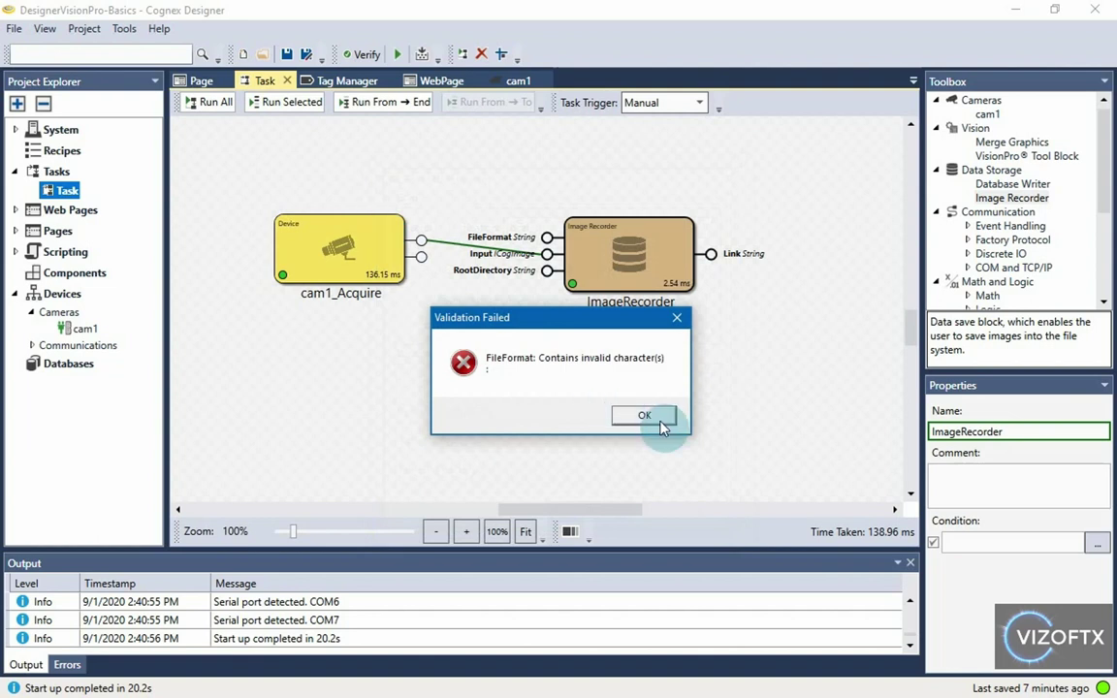
# - Fix the invalid-character error so the format reads yyyy_MM_dd-HH-mmssfff, then rerun the task
pyautogui.click(644, 415)
pyautogui.doubleClick(640, 254)
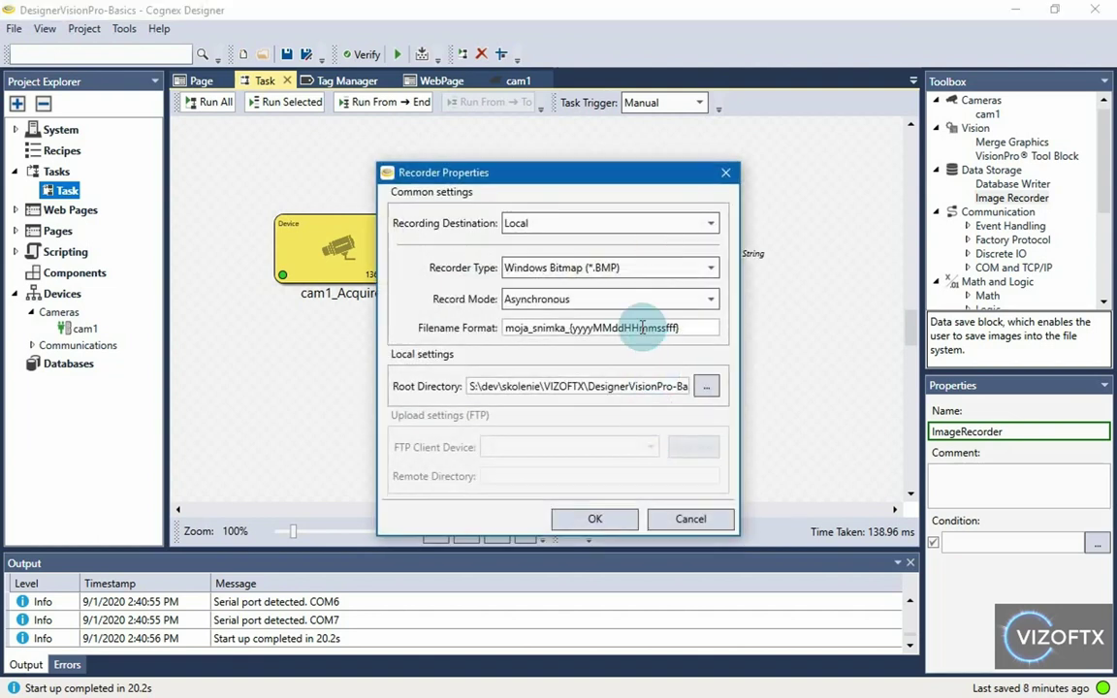
pyautogui.write('_MM_dd-HH-')
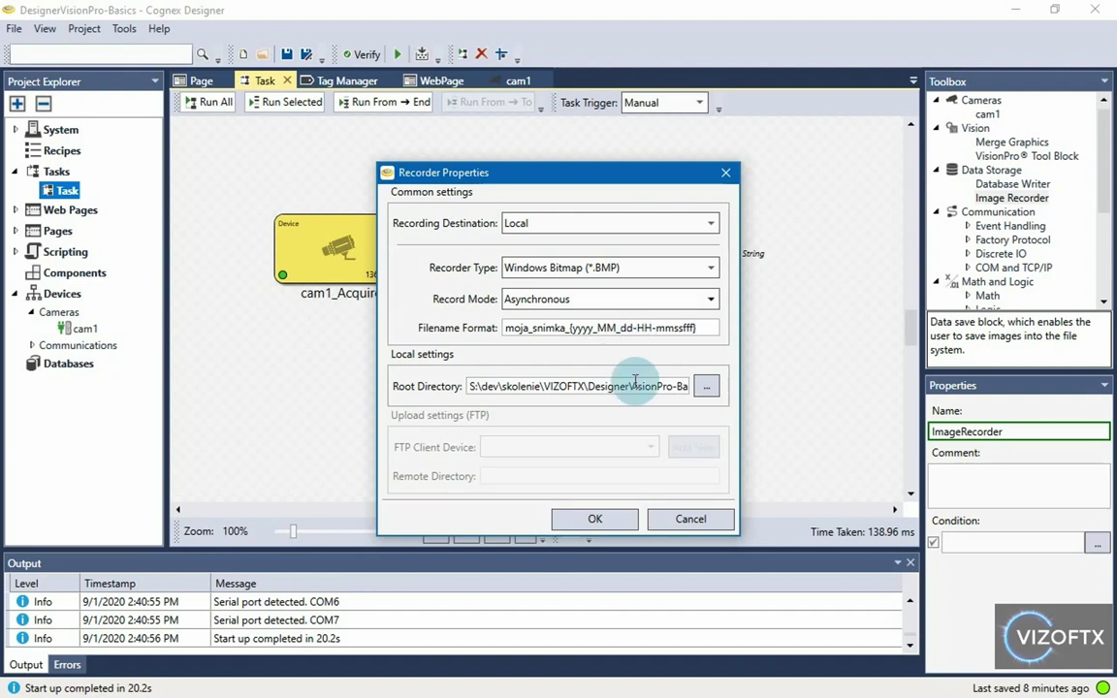
pyautogui.click(609, 518)
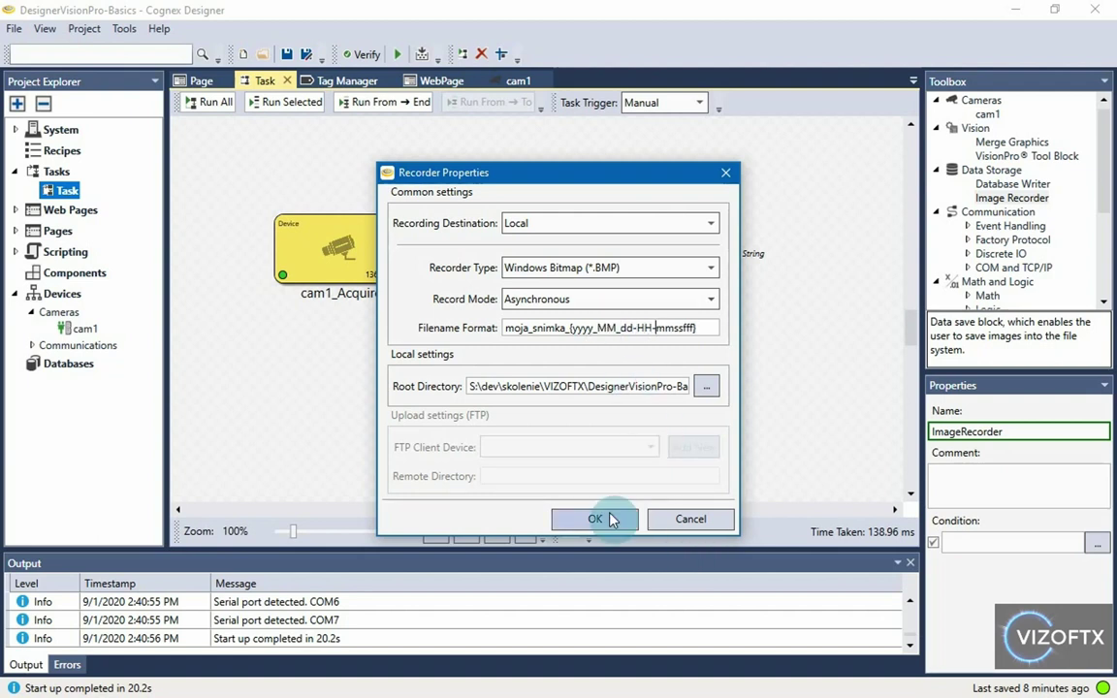
pyautogui.click(199, 110)
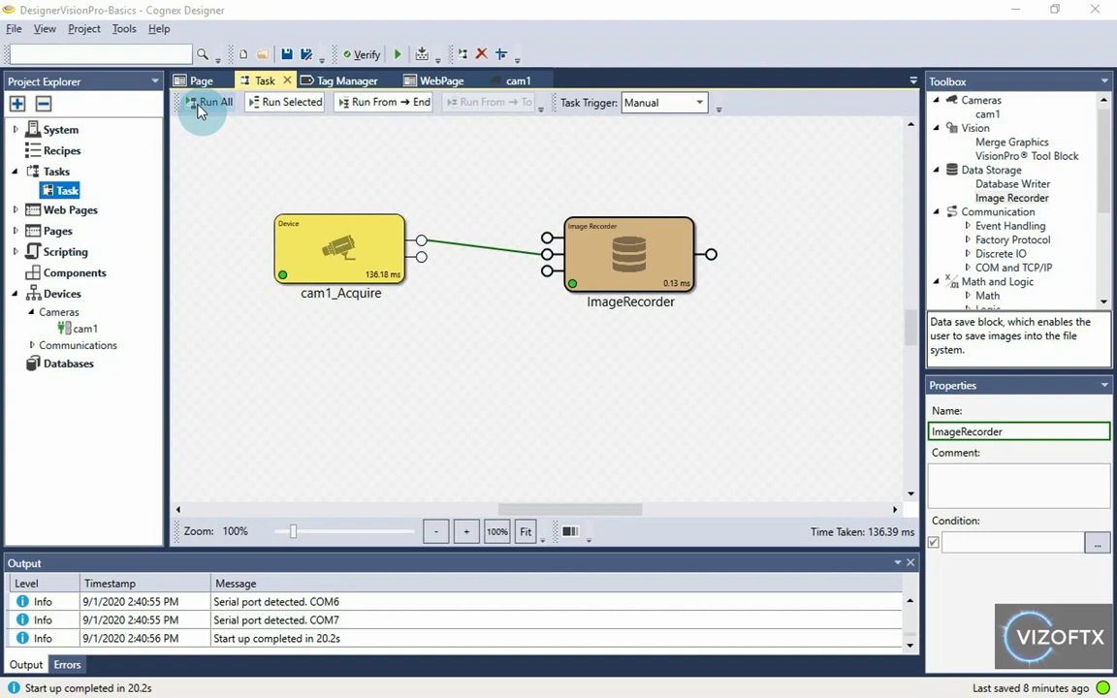
pyautogui.hotkey('alt', 'Tab')
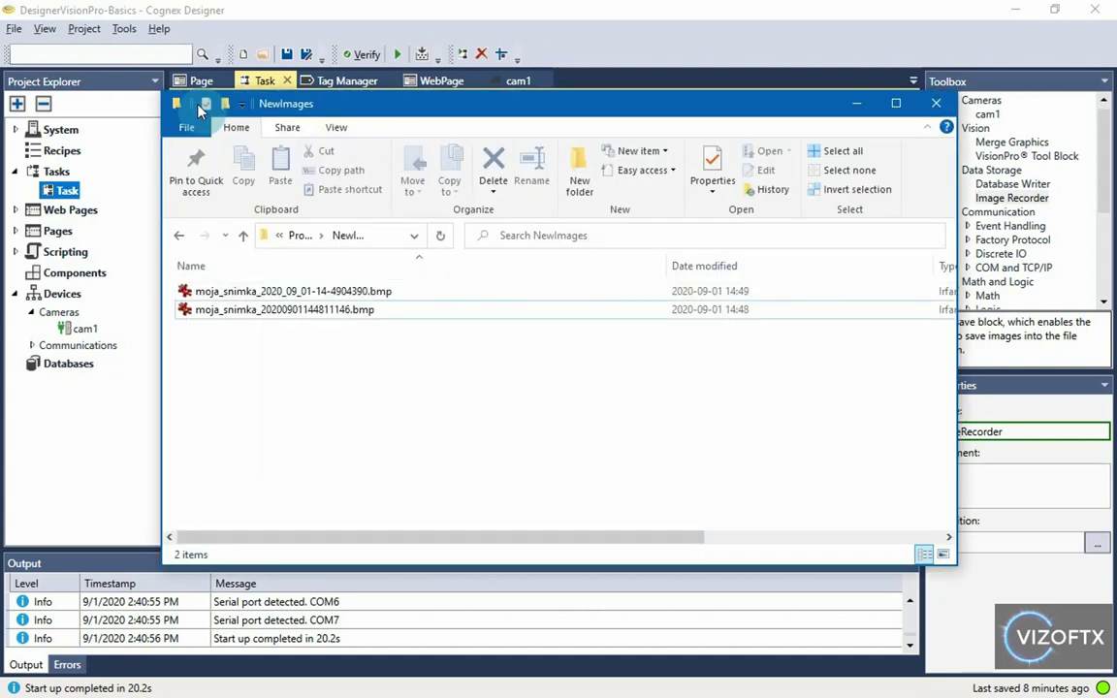
# - View moja_snimka_2020_09_01-14-4904390.bmp, then delete it from NewImages
pyautogui.click(291, 291)
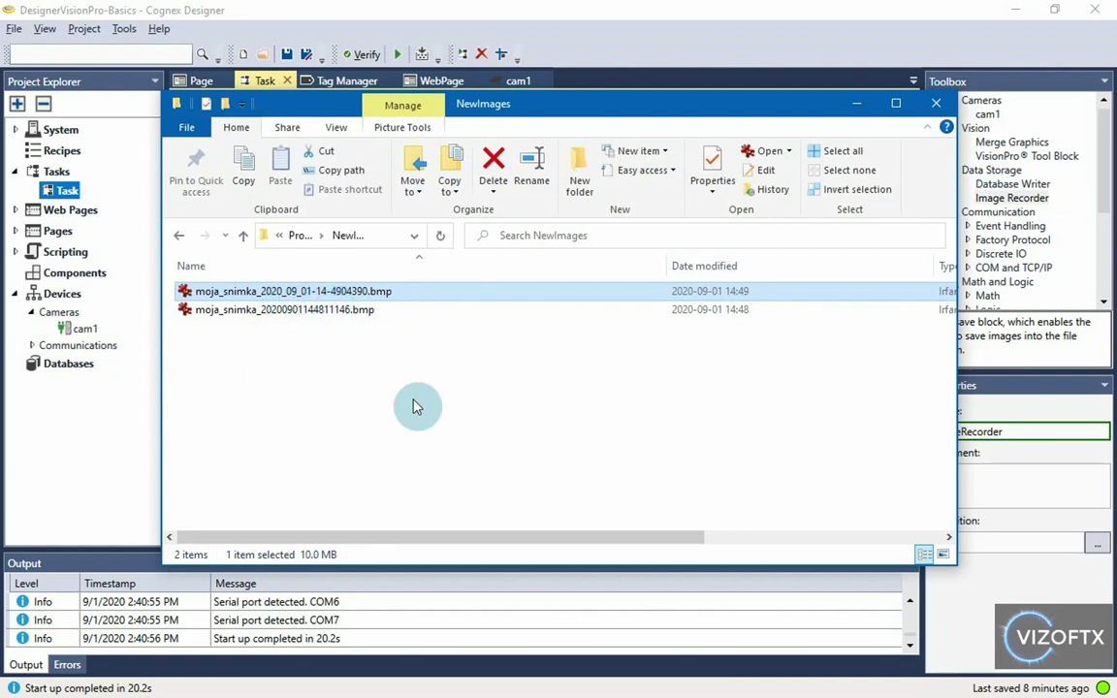
pyautogui.doubleClick(325, 291)
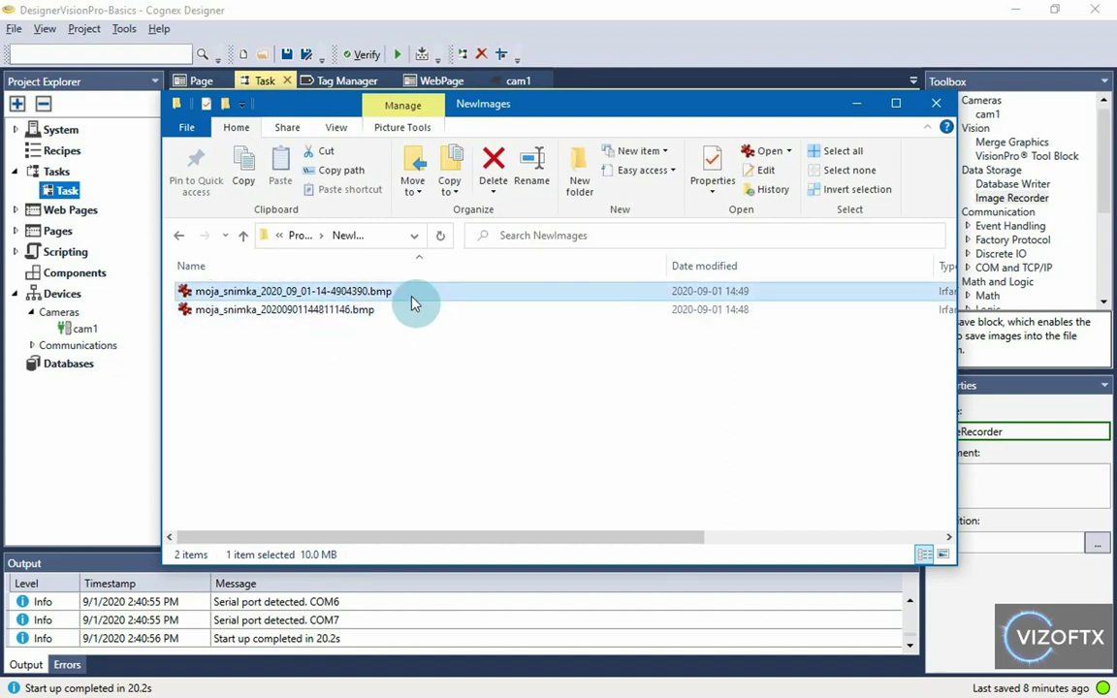
pyautogui.click(370, 310)
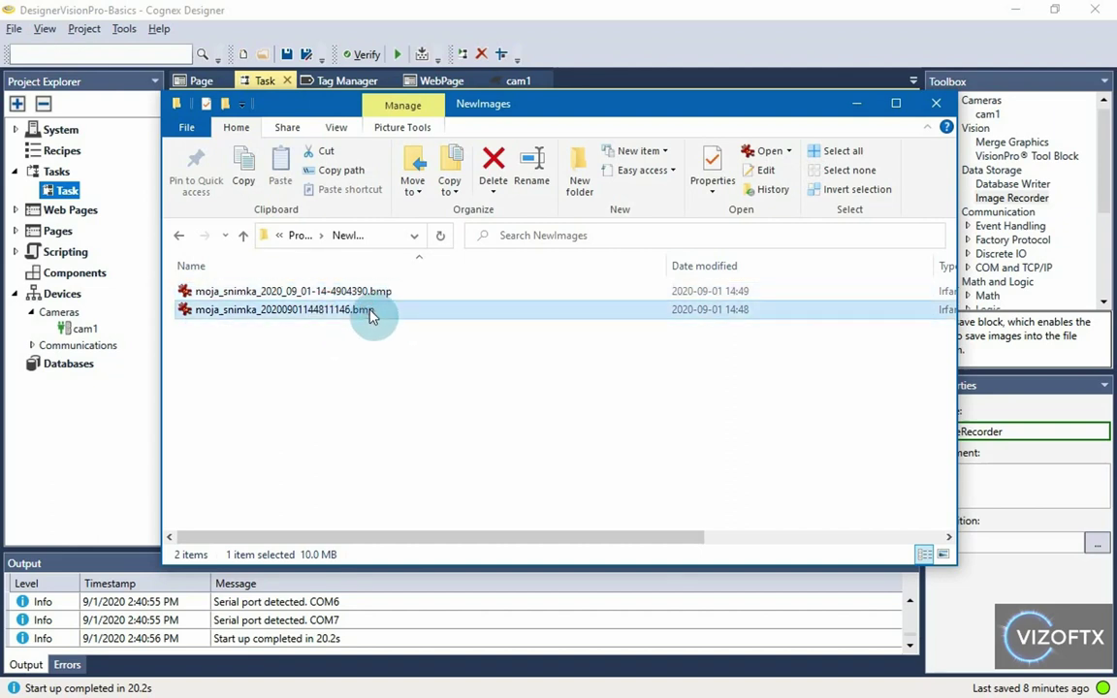
pyautogui.click(380, 293)
pyautogui.press('Delete')
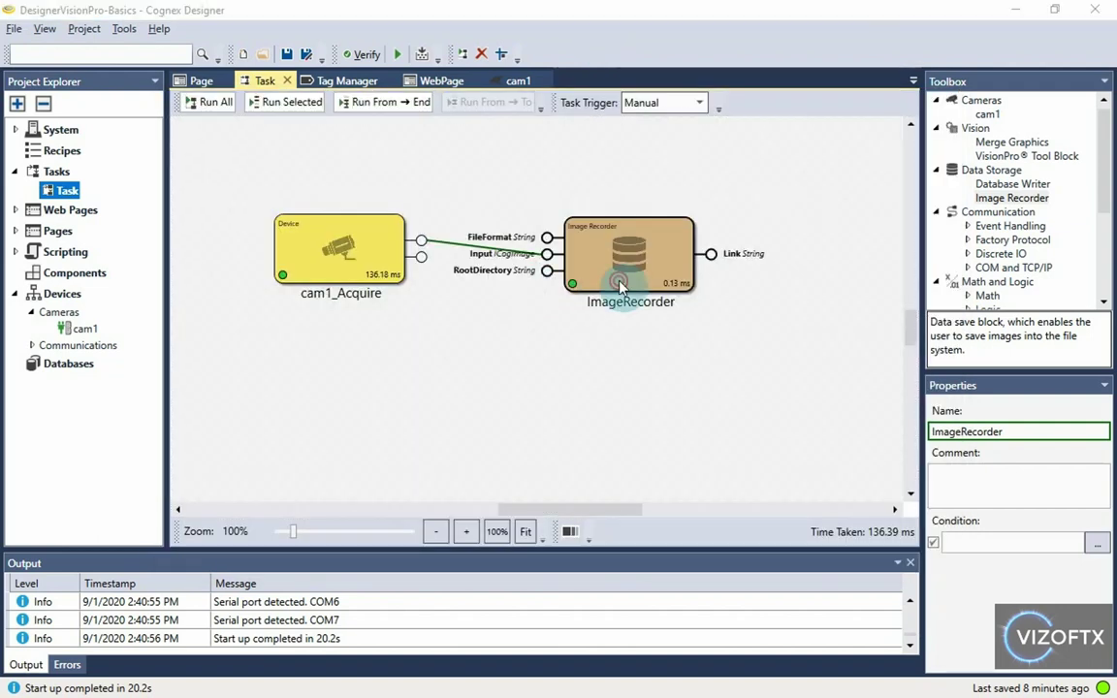
pyautogui.doubleClick(630, 257)
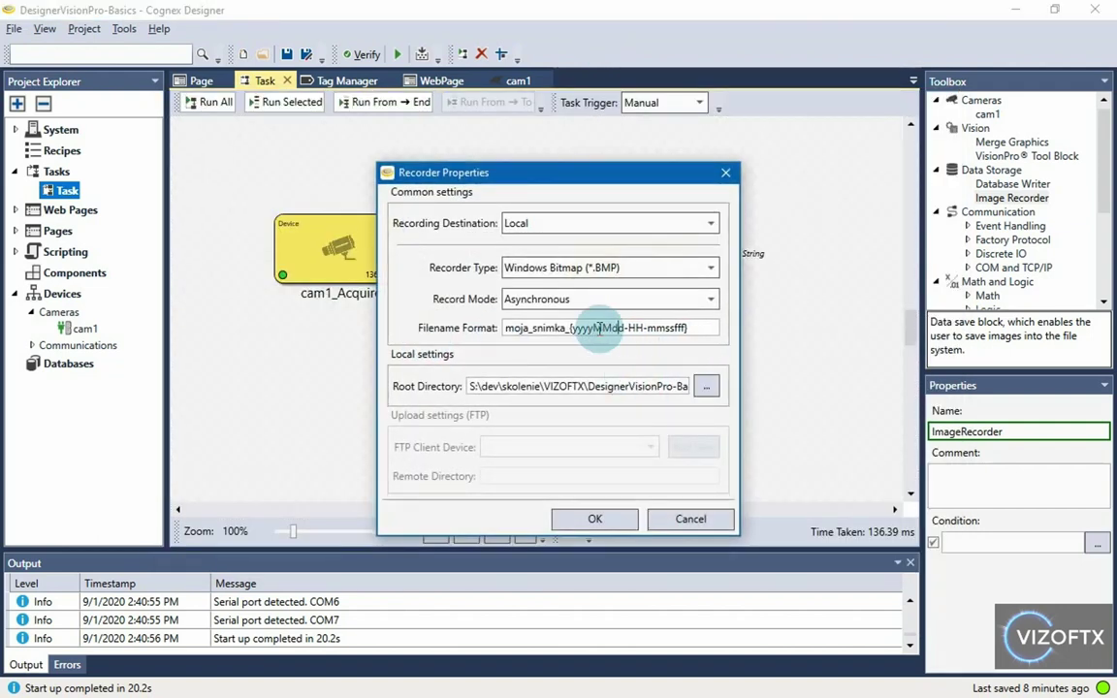
# - Cancel Recorder Properties, select the cam1_Acquire and ImageRecorder blocks, then deselect them
pyautogui.click(664, 519)
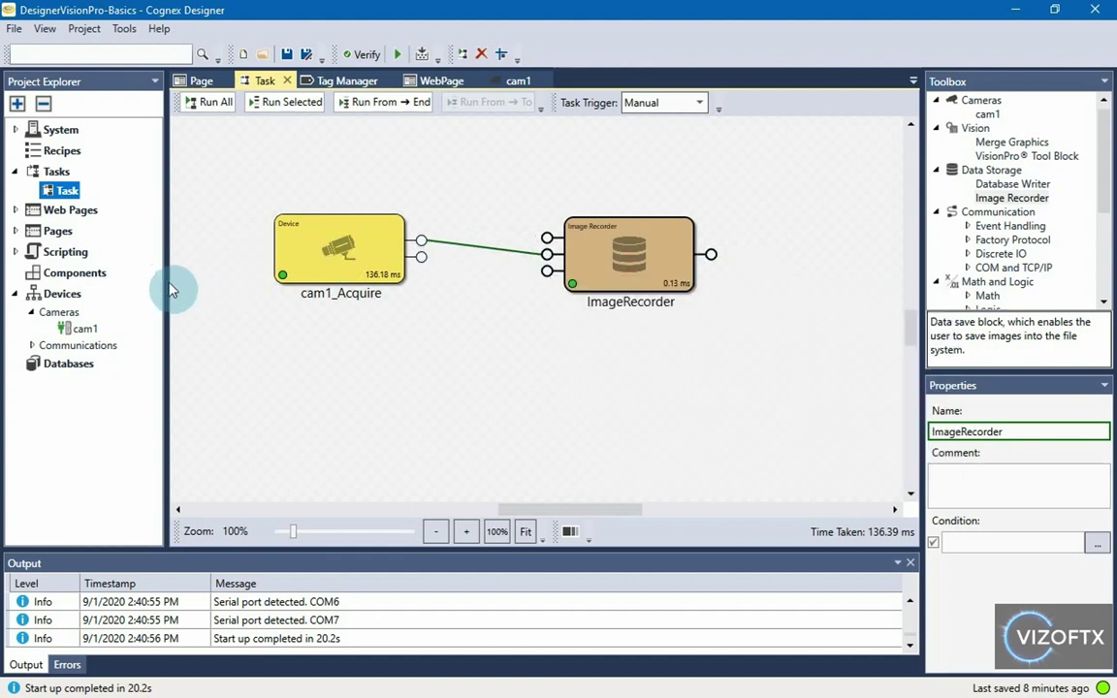
pyautogui.click(62, 190)
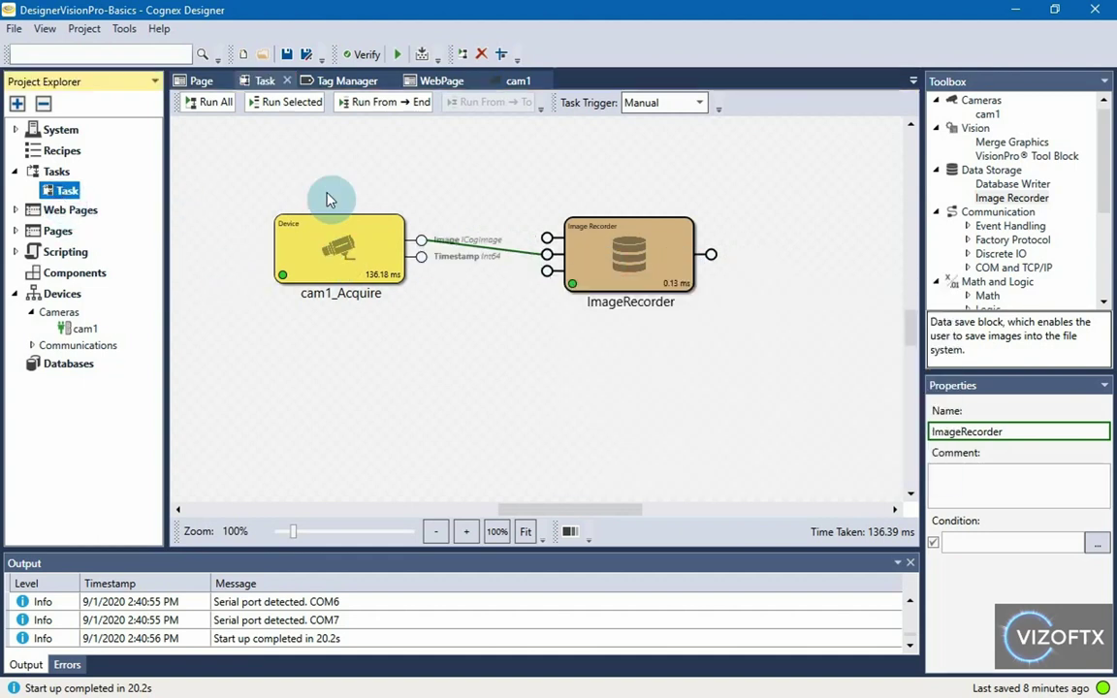
pyautogui.click(294, 229)
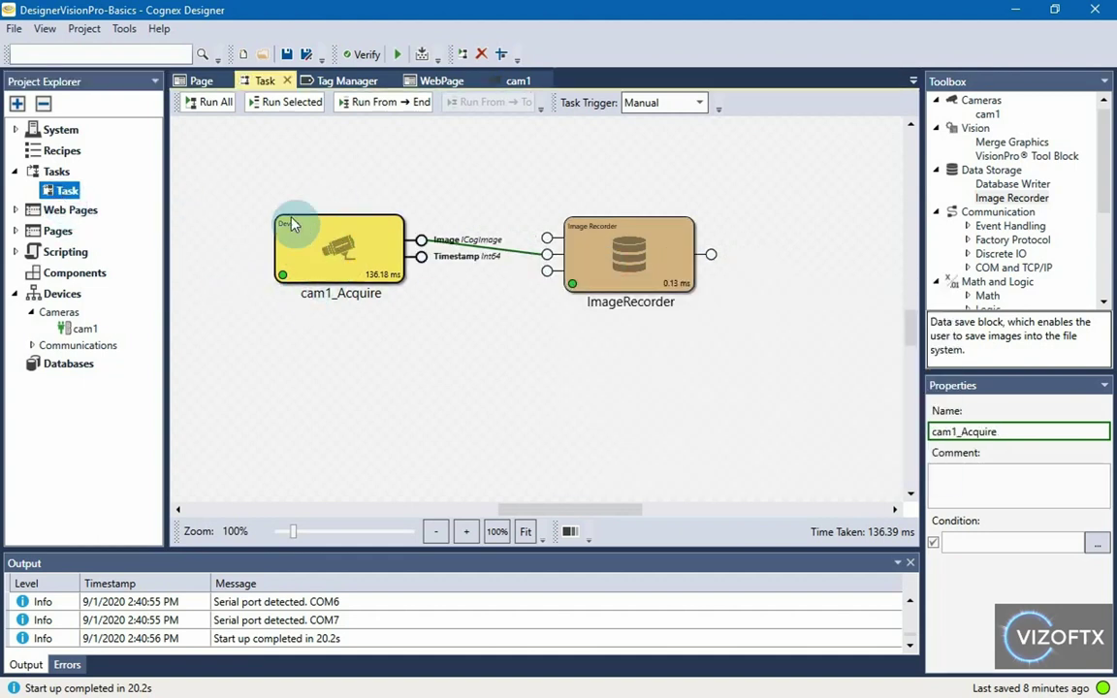
pyautogui.click(621, 259)
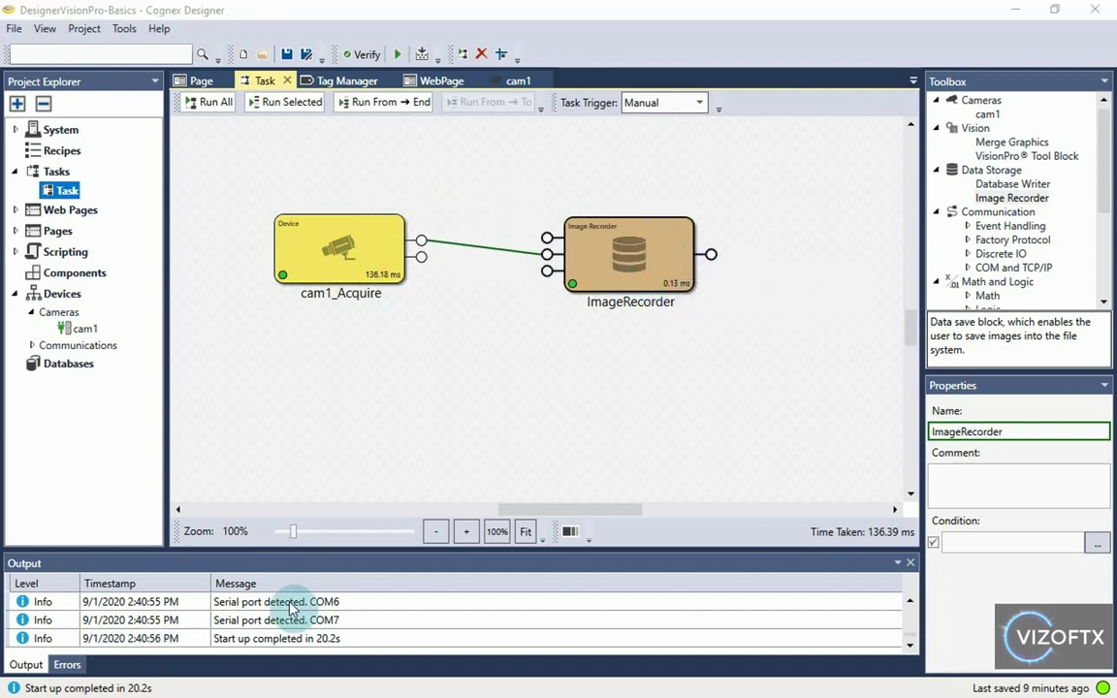
pyautogui.click(554, 414)
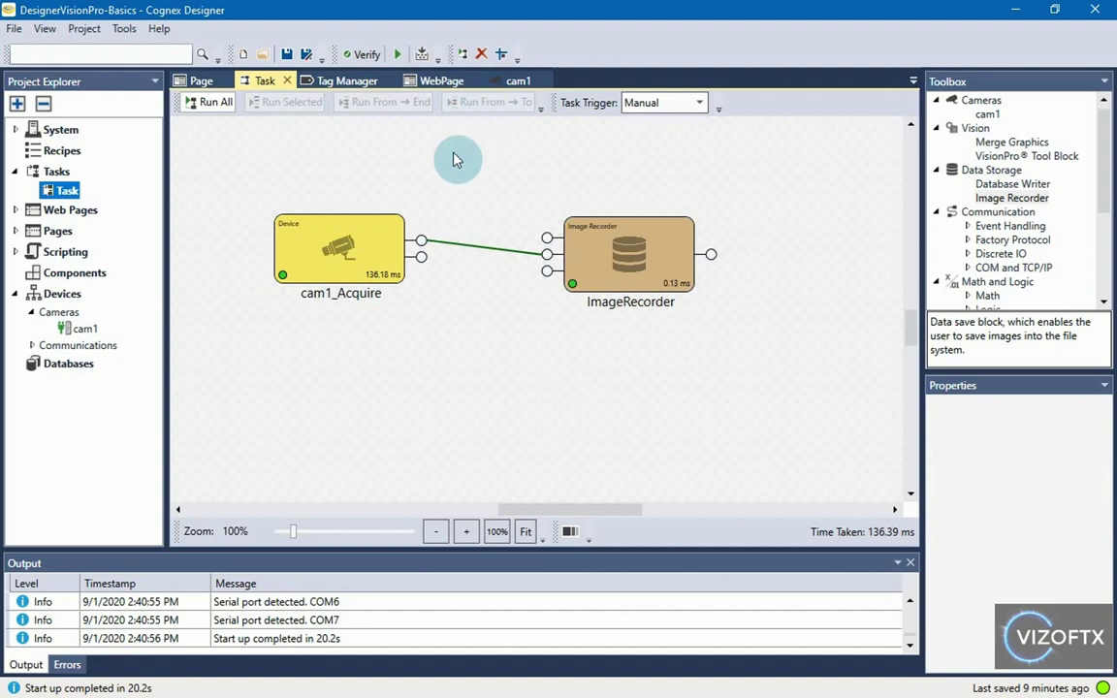
# - Start a test run, close the Web Browser preview, select Pages > Page, then stop the run
pyautogui.click(397, 56)
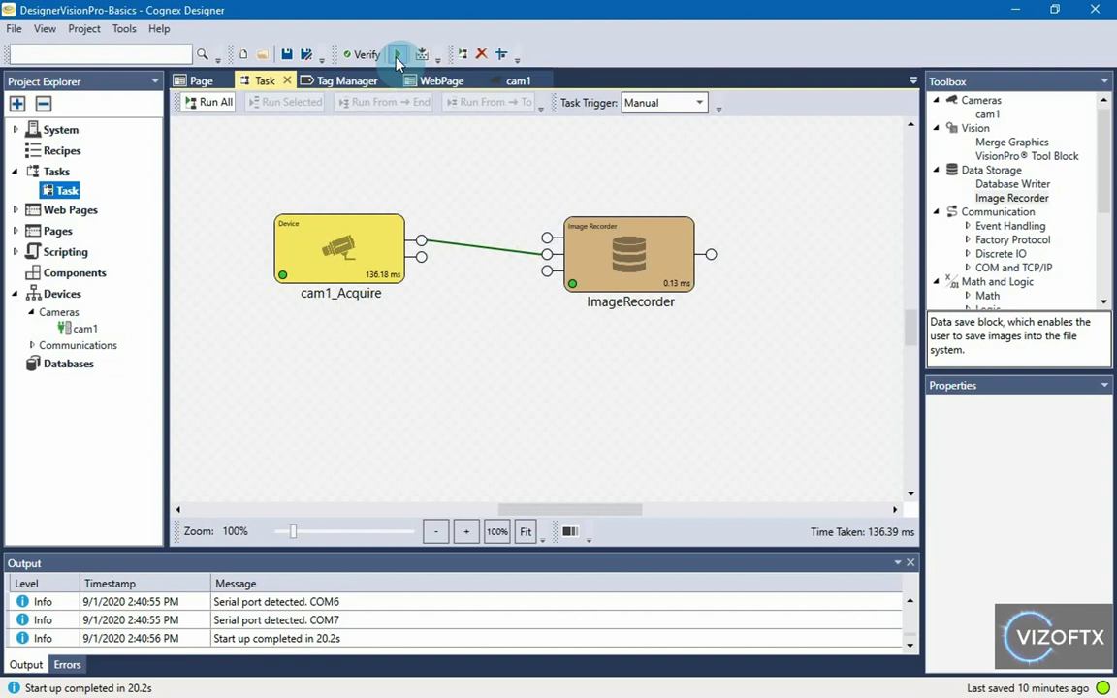
pyautogui.click(397, 58)
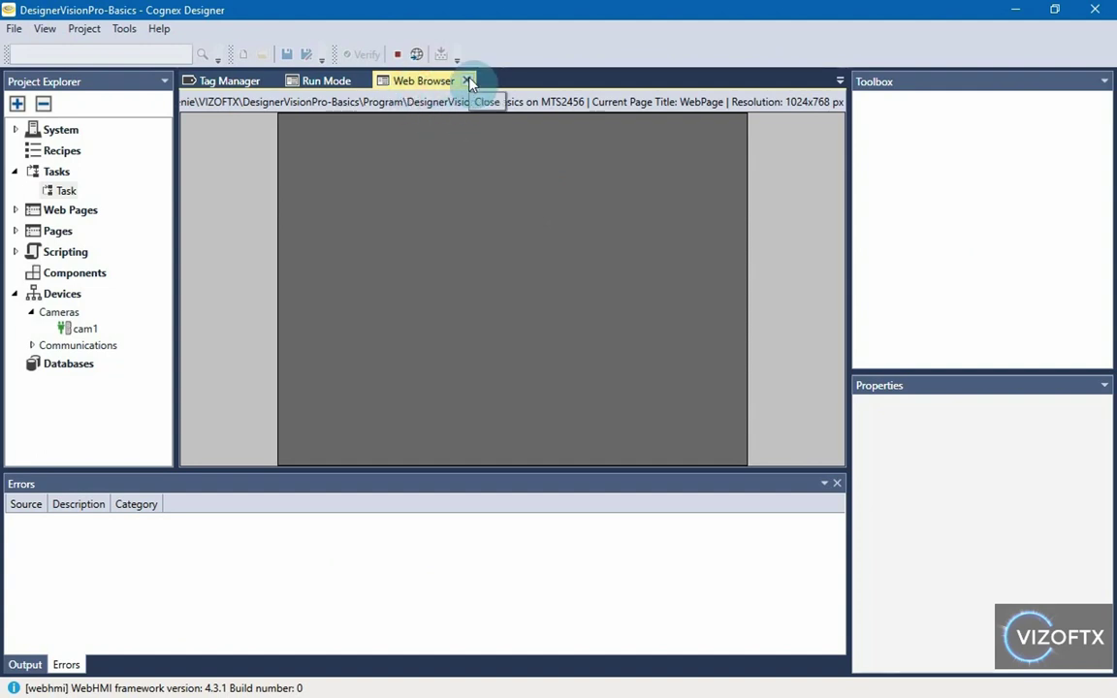
pyautogui.click(468, 81)
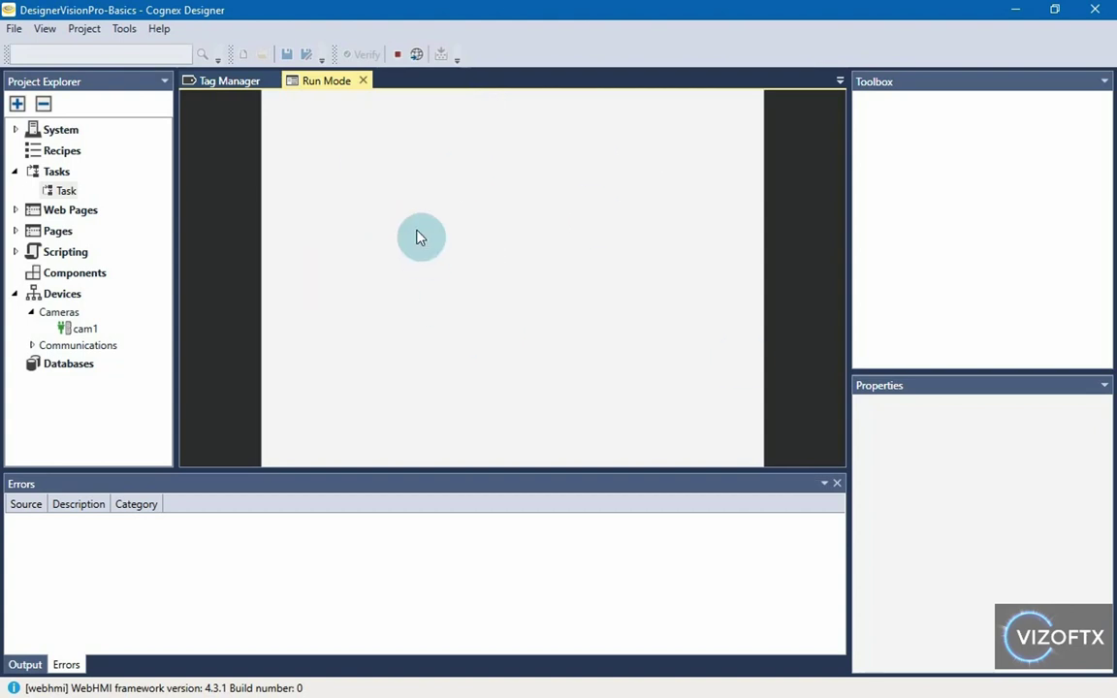
pyautogui.click(15, 231)
pyautogui.click(62, 250)
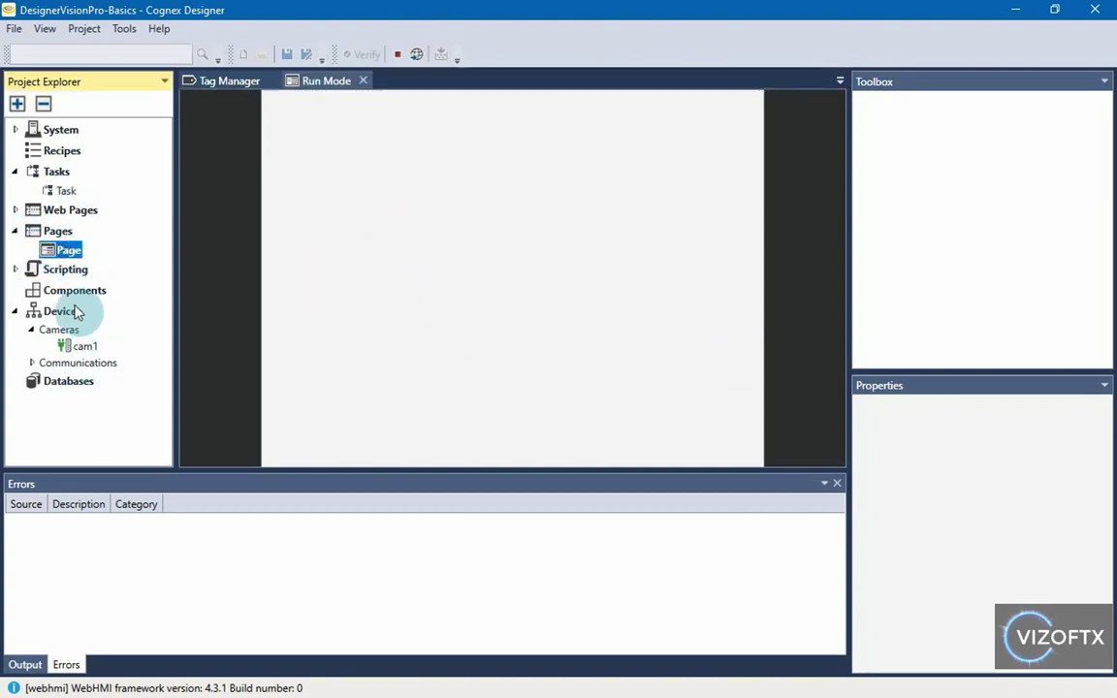
pyautogui.click(58, 232)
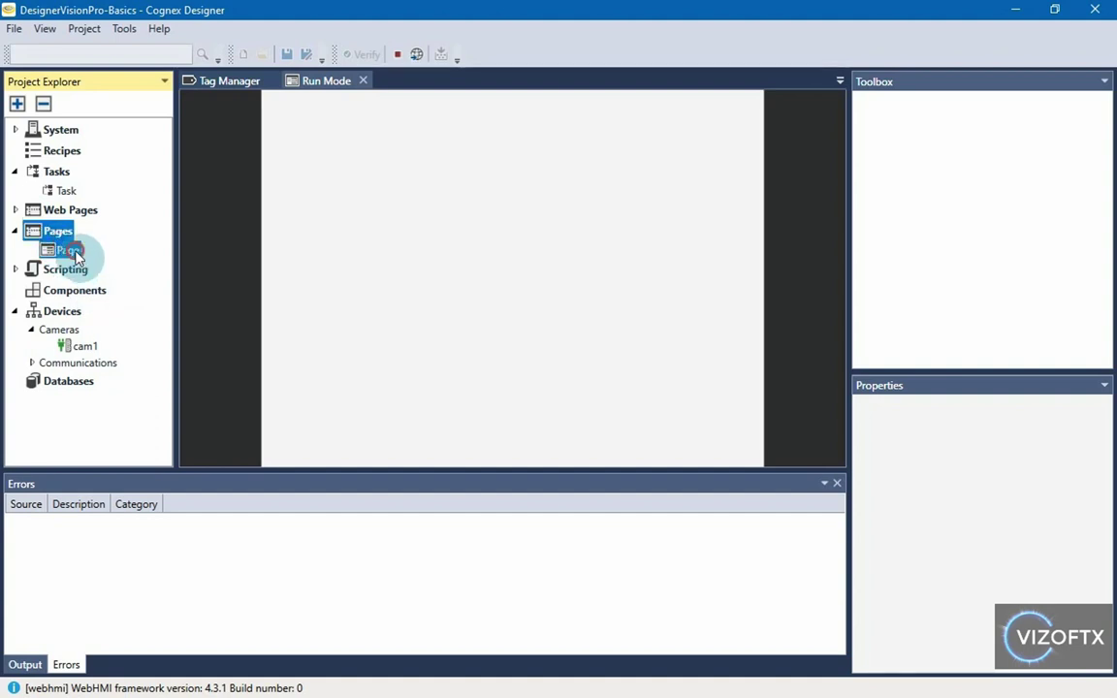
pyautogui.click(74, 251)
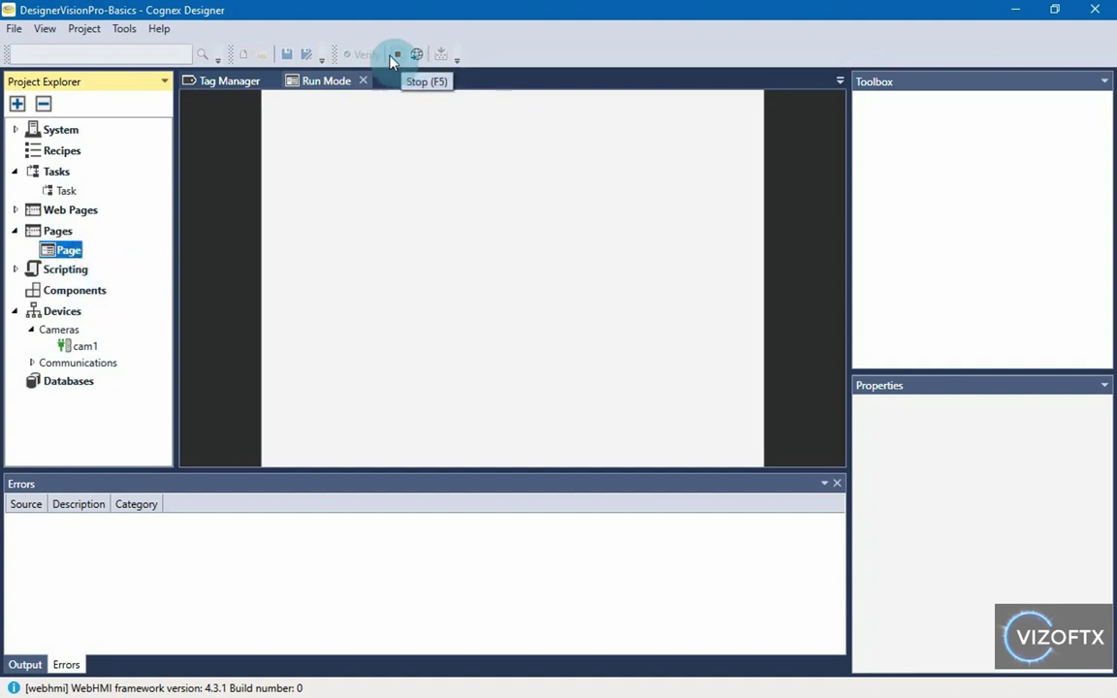
pyautogui.click(401, 56)
# - Uncheck Enable Web Server on the Web HMI page of System Settings
pyautogui.click(16, 131)
pyautogui.doubleClick(70, 202)
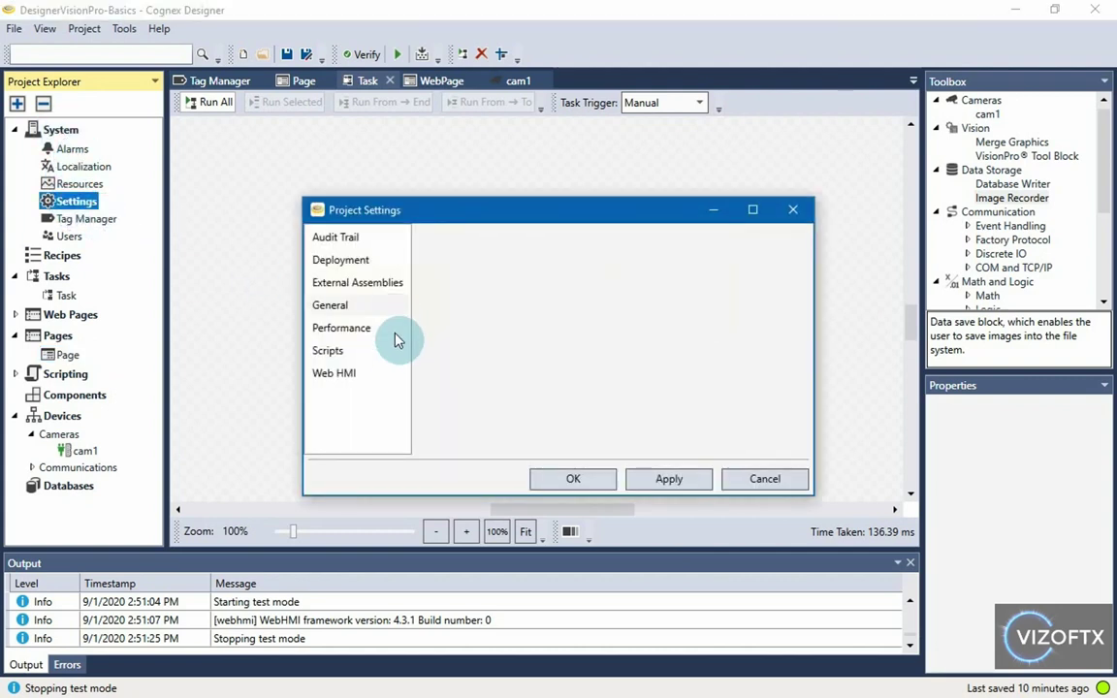
pyautogui.click(349, 377)
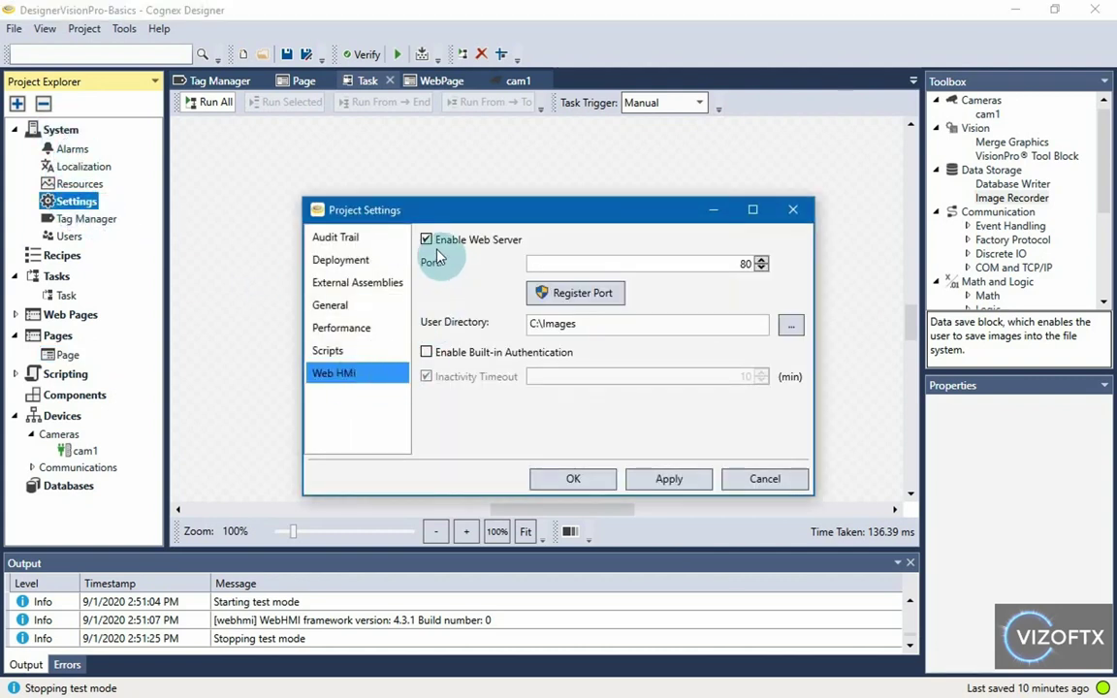
pyautogui.click(430, 245)
pyautogui.click(574, 482)
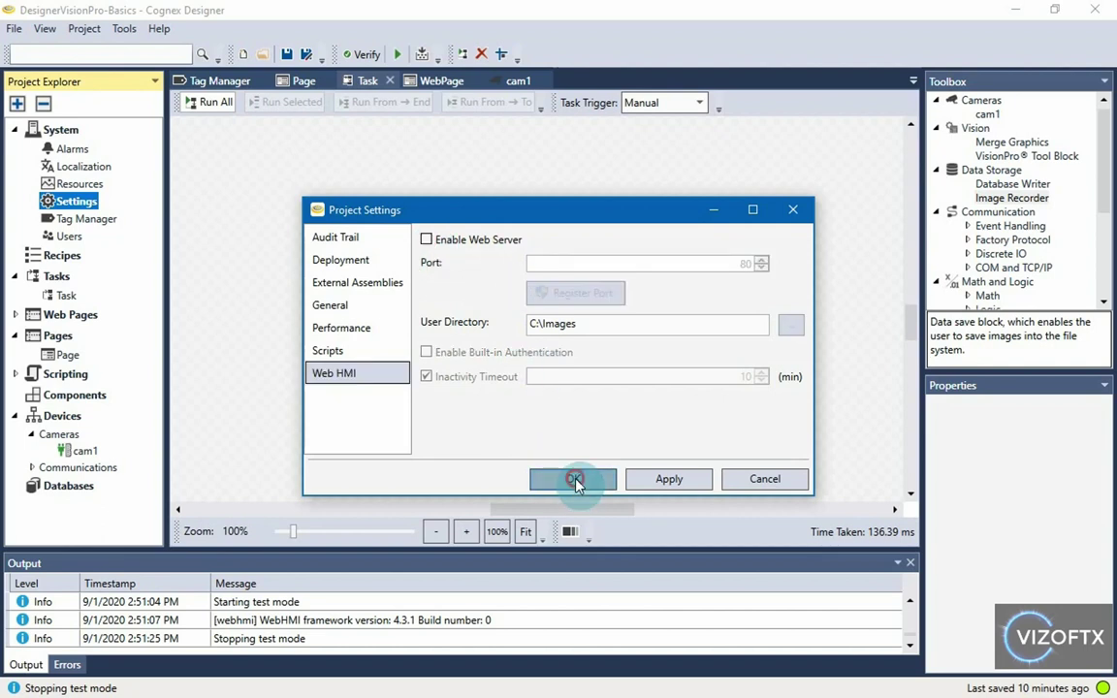
# - Test-run the project, browsing Scripting and the WebPage item, then stop it
pyautogui.click(398, 55)
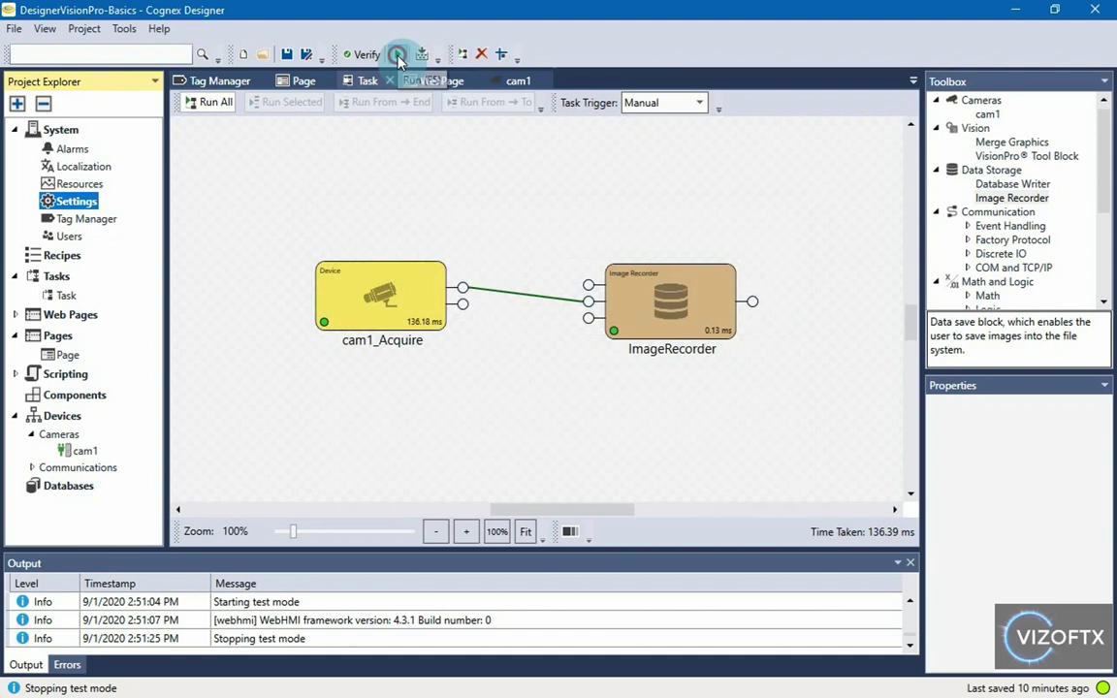
pyautogui.click(60, 374)
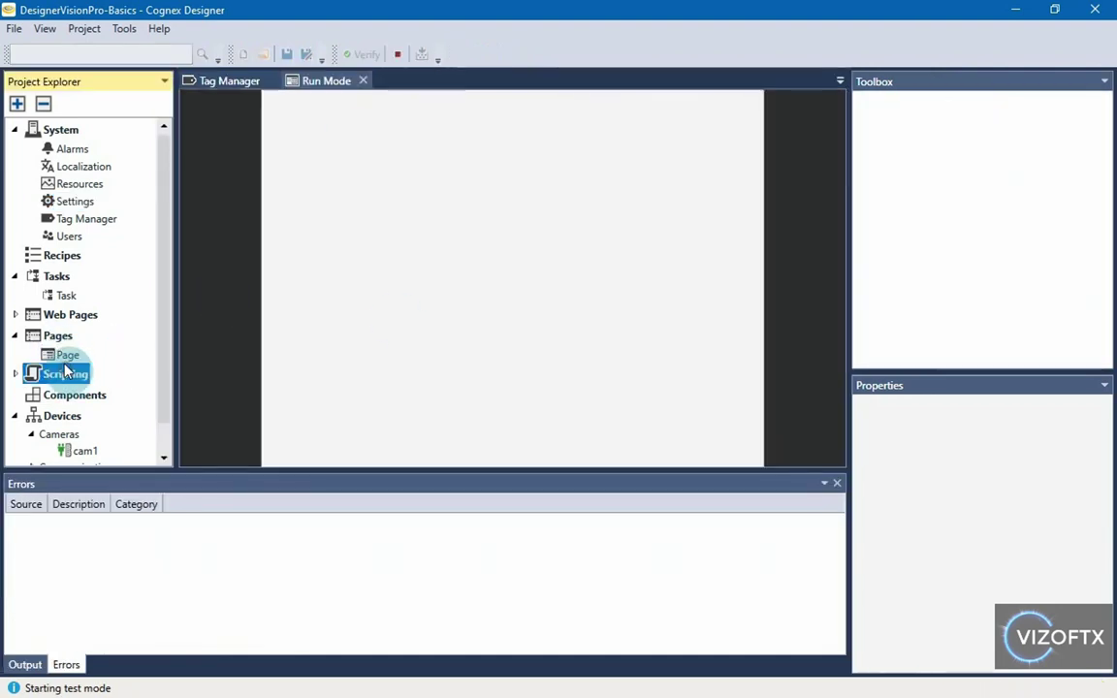
pyautogui.click(14, 314)
pyautogui.click(341, 80)
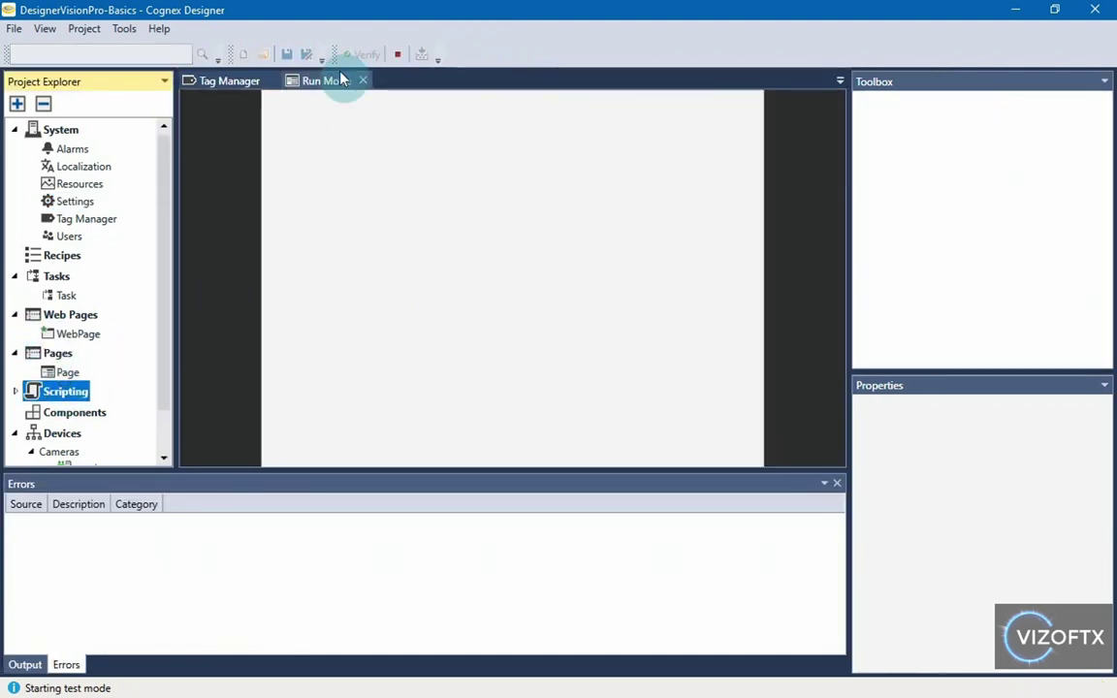
pyautogui.click(80, 333)
pyautogui.click(398, 55)
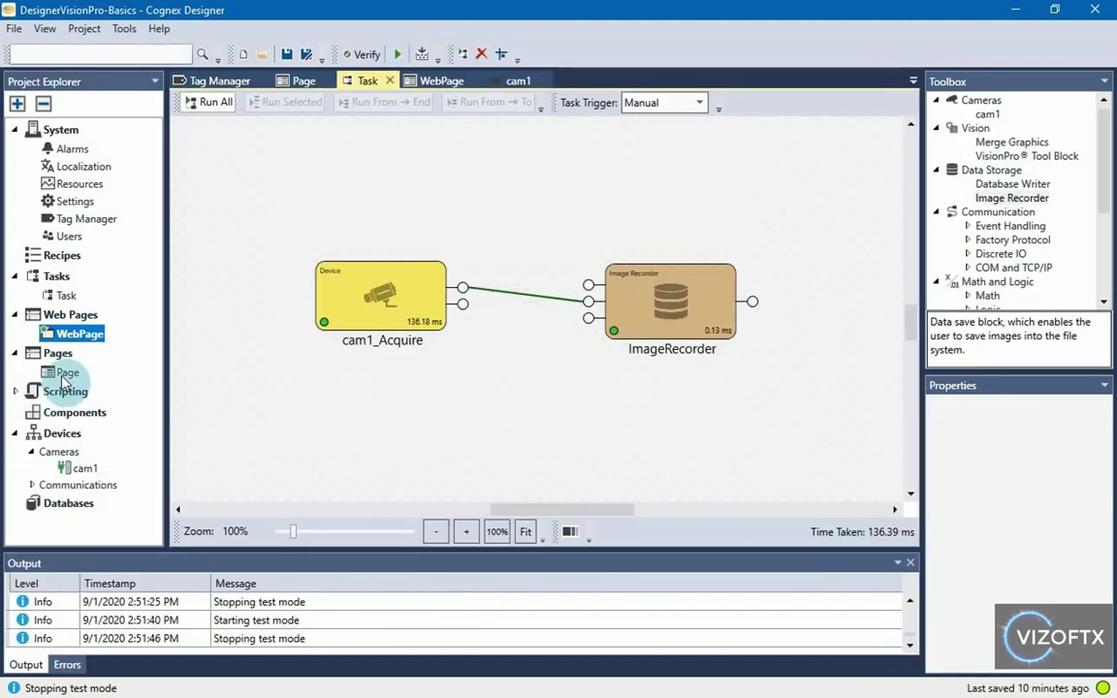
# - Place a 446 by 380 VisionPro Display at the Page's upper left and test-run the project
pyautogui.doubleClick(67, 373)
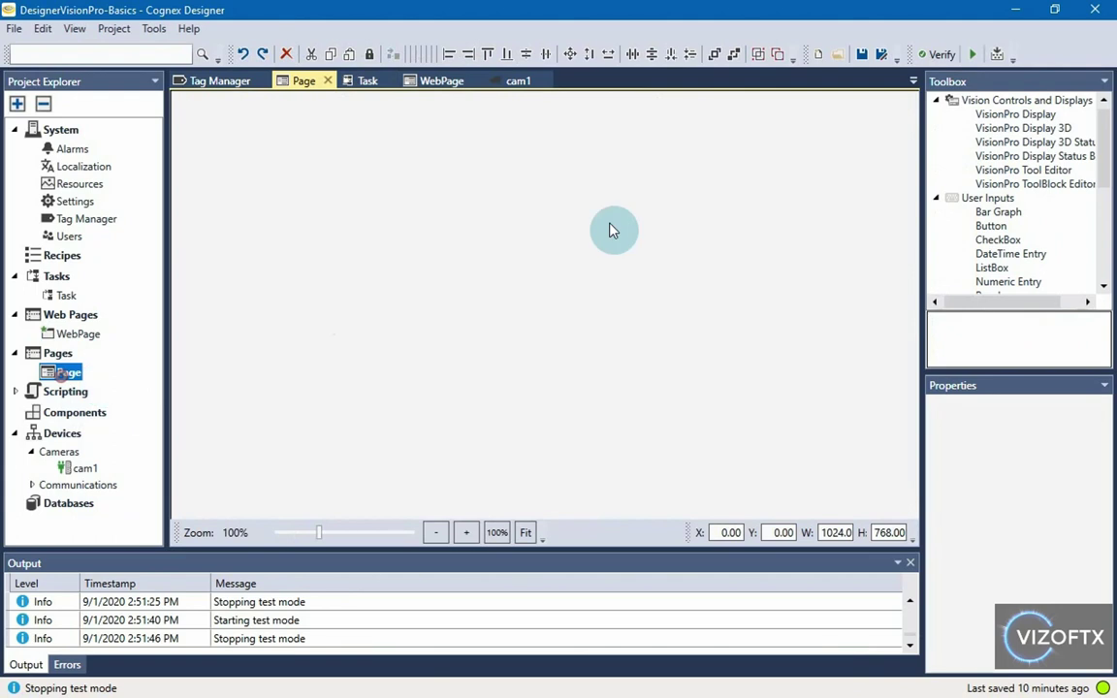
pyautogui.scroll(-4, 611, 231)
pyautogui.scroll(1, 698, 262)
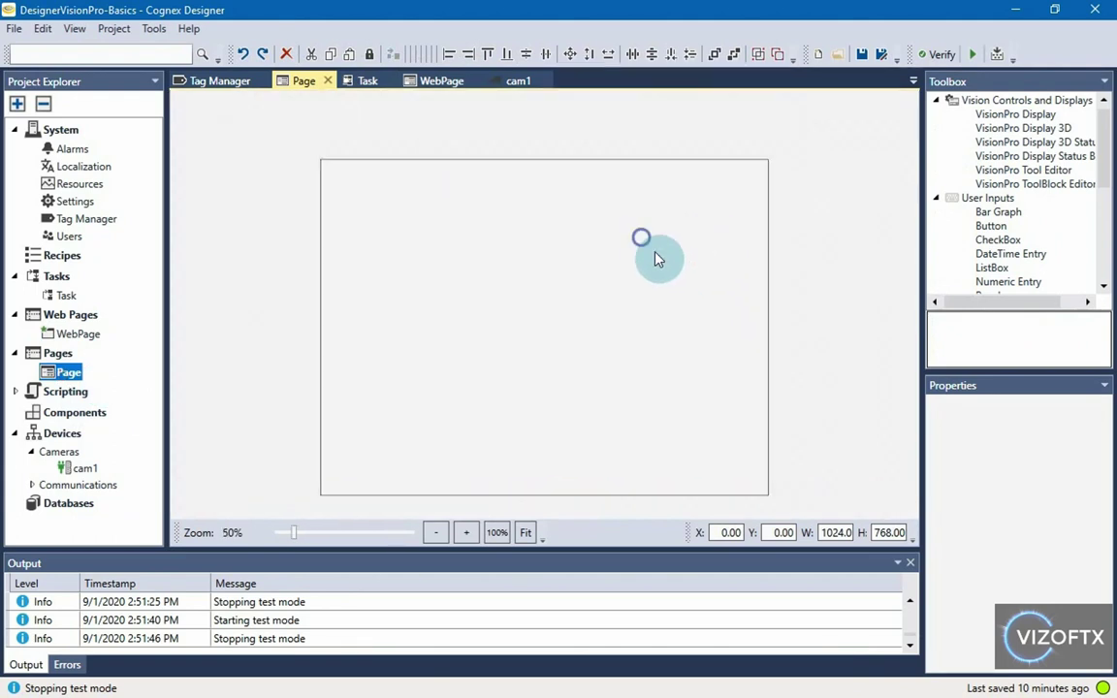
pyautogui.scroll(-2, 656, 254)
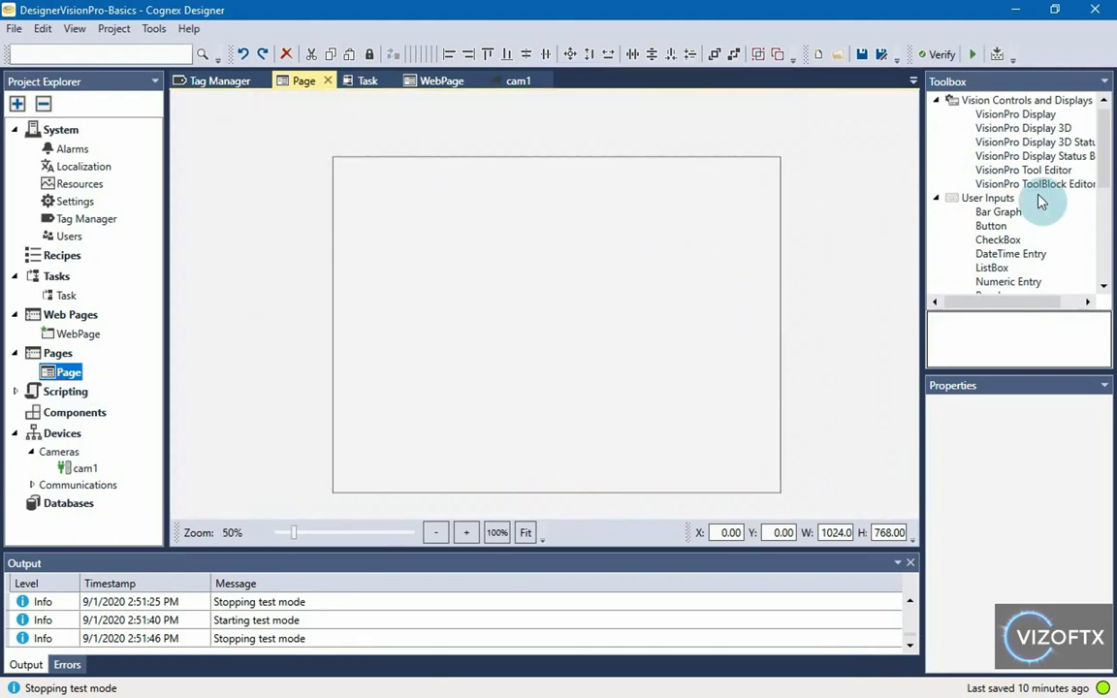
pyautogui.click(1033, 115)
pyautogui.moveTo(1032, 115); pyautogui.dragTo(394, 225)
pyautogui.moveTo(459, 249); pyautogui.dragTo(428, 225)
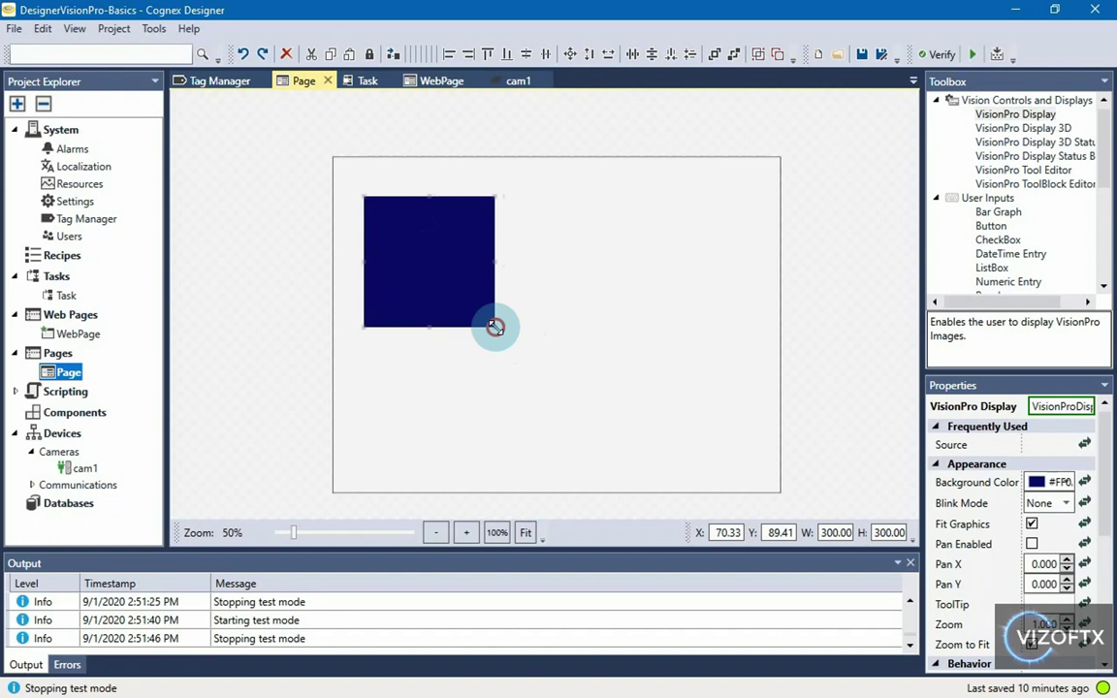
pyautogui.moveTo(495, 327); pyautogui.dragTo(539, 311)
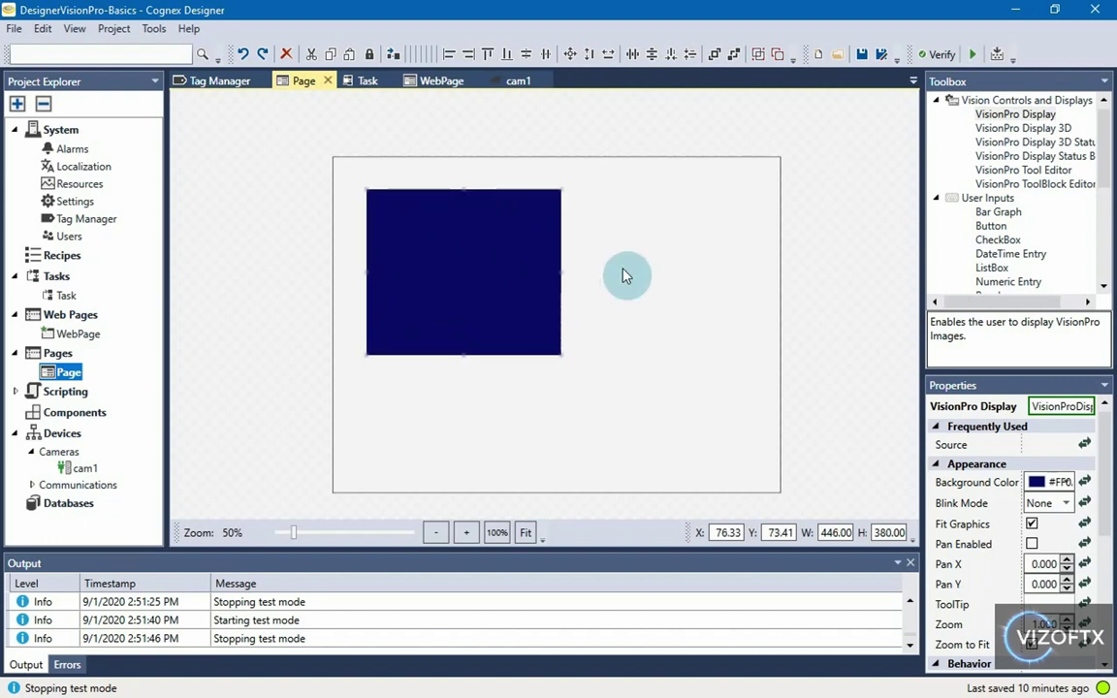
pyautogui.click(973, 54)
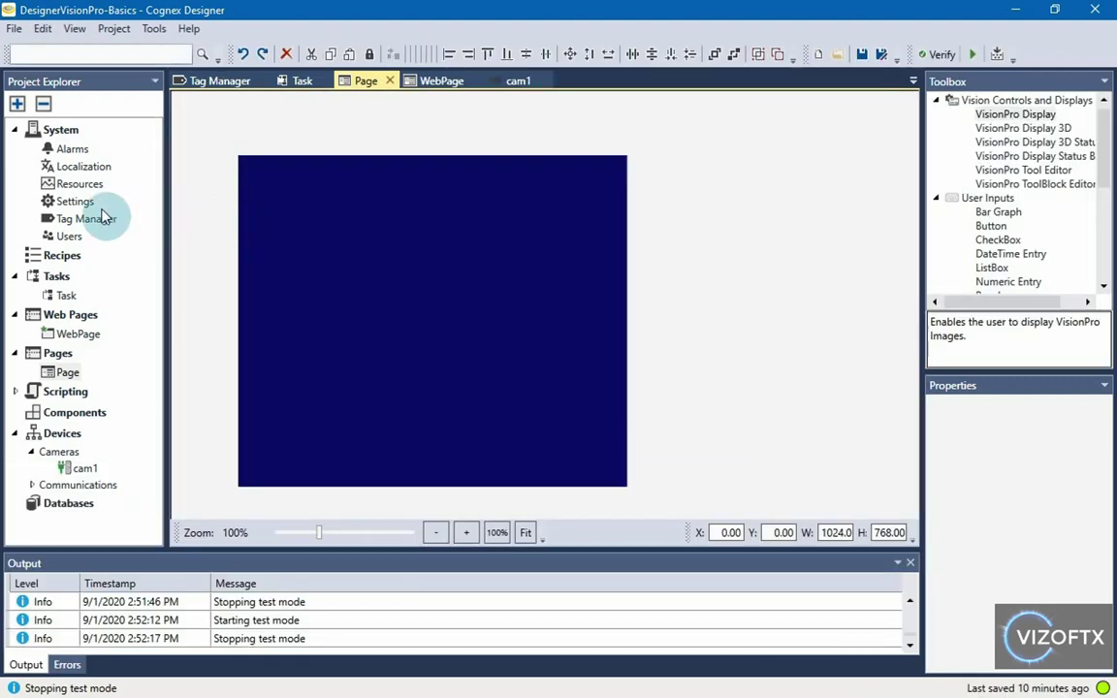
pyautogui.doubleClick(58, 295)
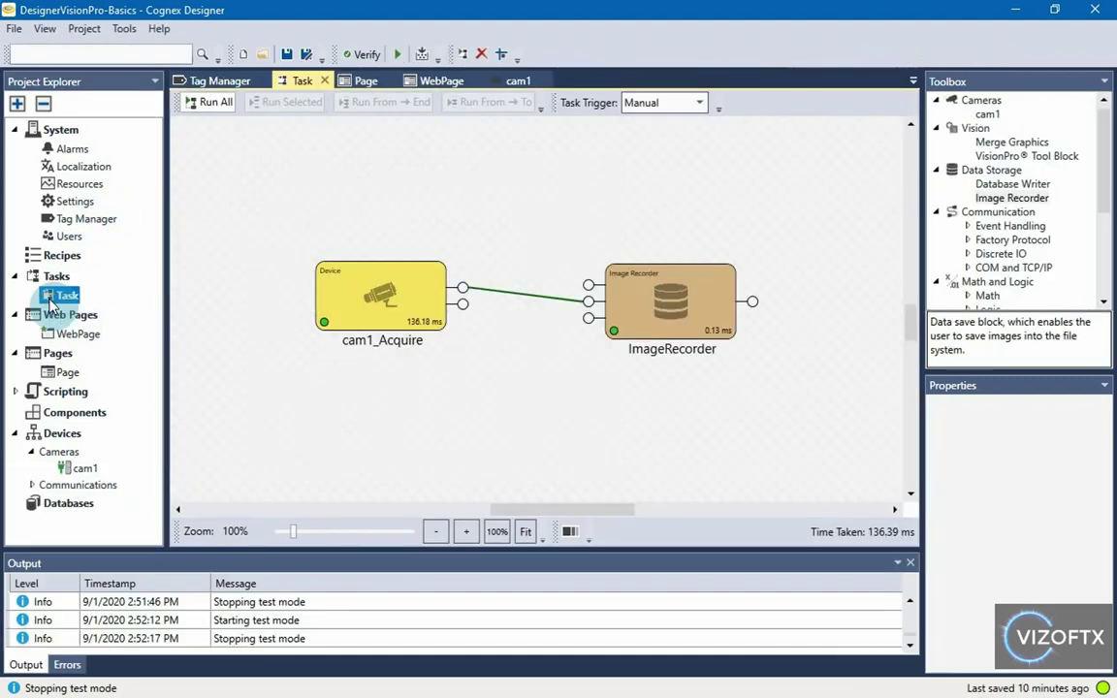
# - Assign cam1_Acquire's Image output to a new tag named Cam1Image
pyautogui.moveTo(542, 184); pyautogui.dragTo(550, 182)
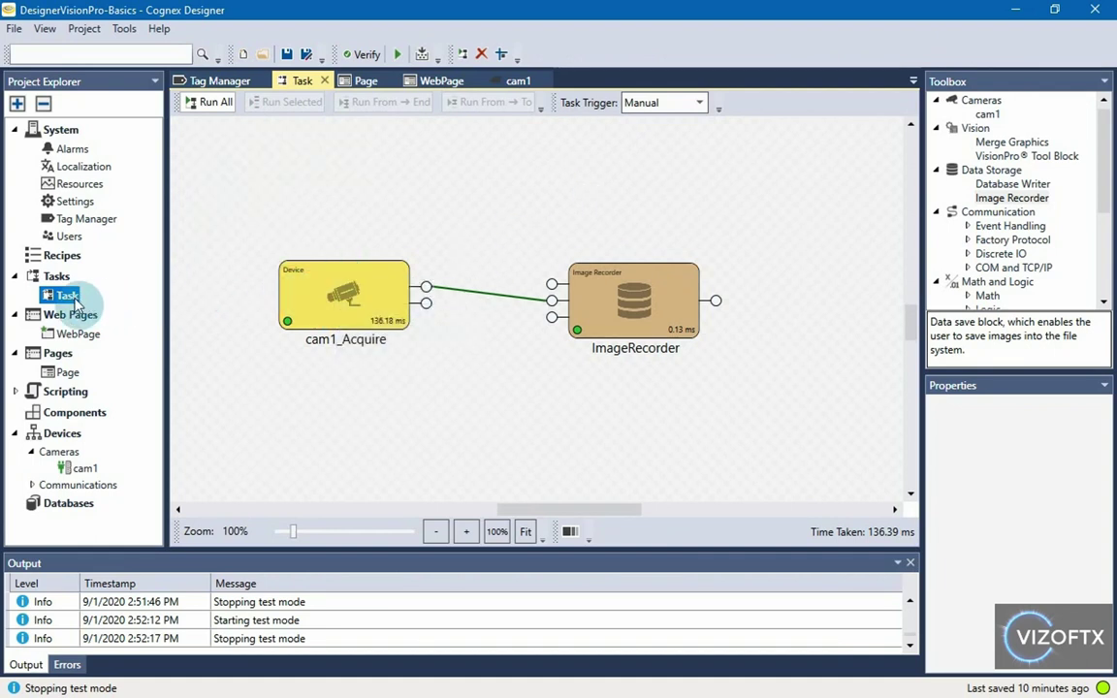
pyautogui.doubleClick(68, 373)
pyautogui.click(275, 345)
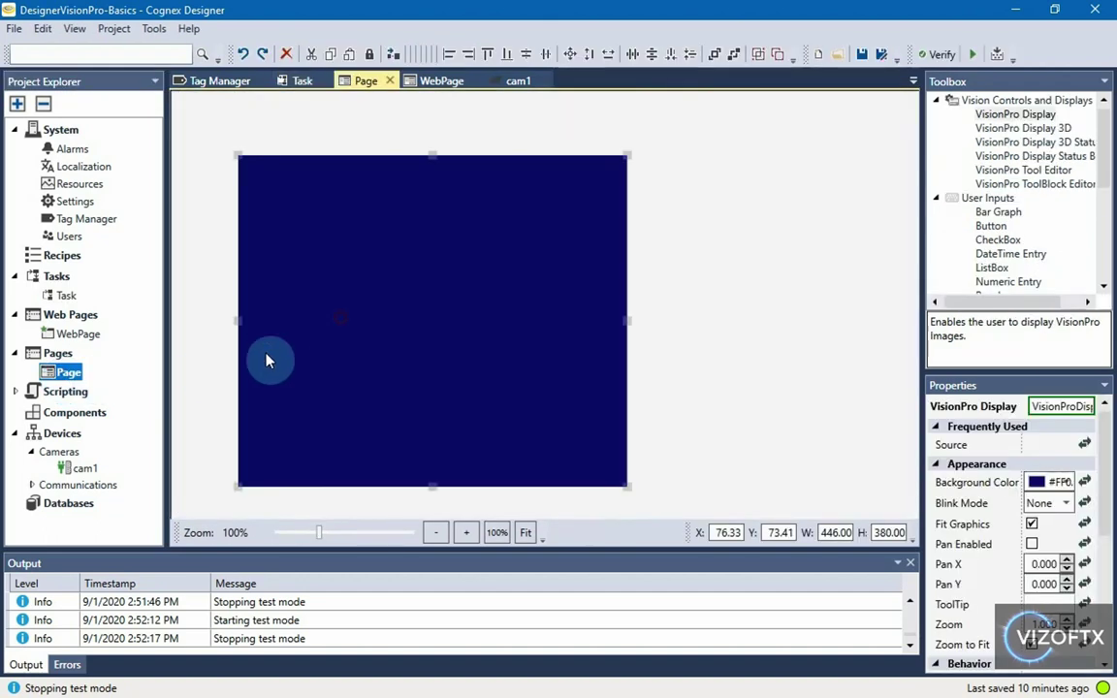
pyautogui.doubleClick(66, 295)
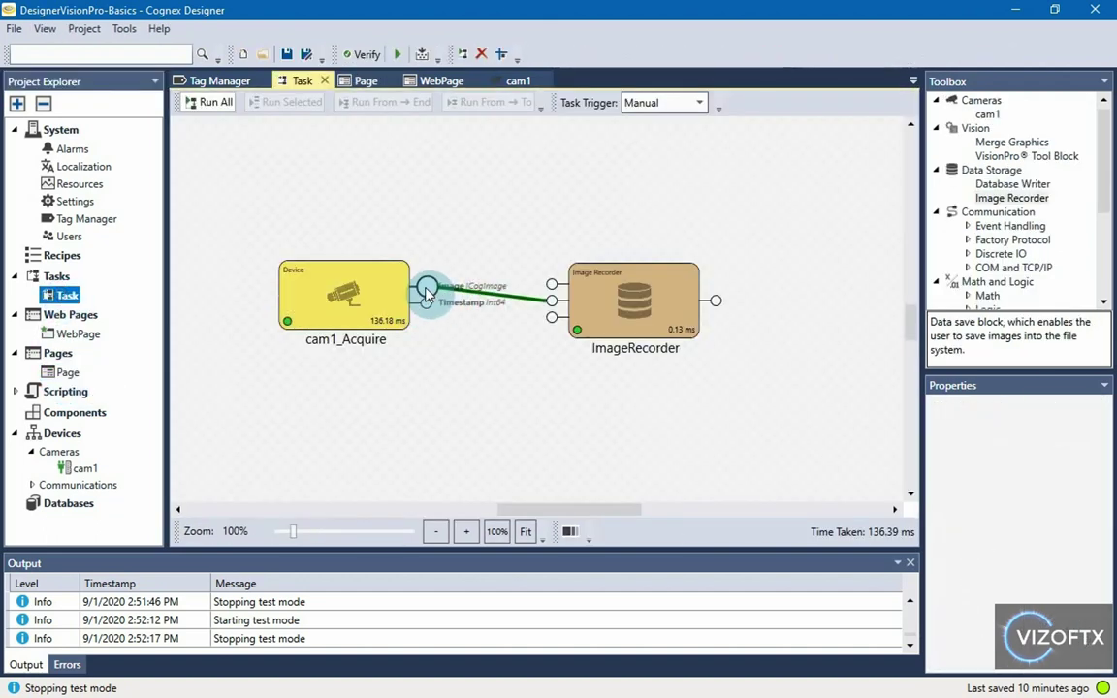
pyautogui.moveTo(427, 285)
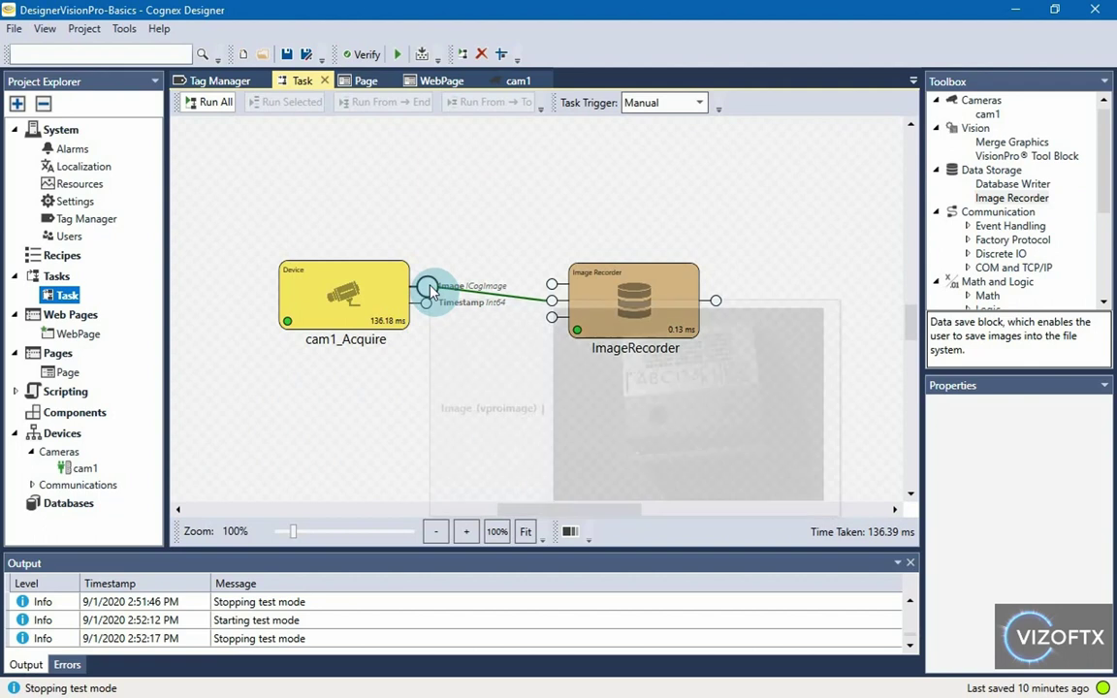
pyautogui.rightClick(431, 291)
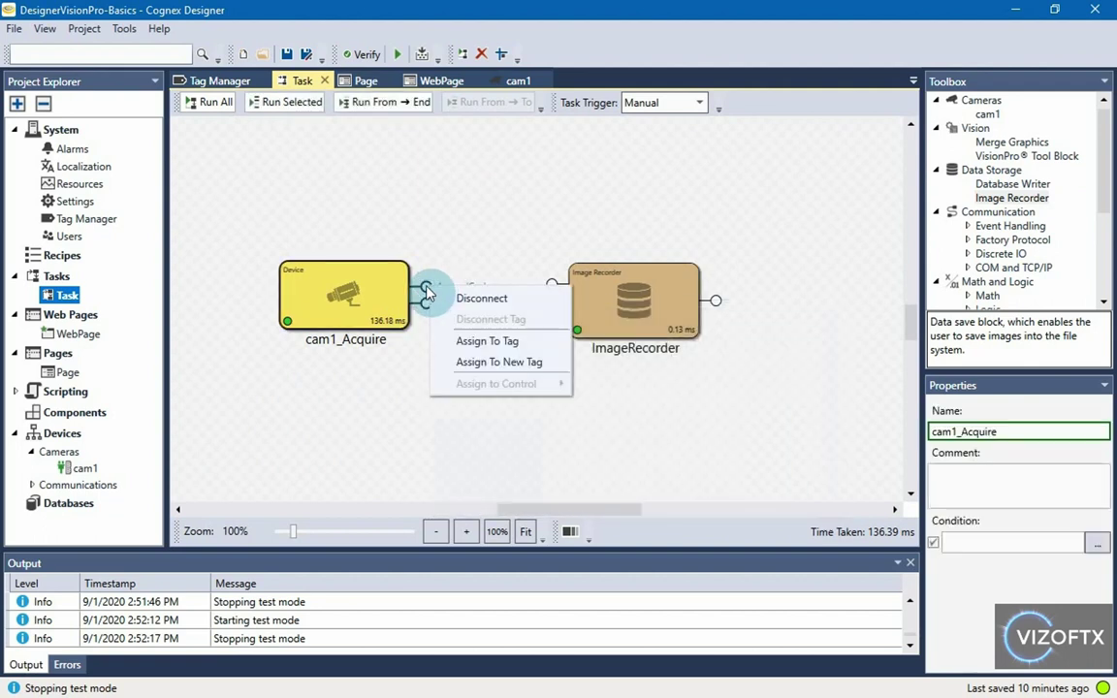
pyautogui.click(522, 364)
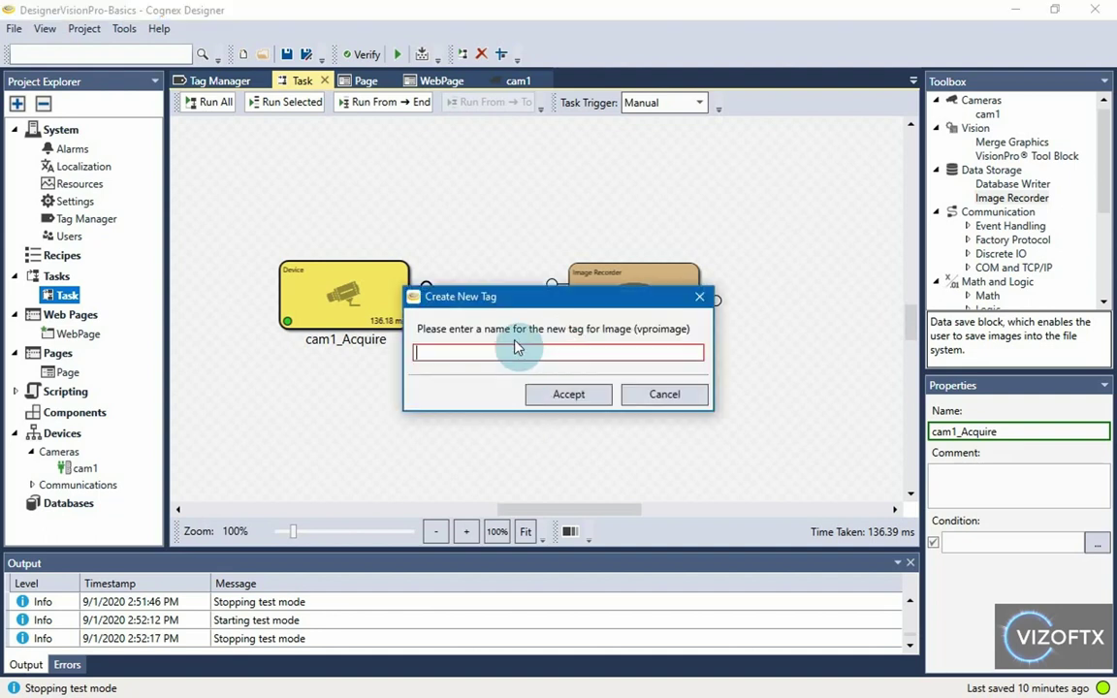
pyautogui.moveTo(519, 309); pyautogui.dragTo(507, 375)
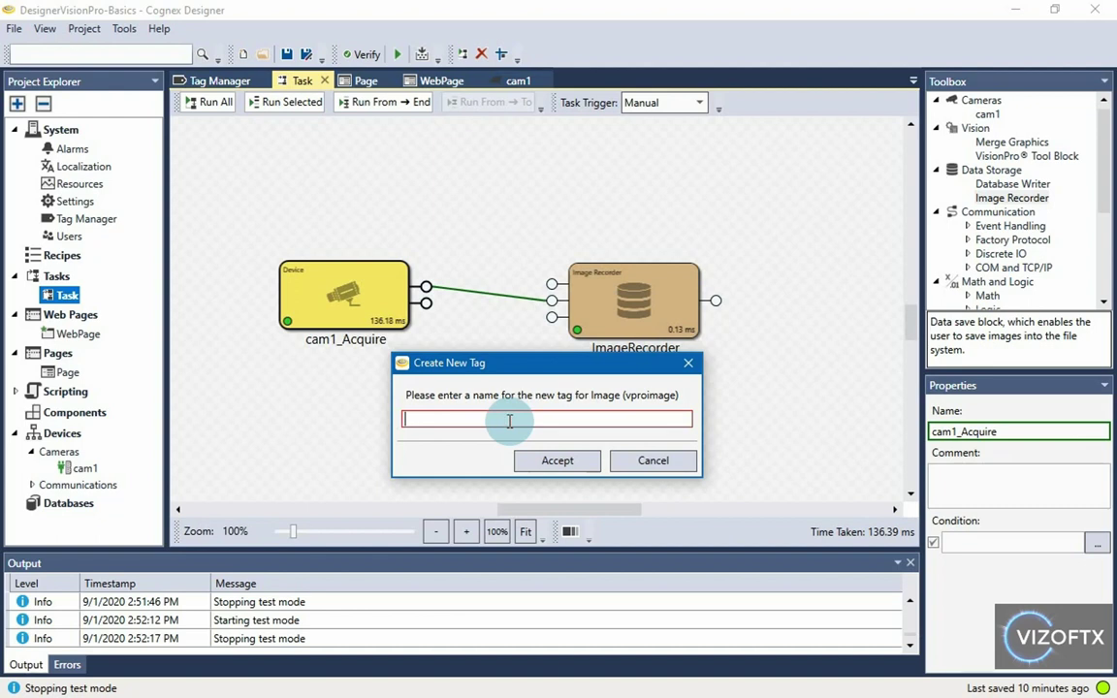
pyautogui.write('Cam1Image')
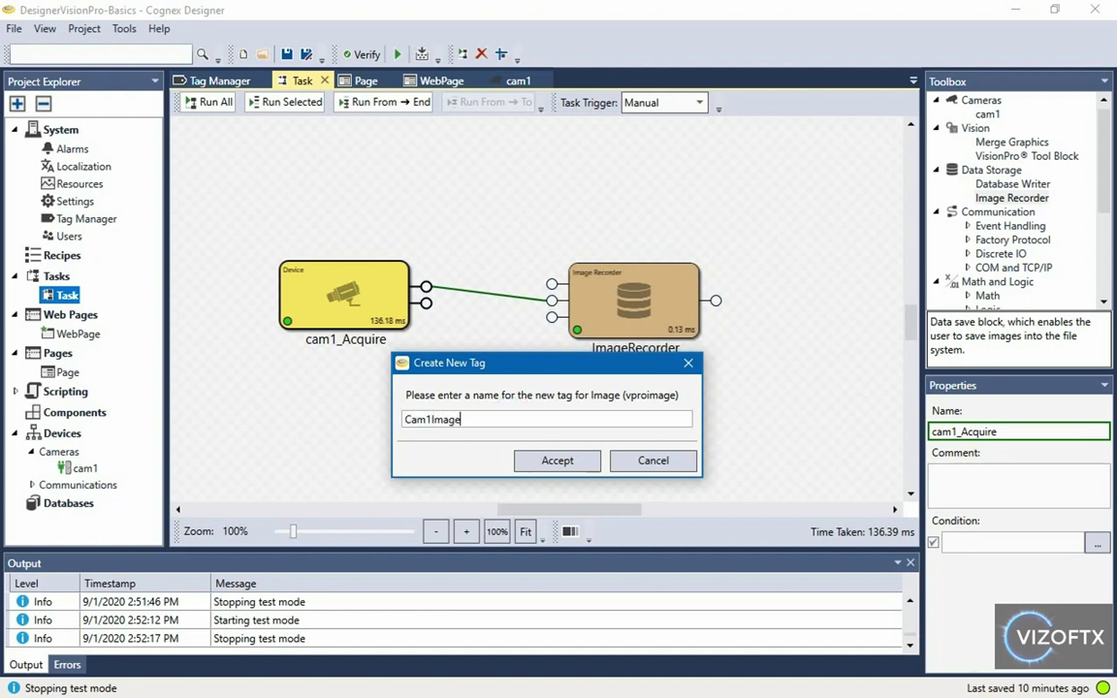
pyautogui.press('Return')
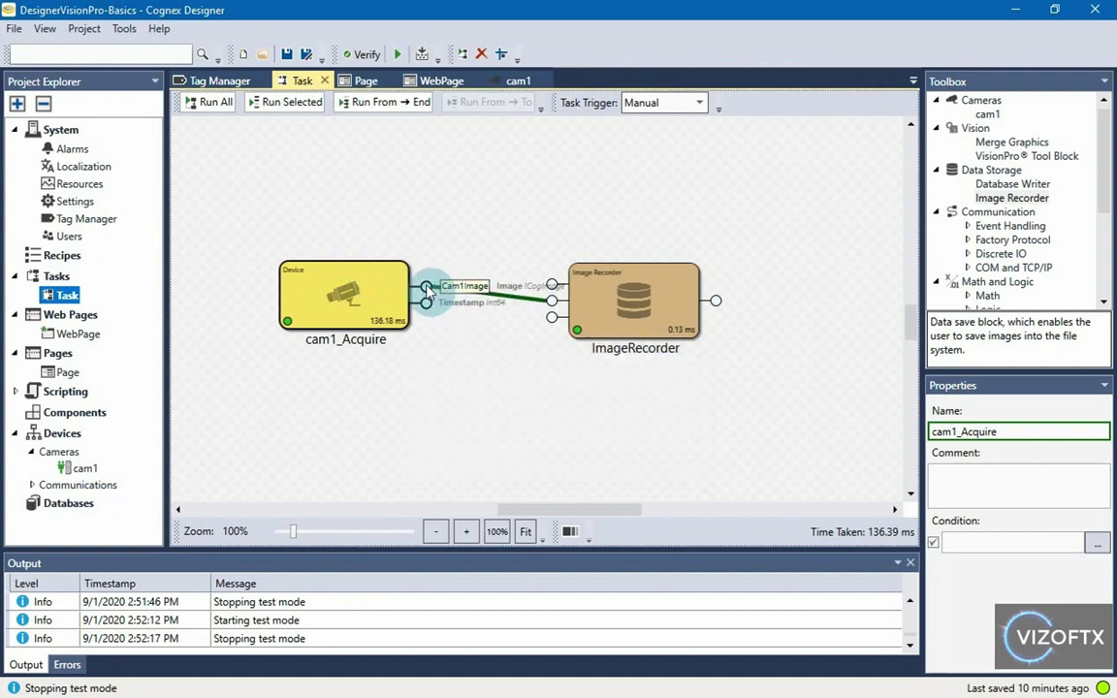
pyautogui.moveTo(427, 291)
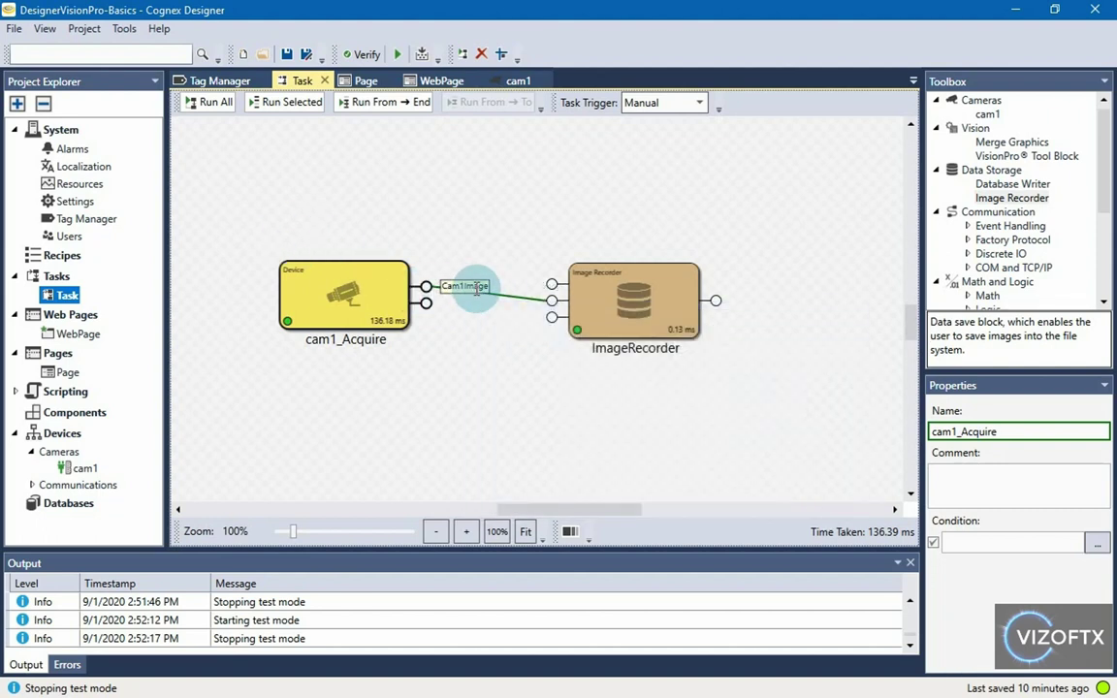
# - Check in Tag Manager that Cam1Image is listed as a VisionPro Image tag, then close it
pyautogui.click(94, 215)
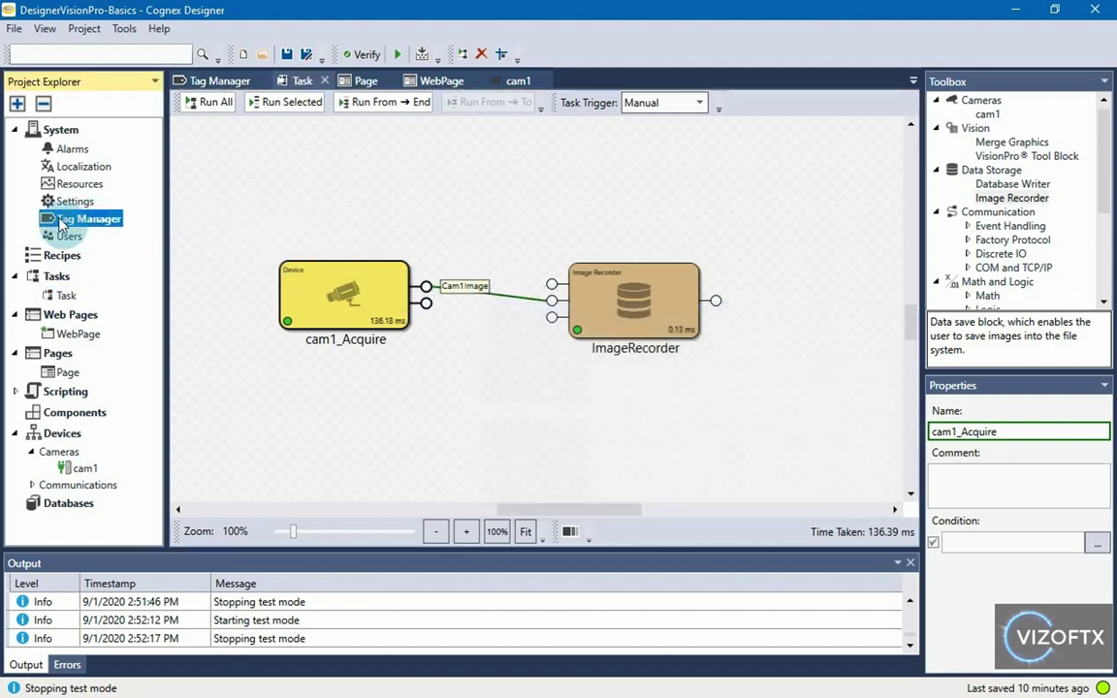
pyautogui.doubleClick(76, 221)
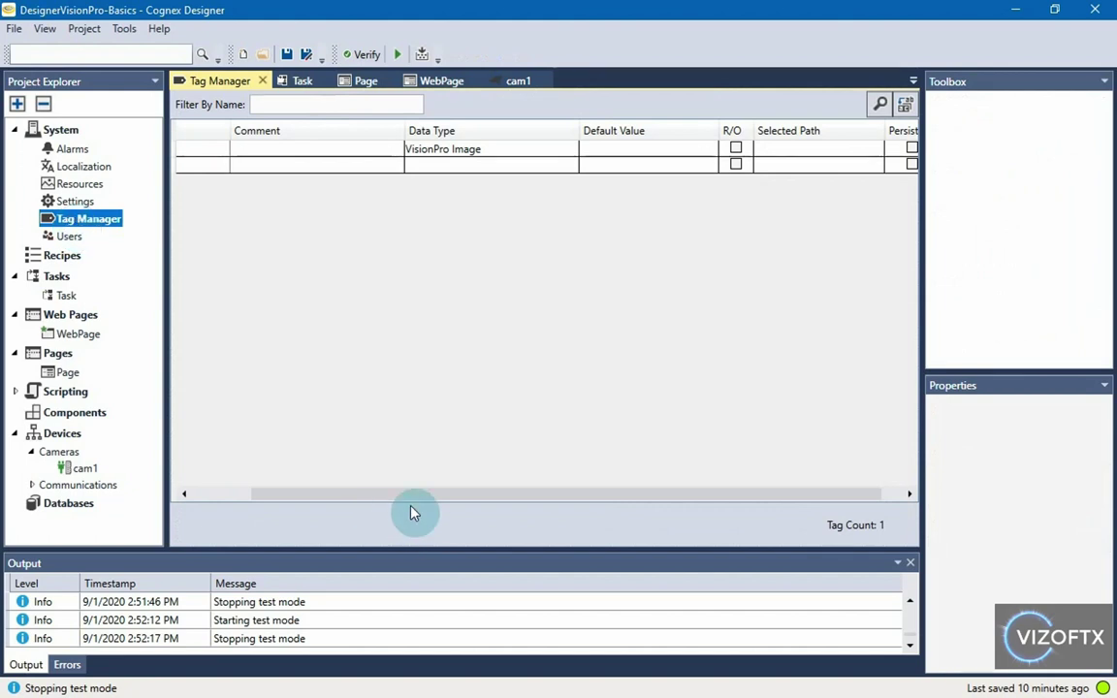
pyautogui.moveTo(386, 494); pyautogui.dragTo(321, 494)
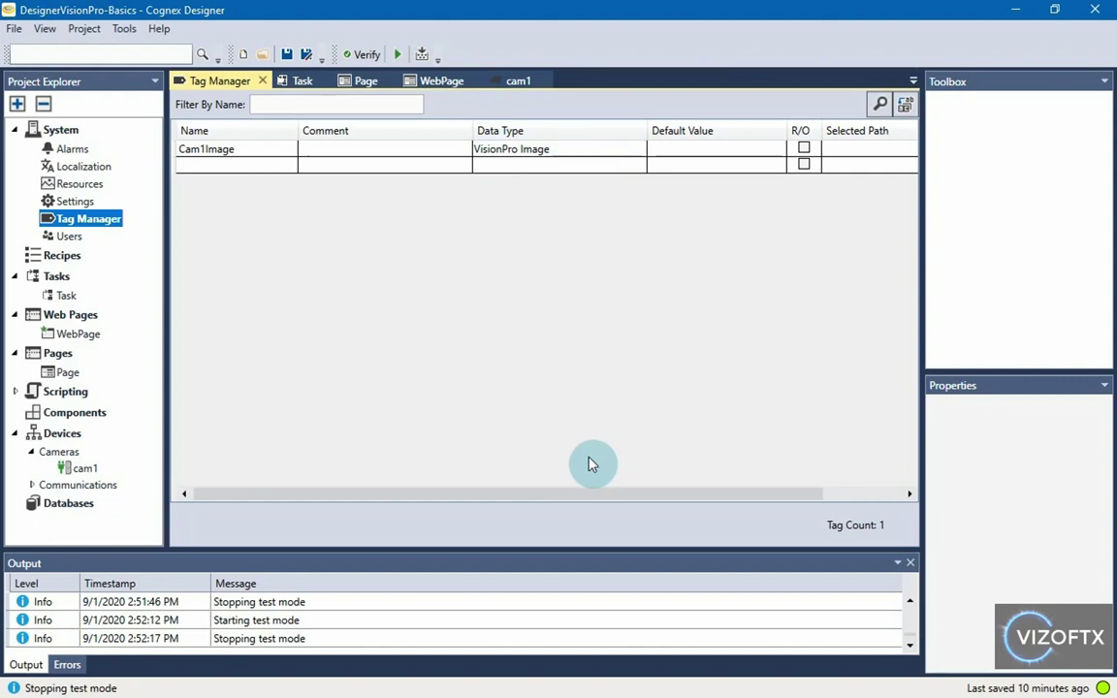
pyautogui.moveTo(309, 495); pyautogui.dragTo(247, 489)
pyautogui.click(261, 80)
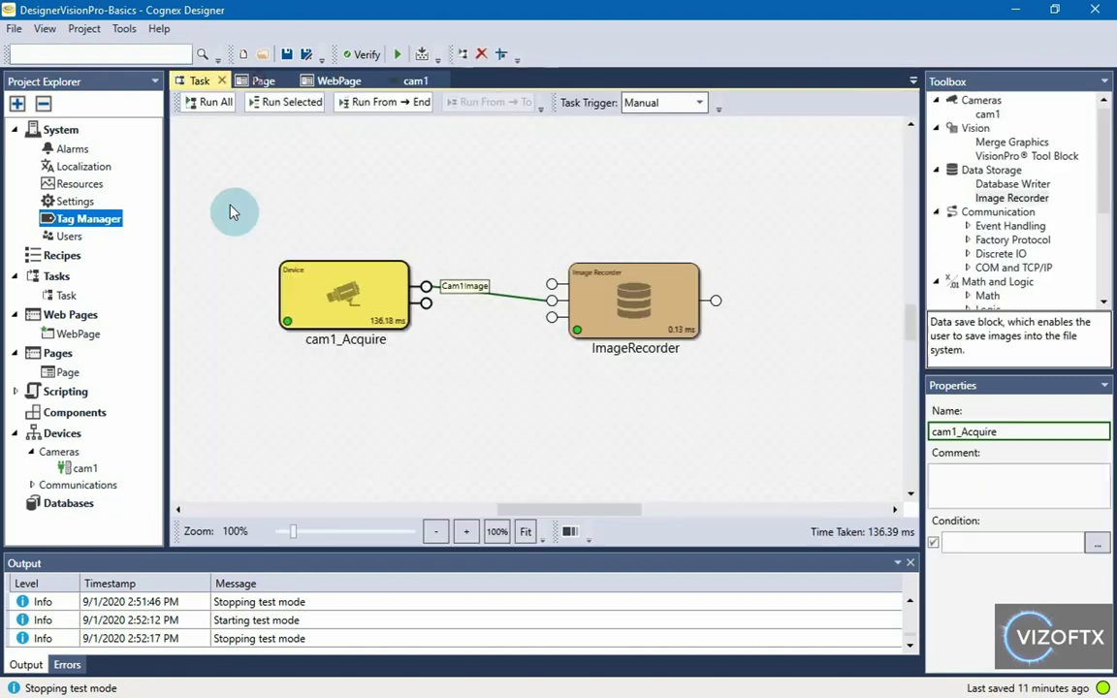
# - Open the Page designer, select the VisionPro Display, and widen the Properties panel
pyautogui.doubleClick(64, 373)
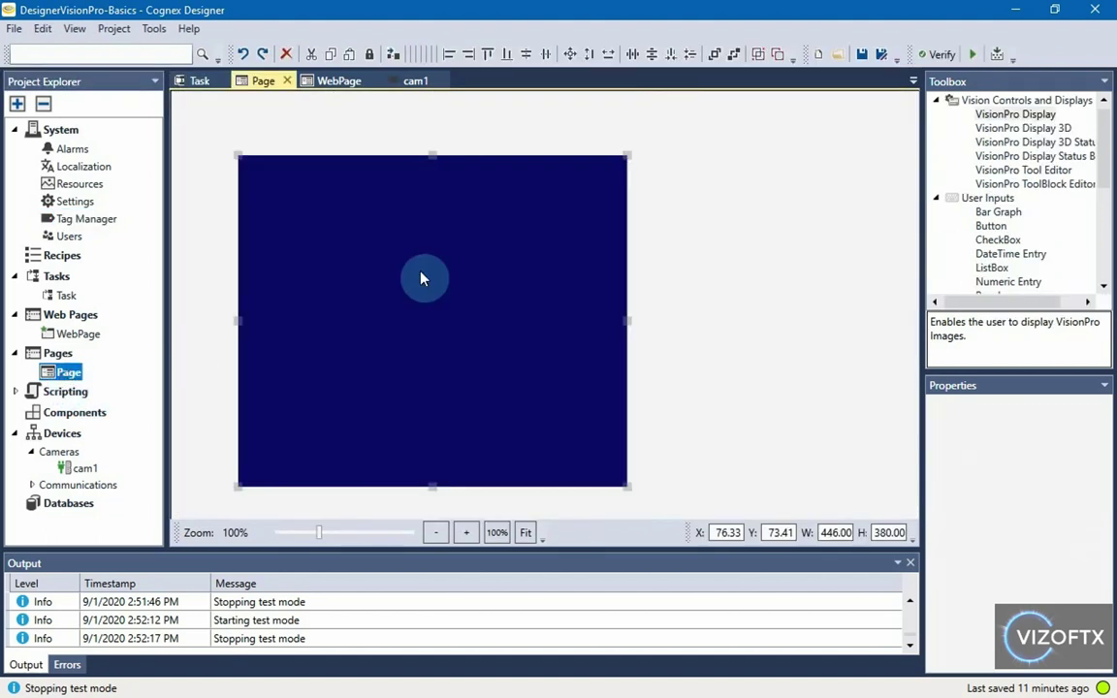
pyautogui.click(436, 252)
pyautogui.scroll(-1, 524, 284)
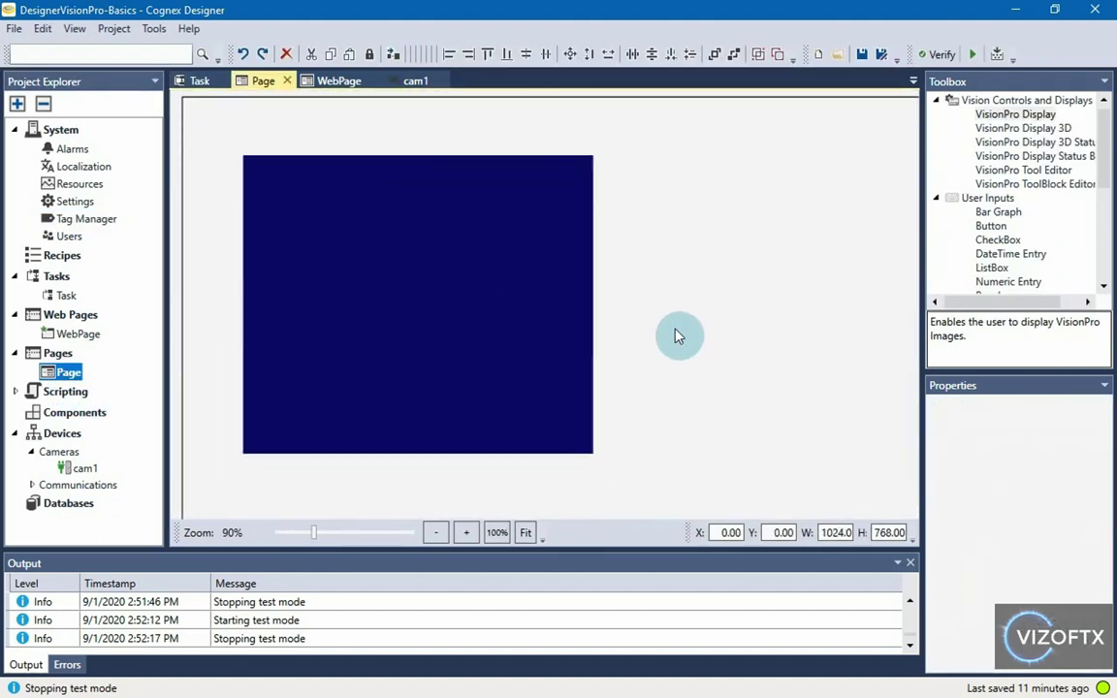
pyautogui.click(477, 208)
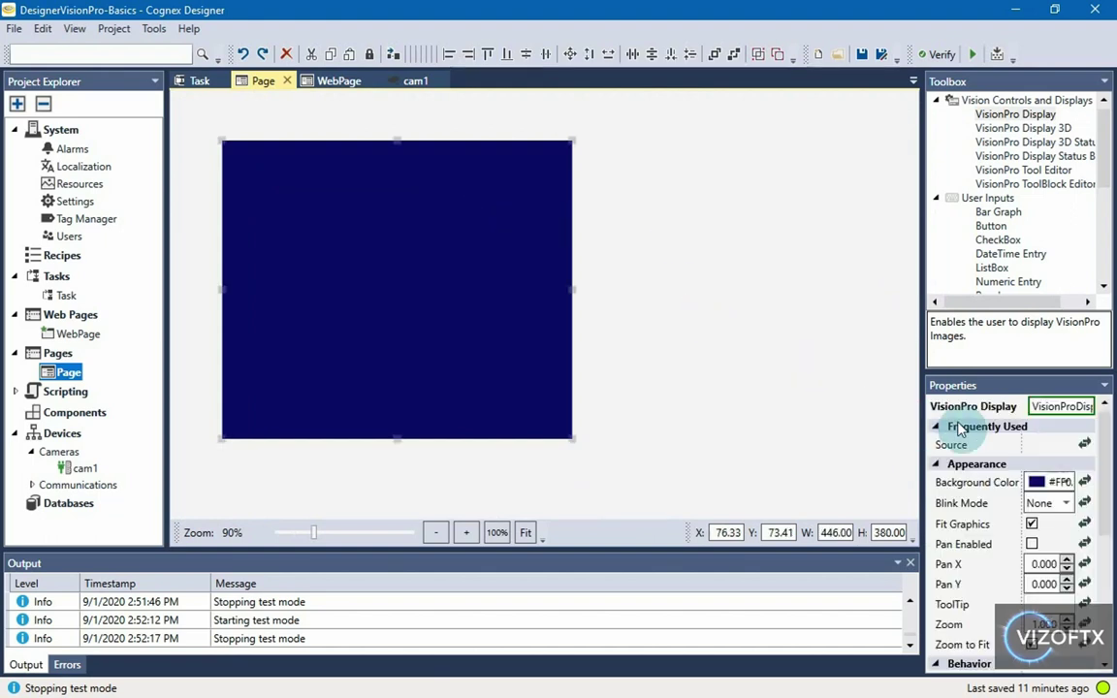
pyautogui.moveTo(923, 416); pyautogui.dragTo(850, 417)
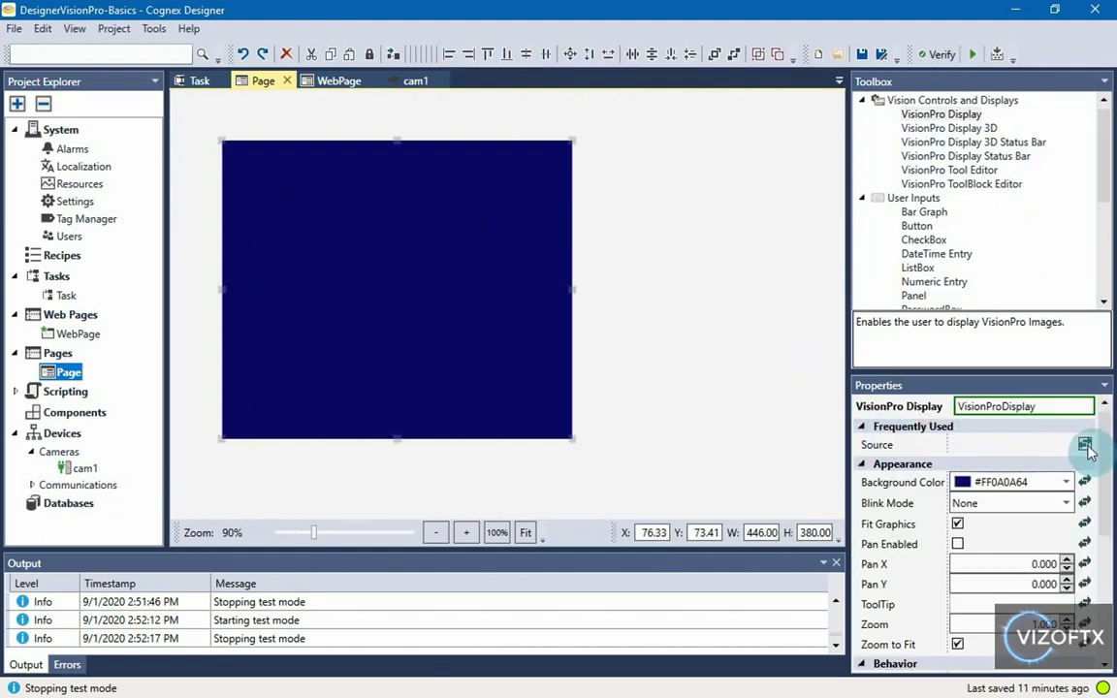
# - Bind the display's Source expression to $Cam1Image, picked through the Tag Selector
pyautogui.click(1085, 445)
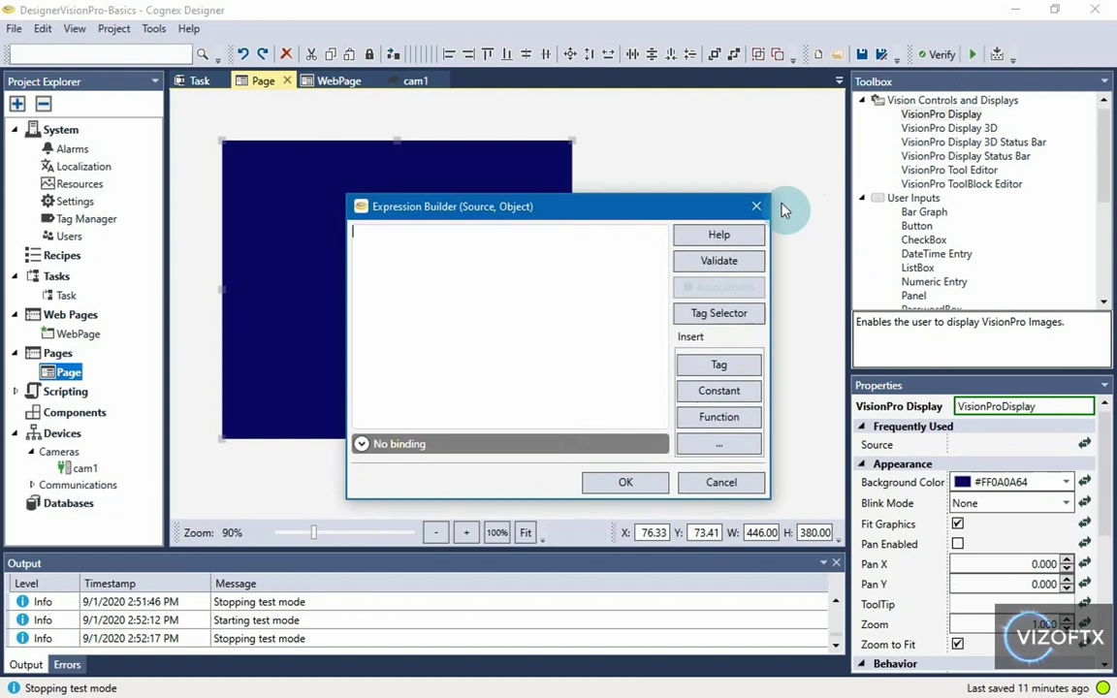
pyautogui.click(764, 202)
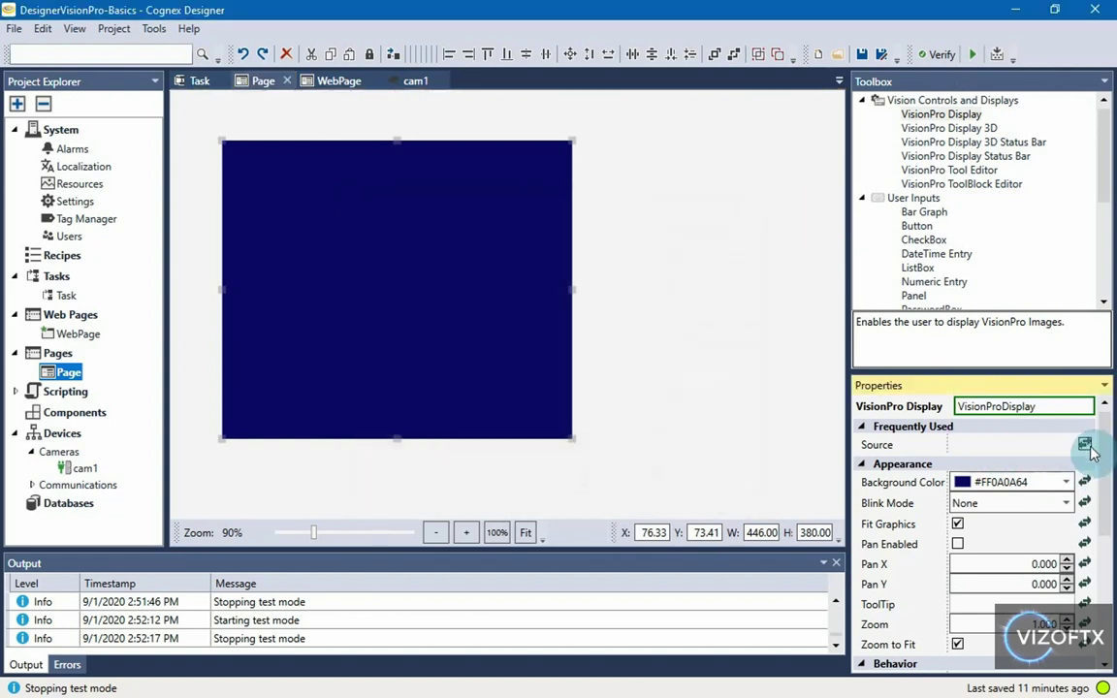
pyautogui.click(1085, 445)
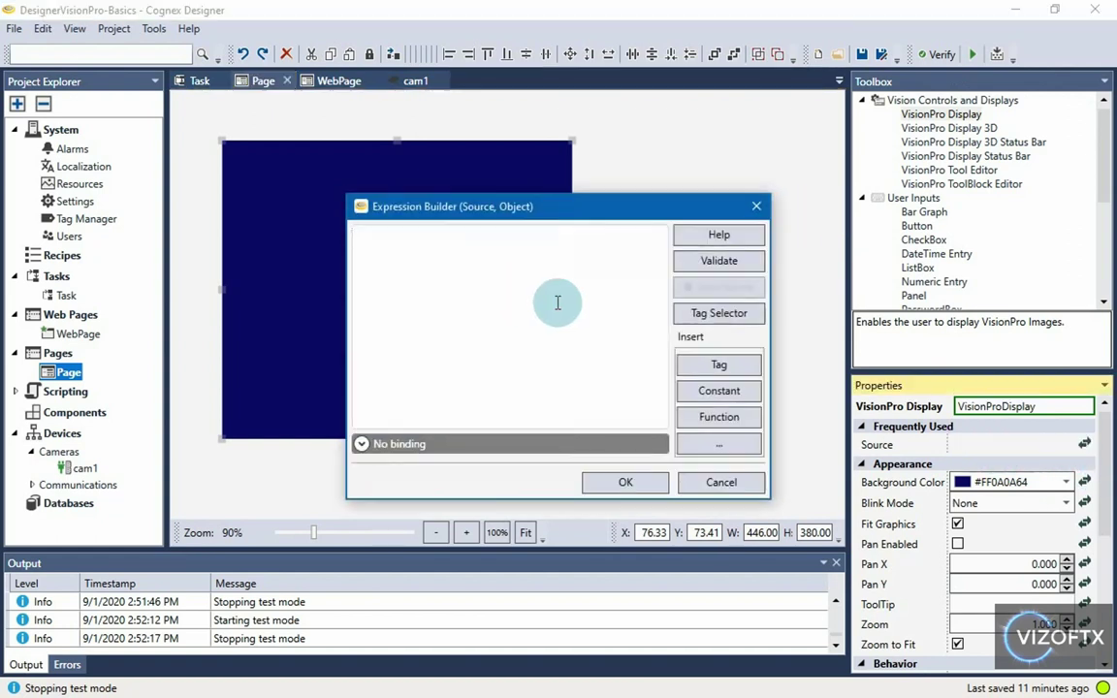
pyautogui.write('$Cam1')
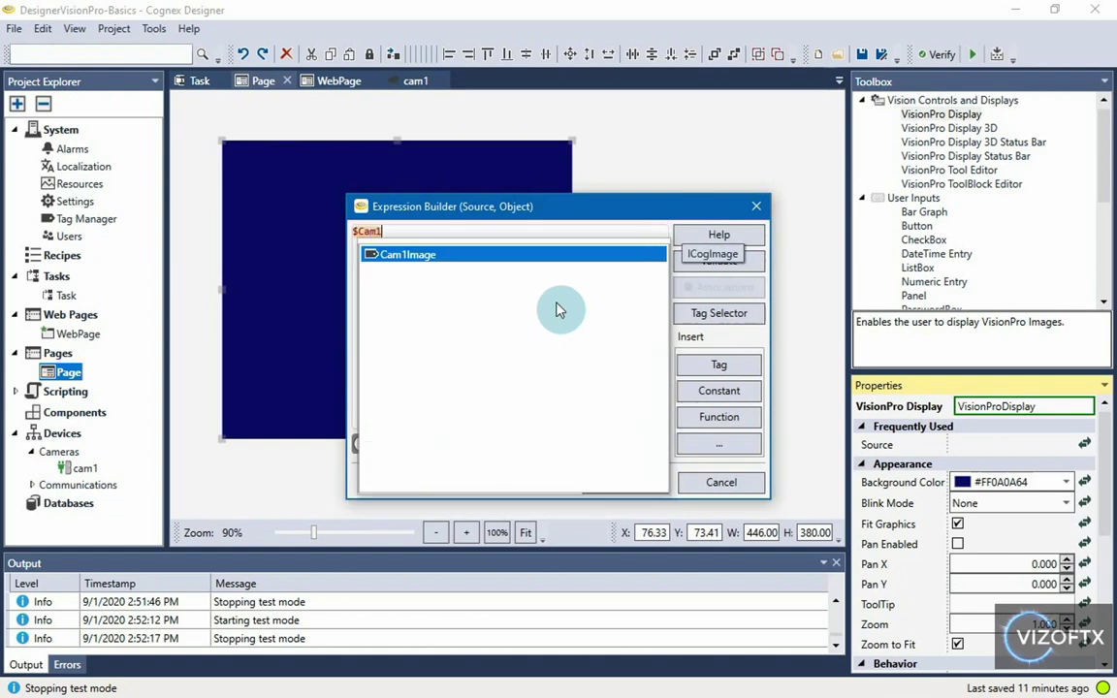
pyautogui.press('Return')
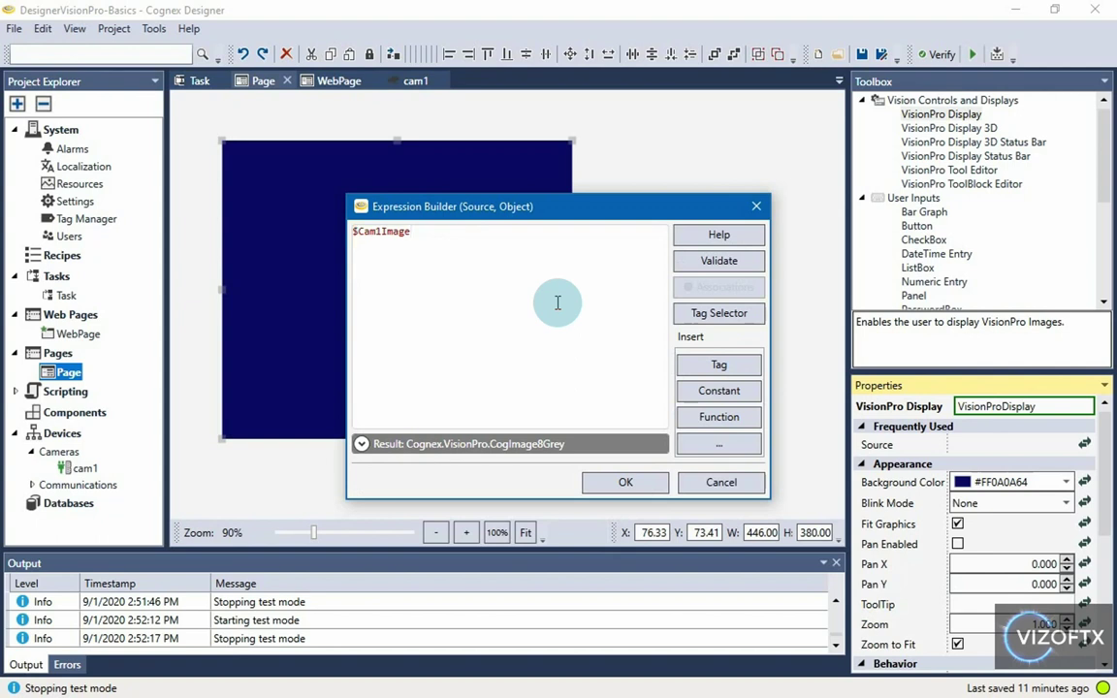
pyautogui.hotkey('ctrl', 'a')
pyautogui.press('Delete')
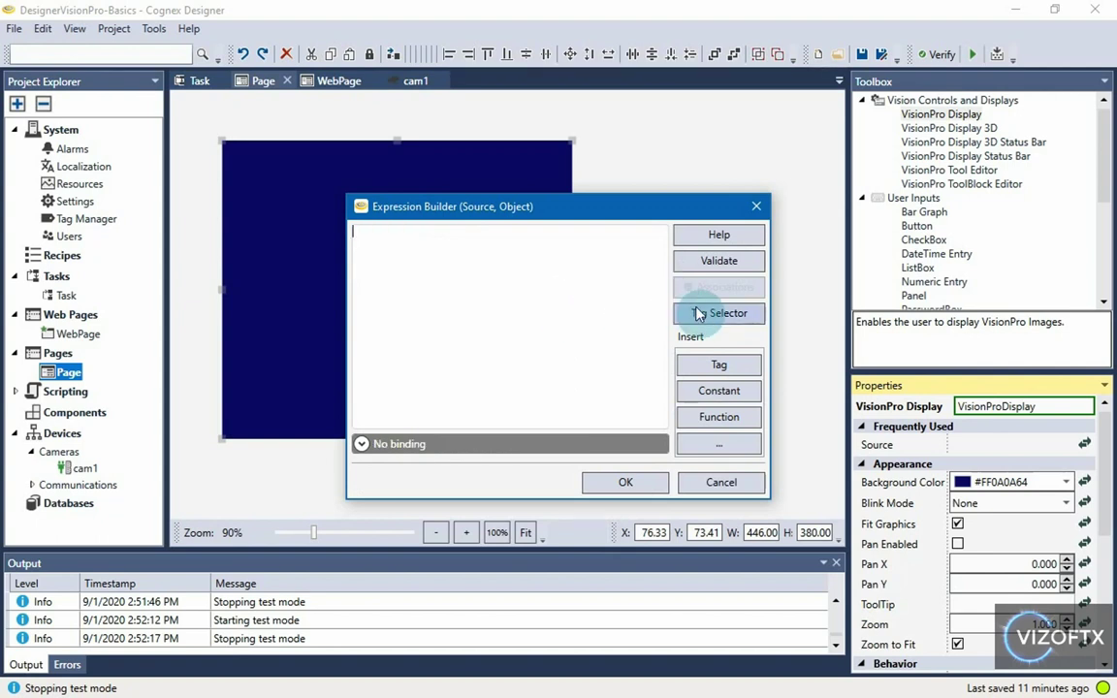
pyautogui.click(698, 313)
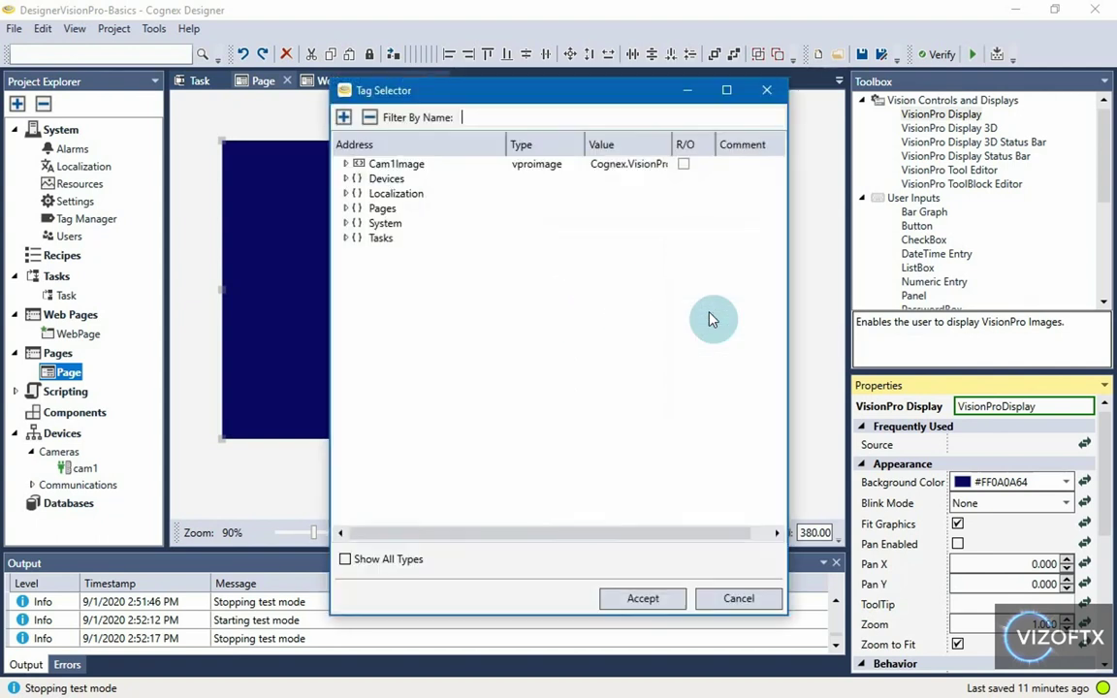
pyautogui.click(407, 164)
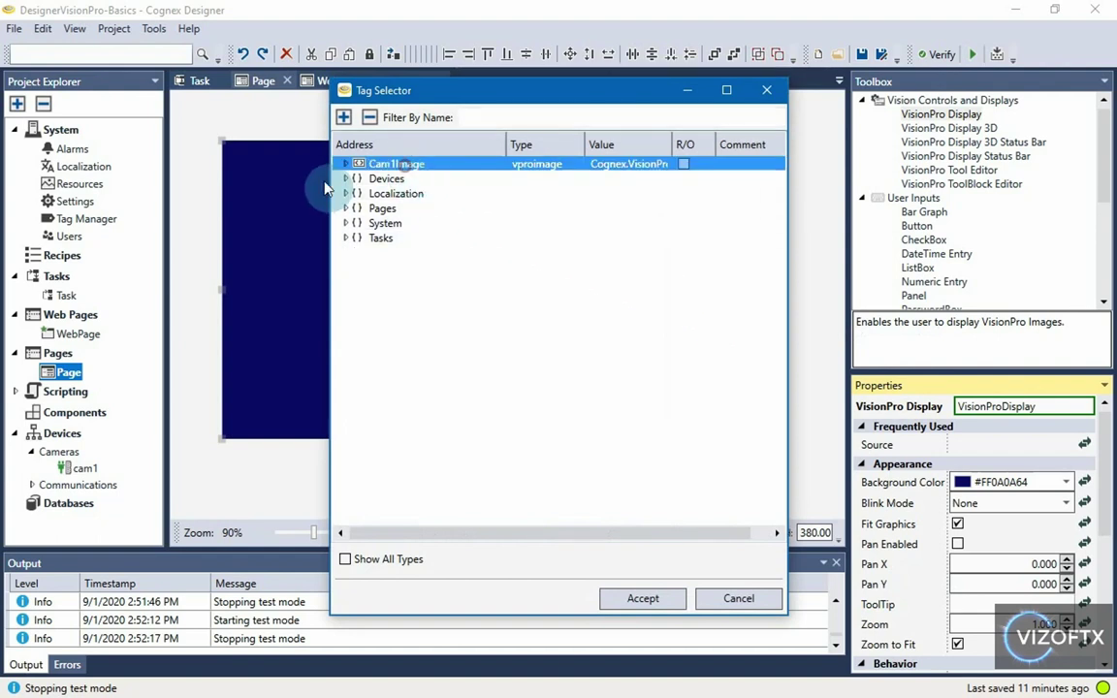
pyautogui.click(640, 599)
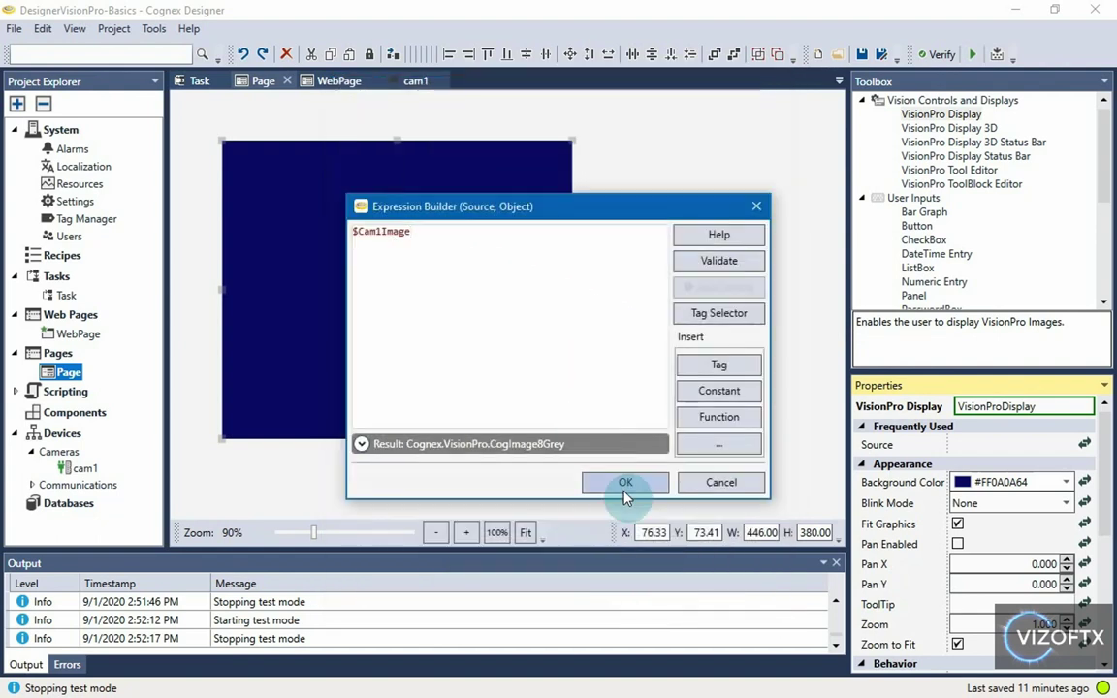
pyautogui.moveTo(420, 454)
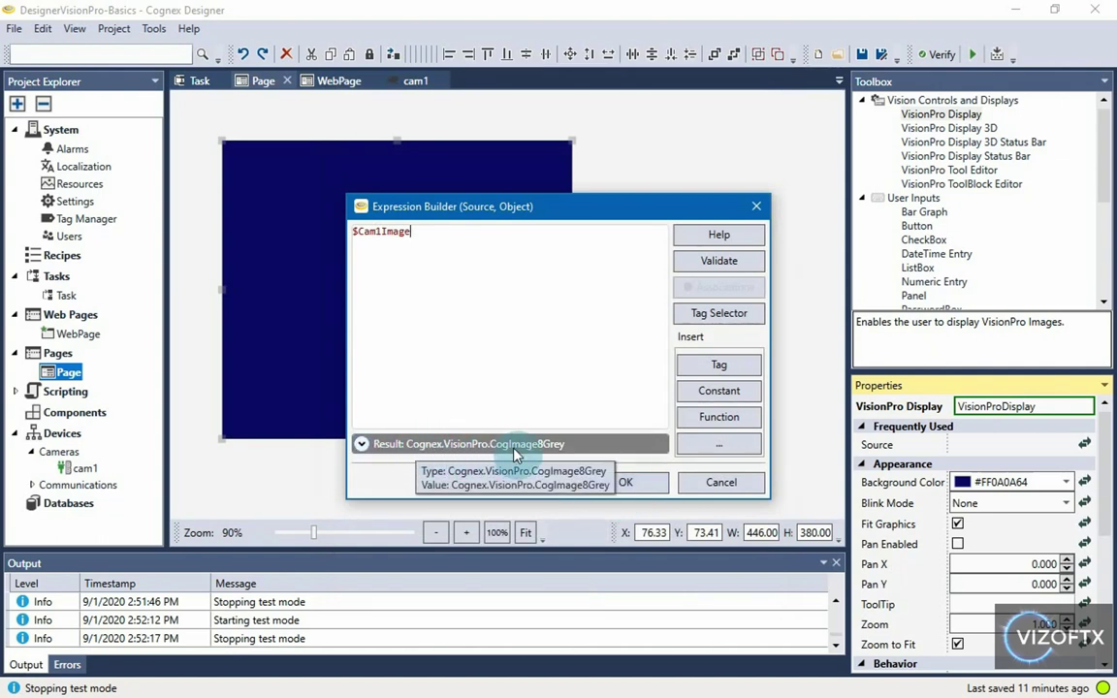
# - Confirm the Source binding and start test mode to see the live camera image
pyautogui.click(624, 484)
pyautogui.click(973, 55)
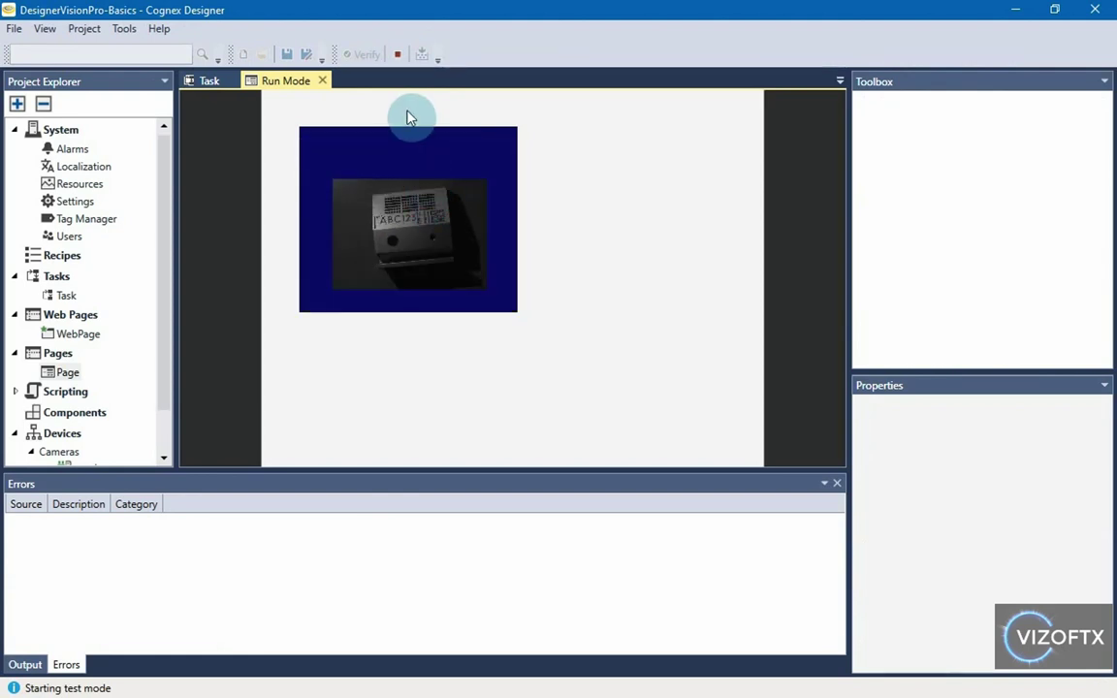
pyautogui.click(211, 83)
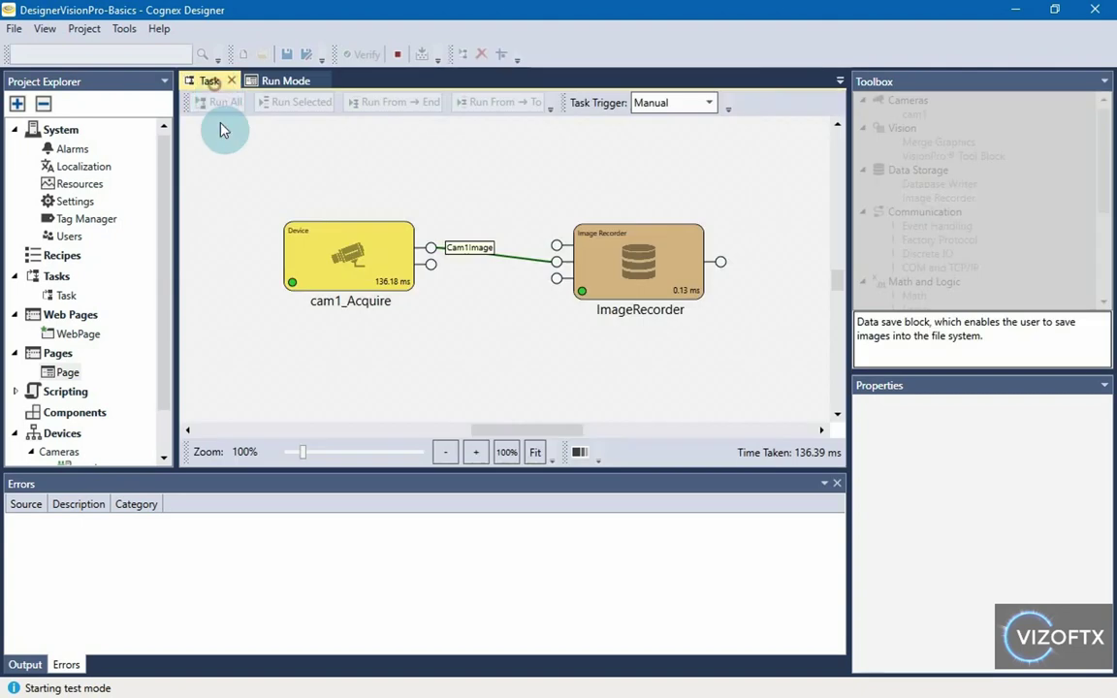
pyautogui.click(280, 86)
# - Compare the task flowchart with the live ABC123 camera view, selecting the acquisition block
pyautogui.click(210, 81)
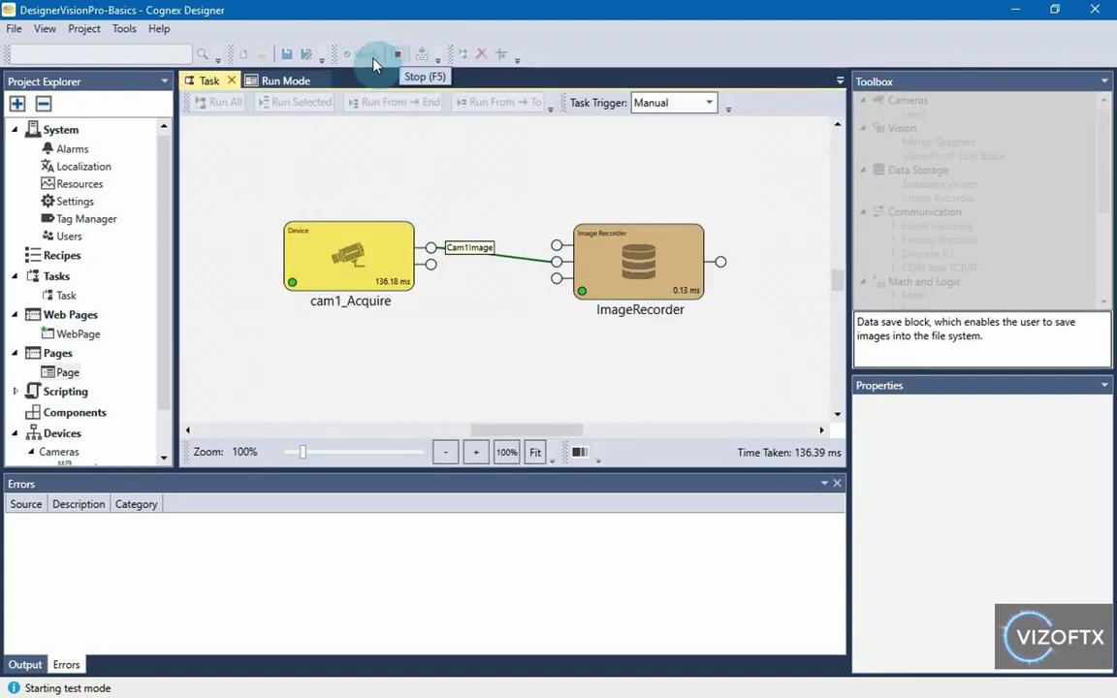
pyautogui.click(276, 80)
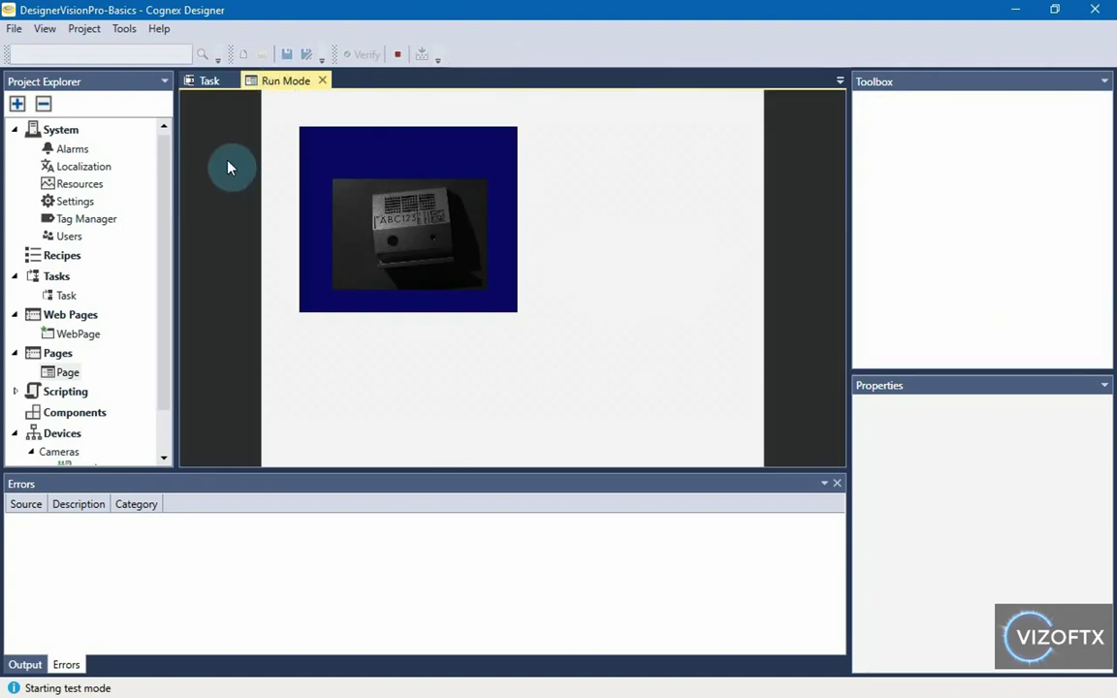
pyautogui.click(201, 81)
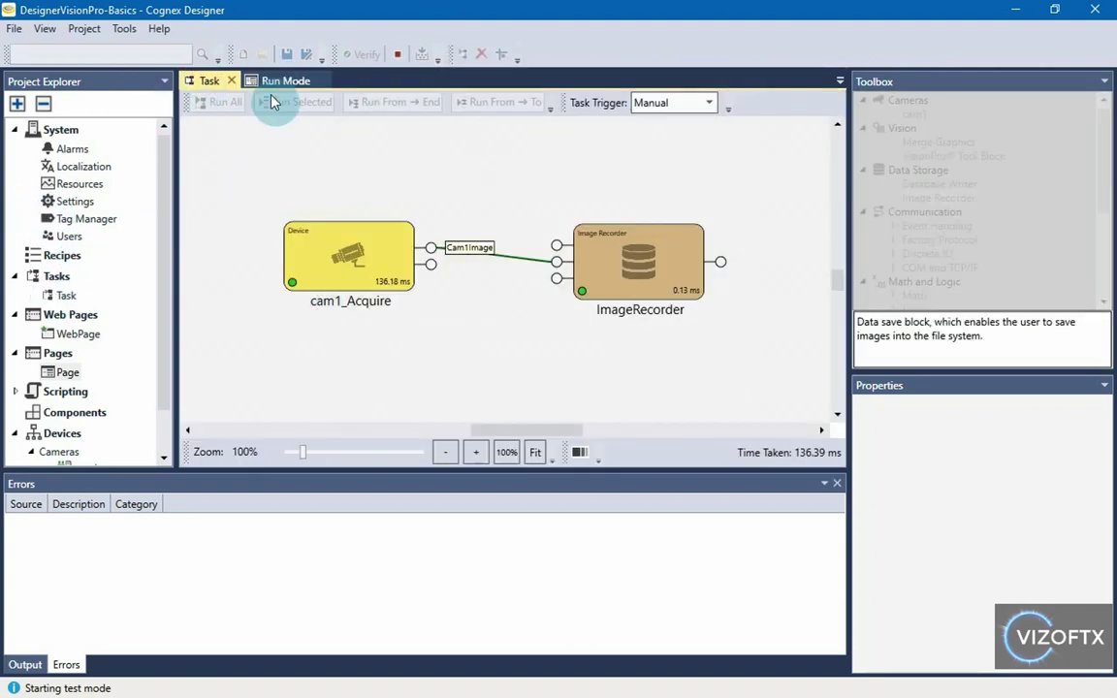
pyautogui.click(259, 81)
pyautogui.click(206, 81)
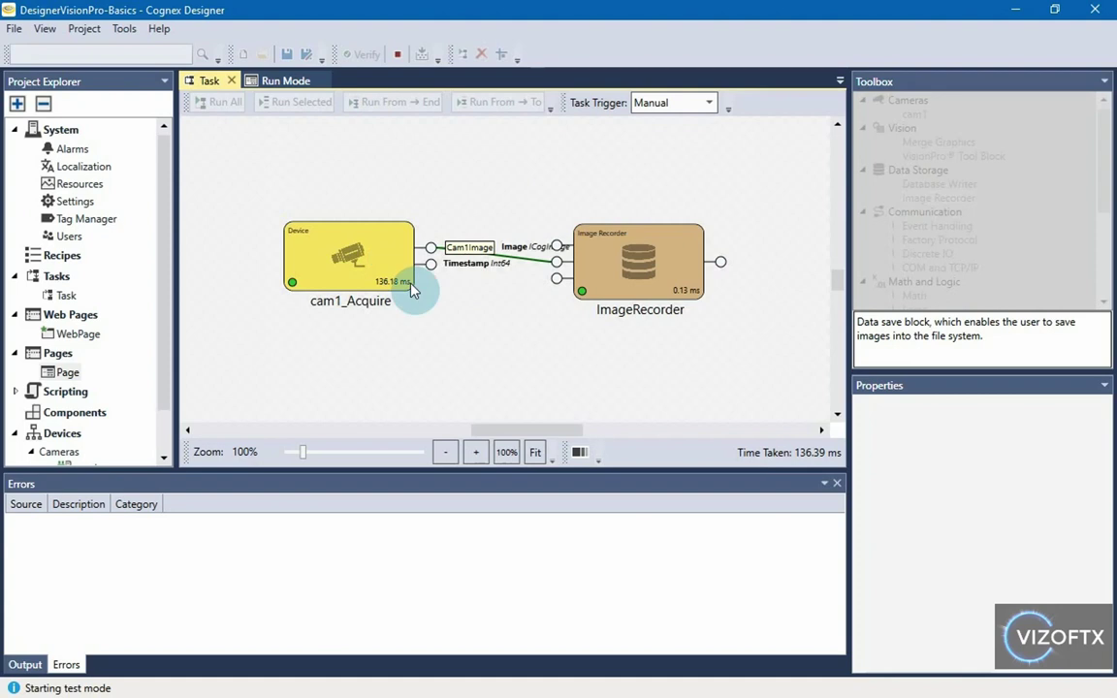
pyautogui.click(375, 261)
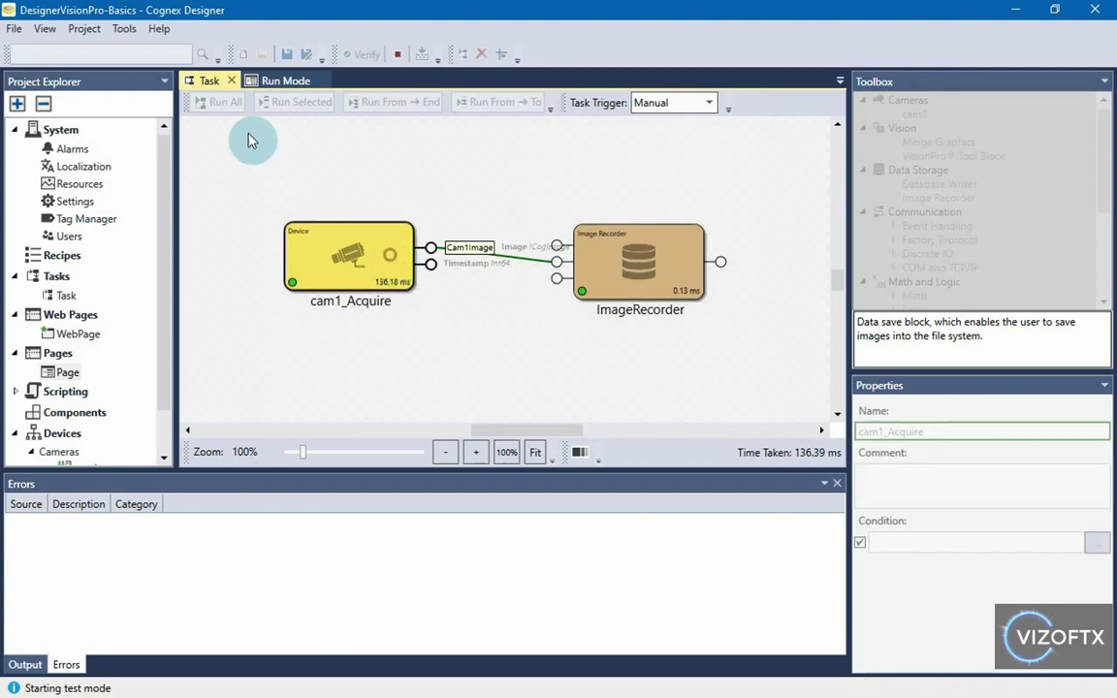
pyautogui.click(269, 83)
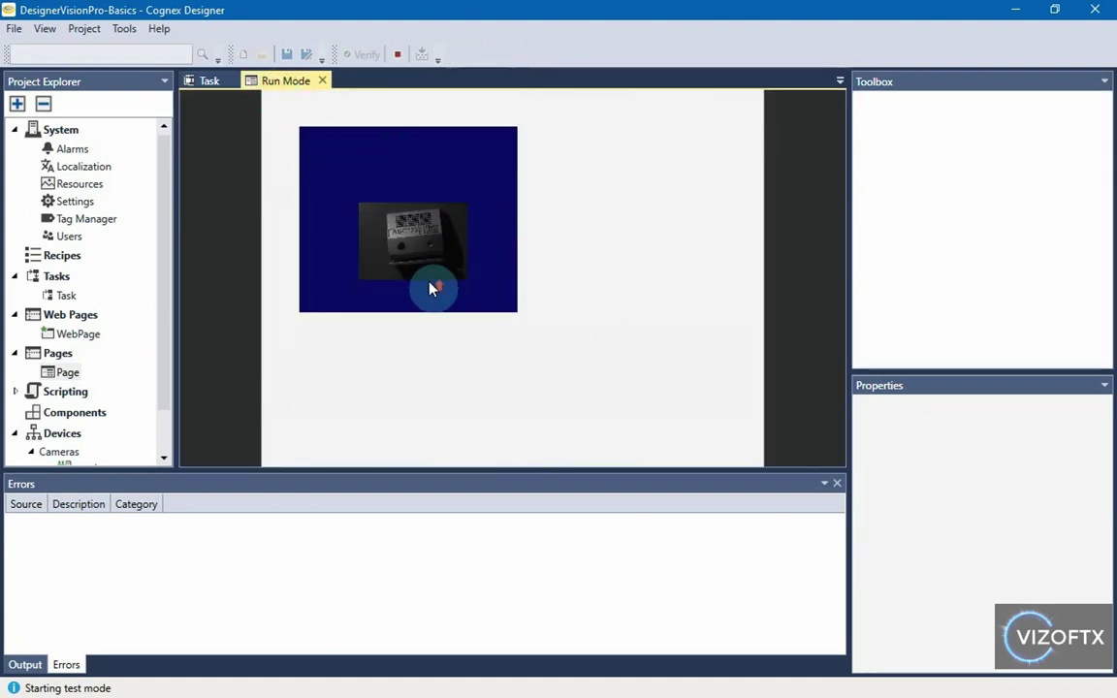
pyautogui.click(397, 54)
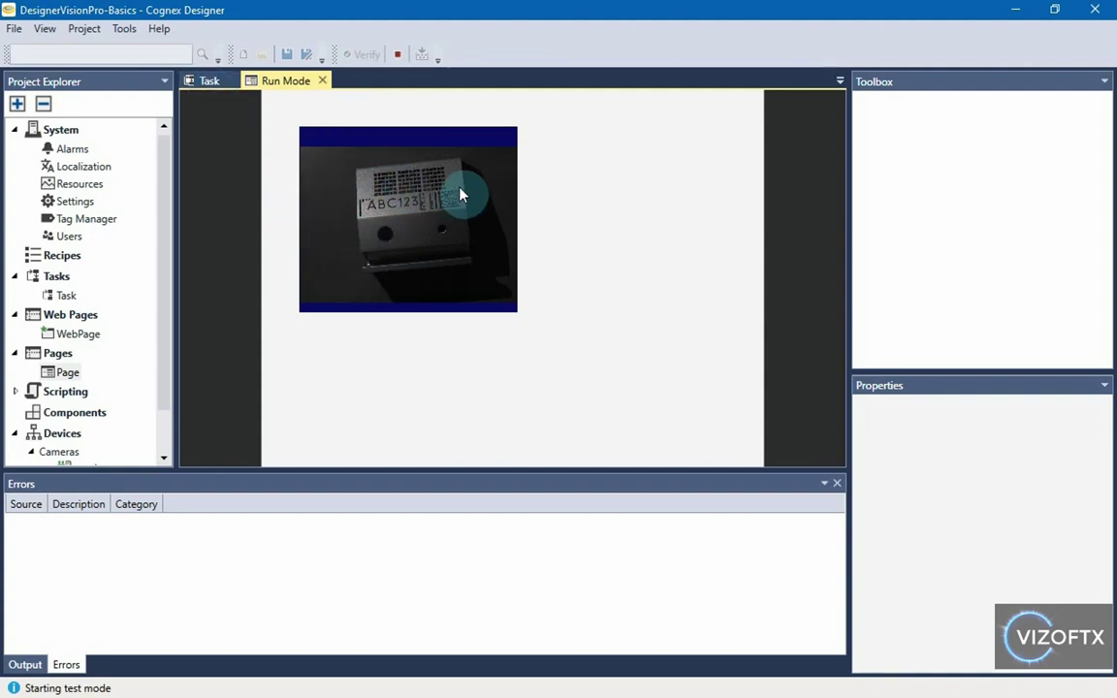
# - Stop test mode and place a new Button beside the VisionPro Display on the Page
pyautogui.click(397, 54)
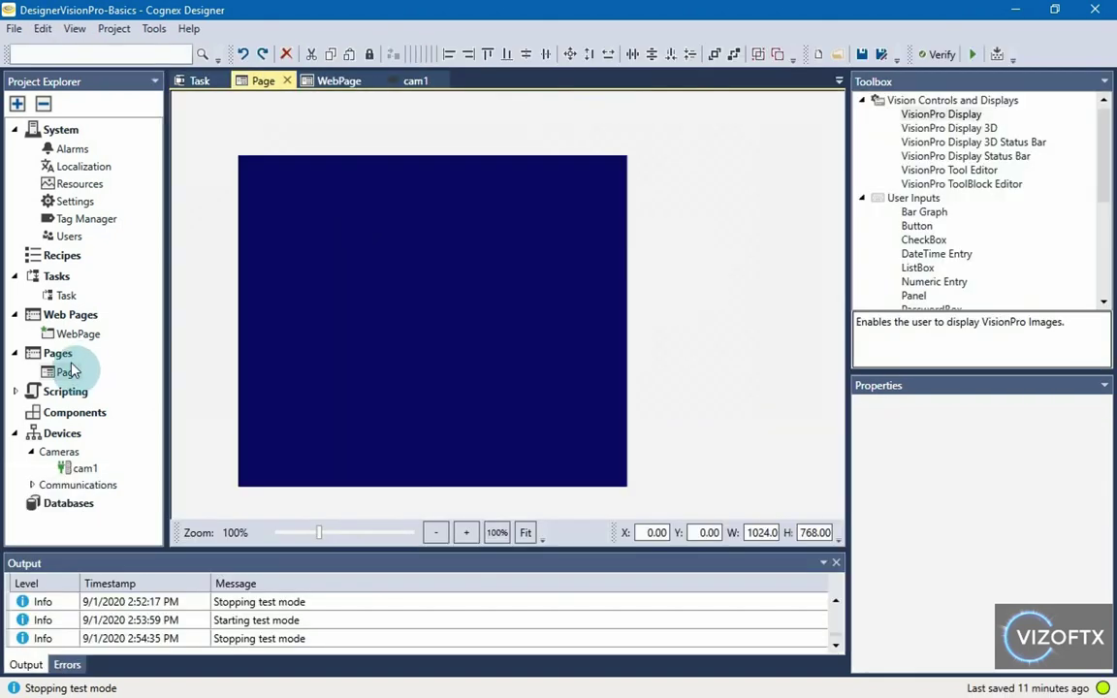
pyautogui.doubleClick(66, 372)
pyautogui.scroll(-1, 743, 235)
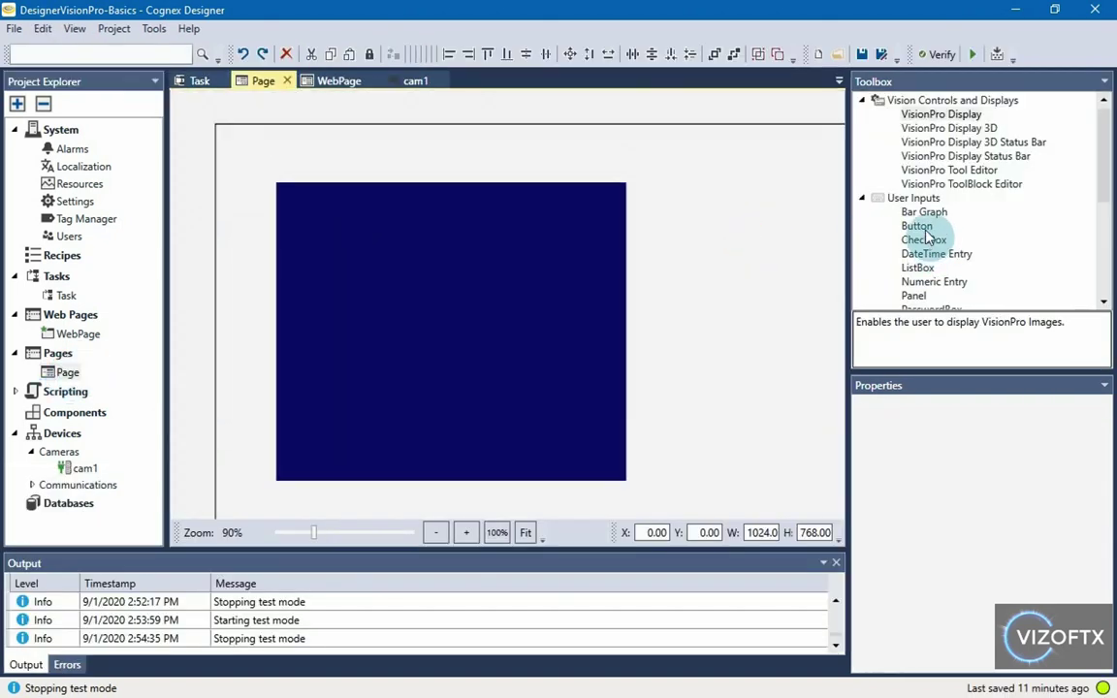
pyautogui.moveTo(917, 225); pyautogui.dragTo(683, 192)
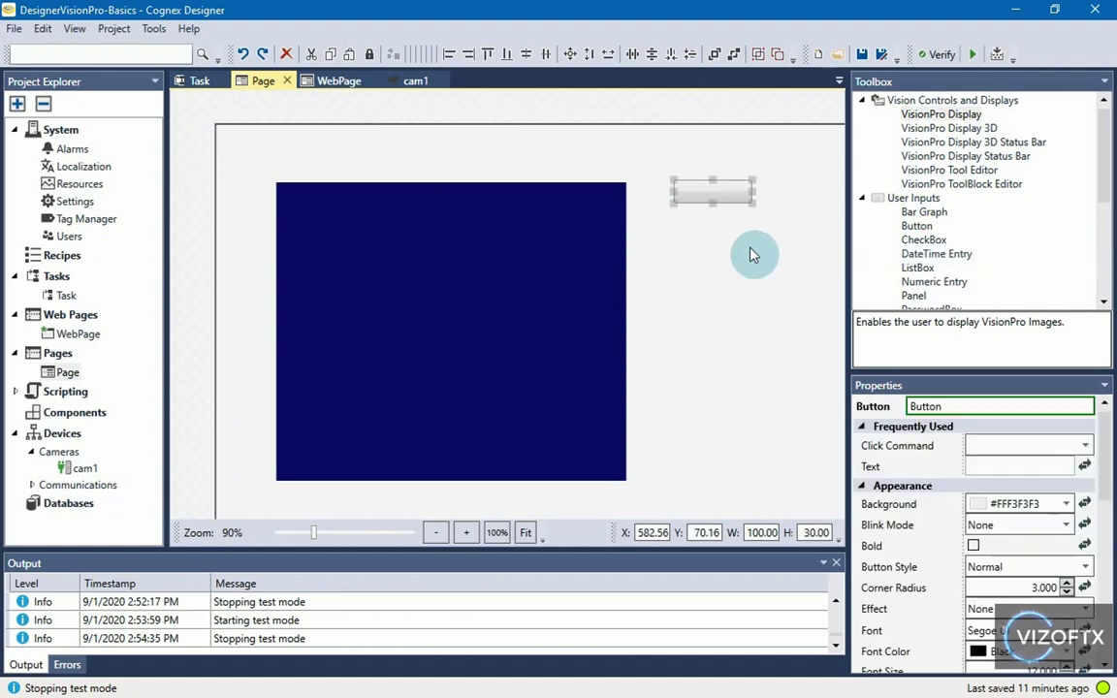
pyautogui.click(748, 247)
pyautogui.click(667, 187)
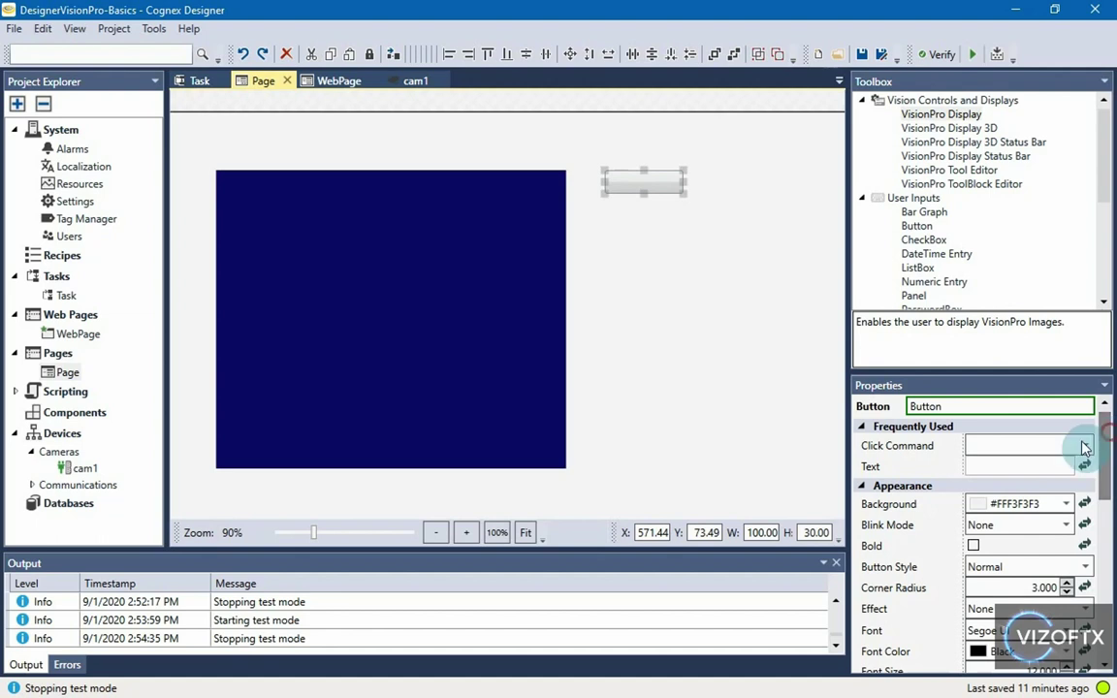
# - Caption the button 'Run once' and set its Click Command to Tasks.Task.Run
pyautogui.click(1018, 463)
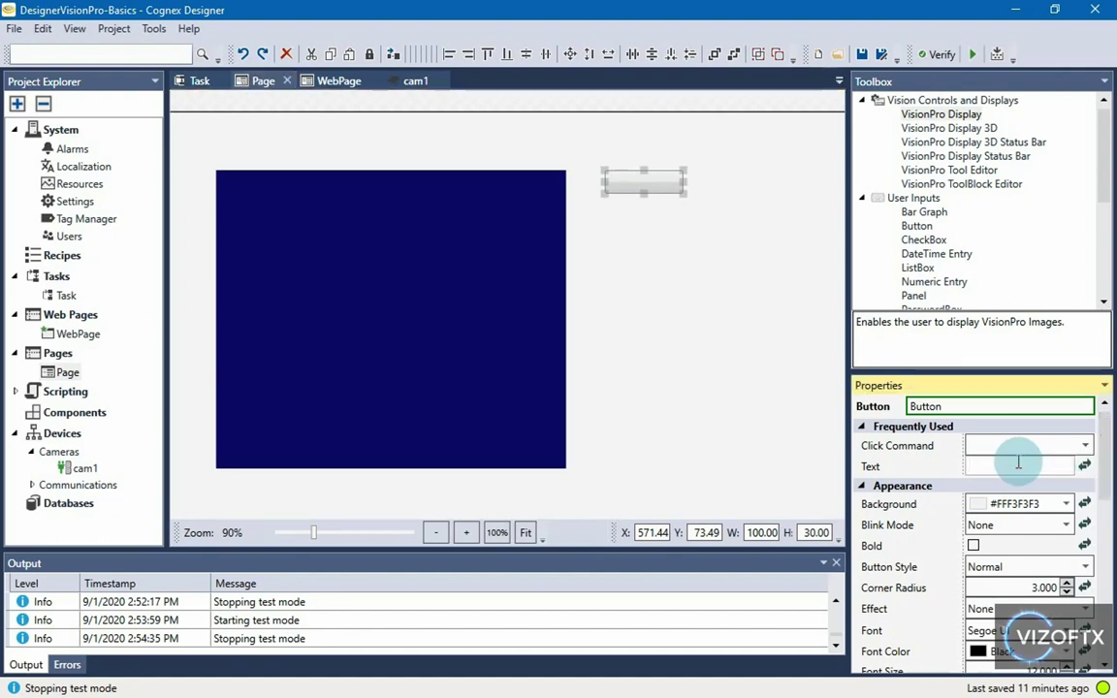
pyautogui.write('Ru')
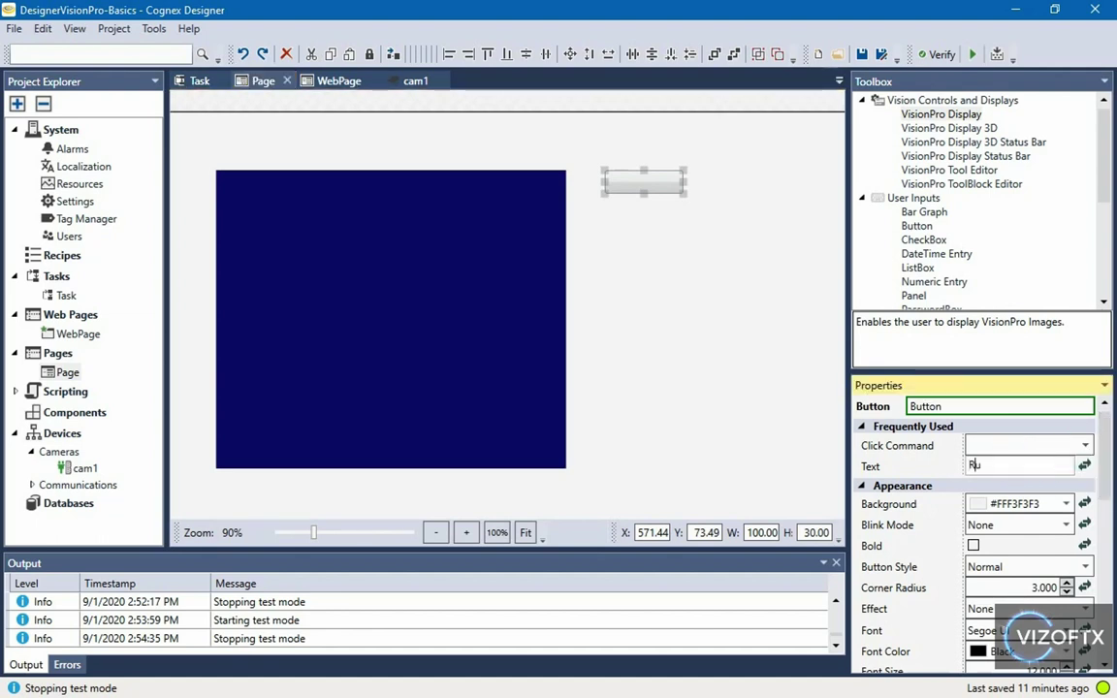
pyautogui.write('n one')
pyautogui.press('BackSpace')
pyautogui.press('BackSpace')
pyautogui.press('BackSpace')
pyautogui.press('Return')
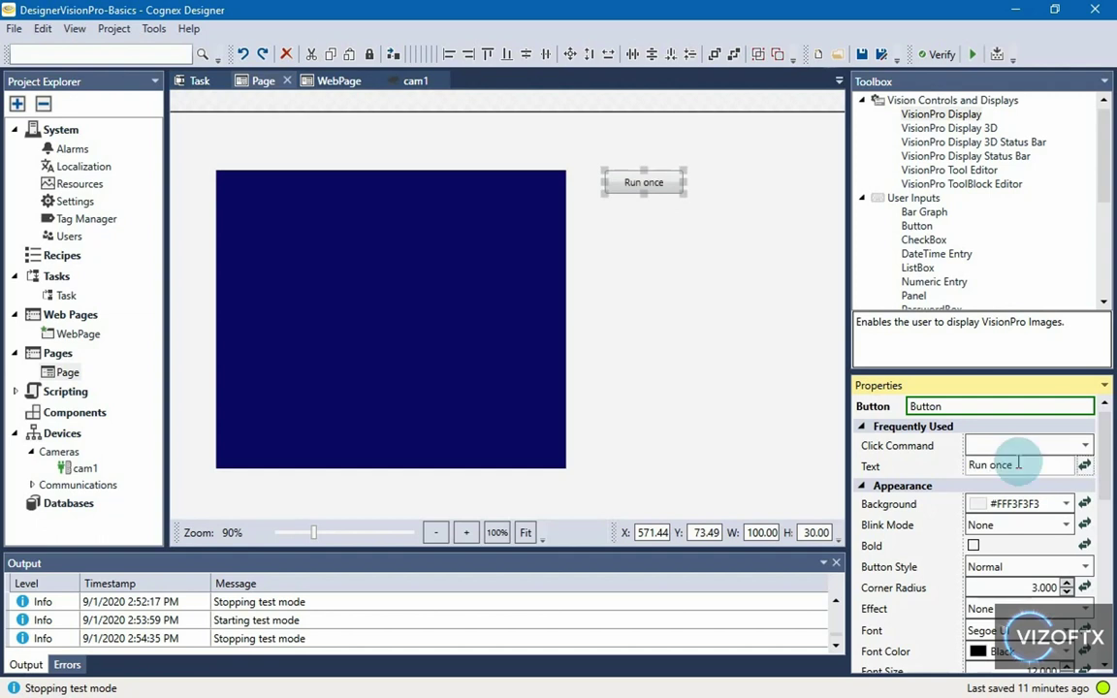
pyautogui.click(1086, 447)
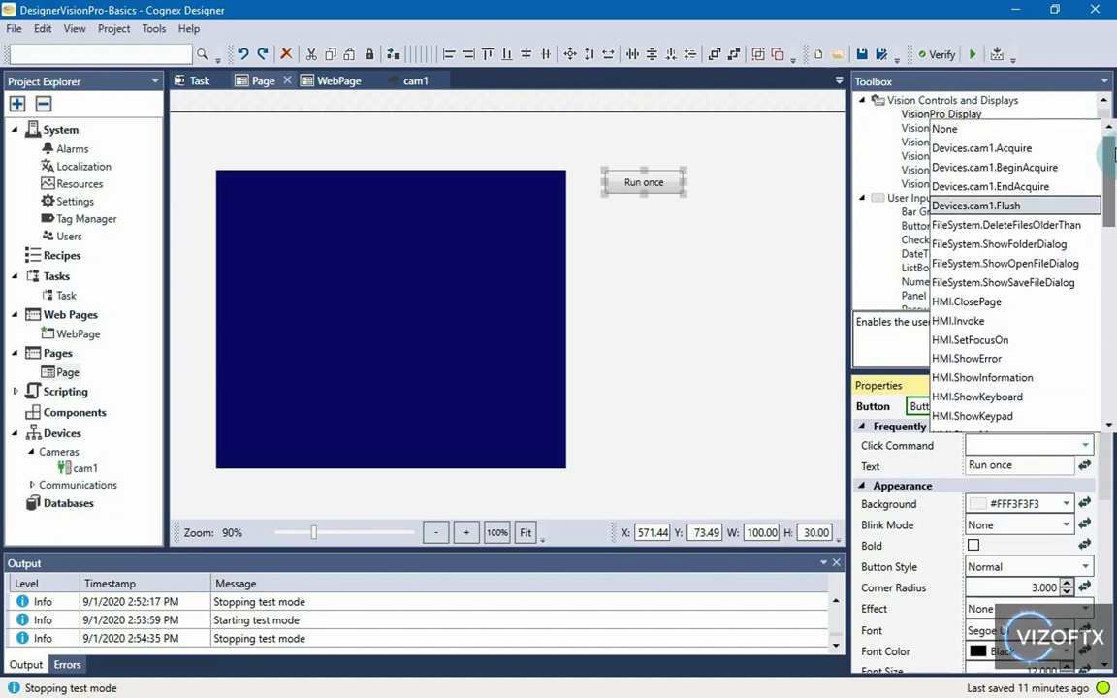
pyautogui.moveTo(1111, 156); pyautogui.dragTo(1103, 380)
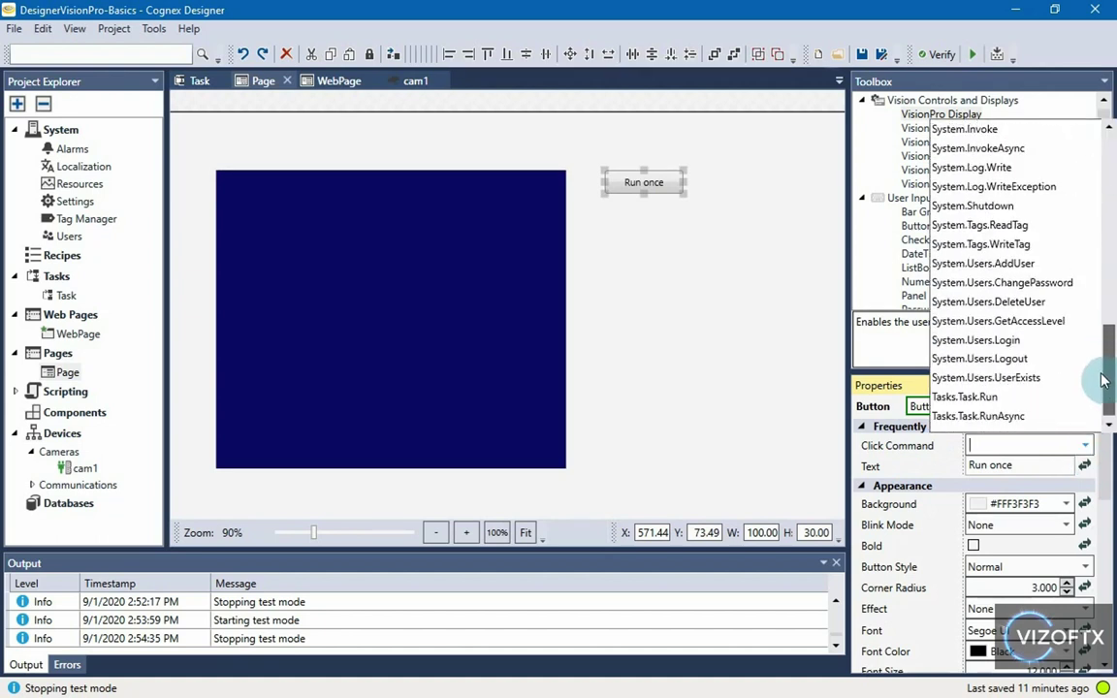
pyautogui.click(1006, 399)
pyautogui.click(732, 251)
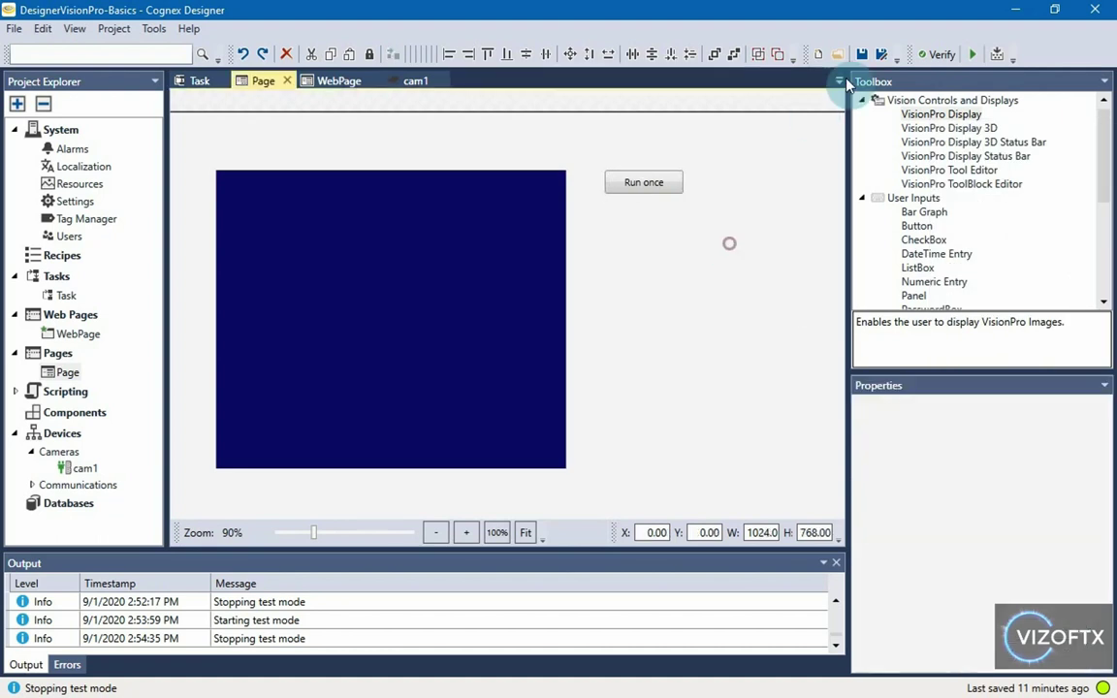
pyautogui.click(975, 56)
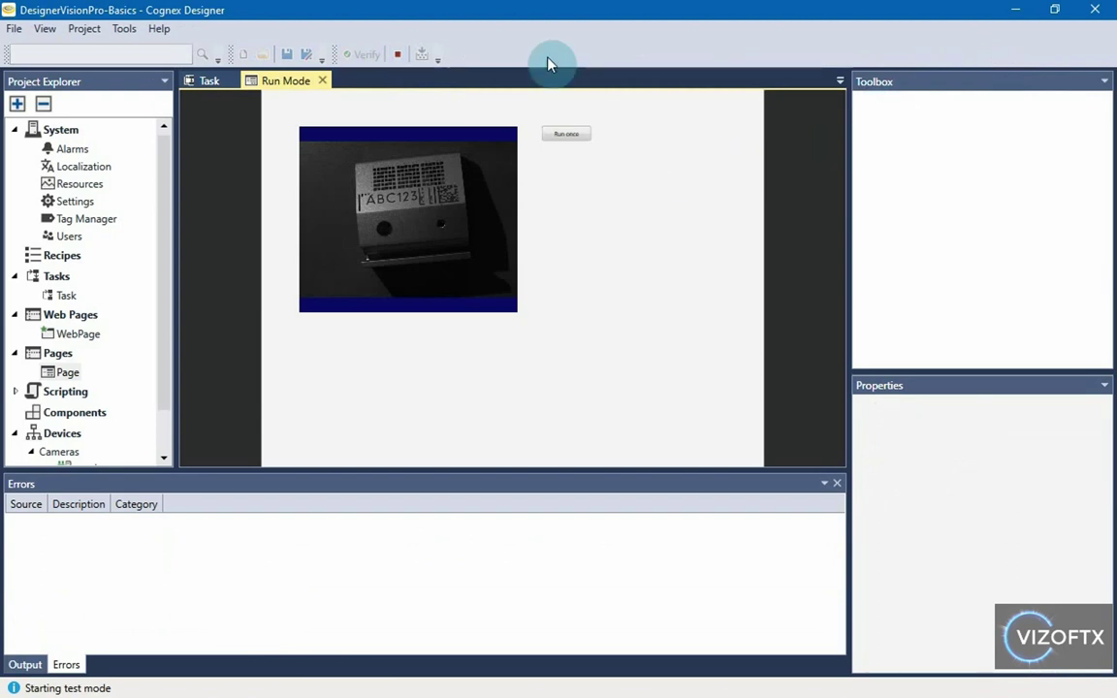
pyautogui.click(559, 134)
pyautogui.click(559, 135)
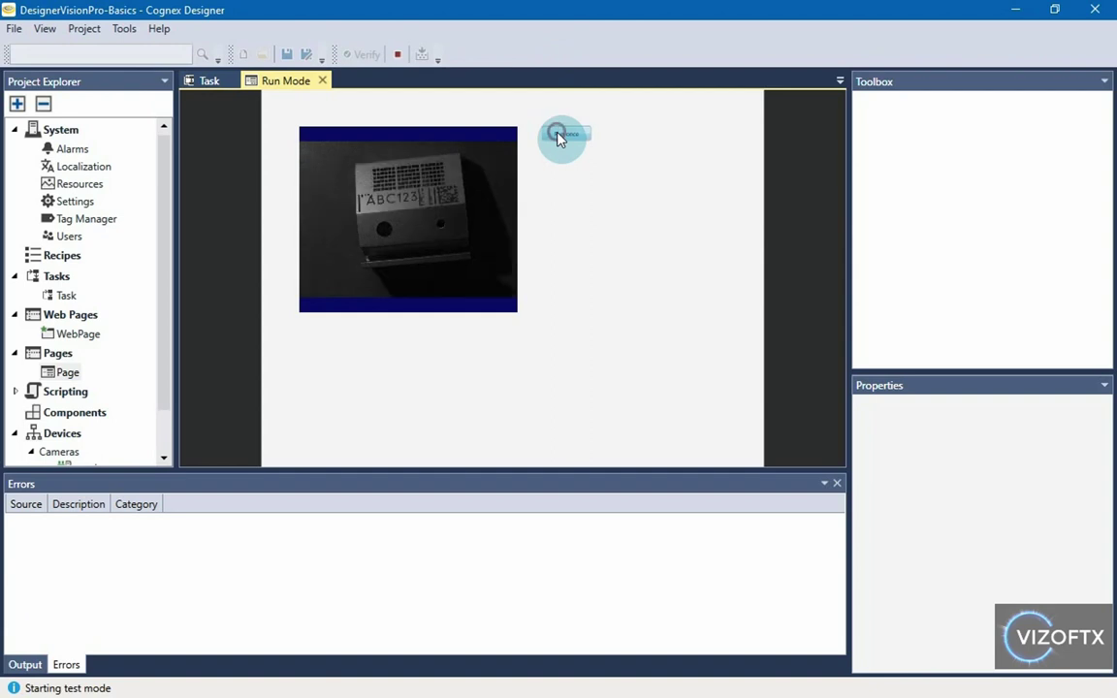
pyautogui.click(558, 135)
pyautogui.click(559, 135)
pyautogui.click(559, 135)
pyautogui.click(558, 135)
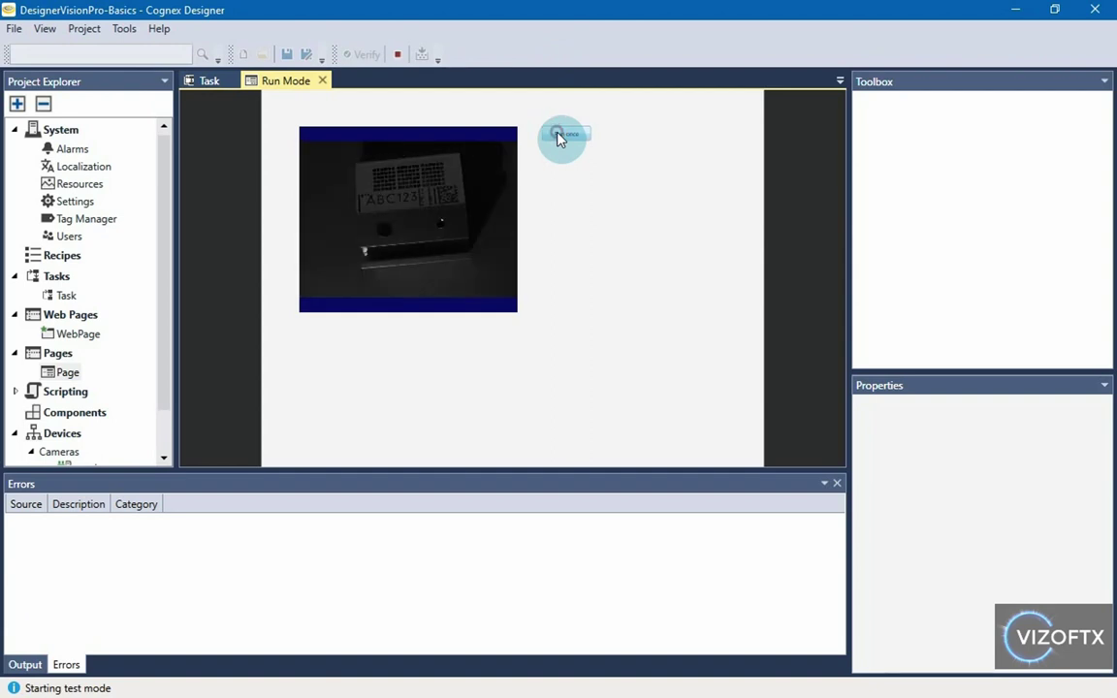
pyautogui.click(559, 134)
pyautogui.click(392, 56)
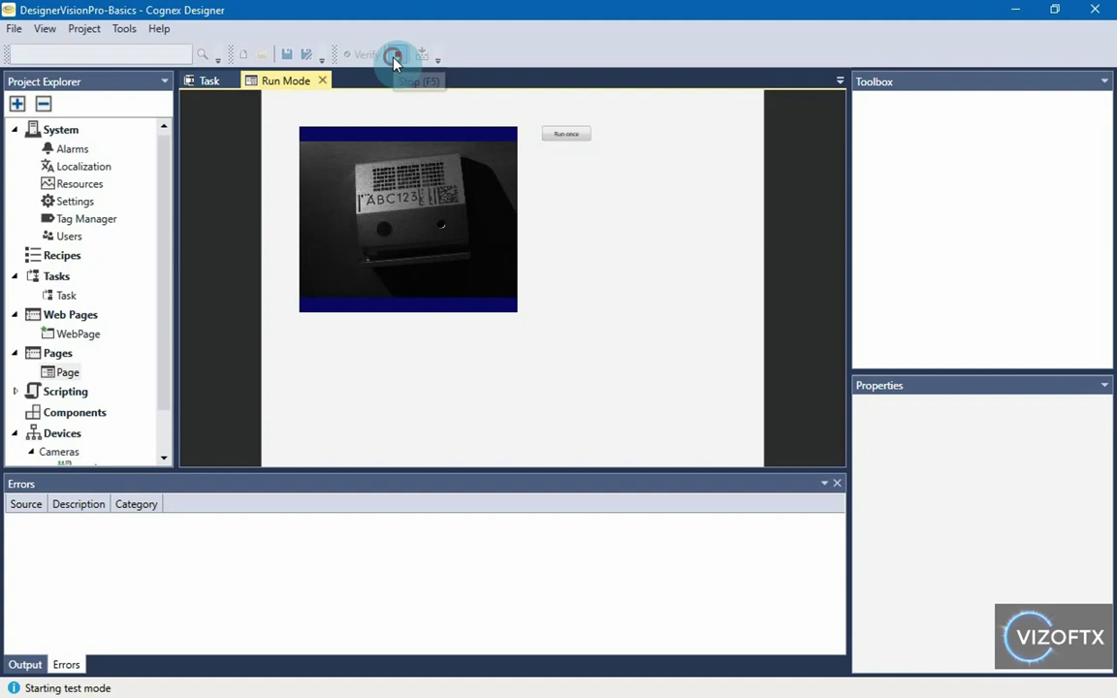
# - Rename the Task to MainTask in the Project Explorer
pyautogui.click(575, 119)
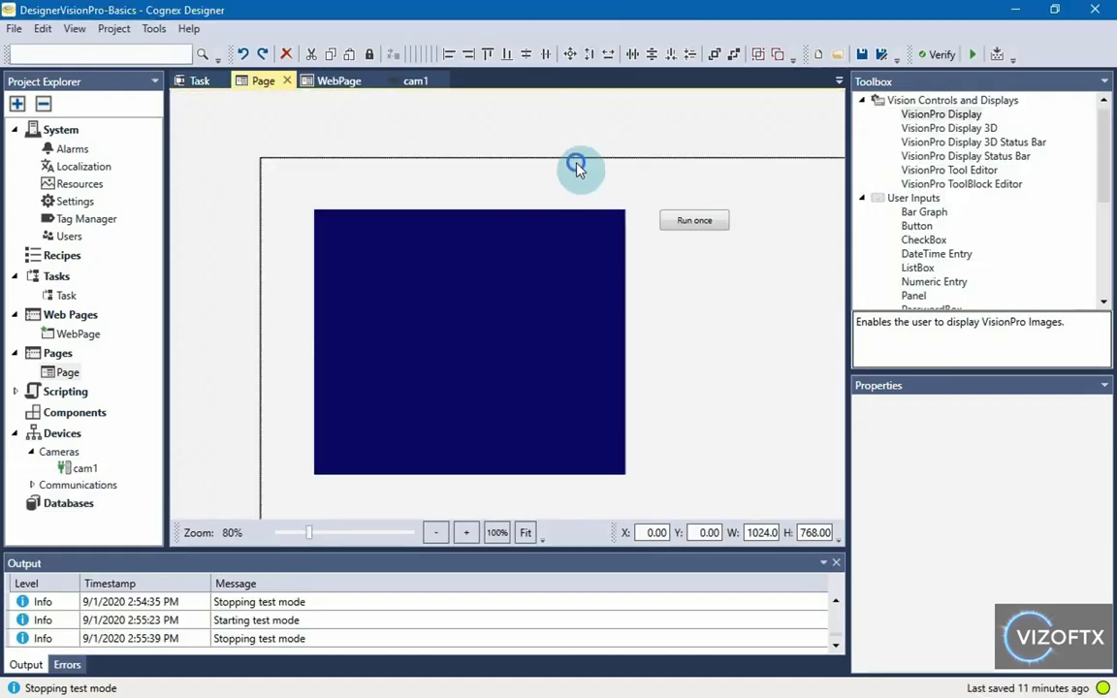
pyautogui.click(194, 82)
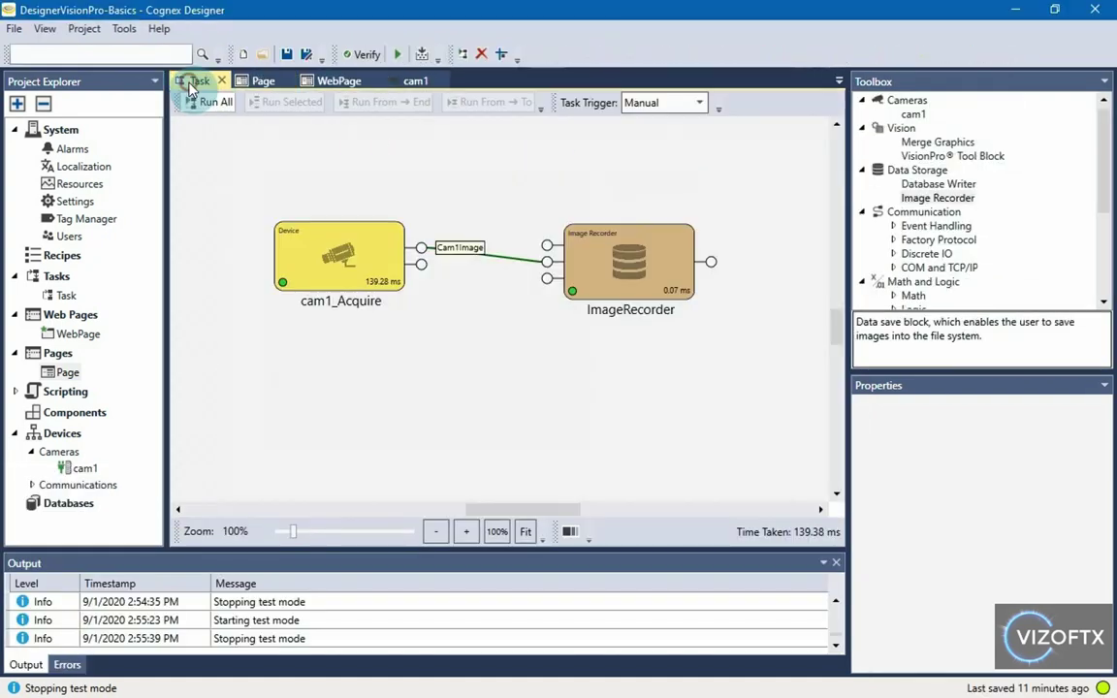
pyautogui.click(60, 297)
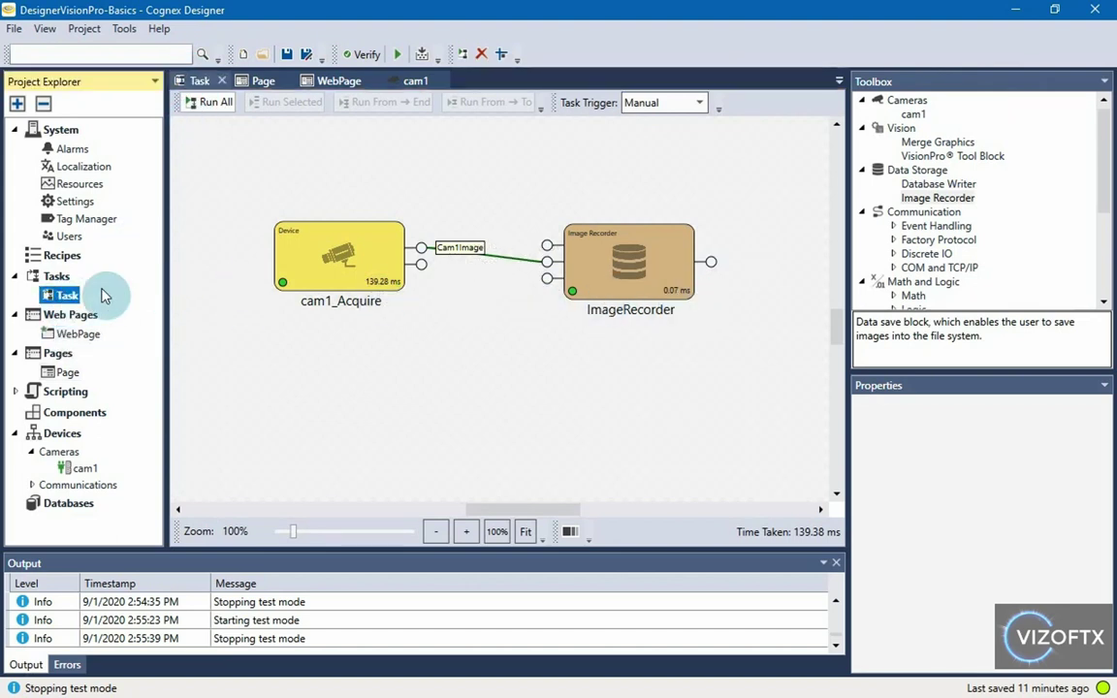
pyautogui.rightClick(66, 296)
pyautogui.click(109, 414)
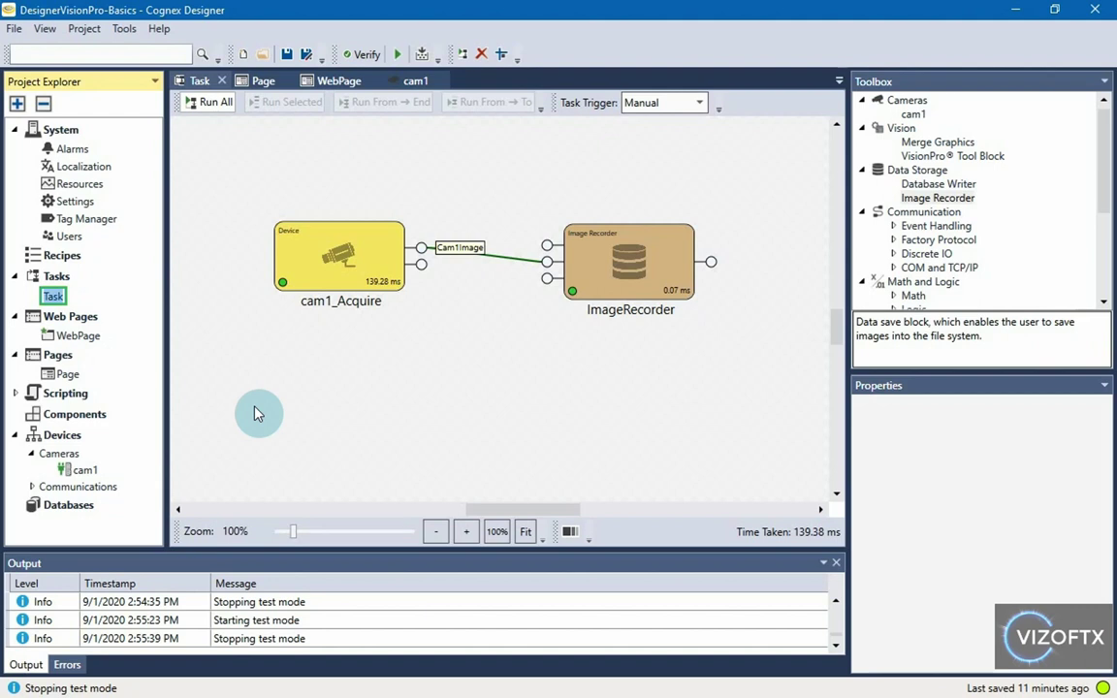
pyautogui.write('Main')
pyautogui.press('Return')
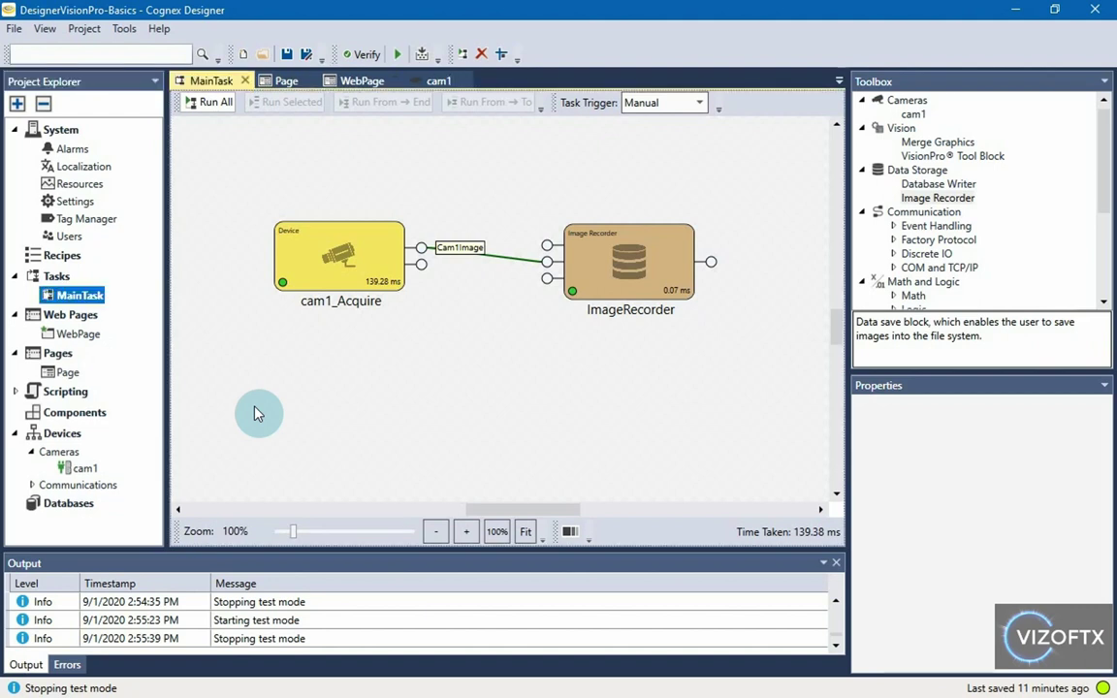
# - Check that the Run once button now runs Tasks.MainTask.Run, then open the MainTask diagram
pyautogui.click(70, 293)
pyautogui.rightClick(68, 295)
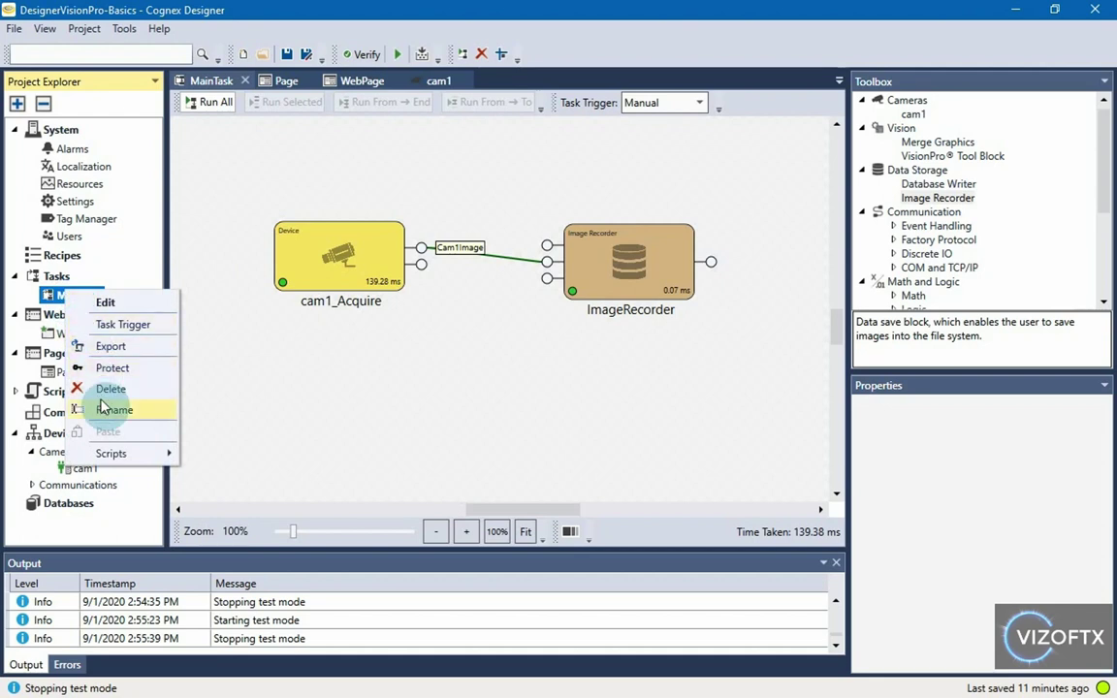
pyautogui.click(266, 374)
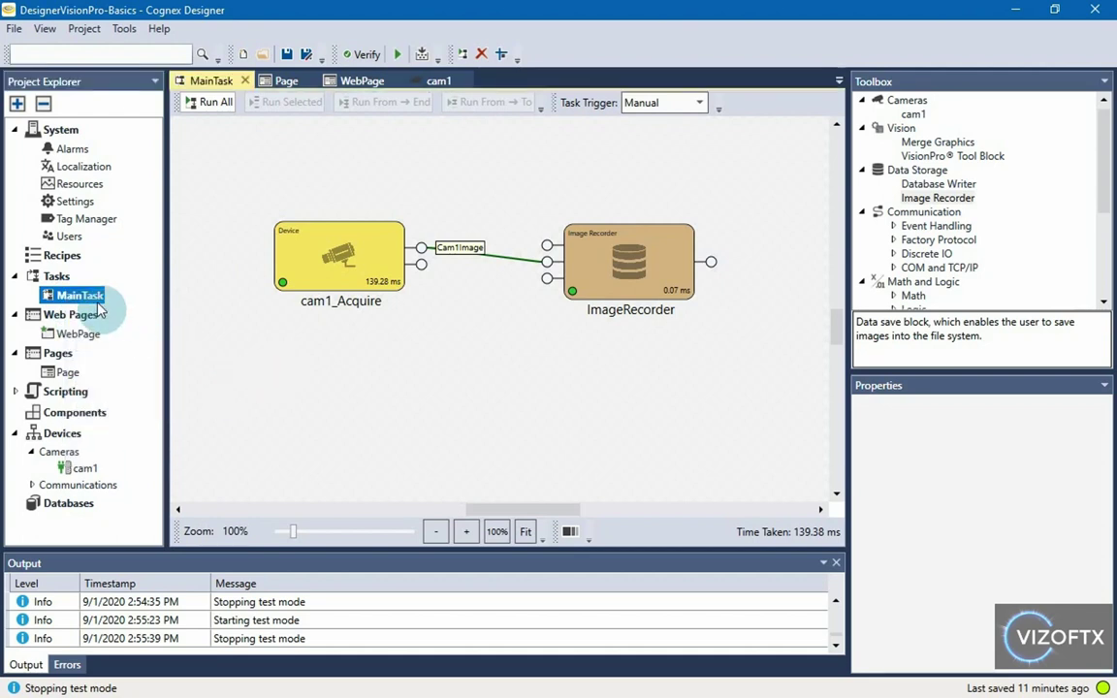
pyautogui.doubleClick(74, 376)
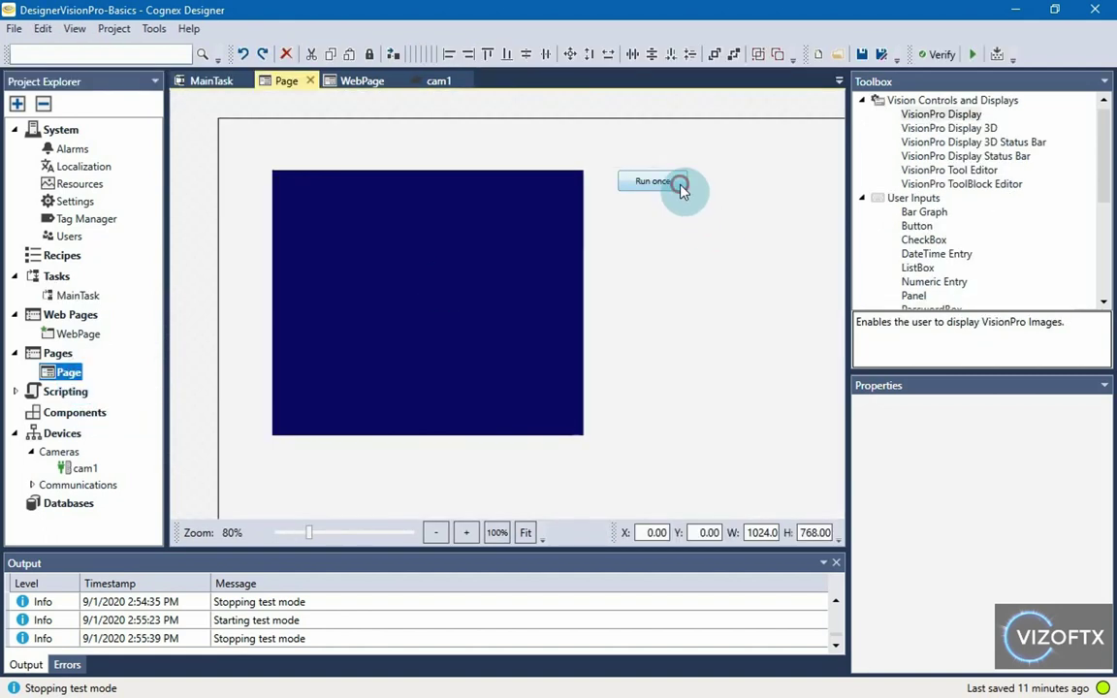
pyautogui.click(682, 187)
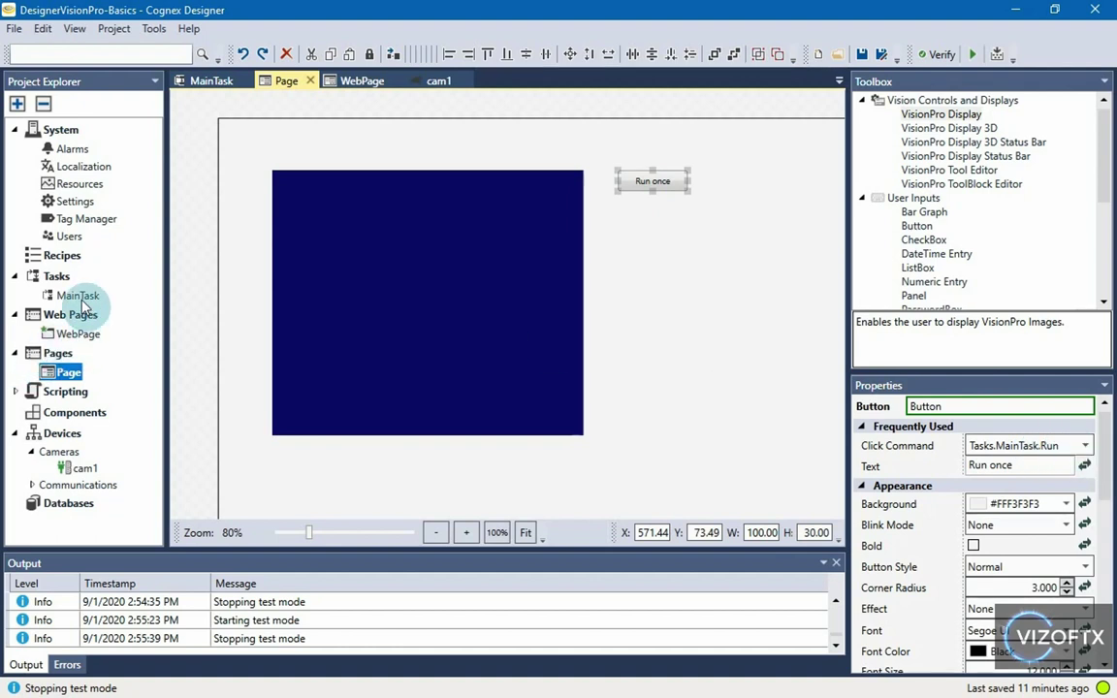
pyautogui.click(79, 296)
pyautogui.doubleClick(83, 301)
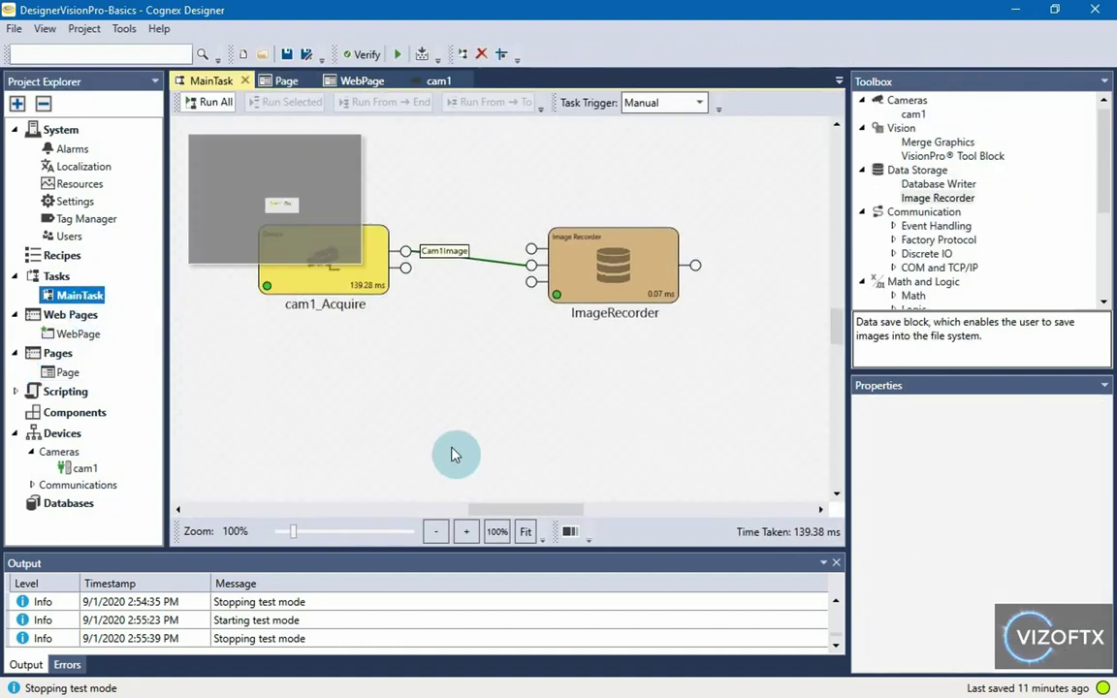
# - Reset the MainTask diagram to 100% zoom, reposition it, and select the ImageRecorder block
pyautogui.click(437, 531)
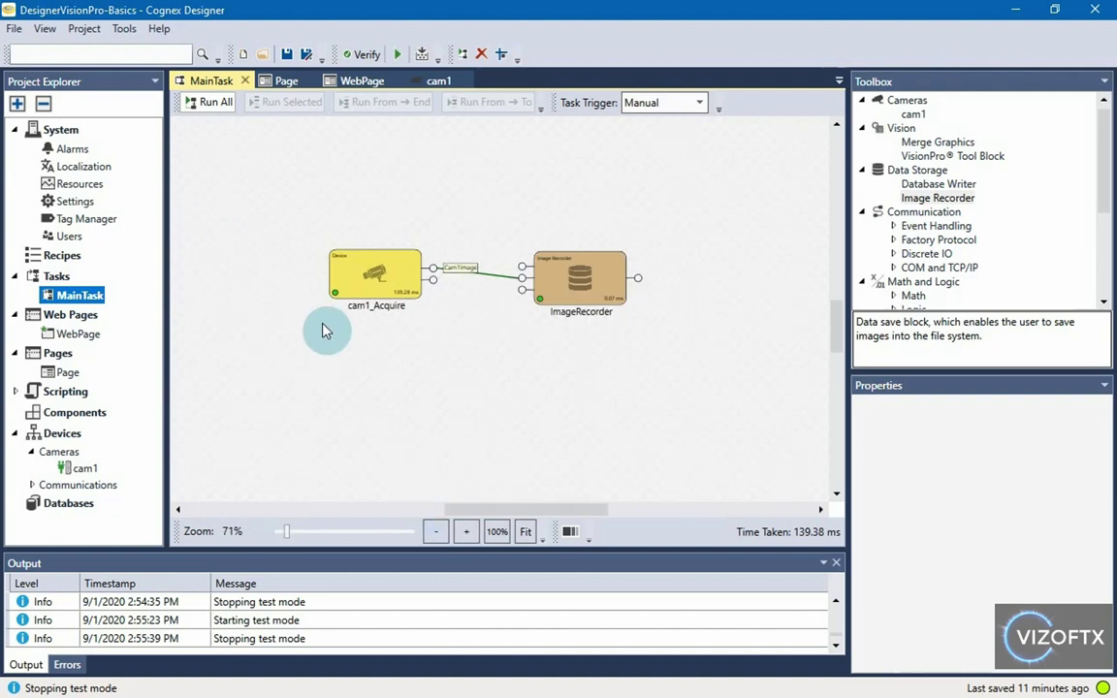
pyautogui.click(467, 539)
pyautogui.click(64, 299)
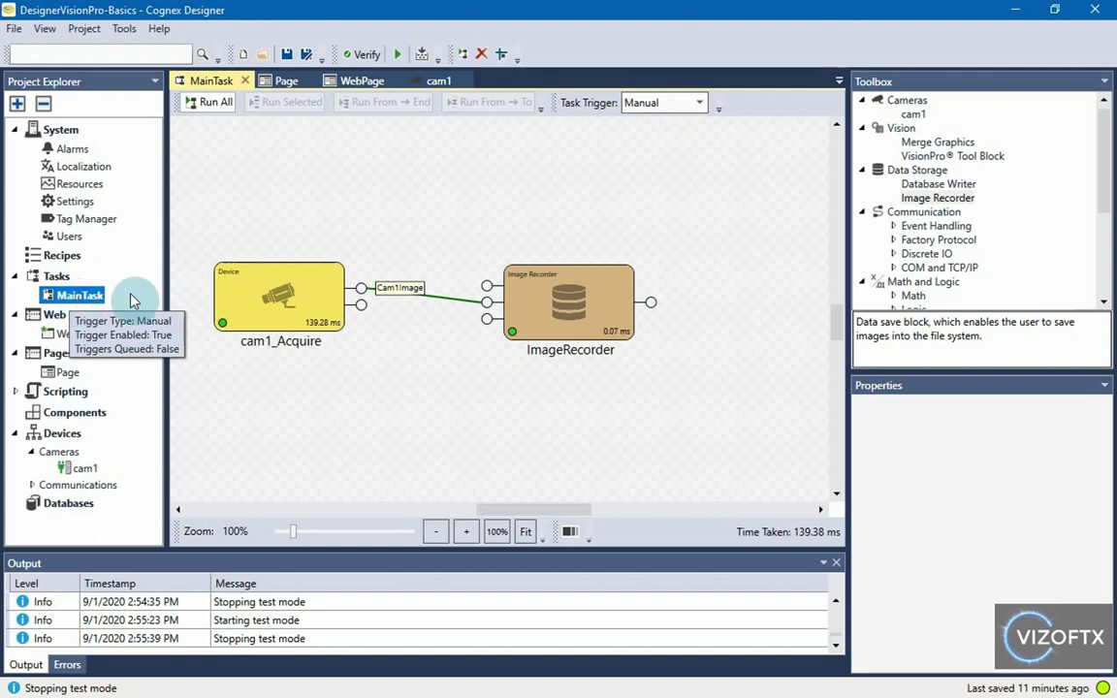
pyautogui.moveTo(693, 284); pyautogui.dragTo(704, 254)
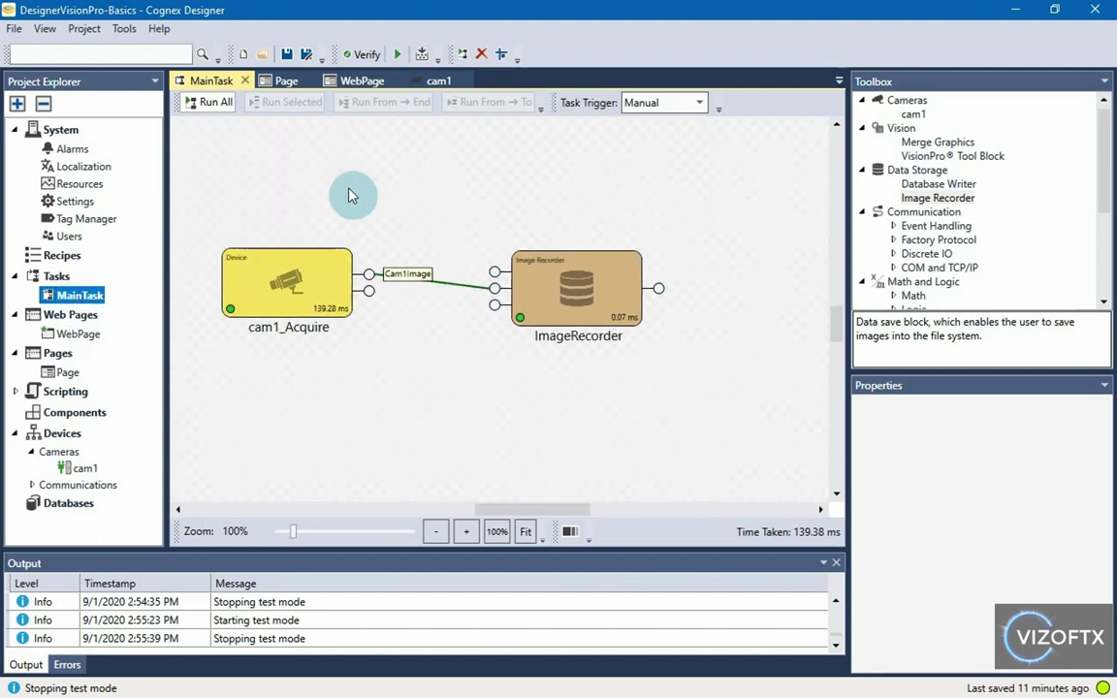
pyautogui.moveTo(81, 308)
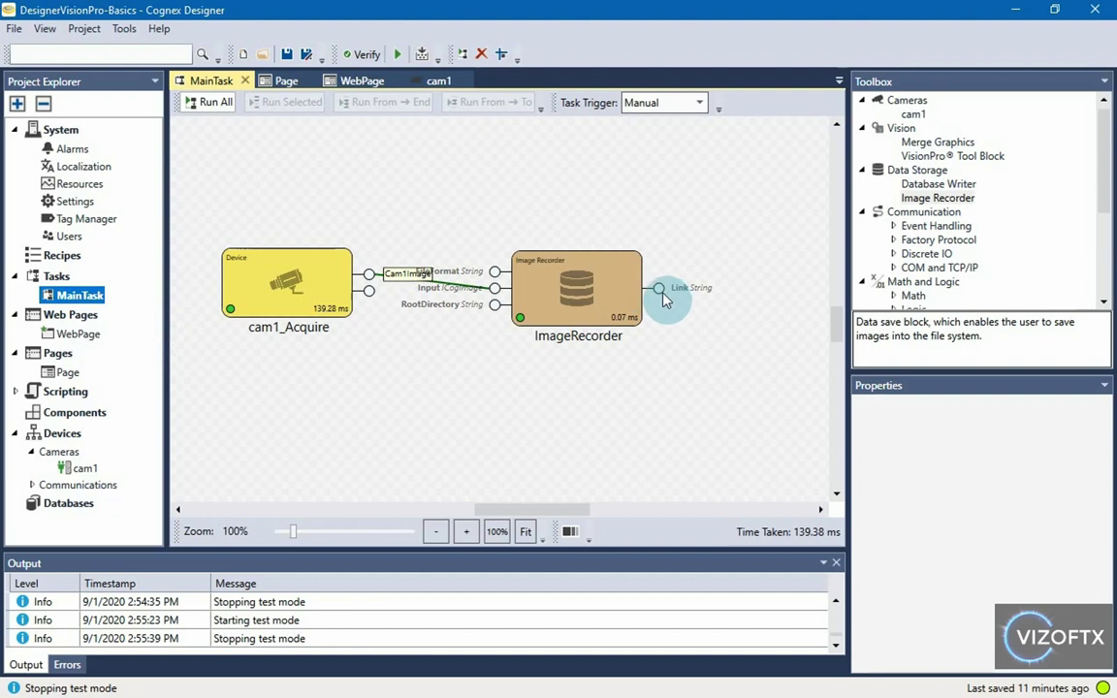
pyautogui.click(544, 258)
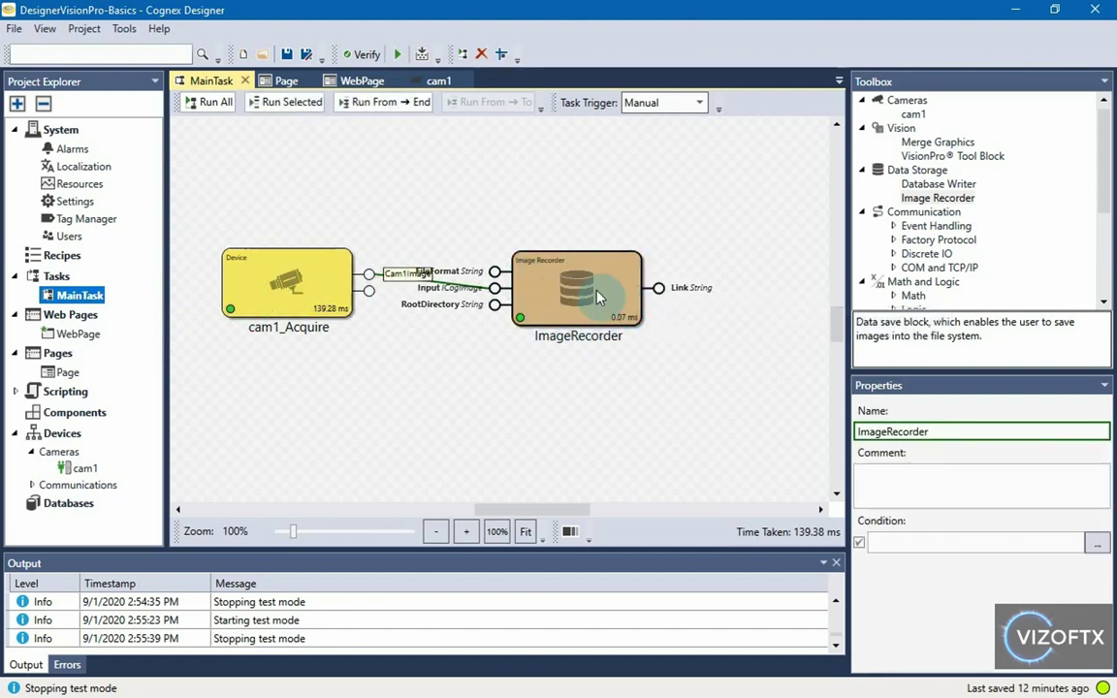
# - Open the NewImages folder and flip through the recorded .bmp images in IrfanView
pyautogui.doubleClick(611, 307)
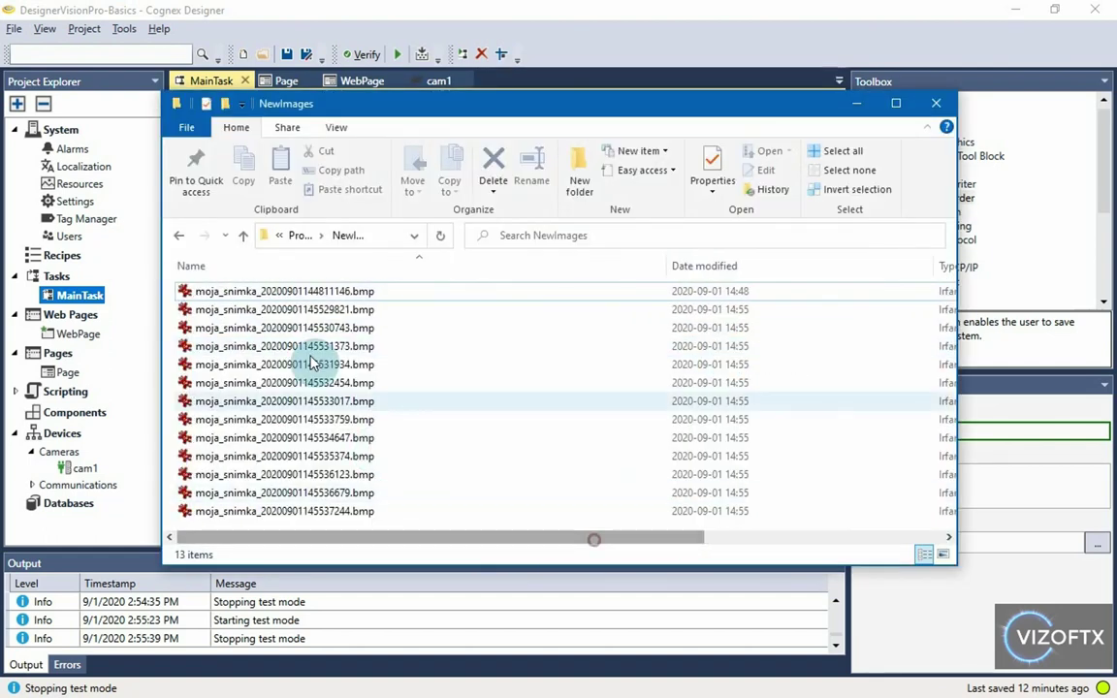
pyautogui.doubleClick(300, 293)
pyautogui.scroll(-7, 296, 298)
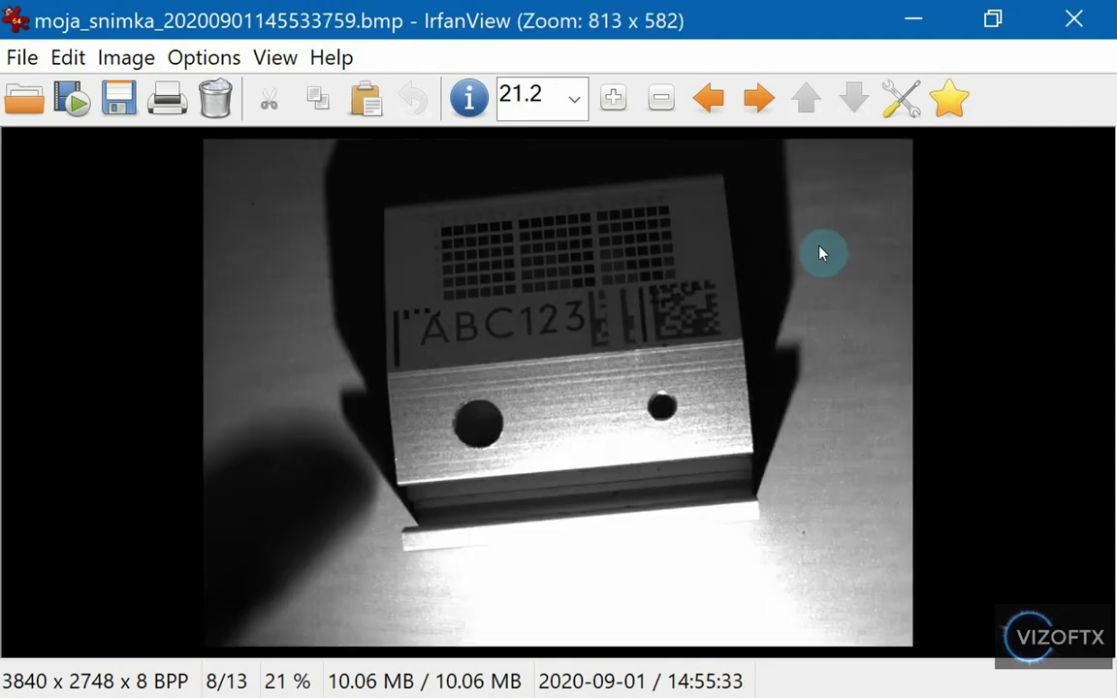
pyautogui.scroll(-5, 819, 254)
pyautogui.click(1074, 20)
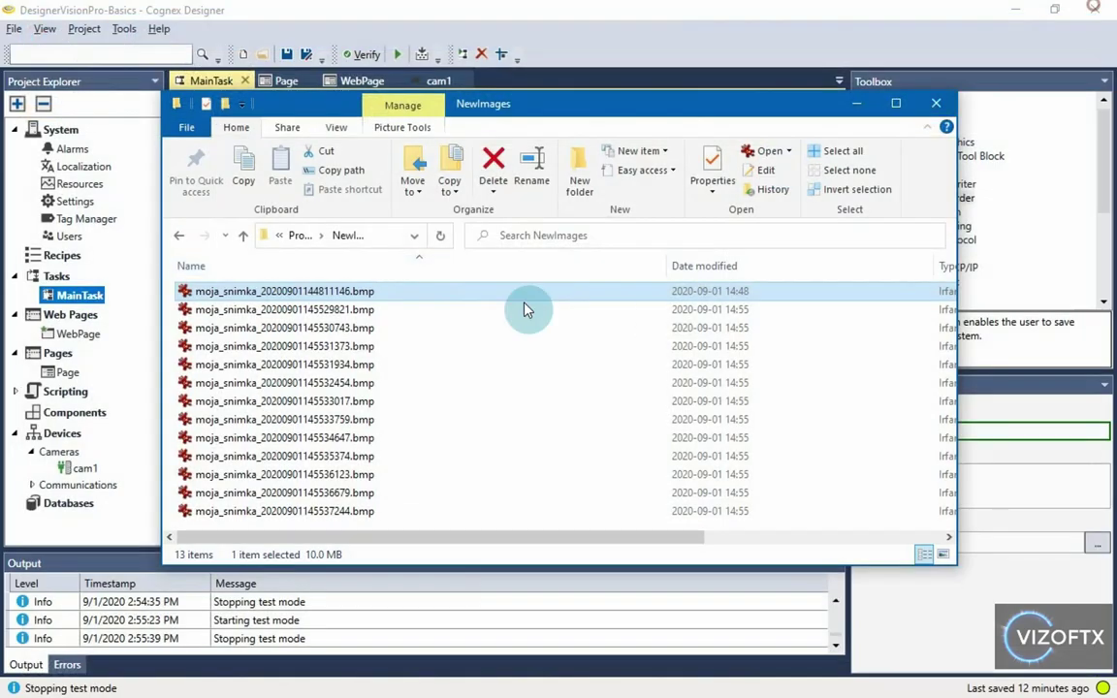
pyautogui.hscroll(10, 463, 364)
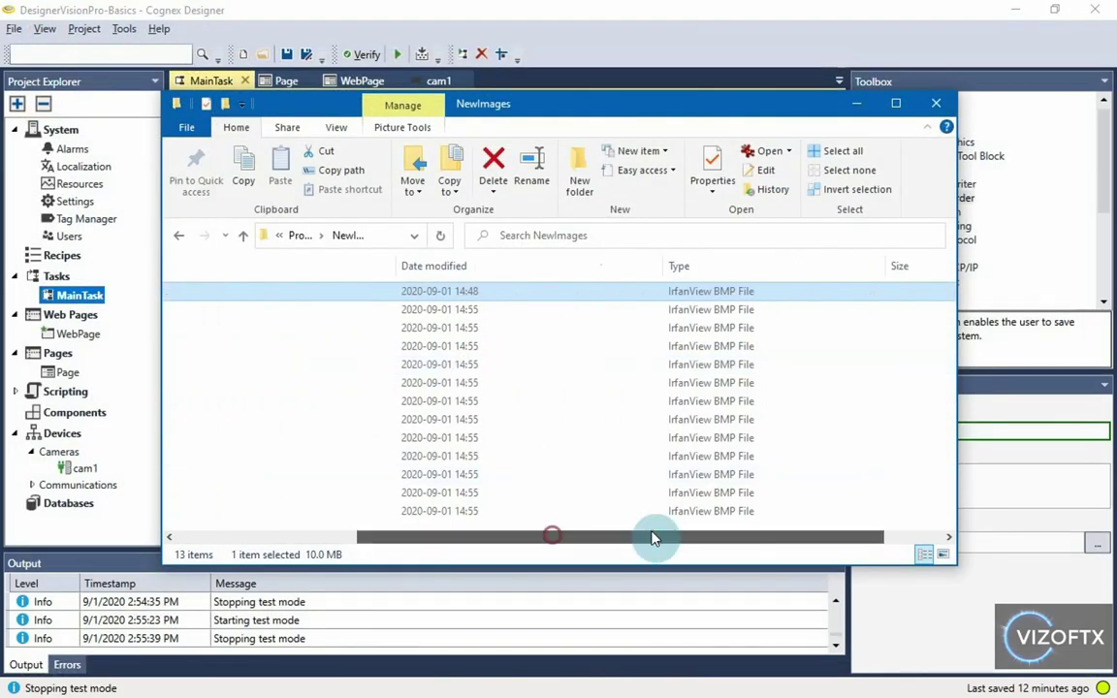
# - Nudge the ImageRecorder block right on the MainTask canvas and reselect it to view its Condition
pyautogui.click(715, 8)
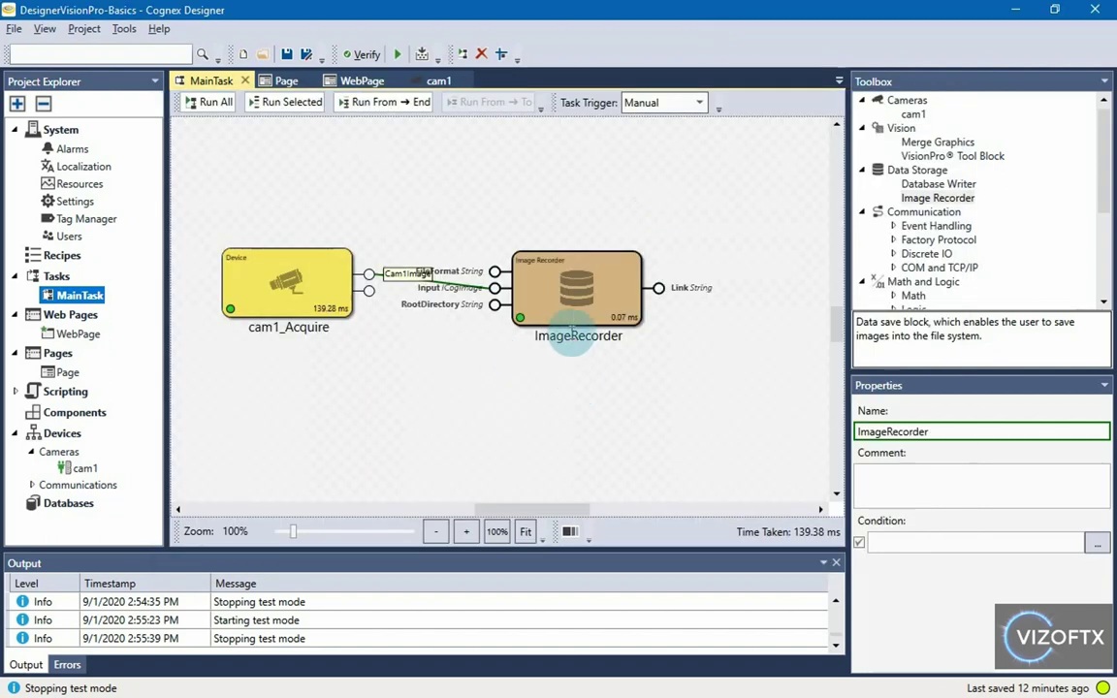
pyautogui.moveTo(567, 315); pyautogui.dragTo(594, 310)
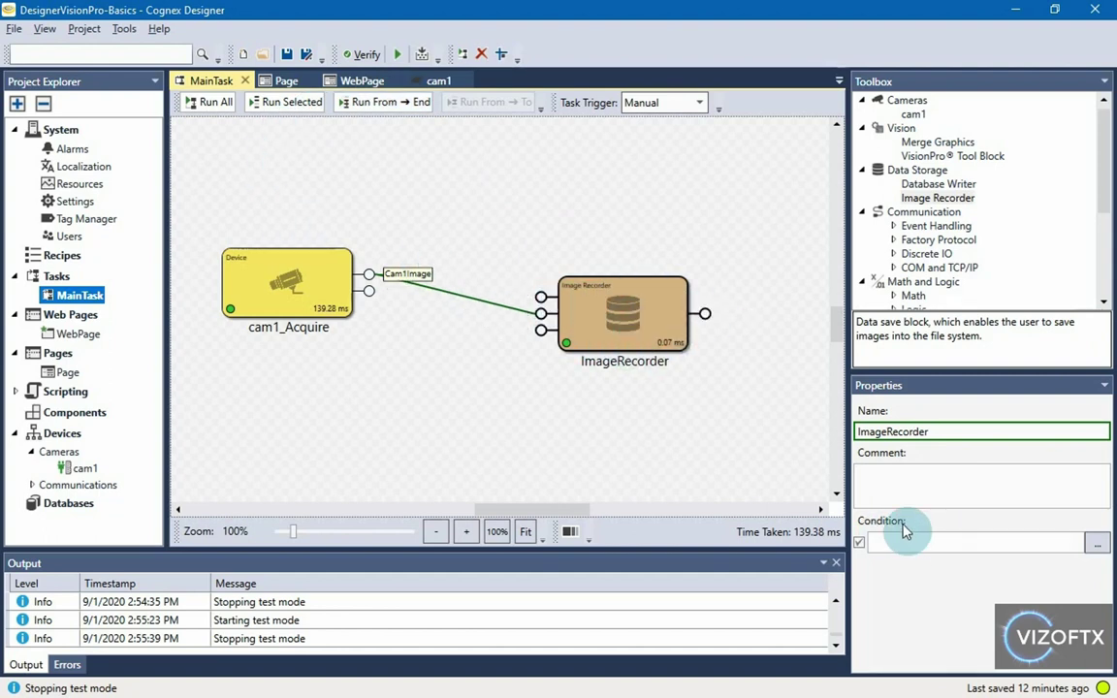
pyautogui.click(935, 542)
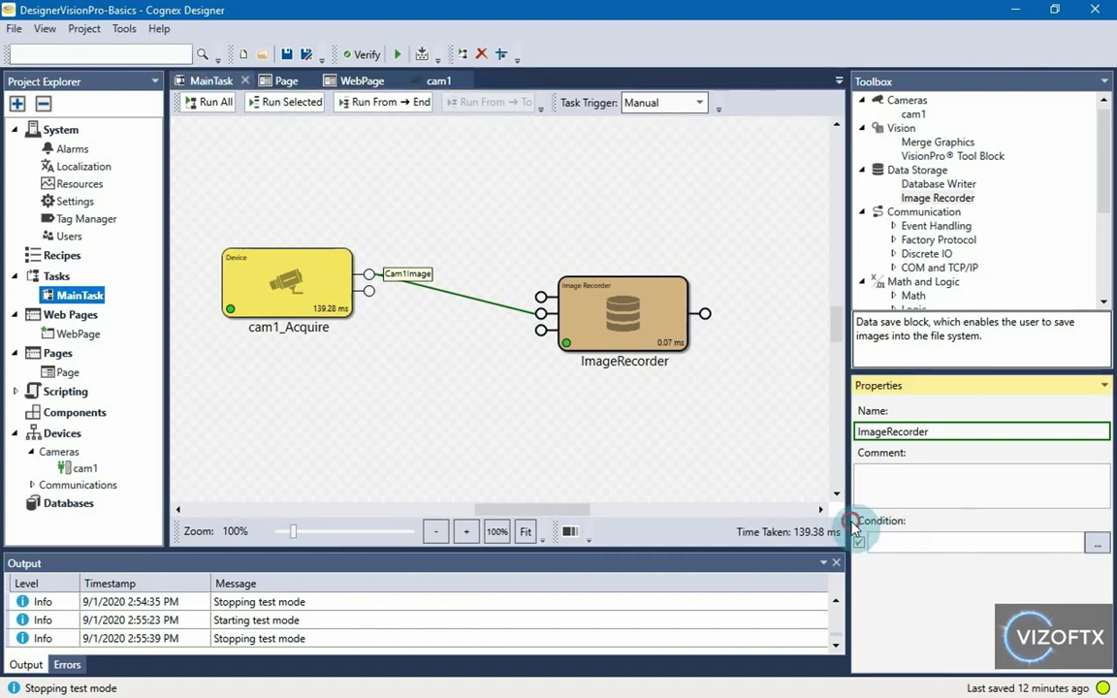
pyautogui.click(810, 461)
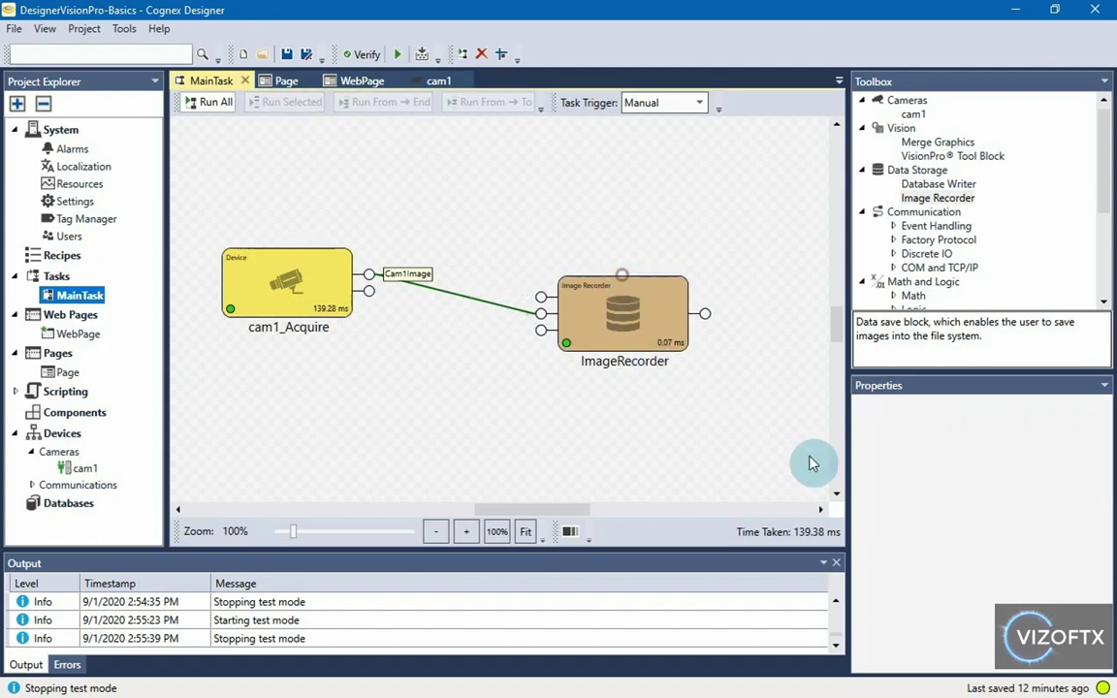
pyautogui.click(590, 319)
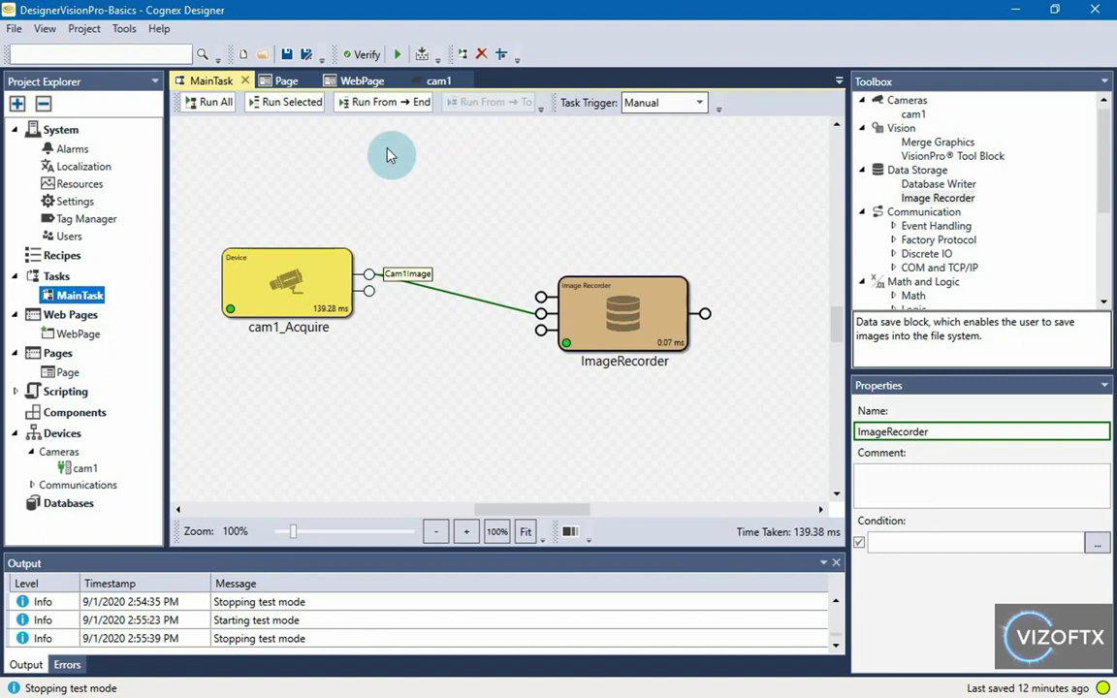
pyautogui.click(947, 541)
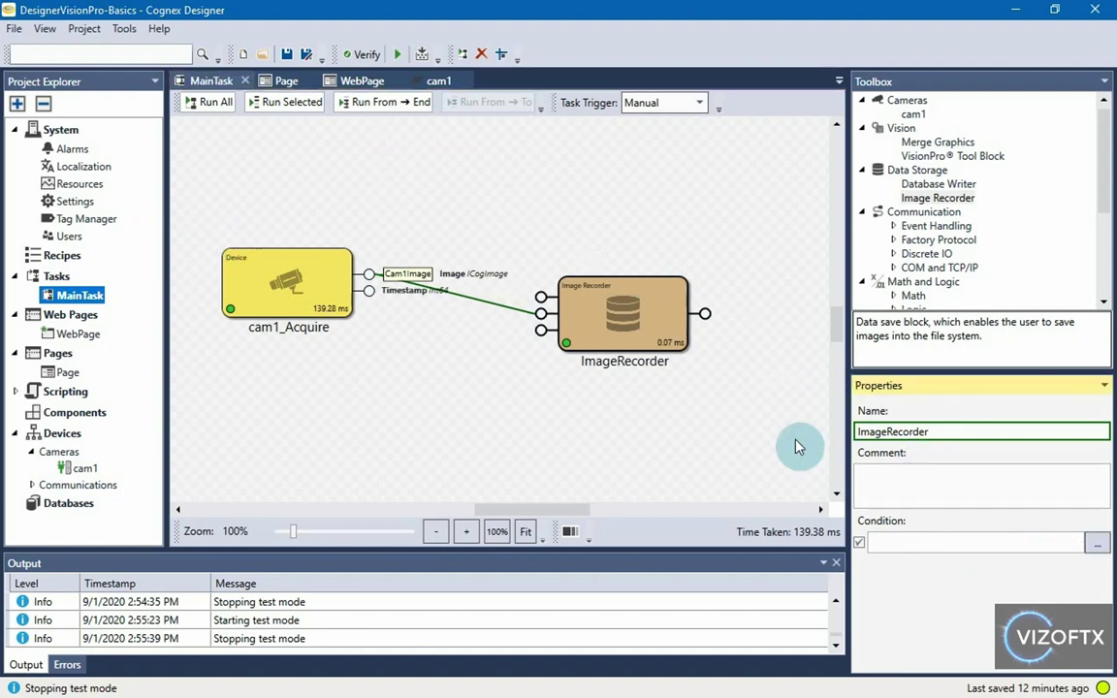
# - Set the ImageRecorder's Condition expression to false
pyautogui.click(1096, 543)
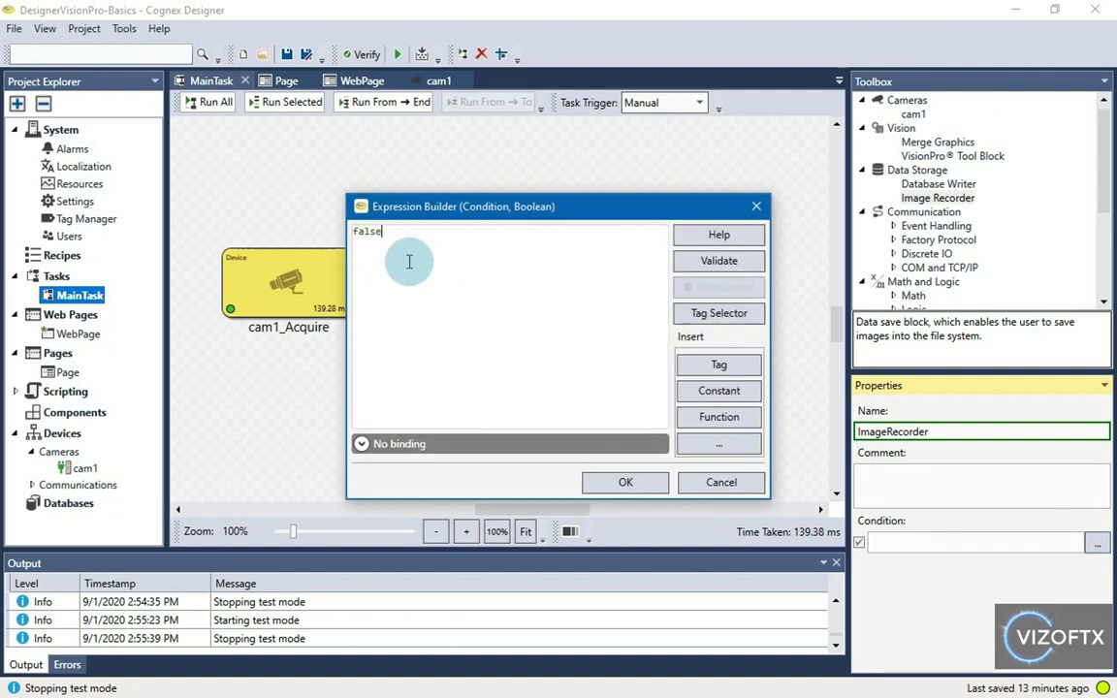
pyautogui.moveTo(369, 444)
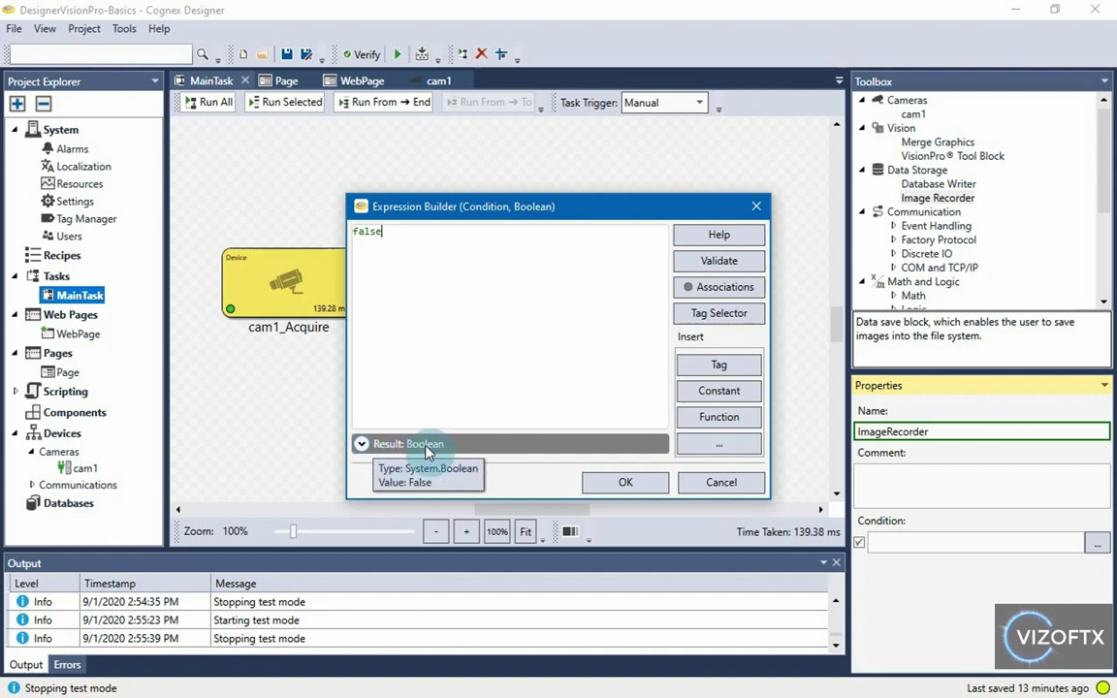
pyautogui.click(598, 479)
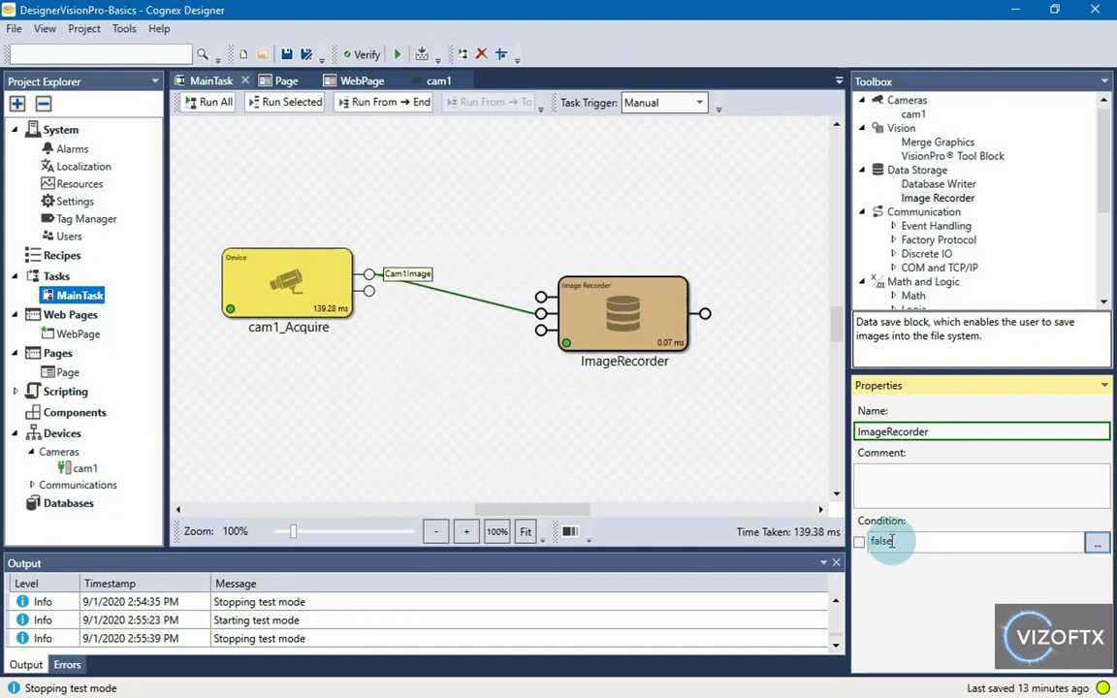
# - Run the whole MainTask once and confirm the ImageRecorder block was skipped
pyautogui.click(194, 104)
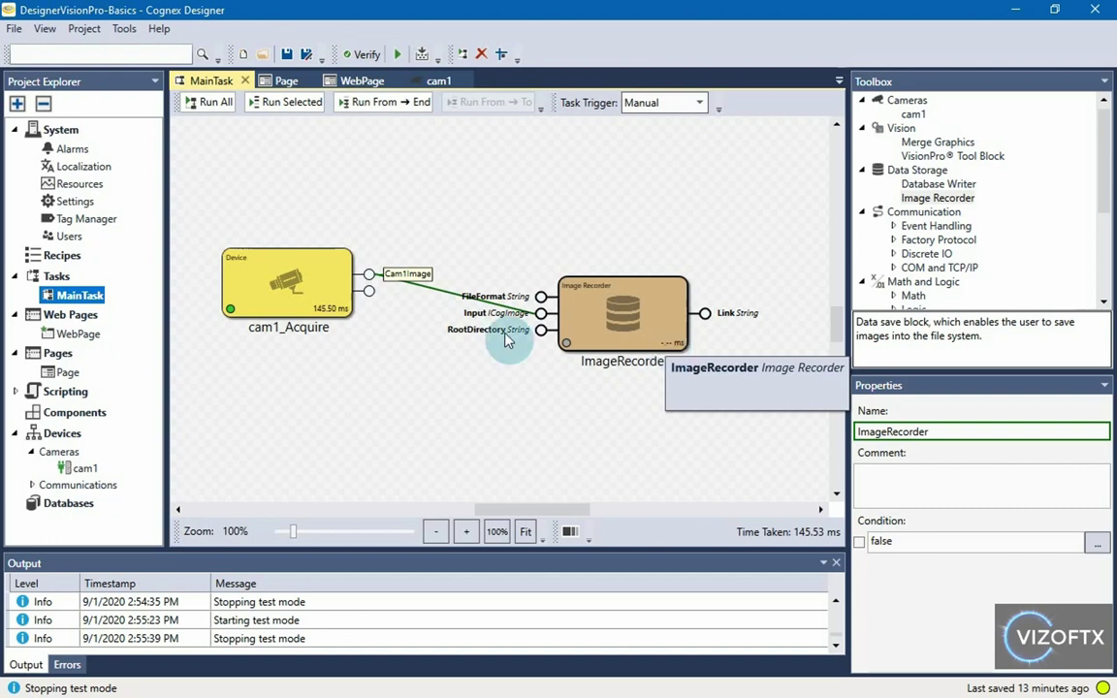
pyautogui.click(283, 281)
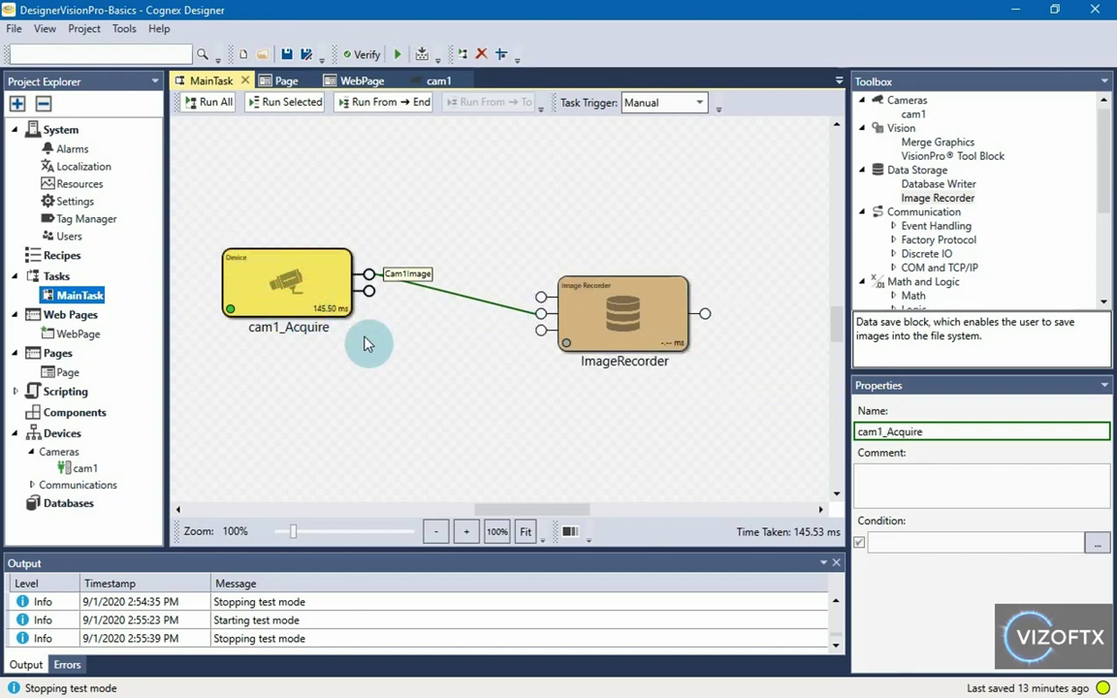
pyautogui.click(582, 312)
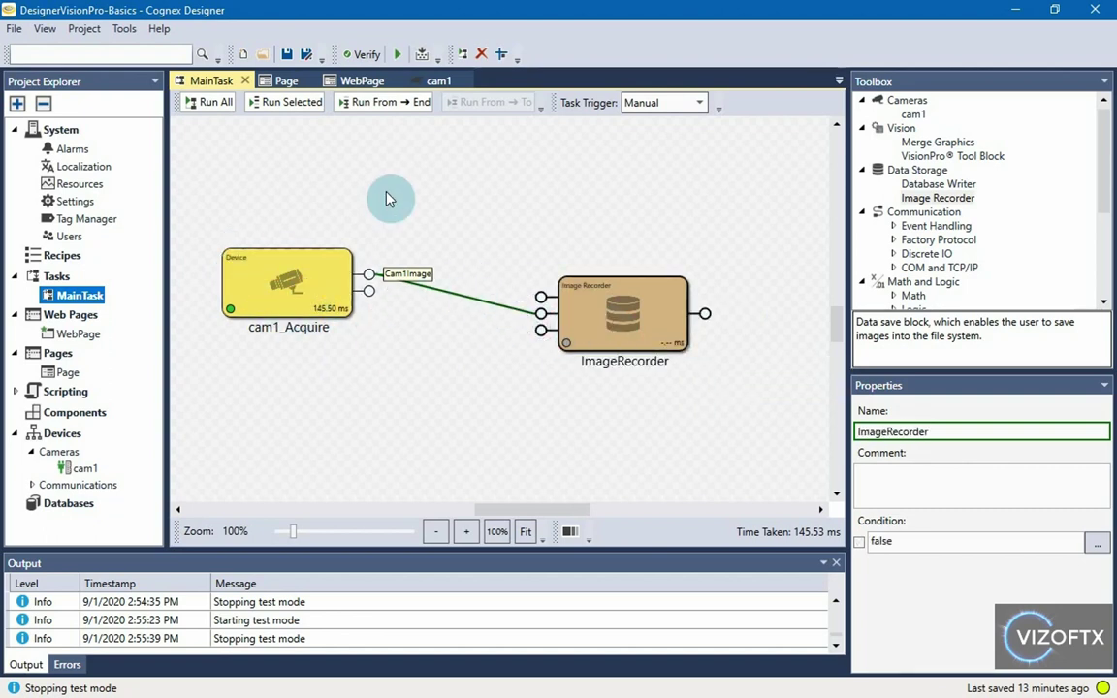
# - Test-run once, confirm NewImages still holds 13 BMP files, then stop test mode
pyautogui.click(397, 53)
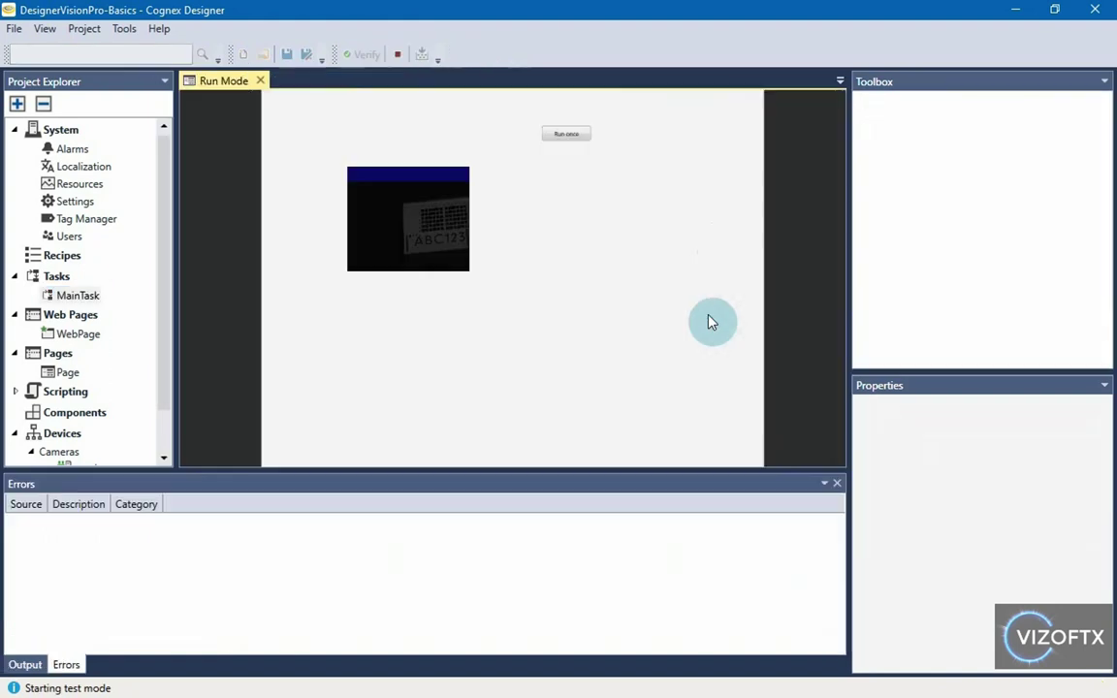
pyautogui.click(572, 136)
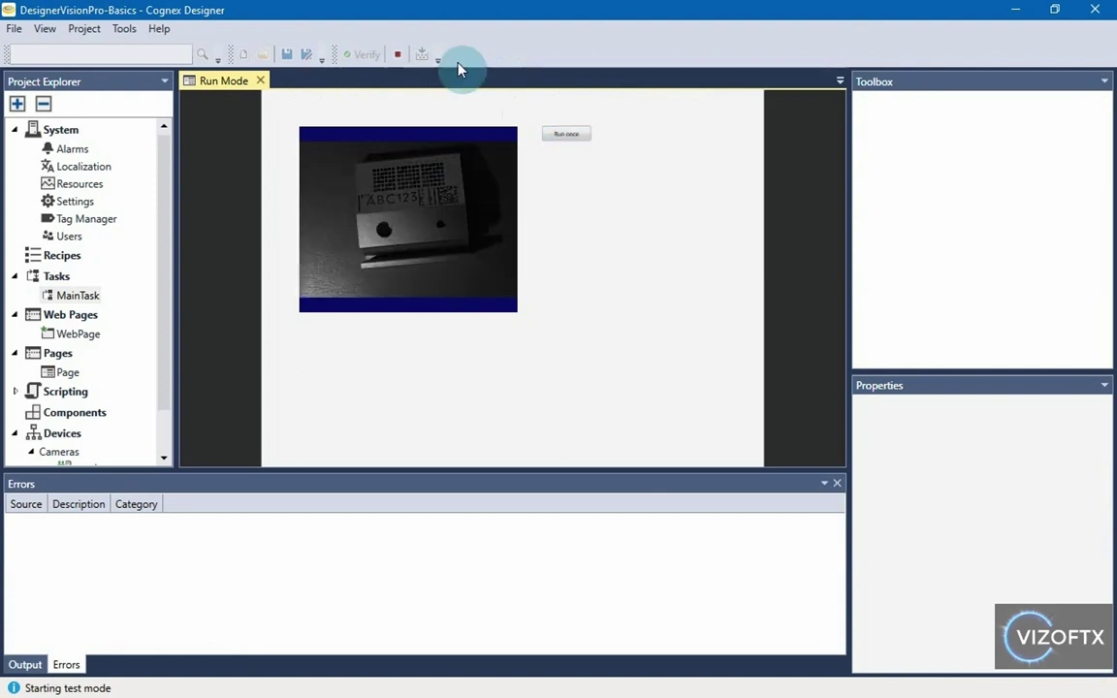
pyautogui.hotkey('alt', 'Tab')
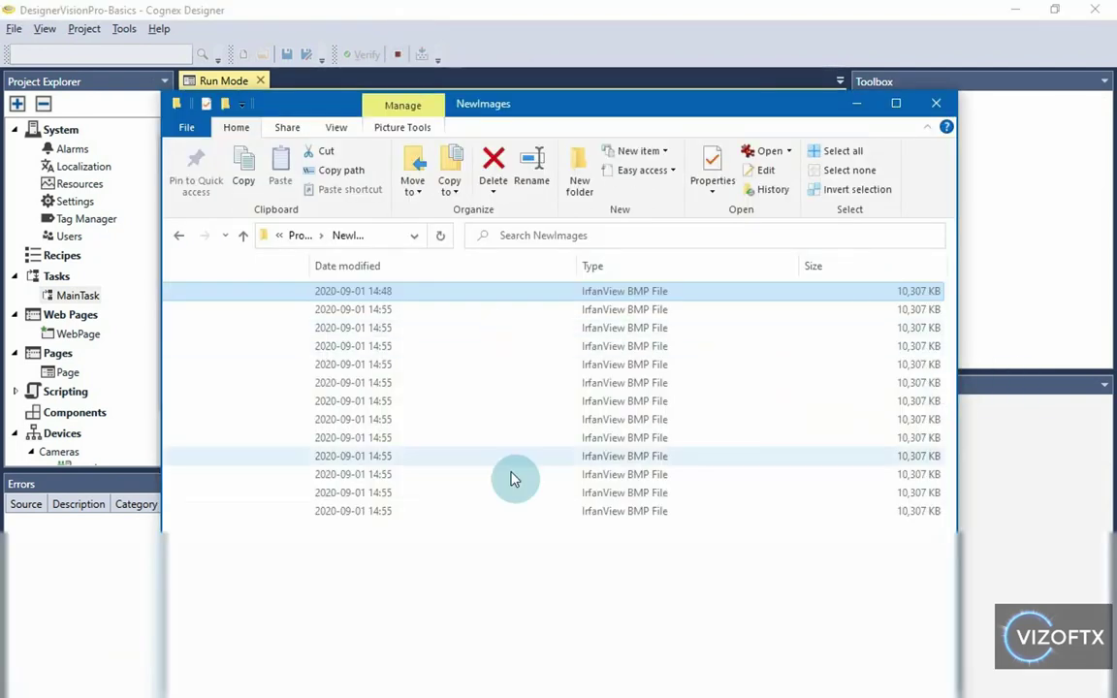
pyautogui.moveTo(511, 536); pyautogui.dragTo(286, 536)
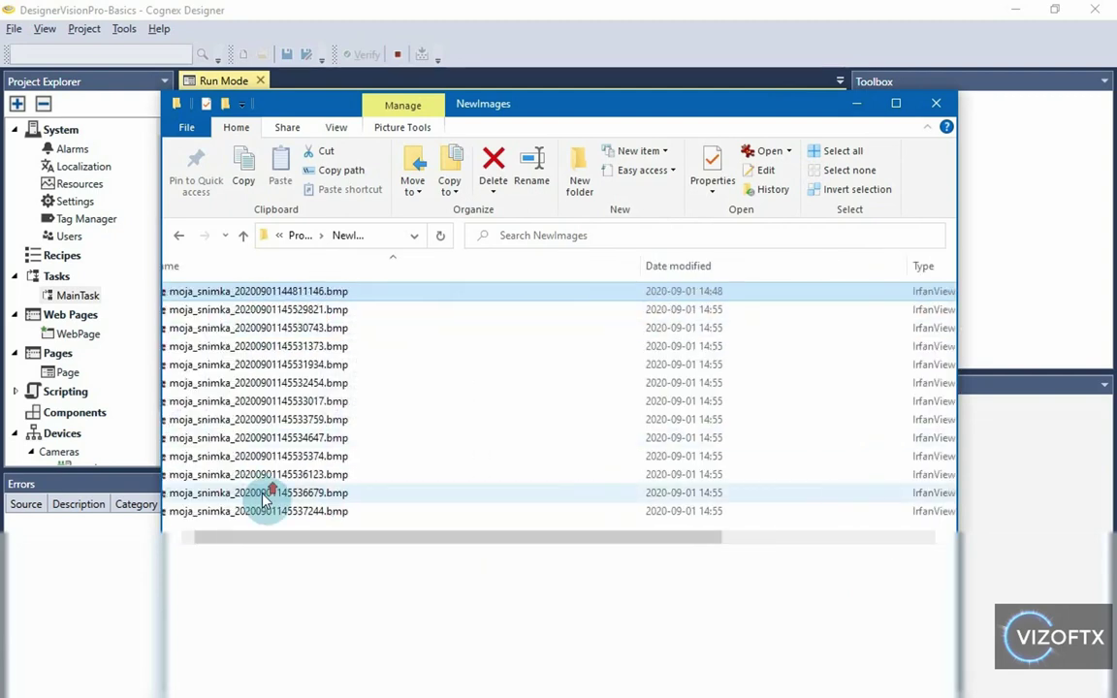
pyautogui.click(515, 8)
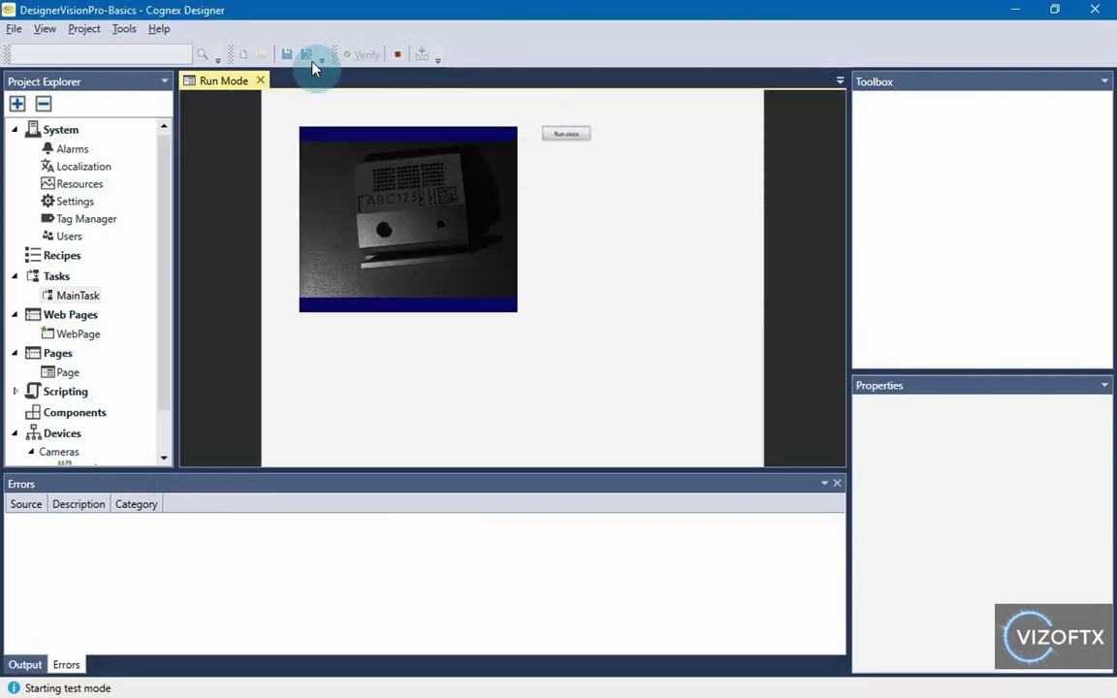
pyautogui.click(395, 57)
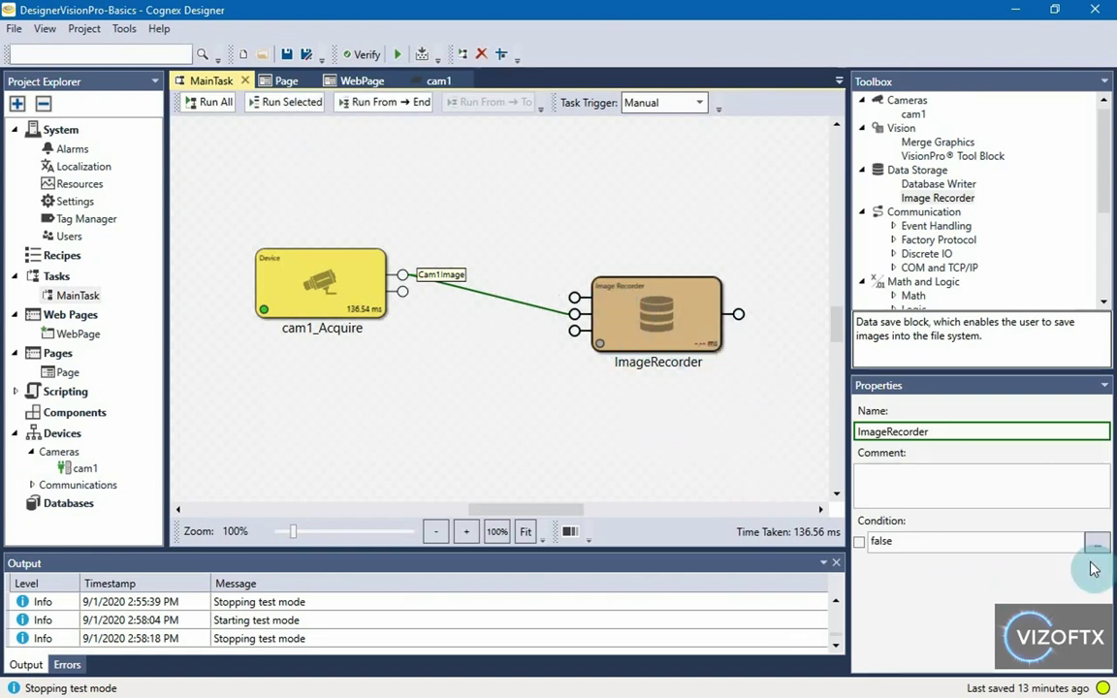
# - Replace the ImageRecorder Condition expression 'False' with 'true' in the Expression Builder
pyautogui.click(1097, 542)
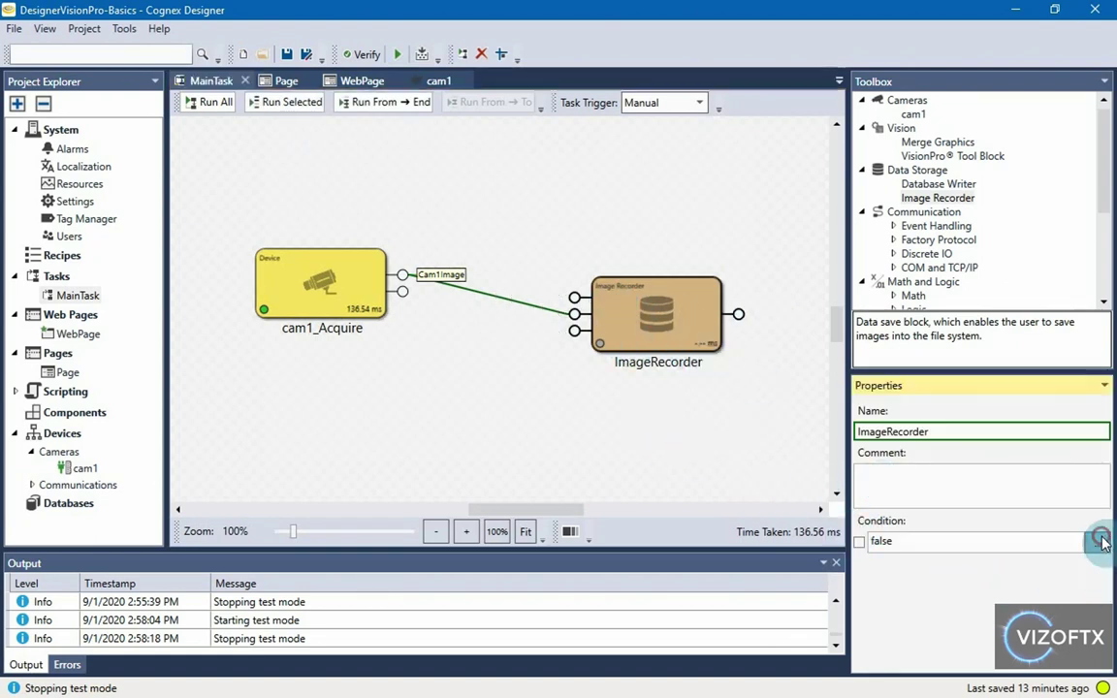
pyautogui.hotkey('ctrl', 'a')
pyautogui.press('Delete')
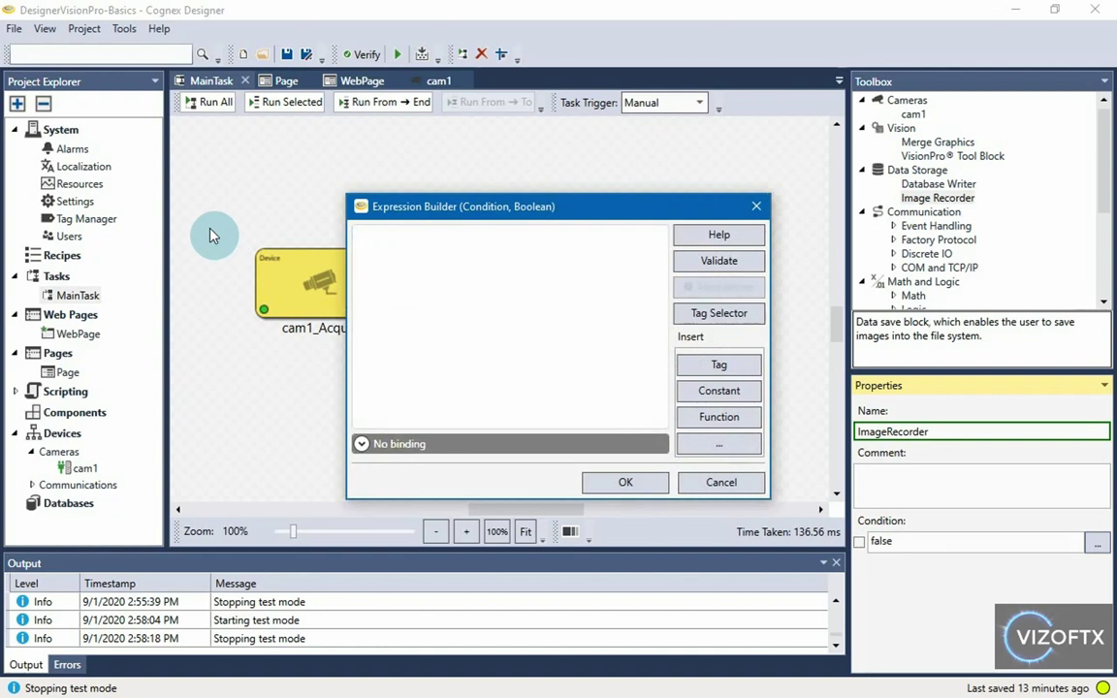
pyautogui.write('true')
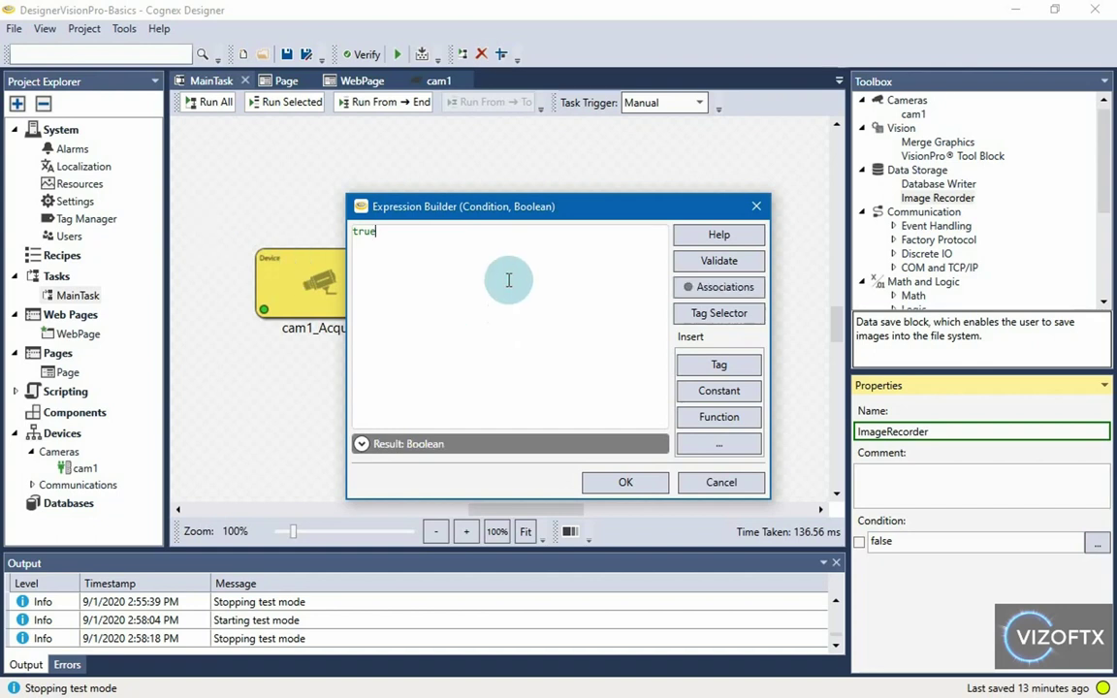
pyautogui.hotkey('shift', 'Left')
pyautogui.hotkey('shift', 'Left')
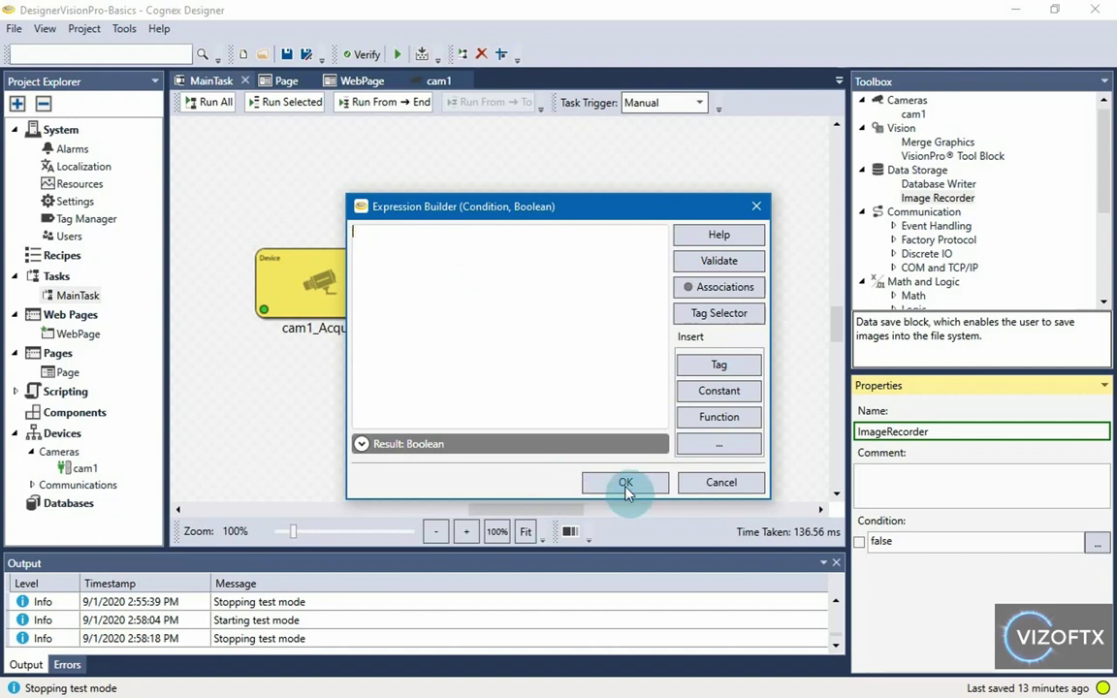
pyautogui.click(623, 480)
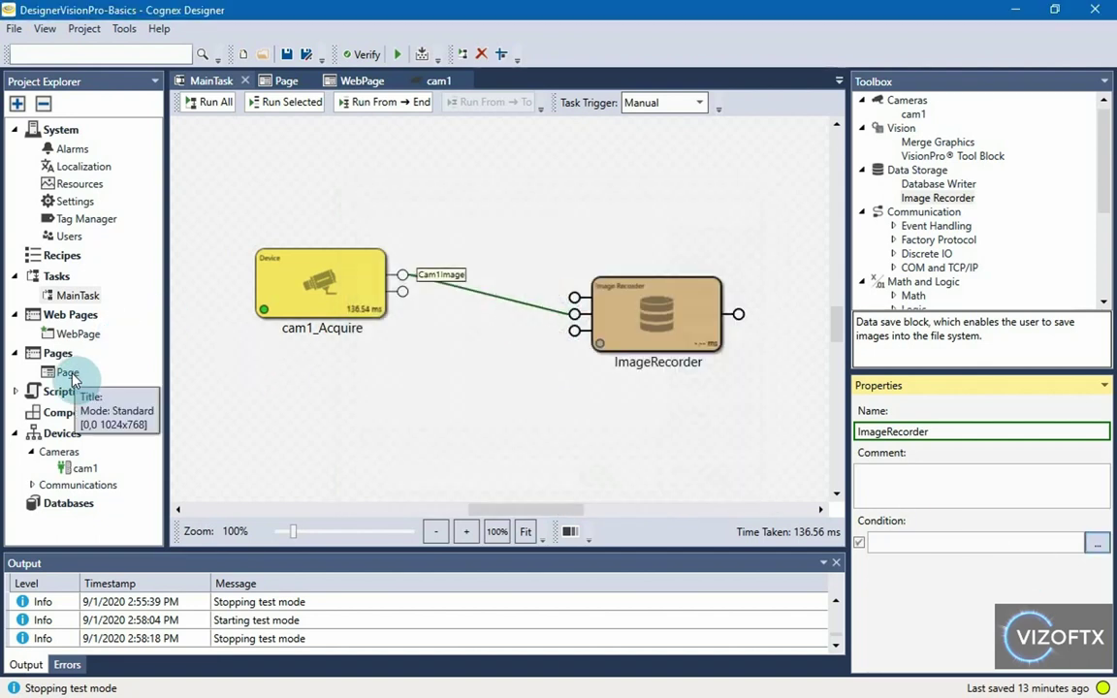
# - Place a checkbox beside Run once on the Page layout and widen it
pyautogui.doubleClick(70, 375)
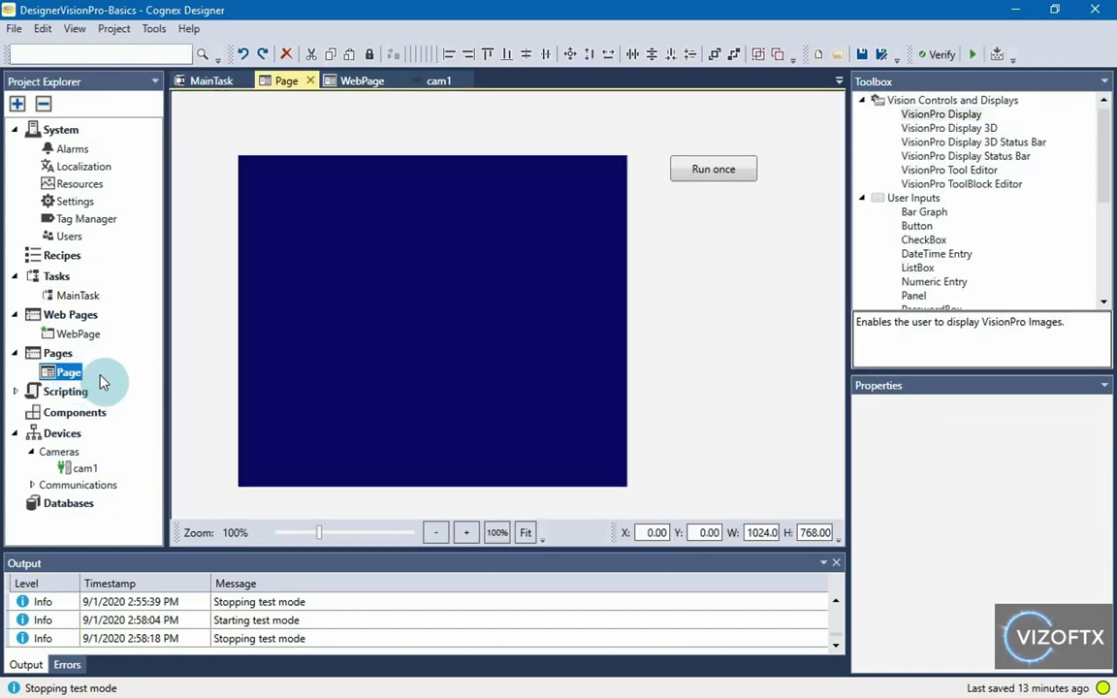
pyautogui.scroll(-2, 723, 283)
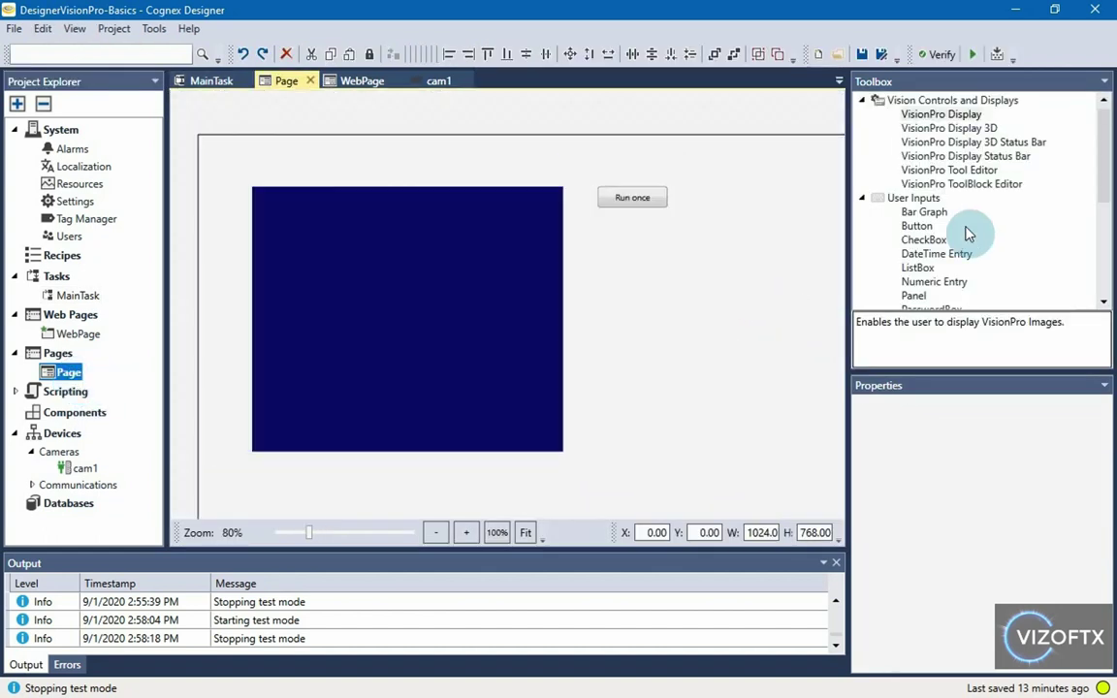
pyautogui.moveTo(931, 241); pyautogui.dragTo(638, 190)
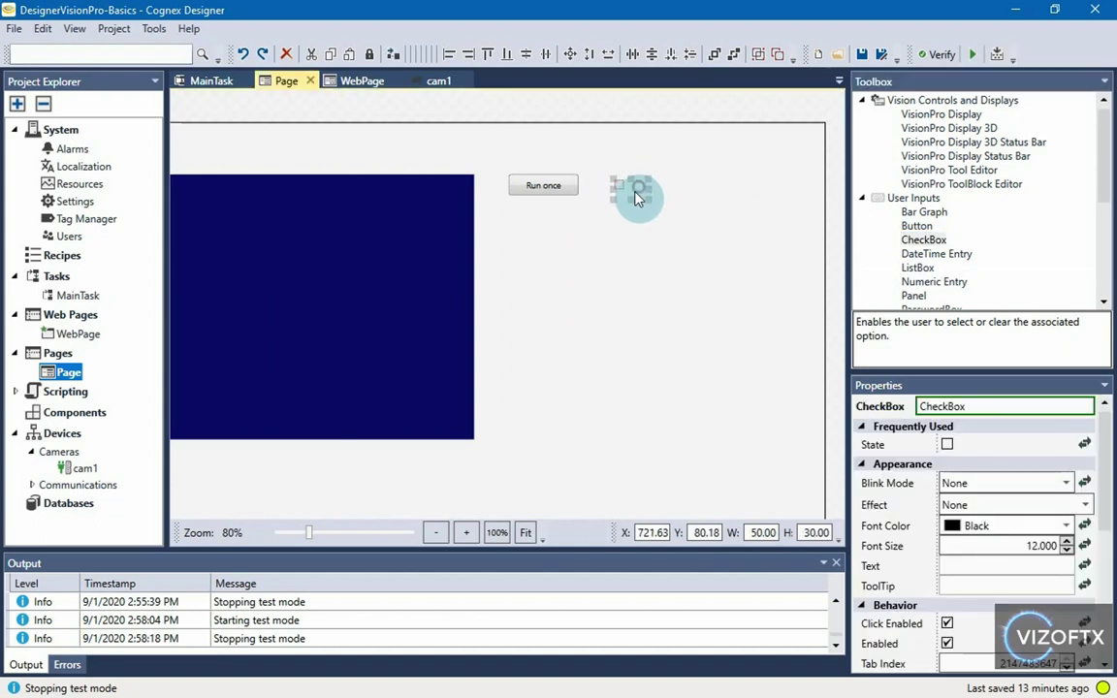
pyautogui.moveTo(704, 202); pyautogui.dragTo(711, 199)
# - Give the checkbox the label 'Save image' and font size 20
pyautogui.click(950, 564)
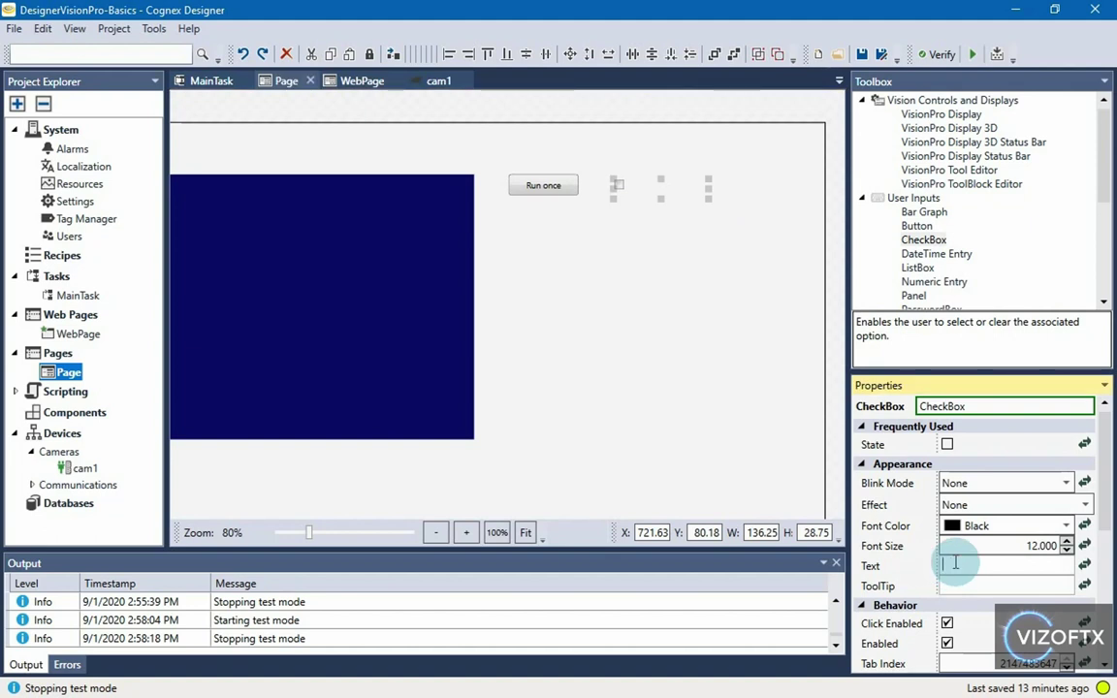
pyautogui.write('Sa')
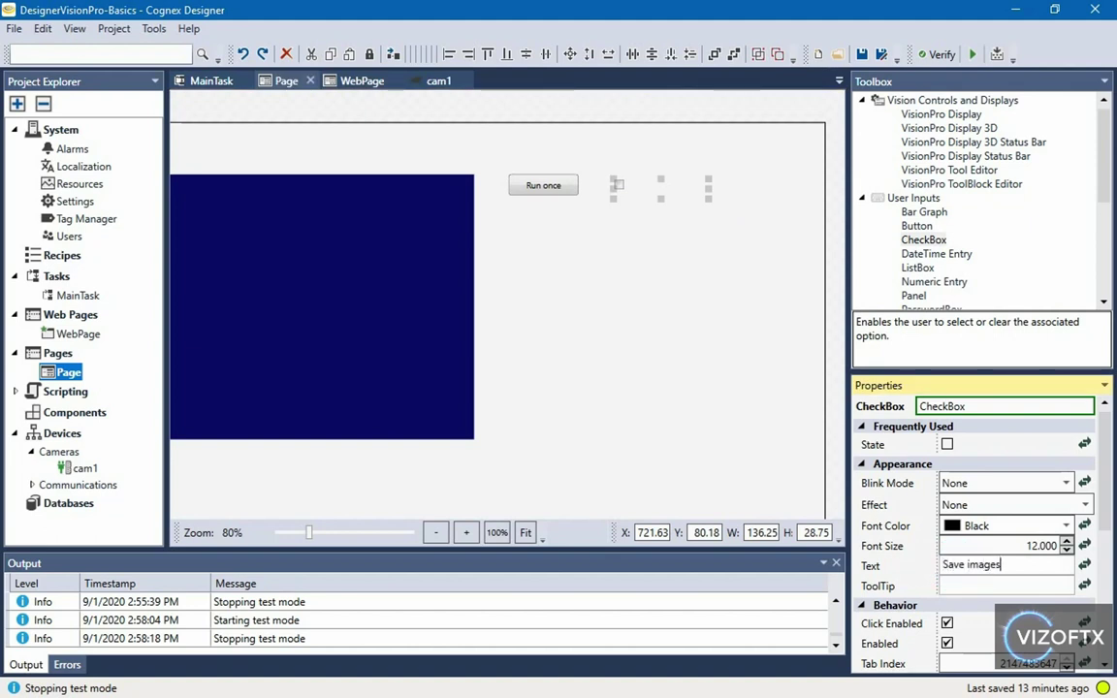
pyautogui.write('ve images')
pyautogui.press('BackSpace')
pyautogui.press('Return')
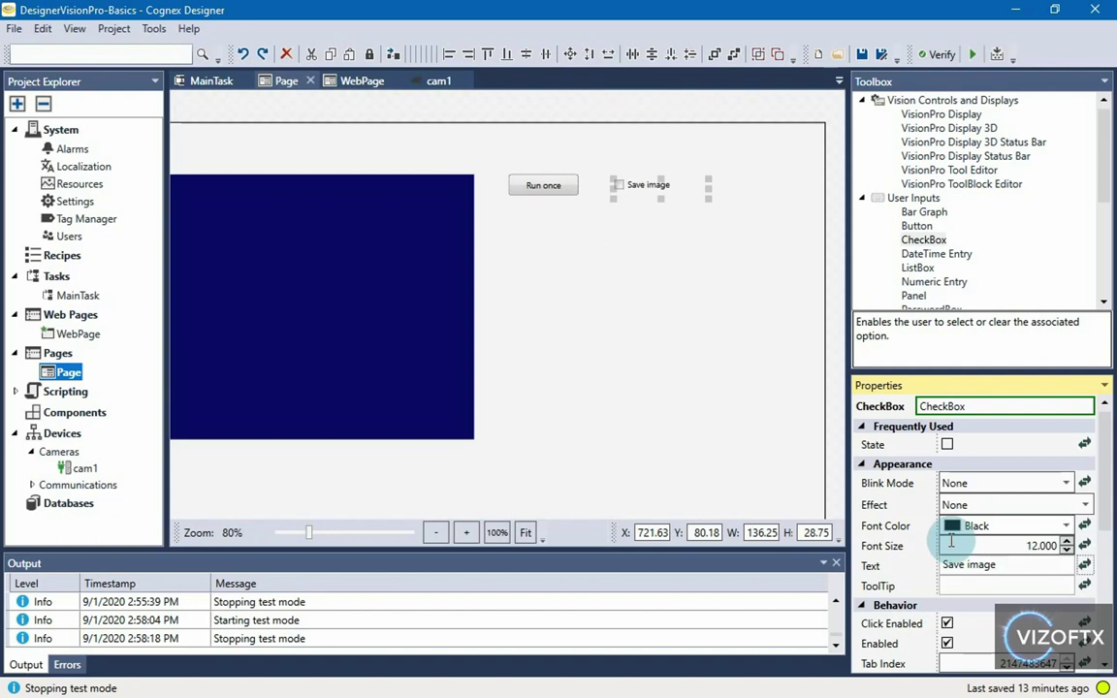
pyautogui.click(1016, 546)
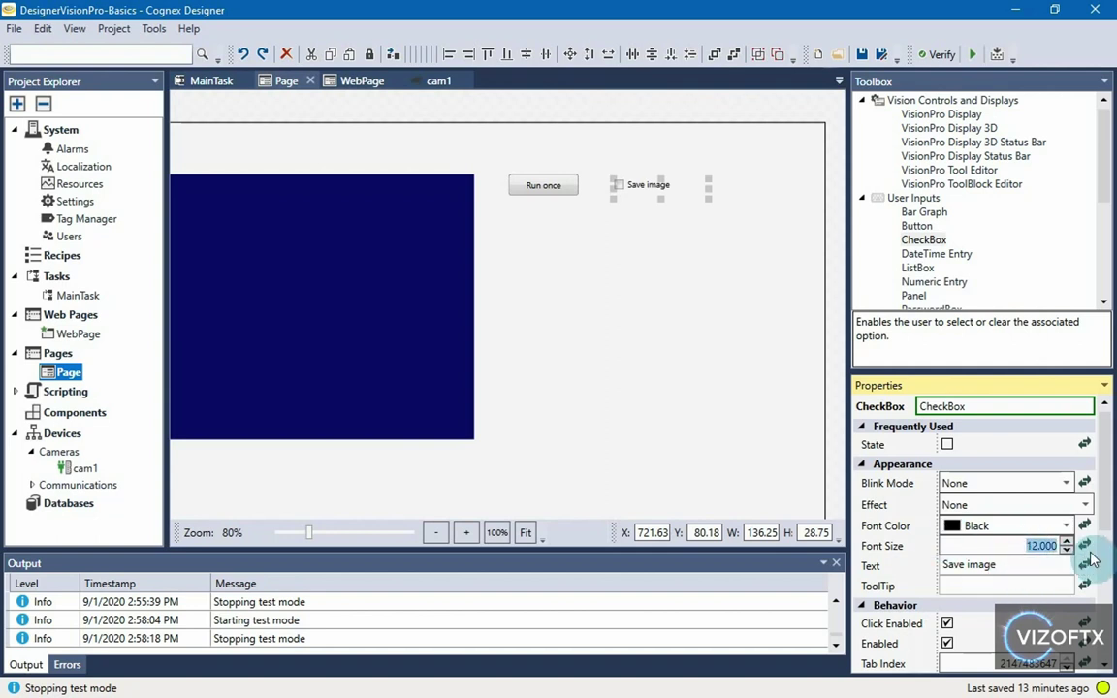
pyautogui.write('20')
pyautogui.press('Return')
# - Reselect the Save image checkbox on the page, then open the MainTask diagram
pyautogui.click(697, 192)
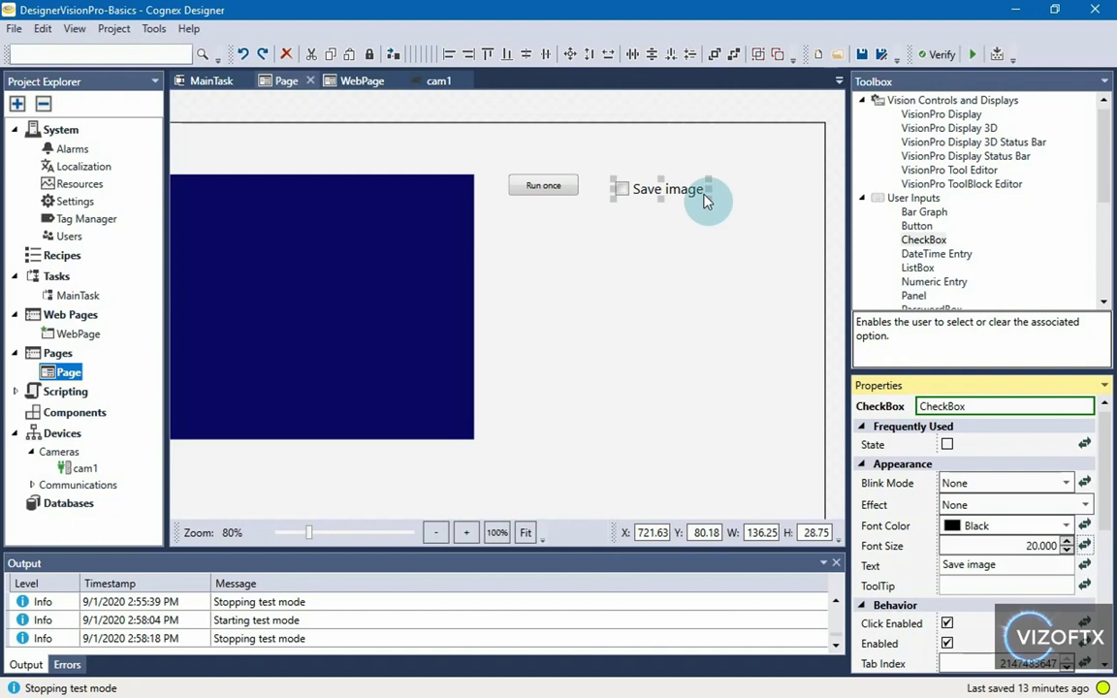
pyautogui.click(727, 207)
pyautogui.click(685, 197)
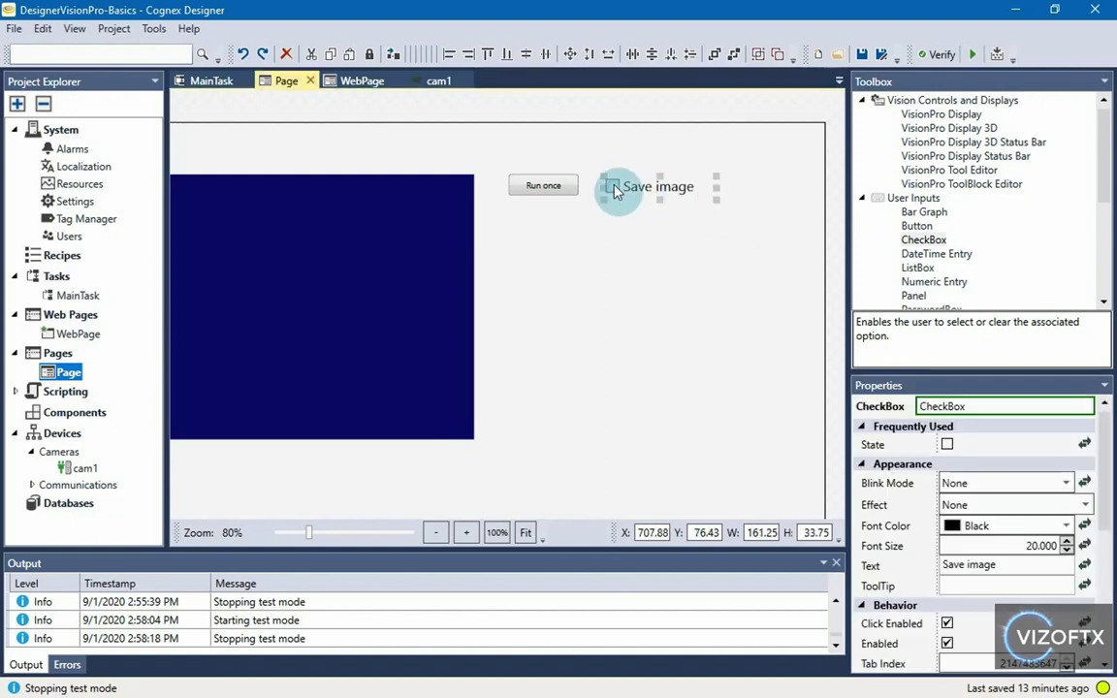
pyautogui.click(598, 229)
pyautogui.click(685, 189)
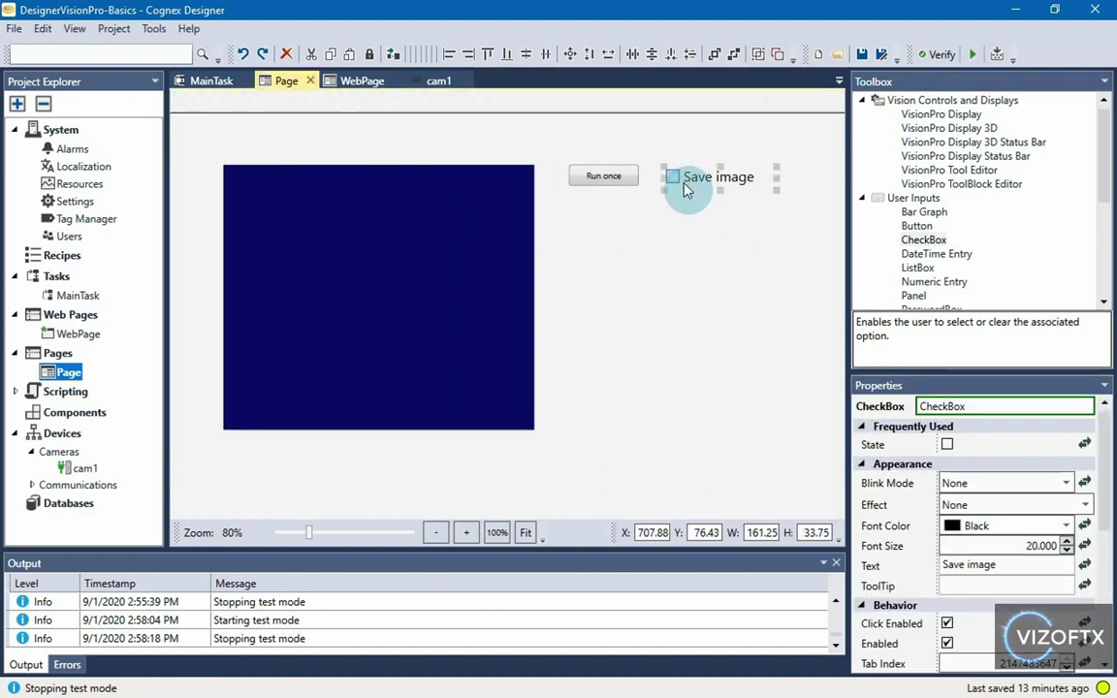
pyautogui.doubleClick(78, 294)
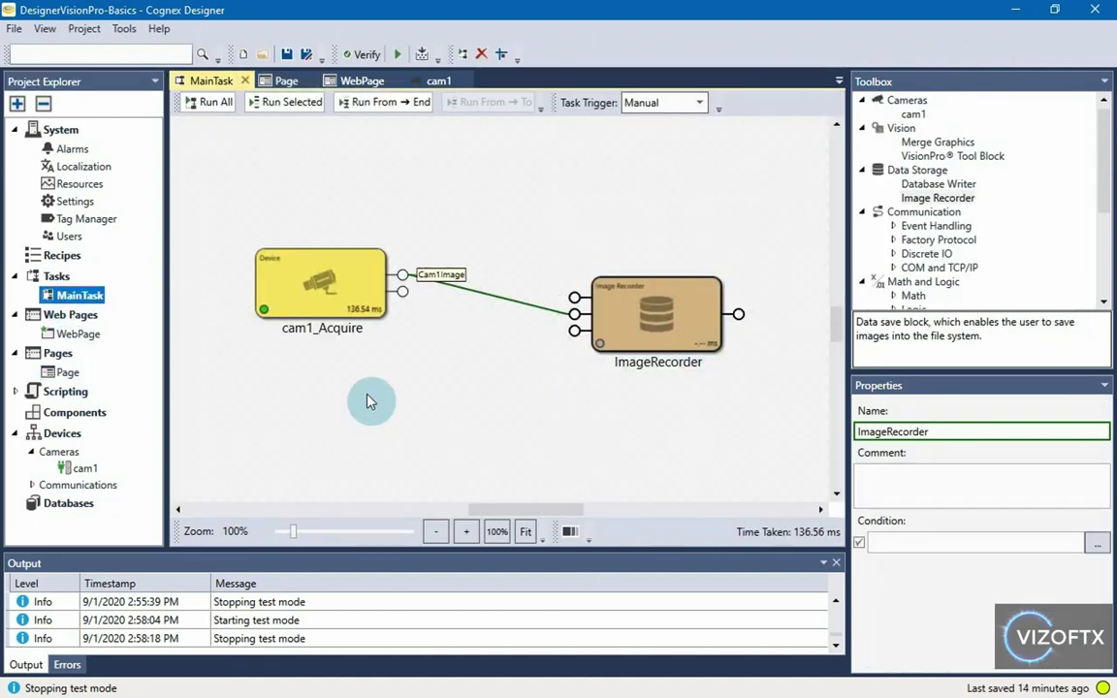
# - In Tag Manager, add a new tag named Settings.SaveImageFromCam and widen the Name column
pyautogui.doubleClick(81, 221)
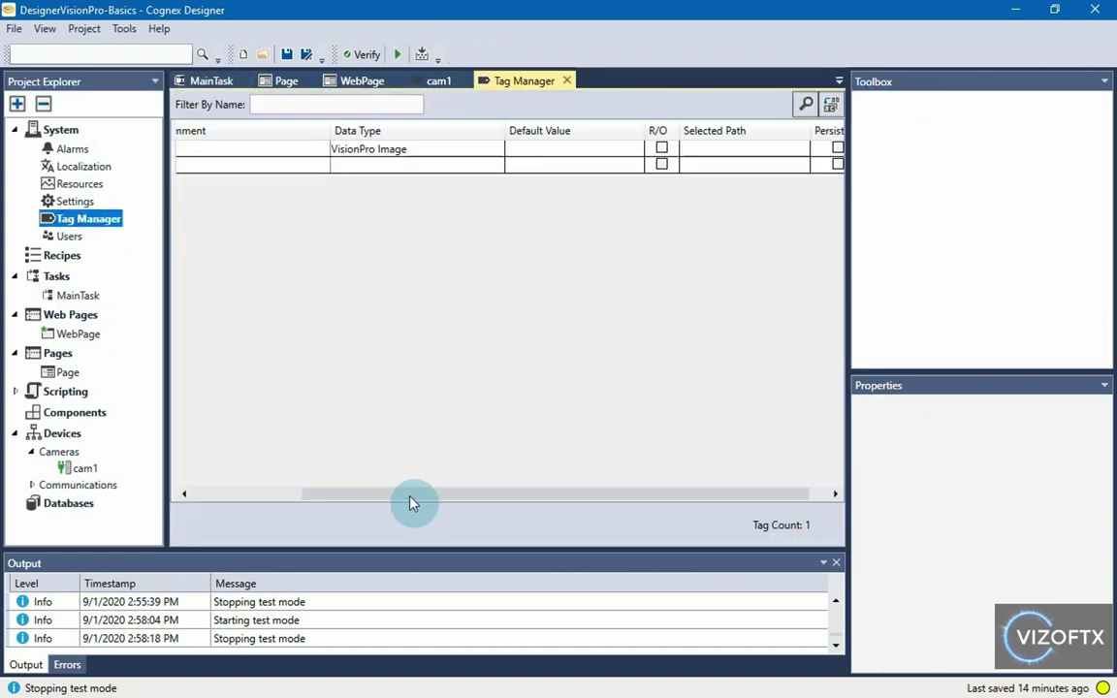
pyautogui.moveTo(419, 497); pyautogui.dragTo(301, 495)
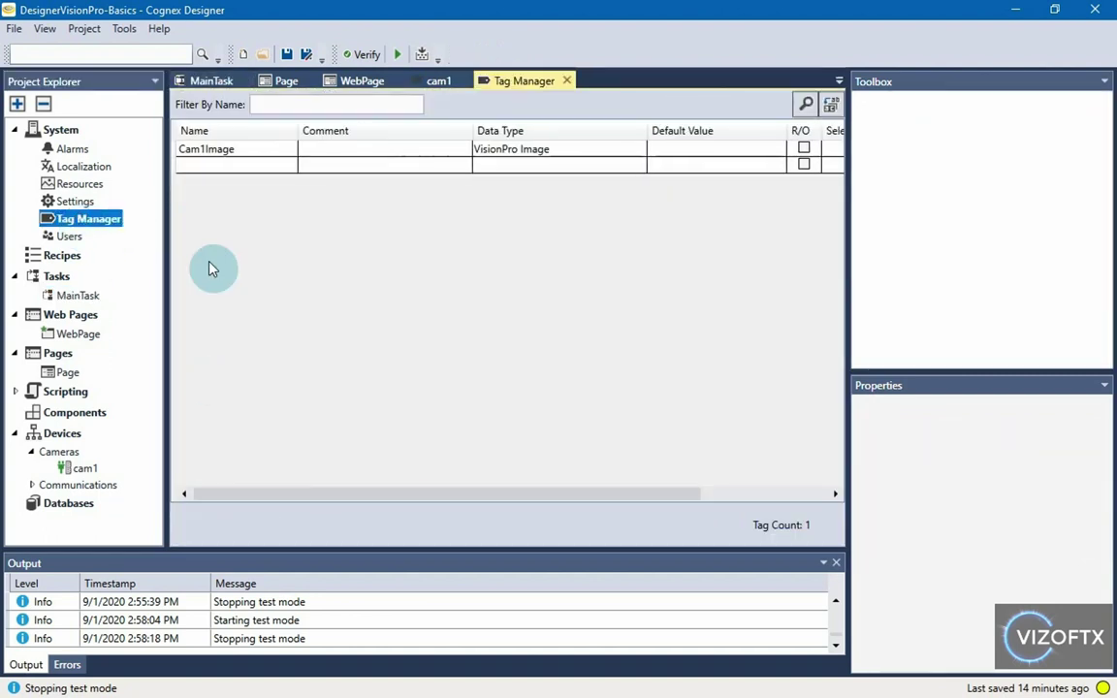
pyautogui.click(204, 171)
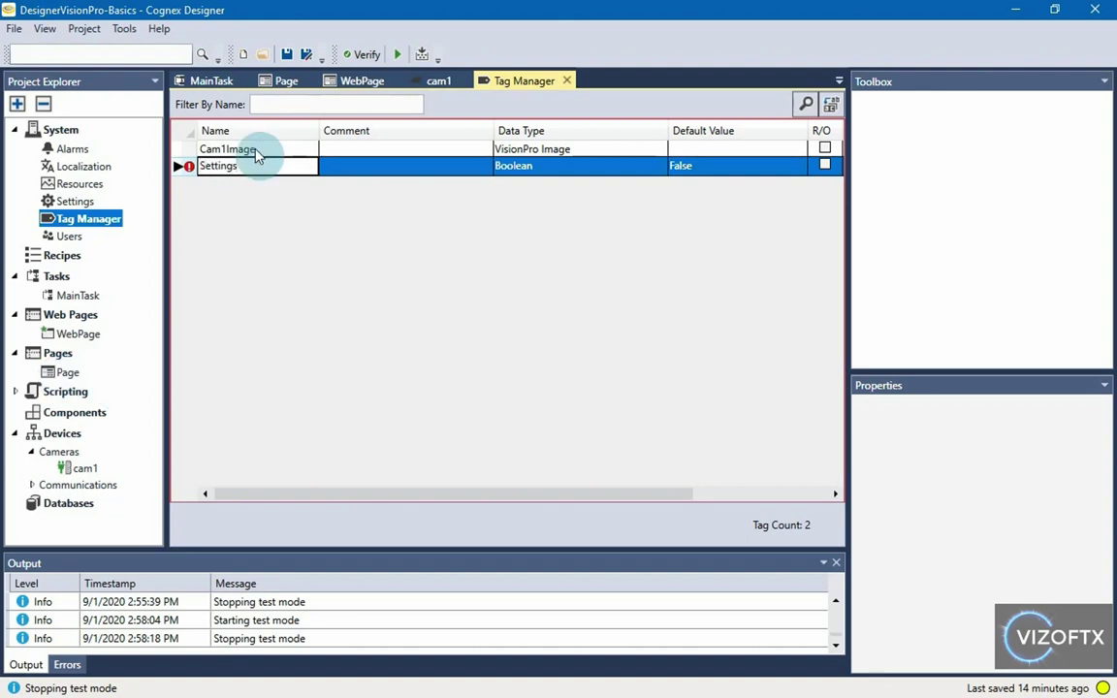
pyautogui.write('Settings.SaveIma')
pyautogui.write('geFromCam')
pyautogui.press('Return')
pyautogui.moveTo(320, 130); pyautogui.dragTo(398, 145)
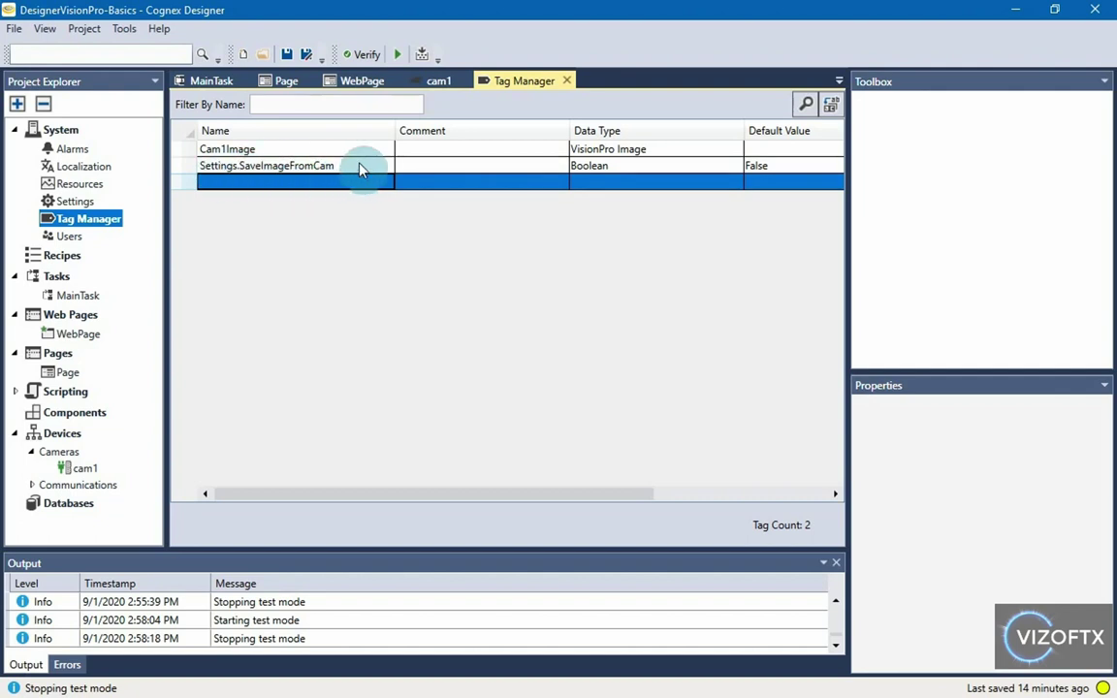
# - Check the Settings.SaveImageFromCam name and delete the stray blank tag row
pyautogui.click(212, 166)
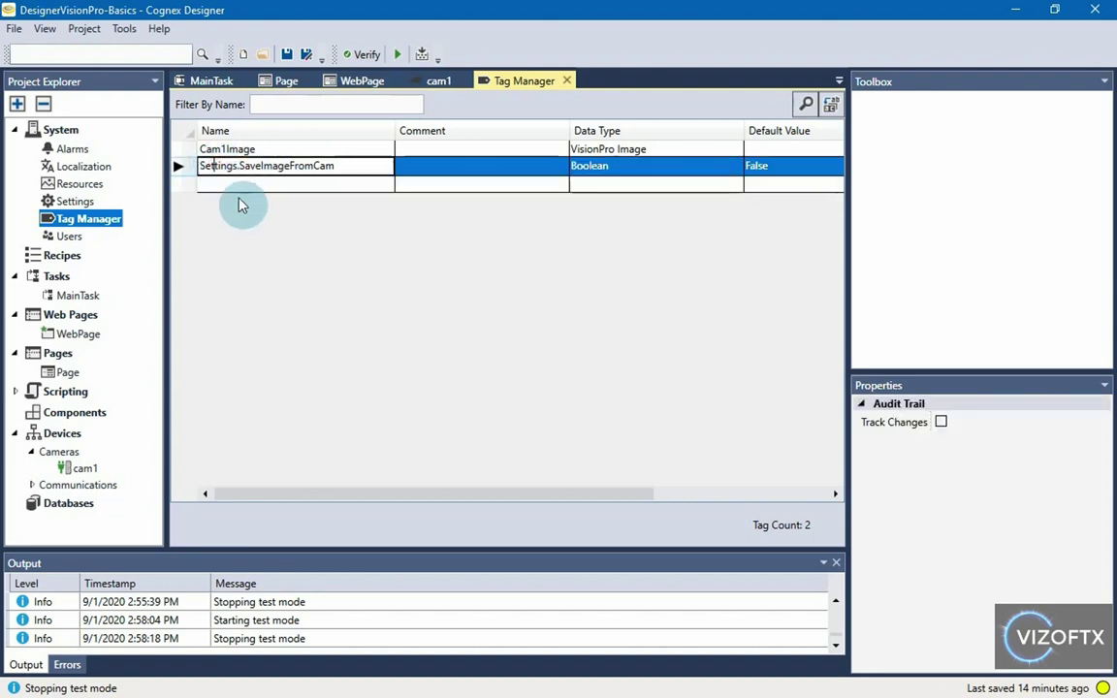
pyautogui.doubleClick(207, 169)
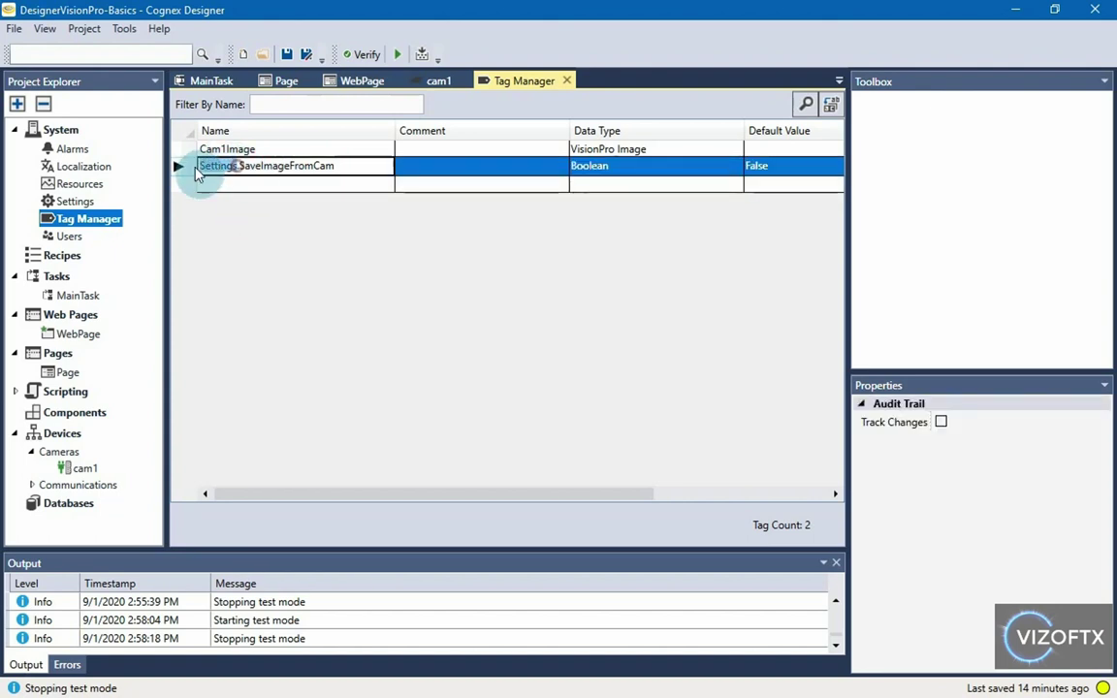
pyautogui.click(257, 191)
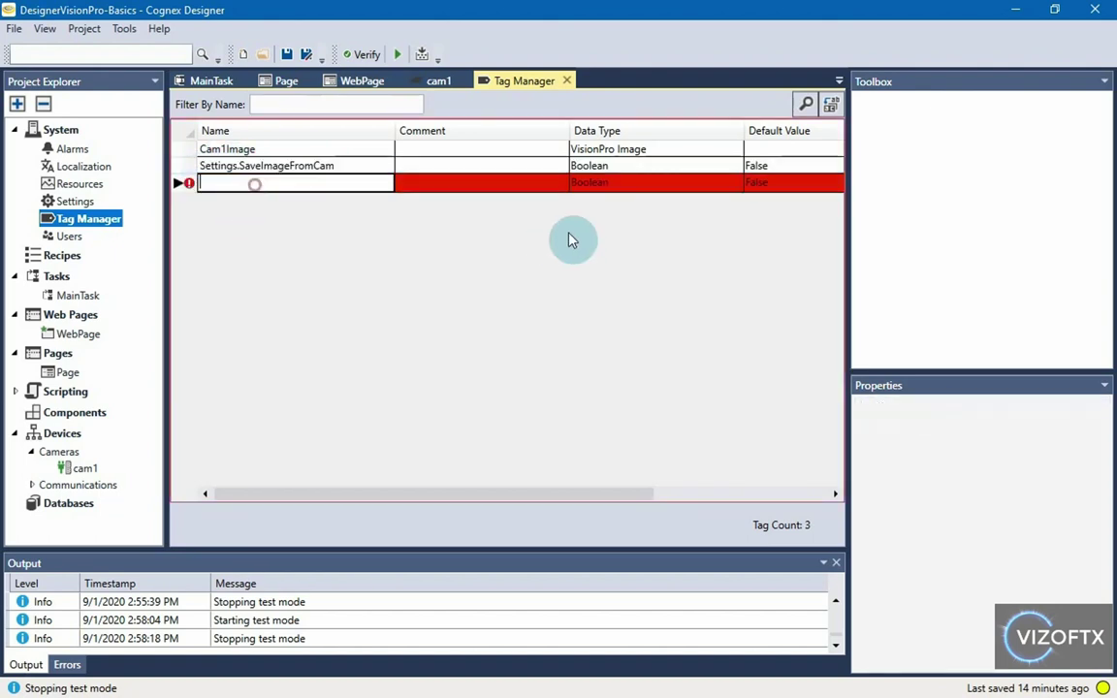
pyautogui.rightClick(177, 187)
pyautogui.click(214, 236)
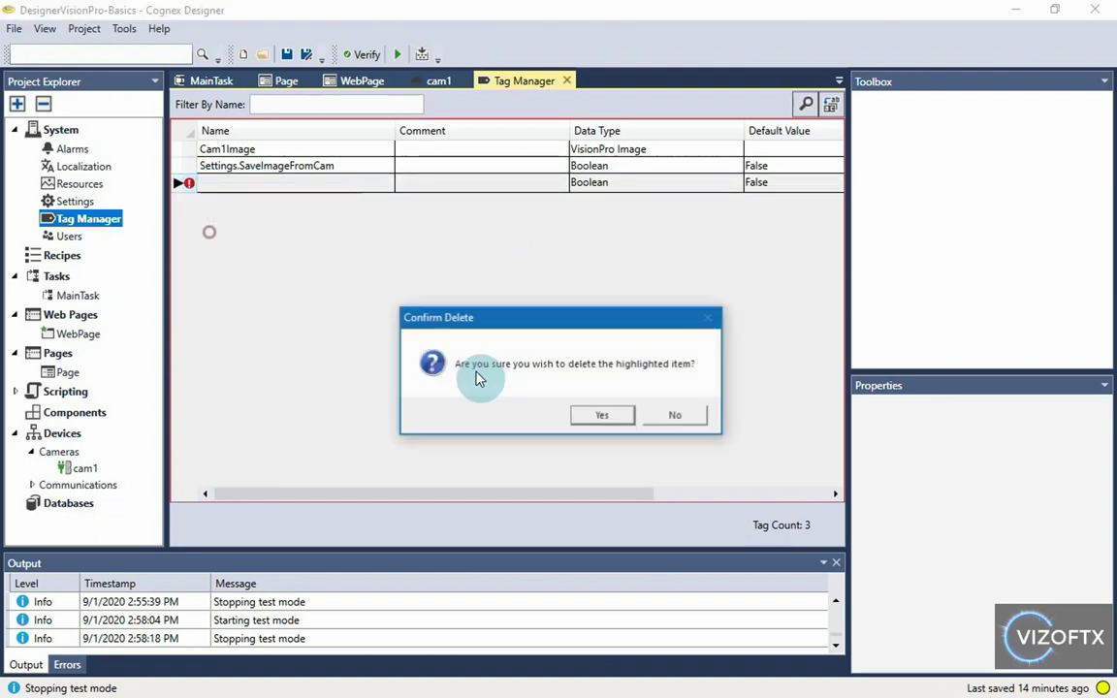
pyautogui.click(596, 416)
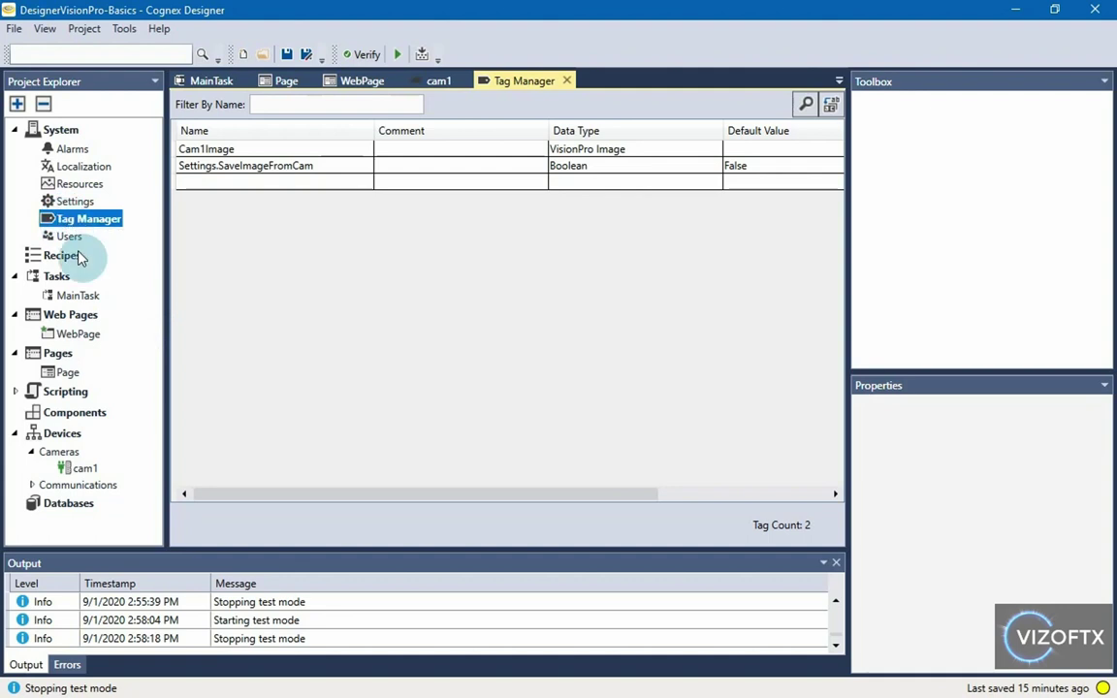
# - Select the Save image checkbox in the page designer, leaving its State unchecked
pyautogui.doubleClick(66, 376)
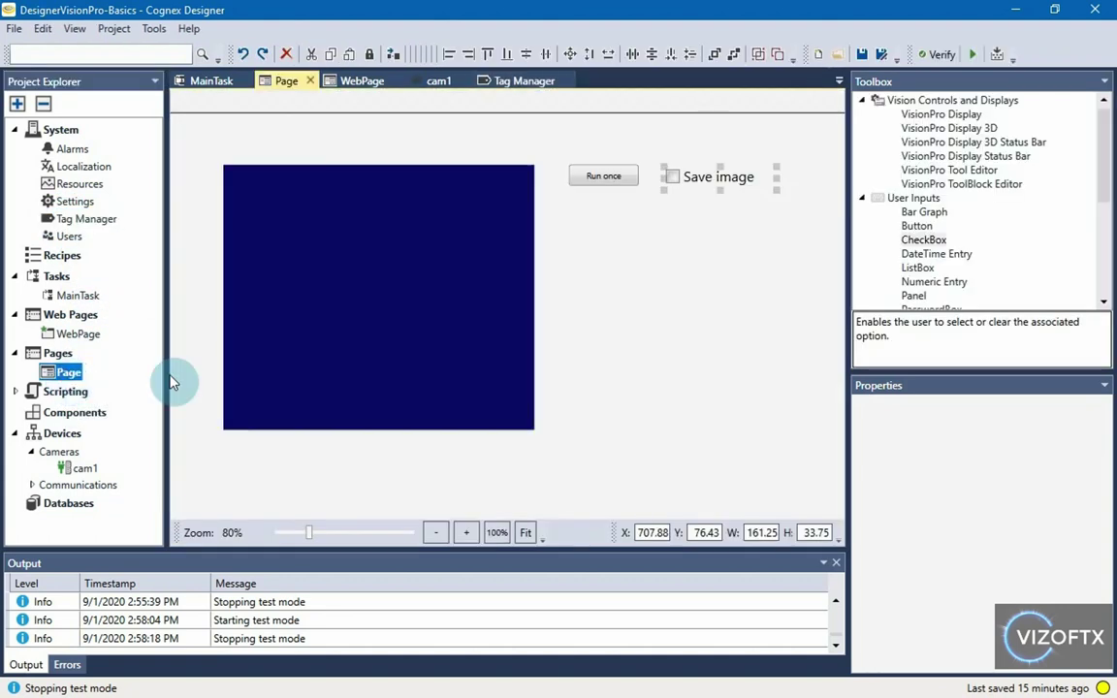
pyautogui.click(676, 180)
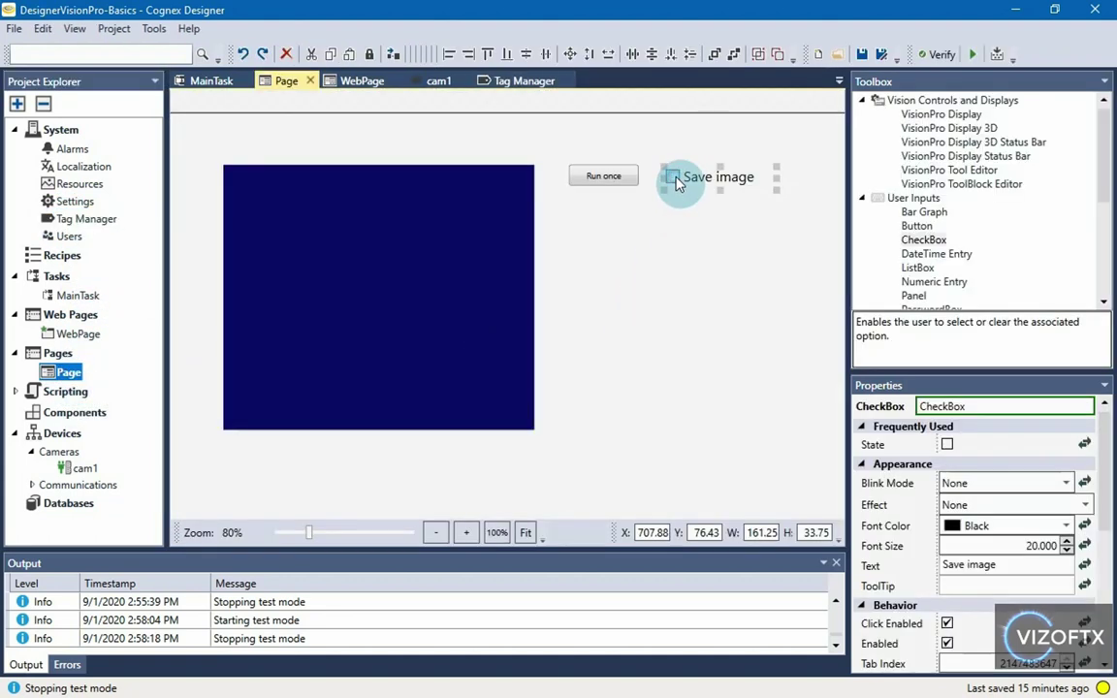
pyautogui.click(949, 446)
pyautogui.click(949, 446)
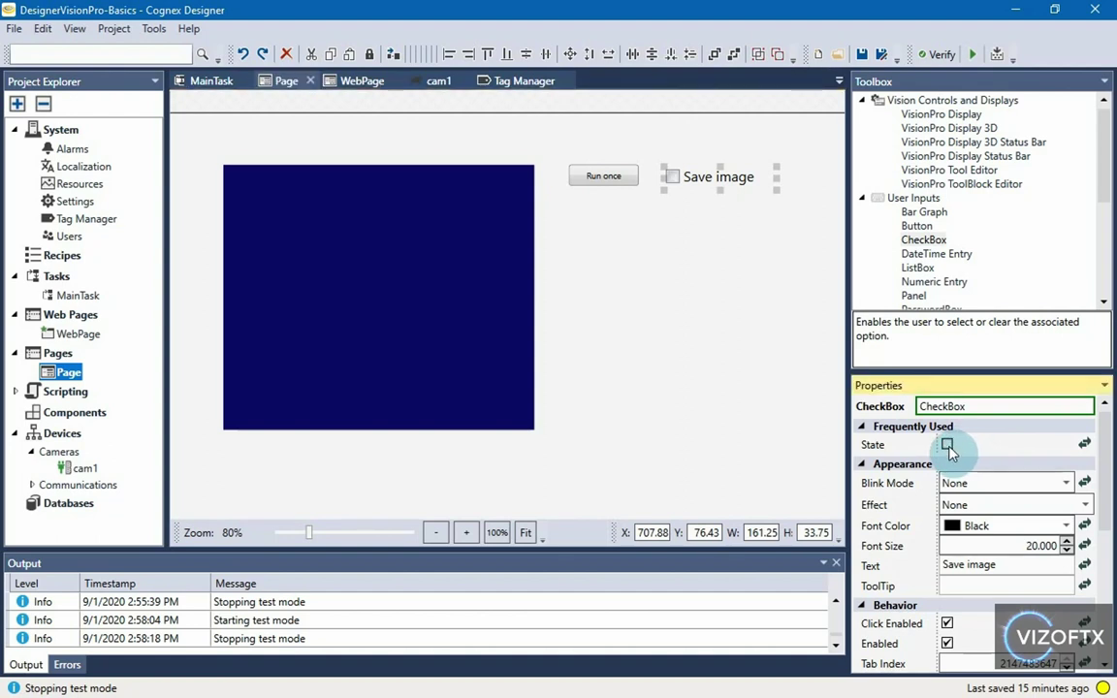
# - Bind the checkbox State to the expression $Settings.SaveImageFromCam
pyautogui.click(1084, 444)
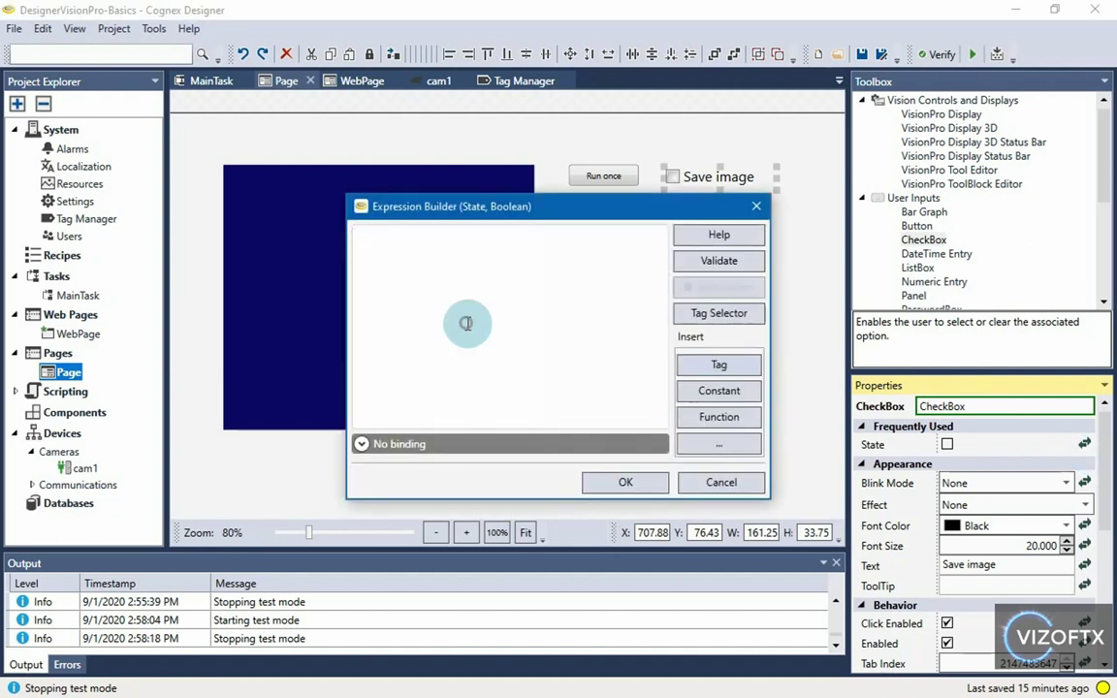
pyautogui.write('$Seet')
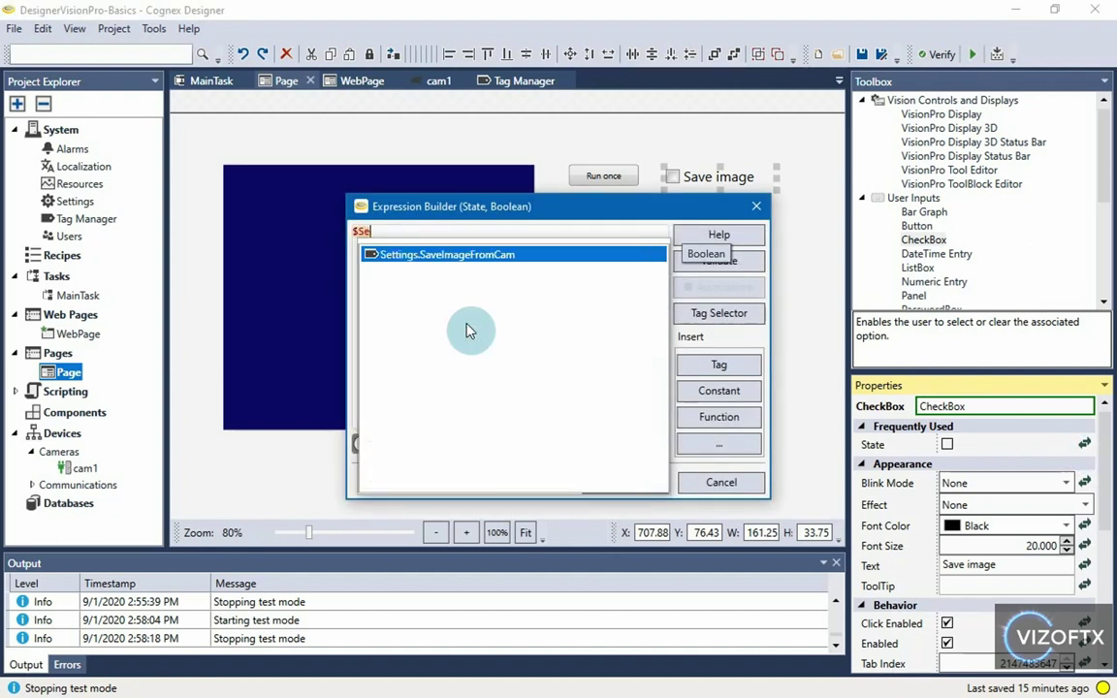
pyautogui.press('BackSpace')
pyautogui.press('BackSpace')
pyautogui.write('t')
pyautogui.press('Return')
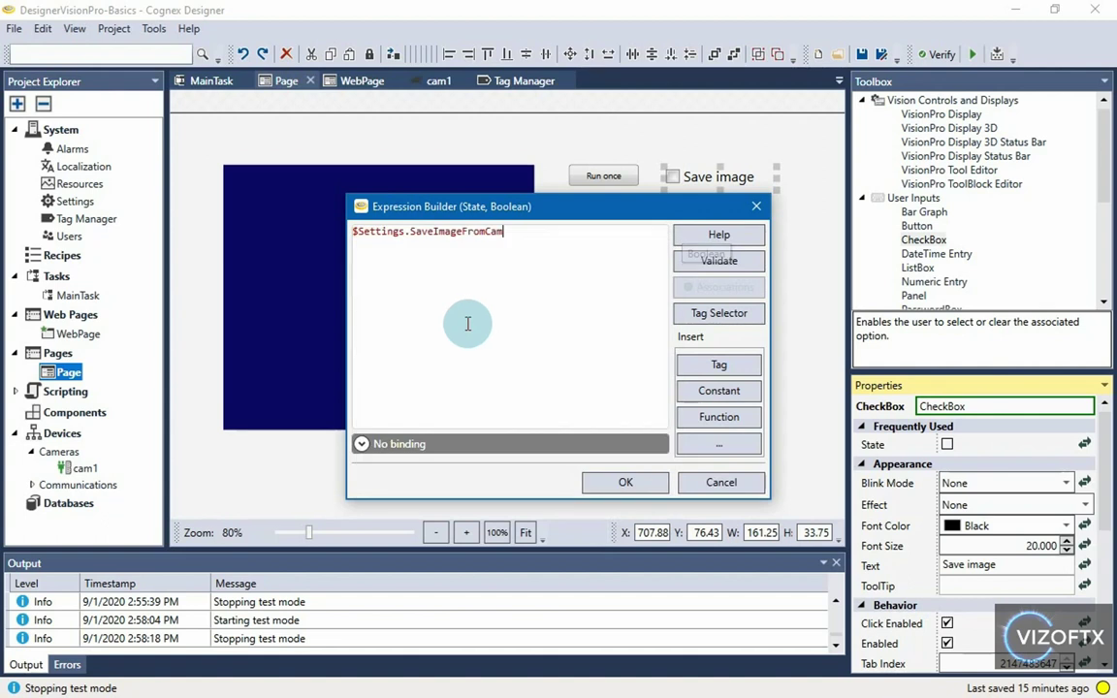
pyautogui.moveTo(528, 232); pyautogui.dragTo(355, 232)
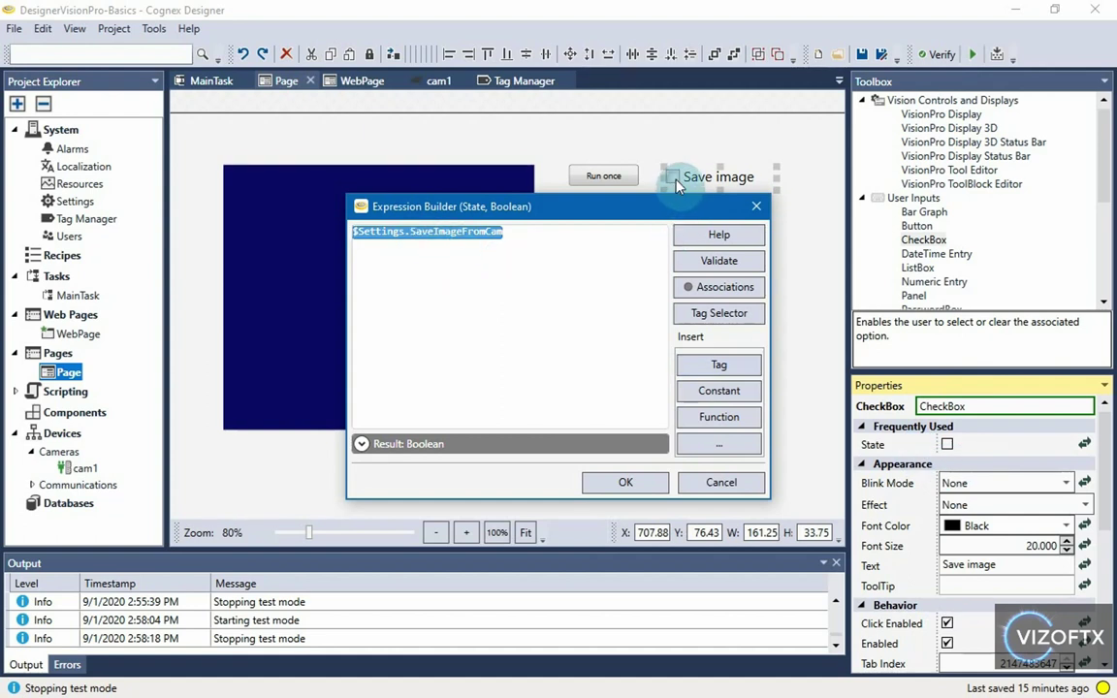
pyautogui.click(587, 247)
pyautogui.click(586, 241)
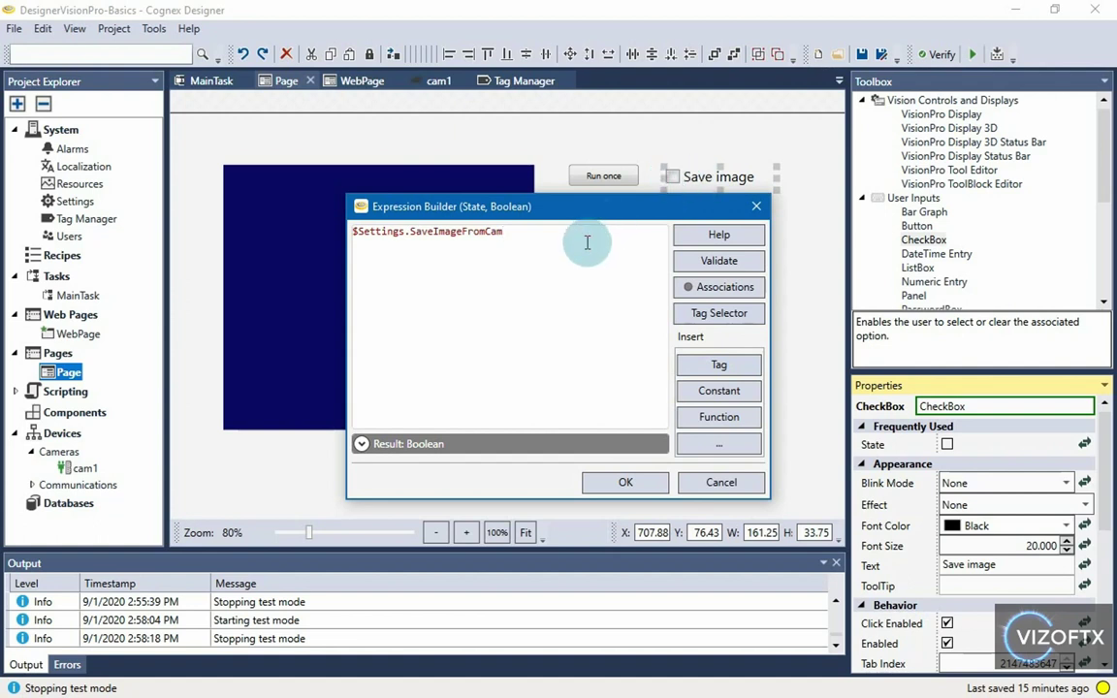
pyautogui.click(618, 490)
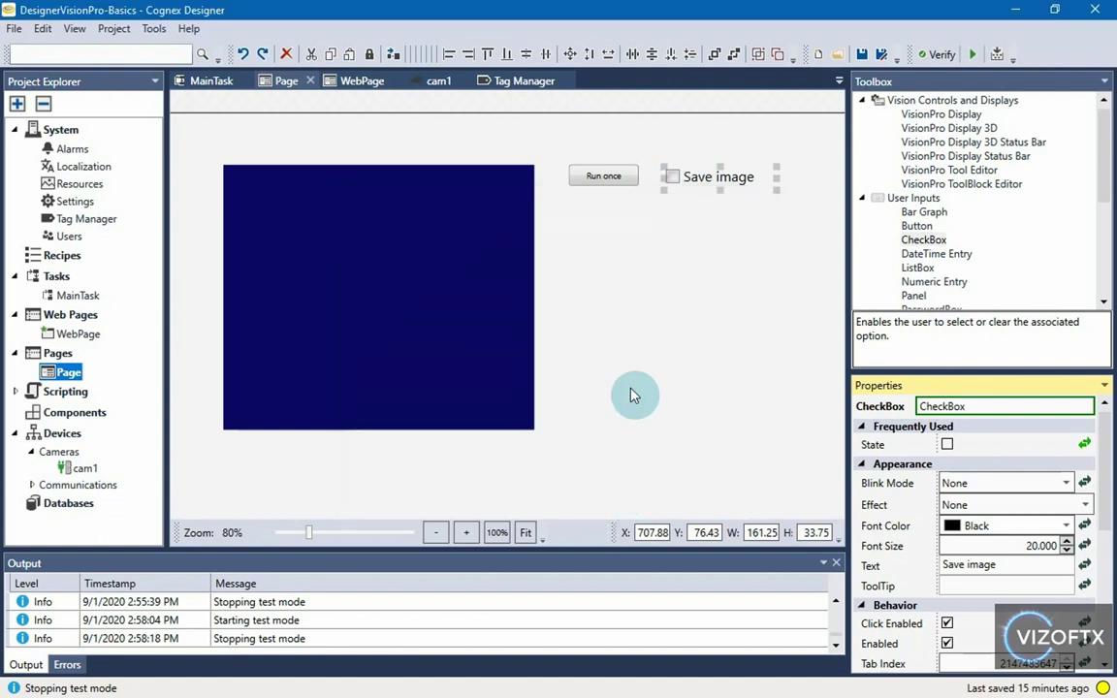
pyautogui.moveTo(586, 549); pyautogui.dragTo(588, 511)
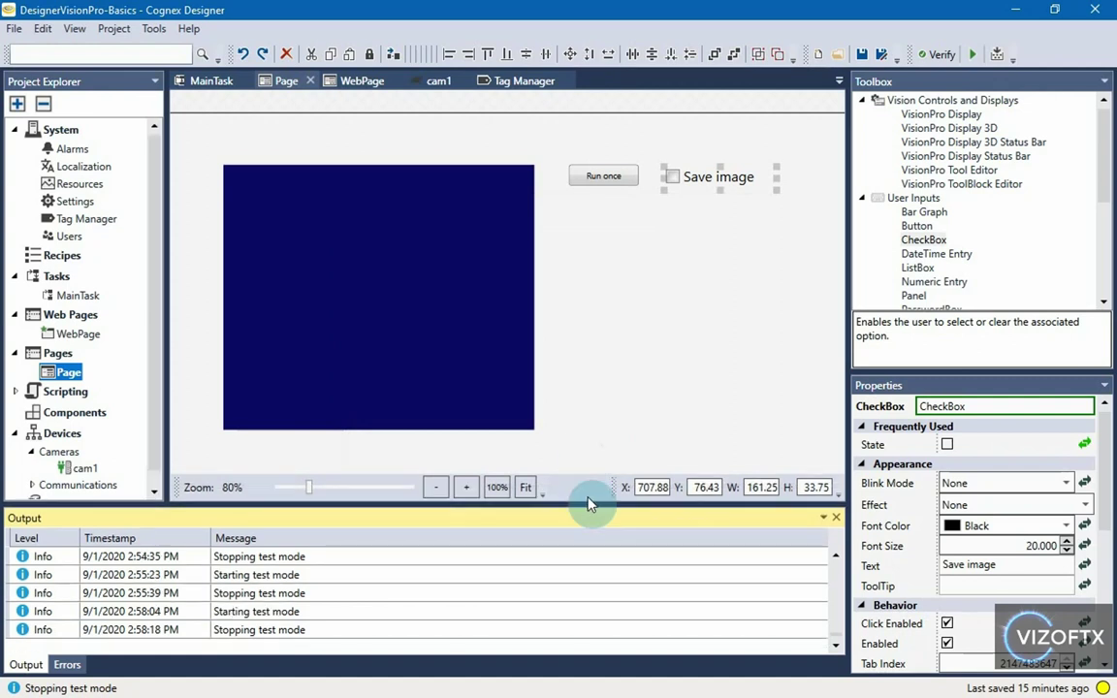
# - In MainTask, set the ImageRecorder Condition to $Settings.SaveImageFromCam
pyautogui.scroll(-1, 534, 293)
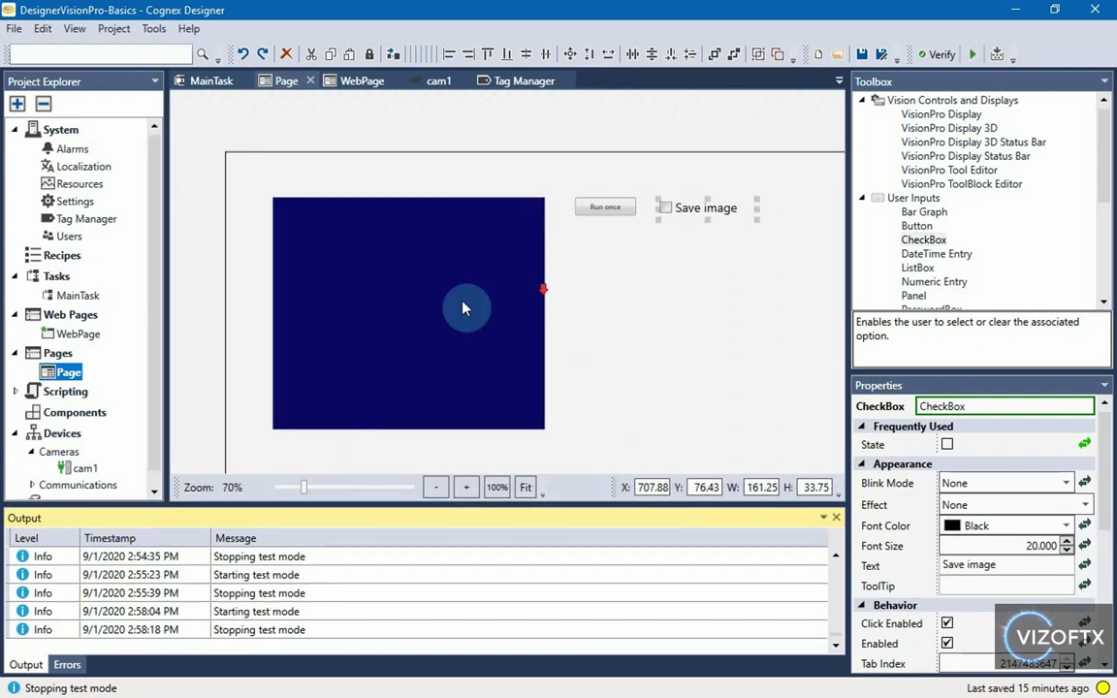
pyautogui.doubleClick(67, 297)
pyautogui.scroll(-2, 523, 424)
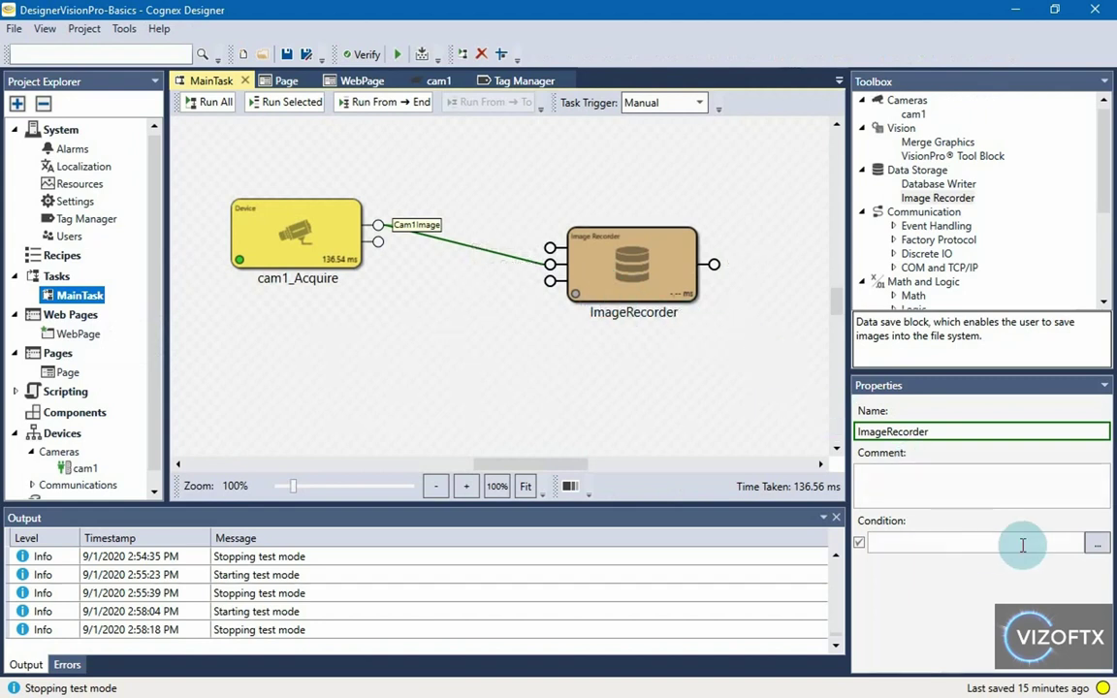
pyautogui.click(1097, 544)
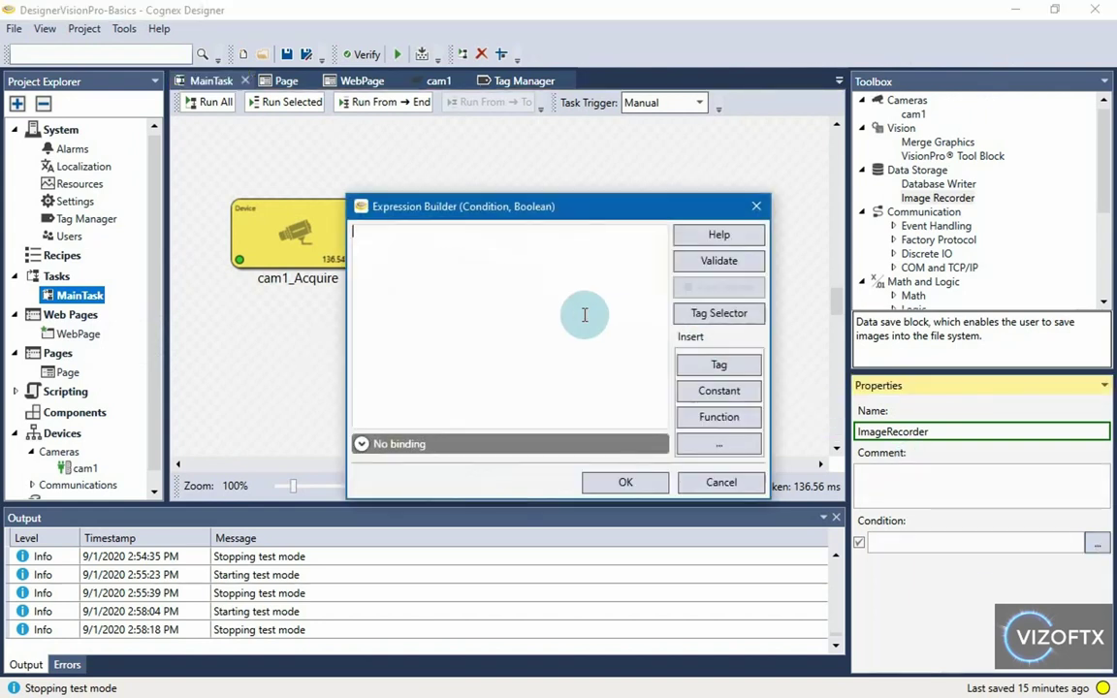
pyautogui.write('$Settings.SaveImageFromCam')
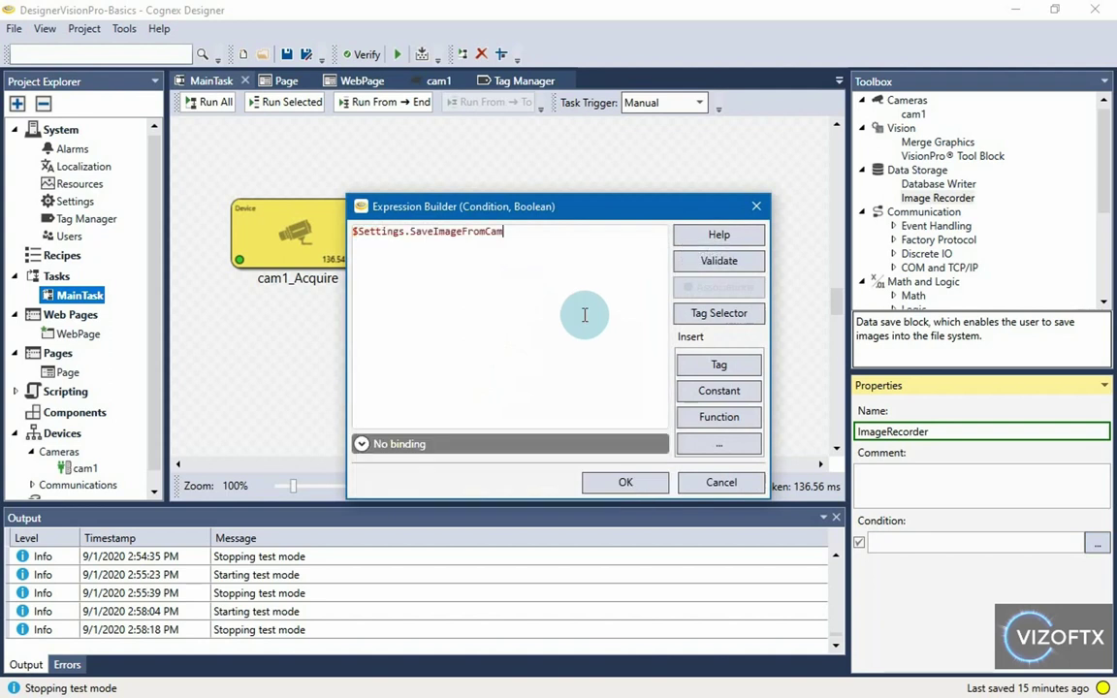
pyautogui.click(626, 482)
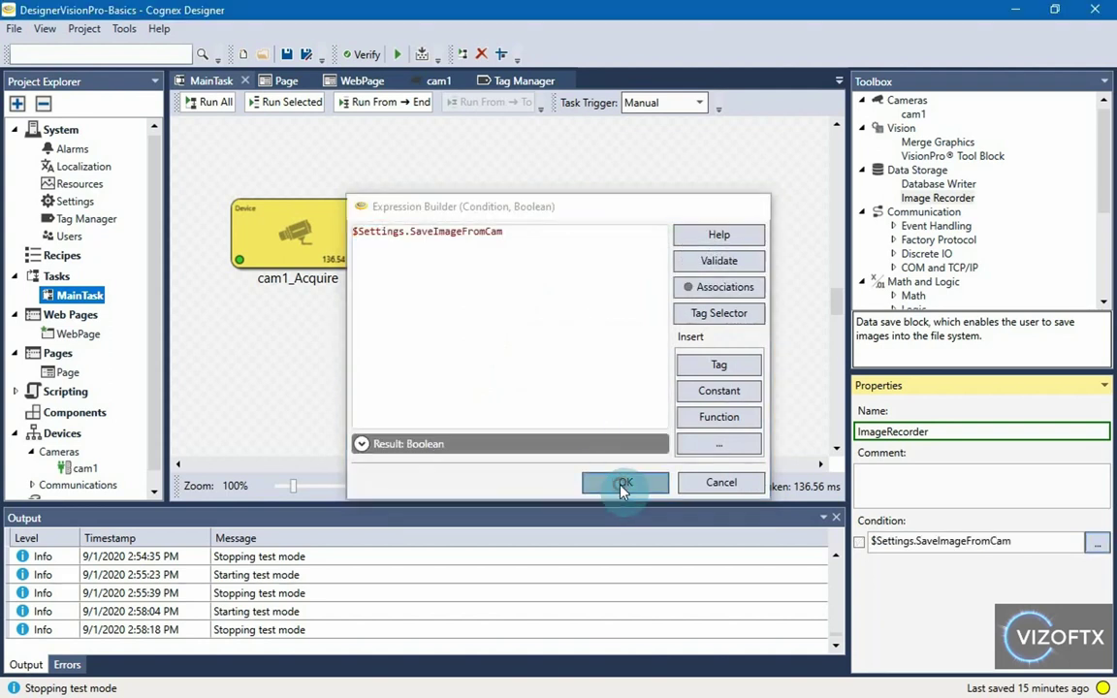
pyautogui.moveTo(625, 479); pyautogui.dragTo(621, 383)
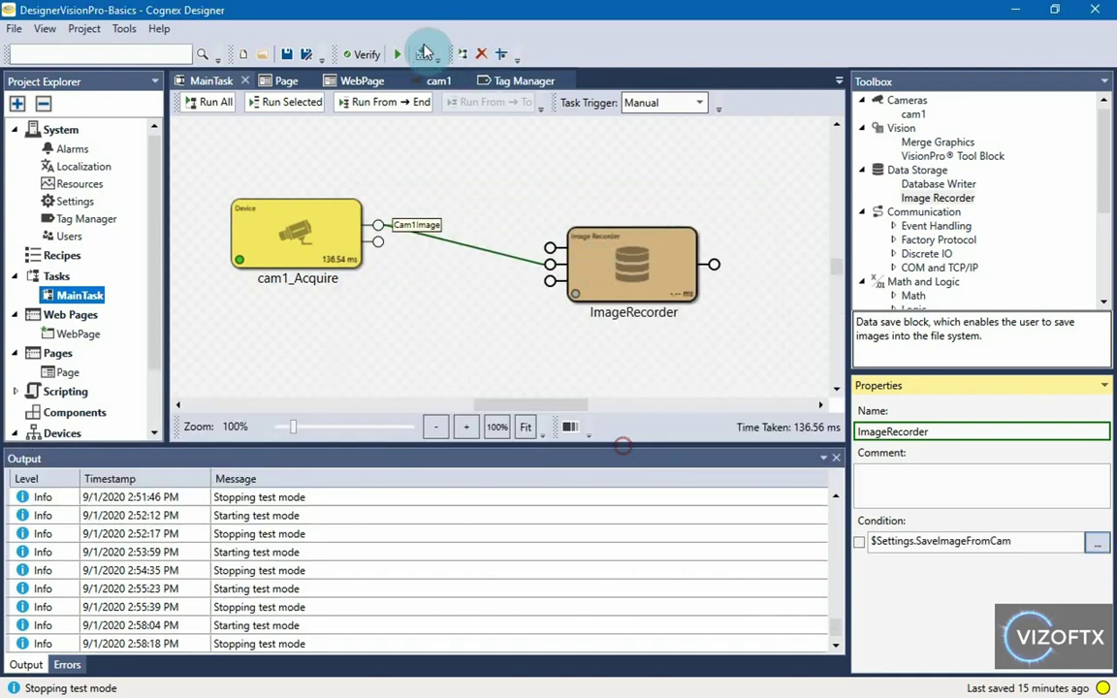
# - Start test mode and run four captures with Save image off, checking the NewImages folder
pyautogui.click(397, 55)
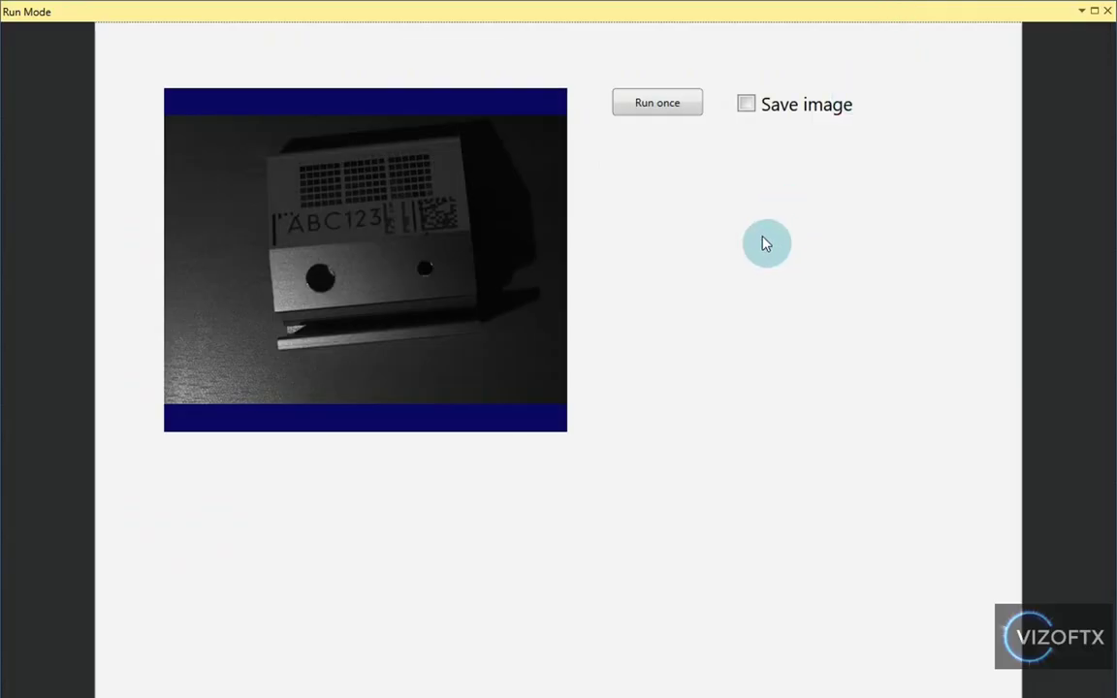
pyautogui.click(657, 104)
pyautogui.click(658, 105)
pyautogui.click(657, 105)
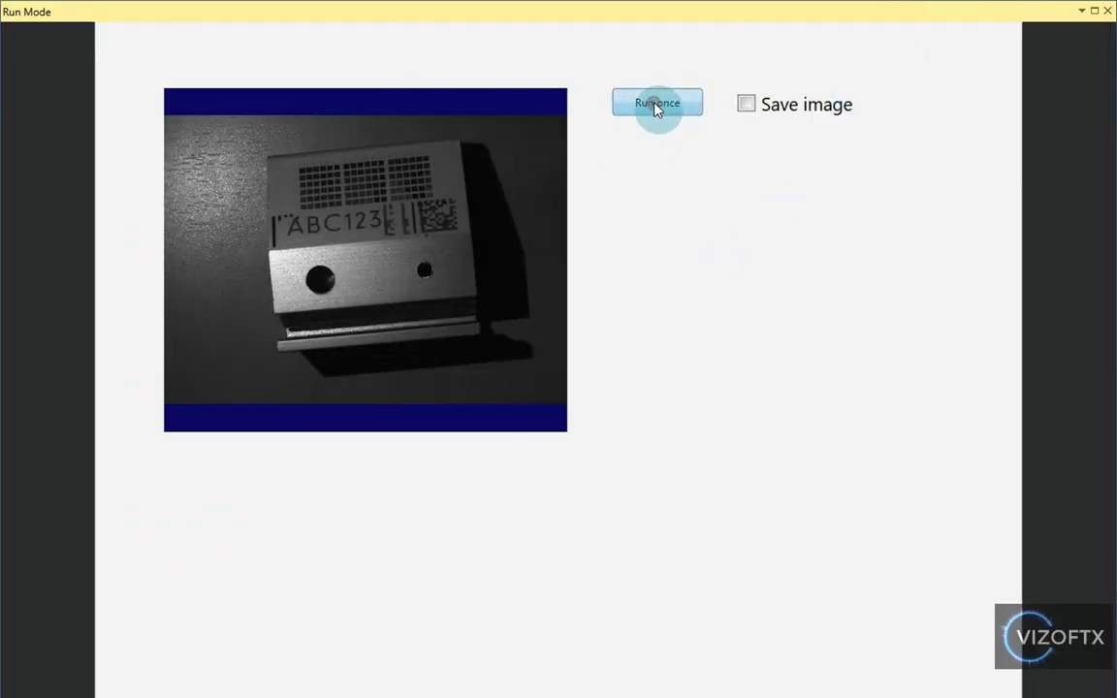
pyautogui.click(657, 105)
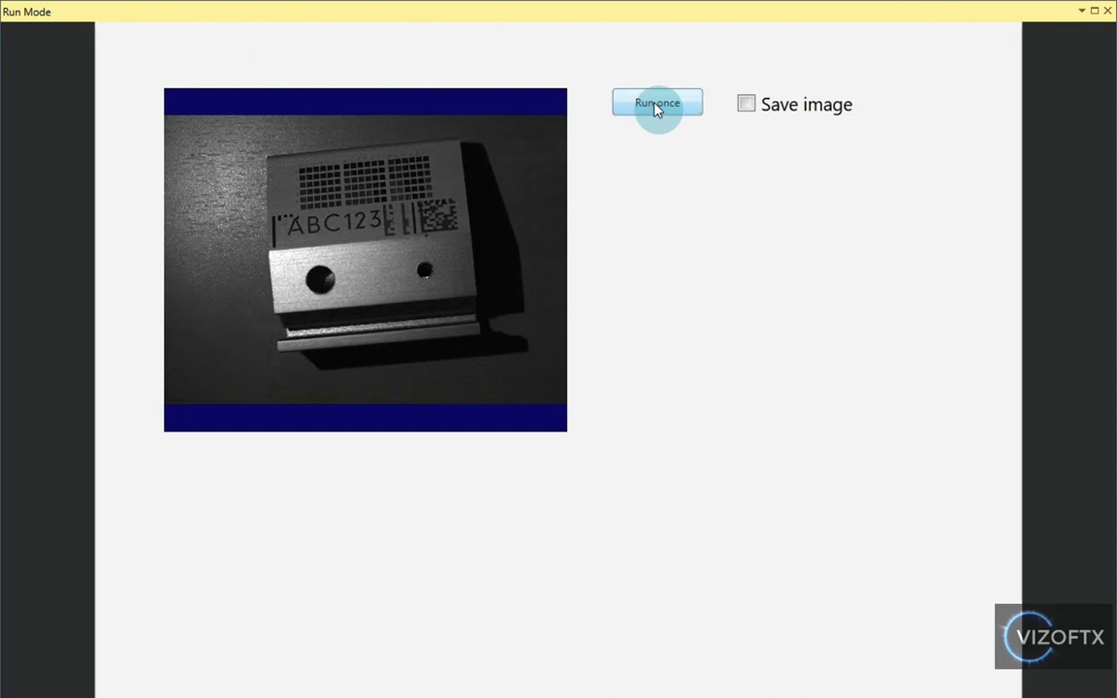
pyautogui.hotkey('alt', 'Tab')
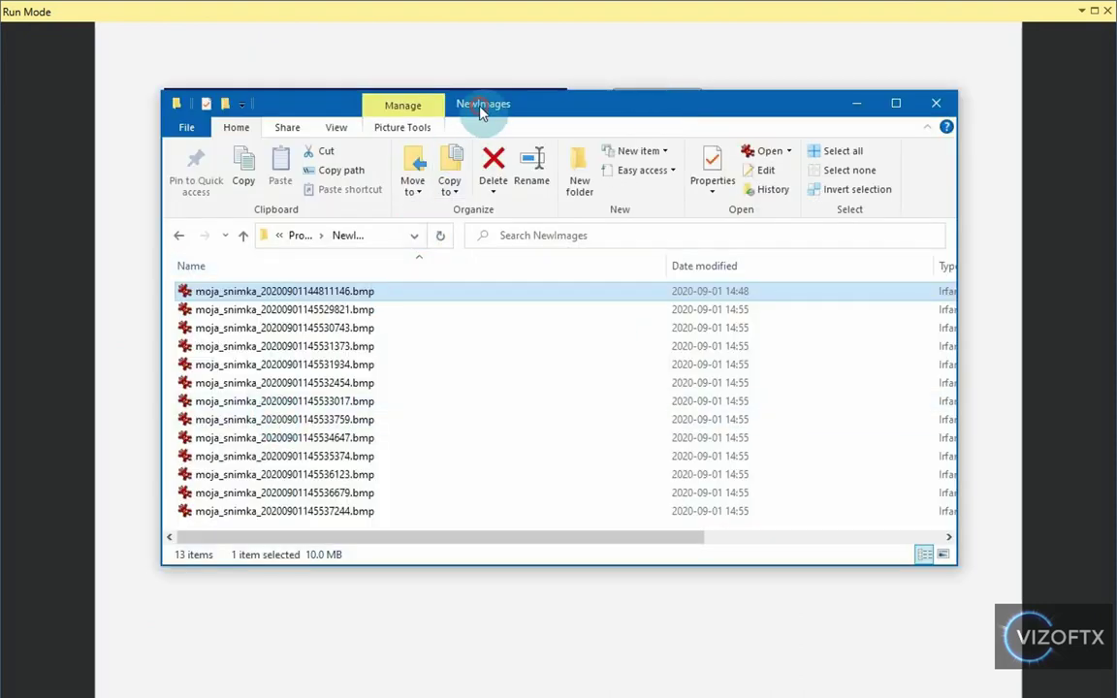
pyautogui.moveTo(496, 109); pyautogui.dragTo(507, 203)
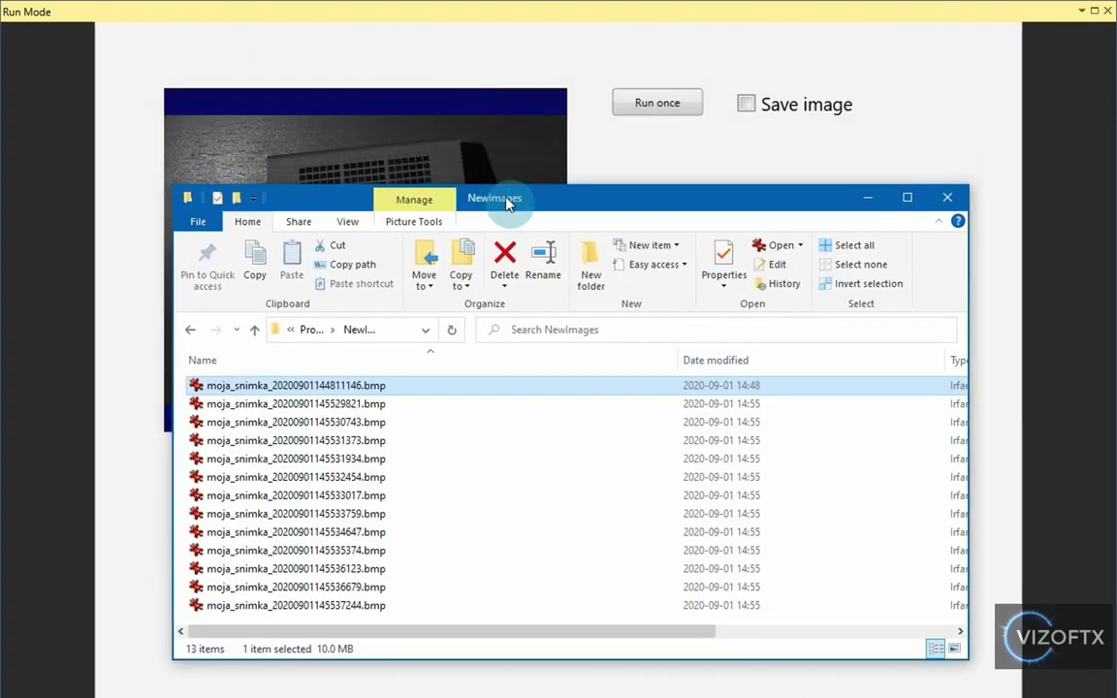
# - Tick Save image and run two captures, confirming new files appear in NewImages
pyautogui.click(747, 106)
pyautogui.hotkey('alt', 'Tab')
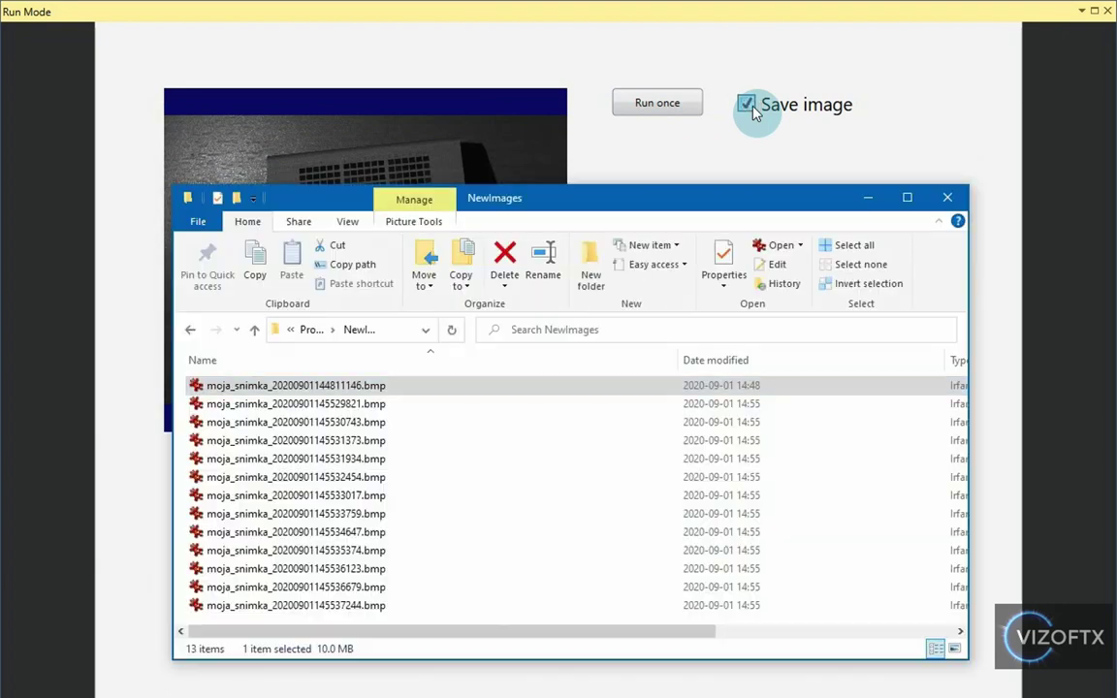
pyautogui.click(687, 118)
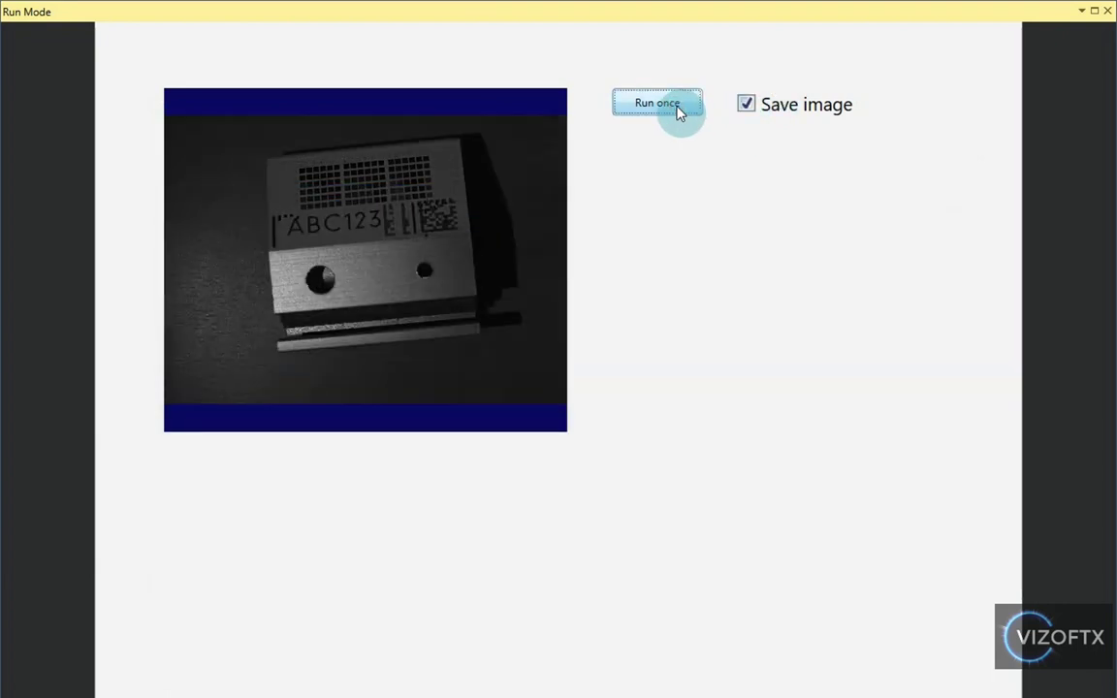
pyautogui.hotkey('alt', 'Tab')
pyautogui.scroll(-1, 232, 611)
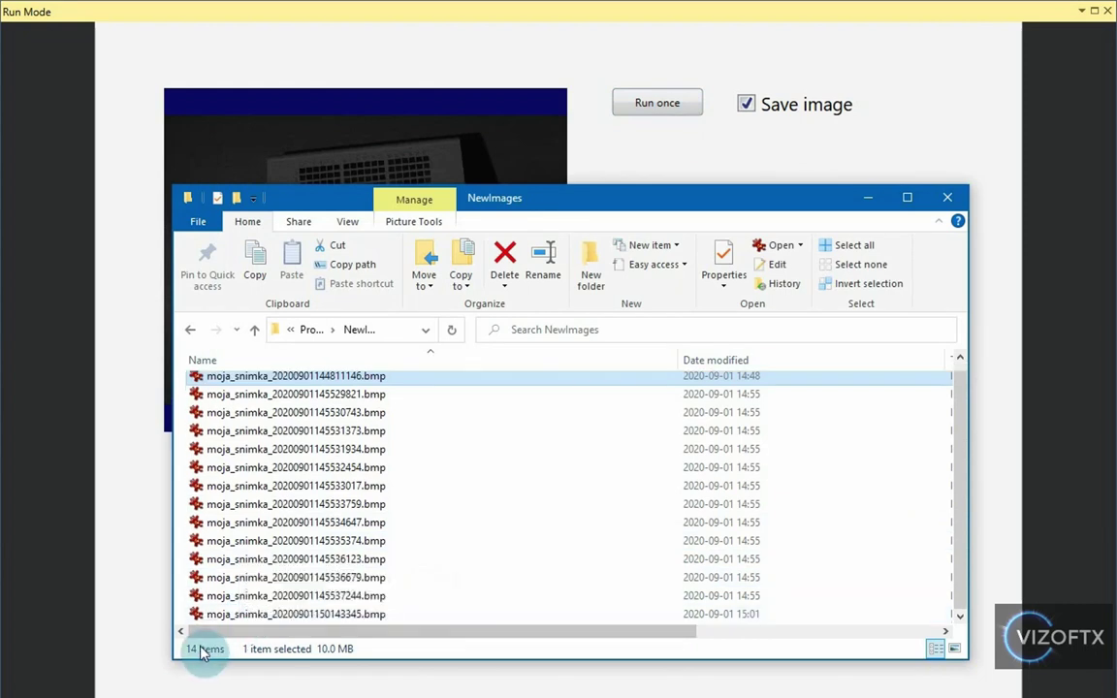
pyautogui.click(636, 108)
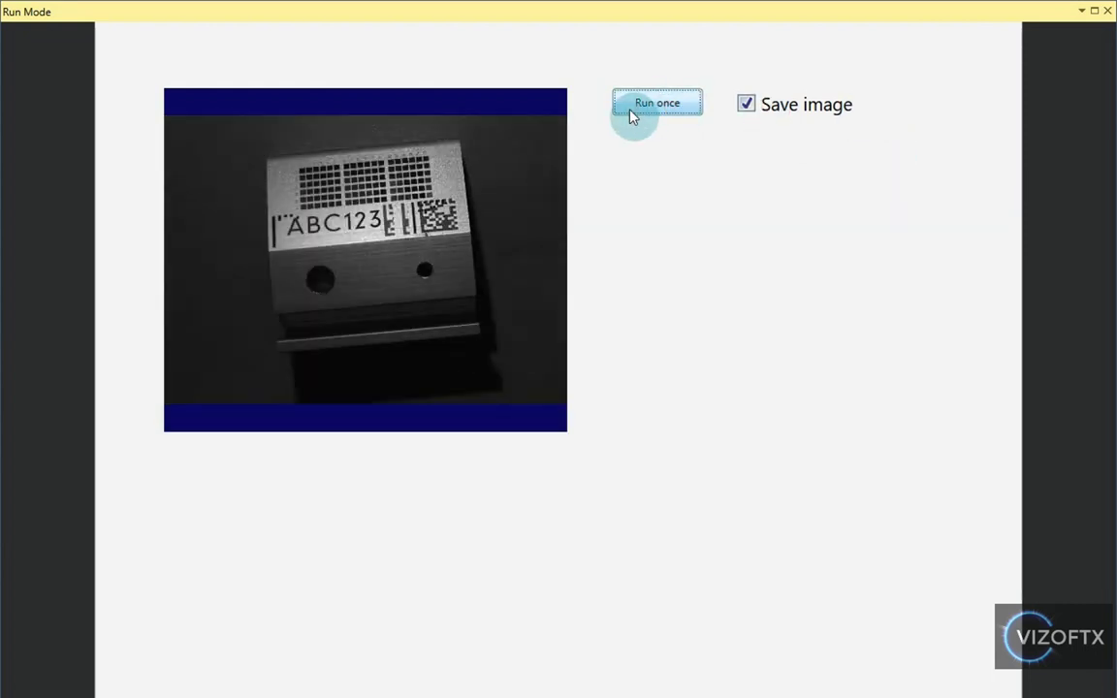
pyautogui.hotkey('alt', 'Tab')
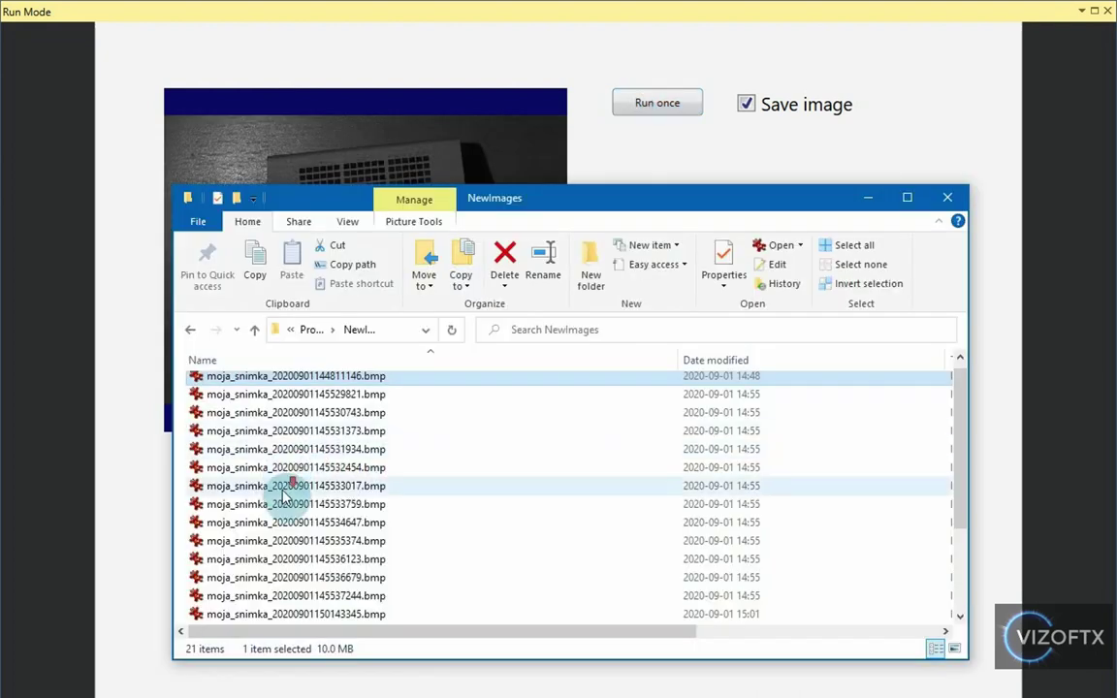
pyautogui.scroll(-3, 291, 543)
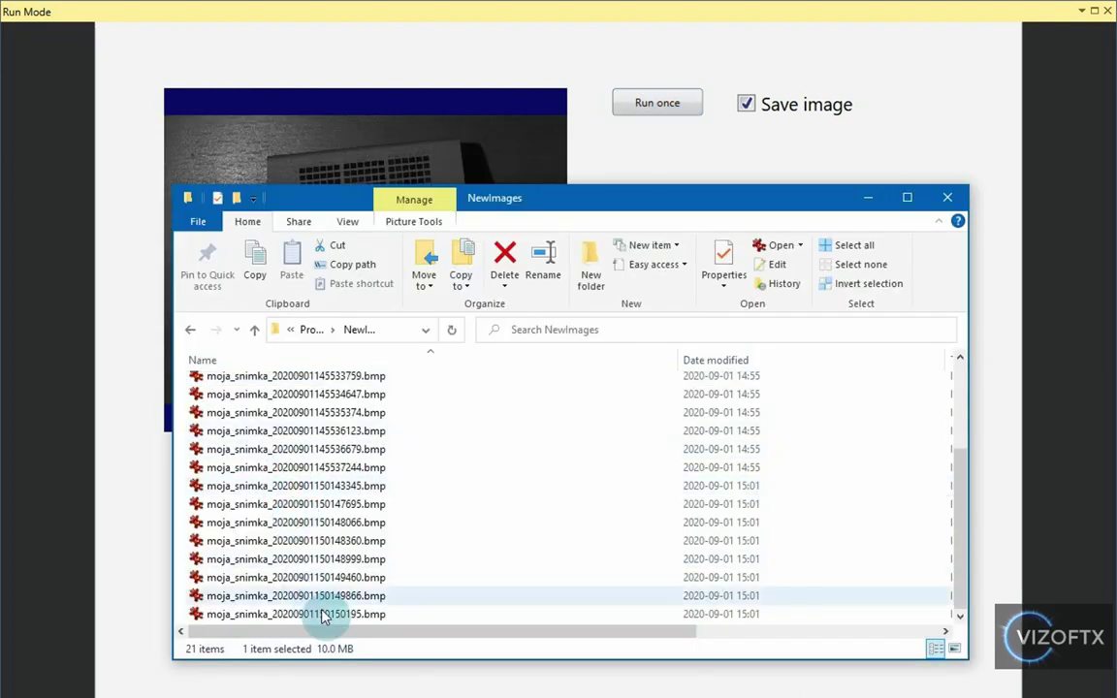
# - Untick Save image and capture once more, confirming NewImages gains no file
pyautogui.click(756, 109)
pyautogui.click(653, 105)
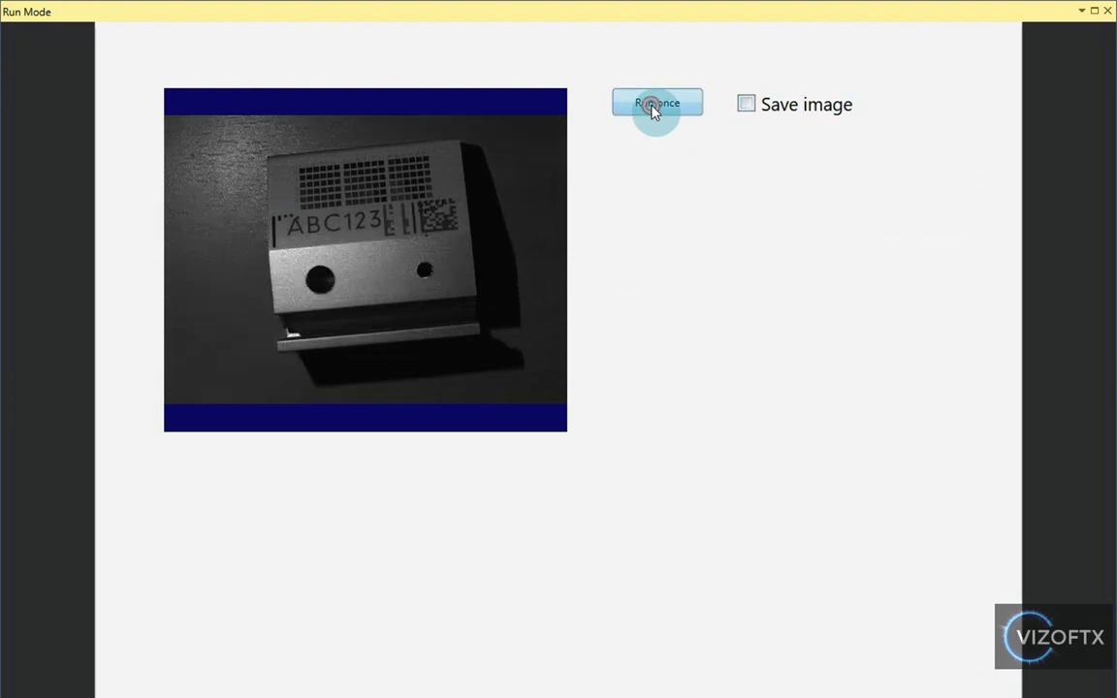
pyautogui.click(653, 107)
pyautogui.hotkey('alt', 'Tab')
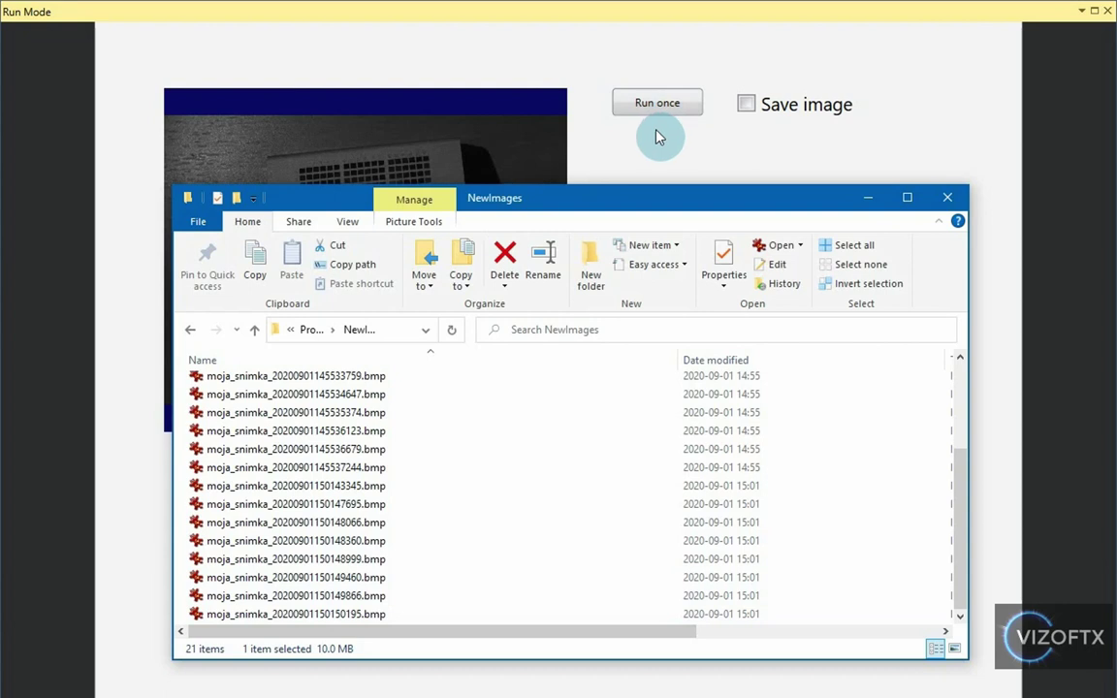
# - Close the NewImages File Explorer window
pyautogui.click(660, 141)
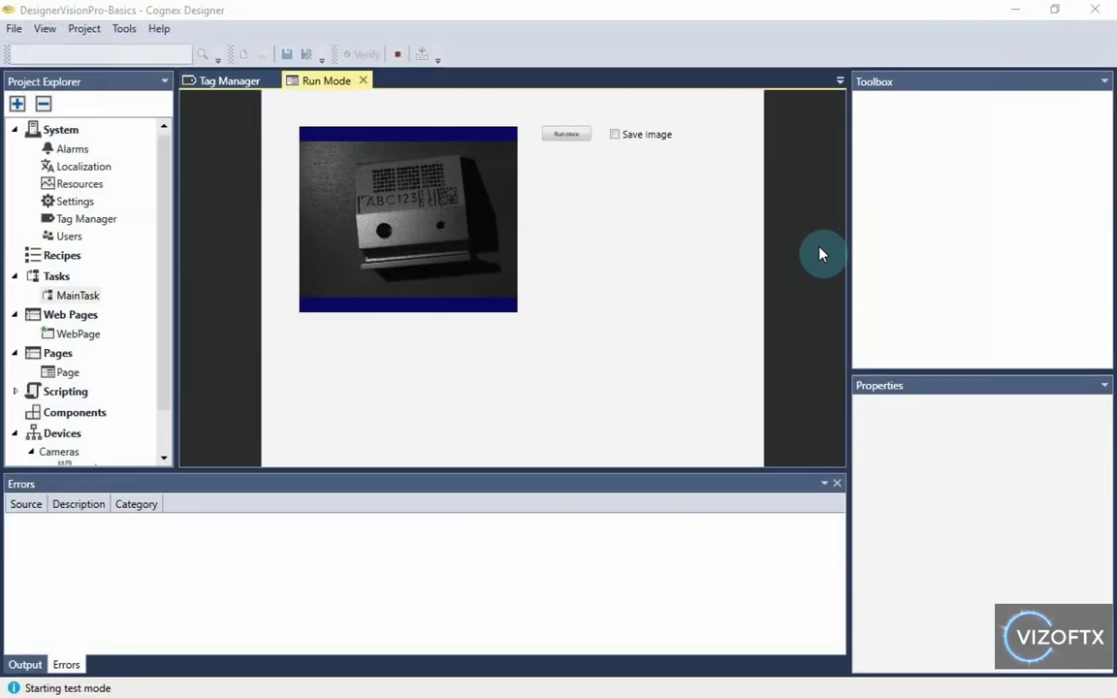
# - Stop test mode and mark Settings.SaveImageFromCam Persistent in Tag Manager, default still False
pyautogui.click(400, 58)
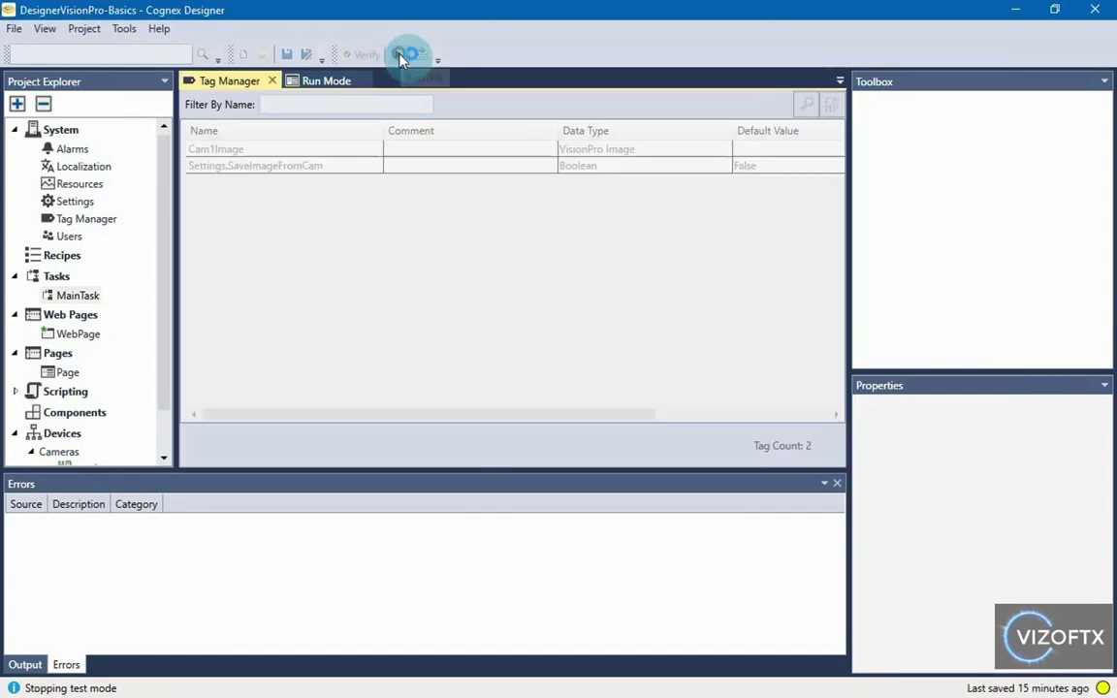
pyautogui.doubleClick(85, 219)
pyautogui.moveTo(406, 395); pyautogui.dragTo(254, 390)
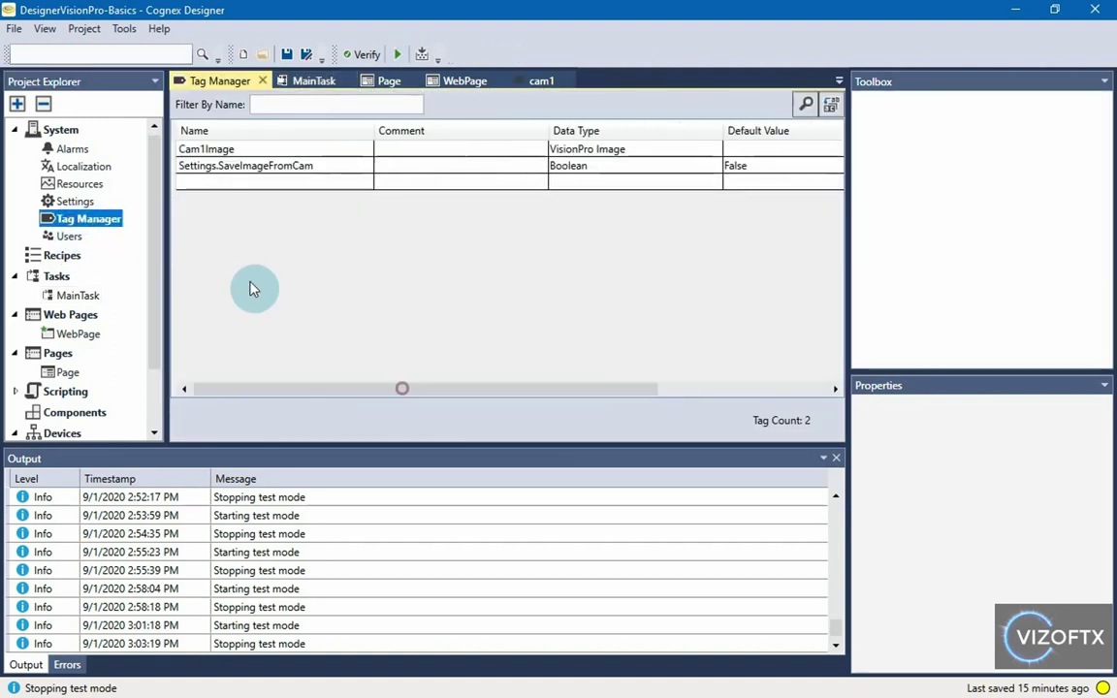
pyautogui.doubleClick(318, 169)
pyautogui.press('Return')
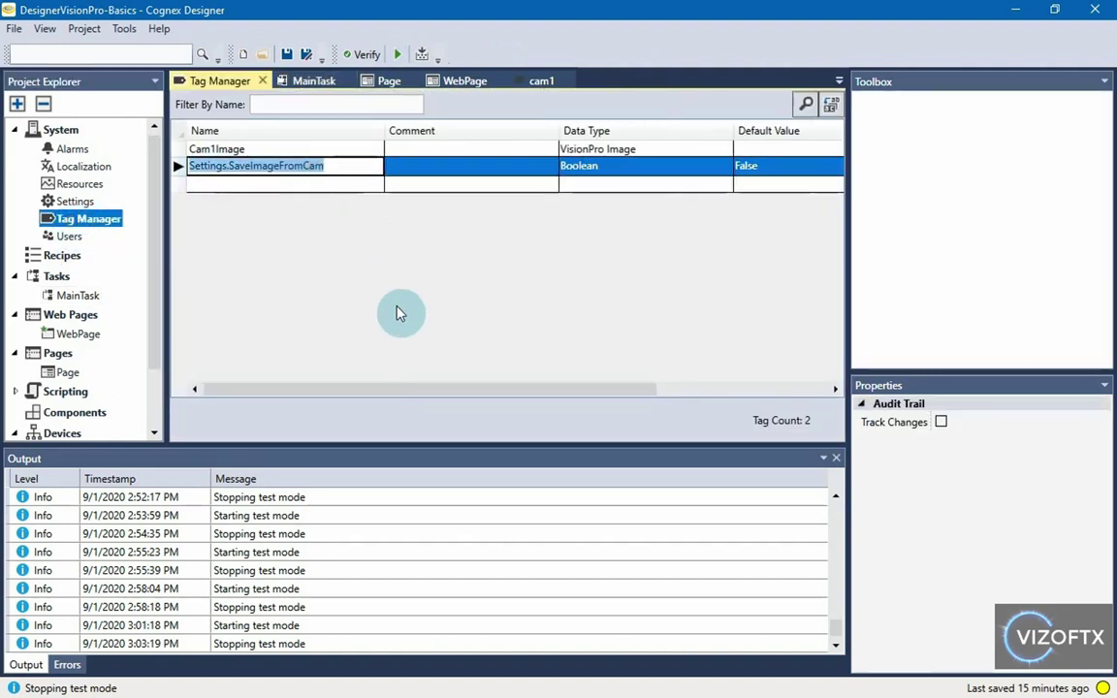
pyautogui.moveTo(351, 390); pyautogui.dragTo(531, 405)
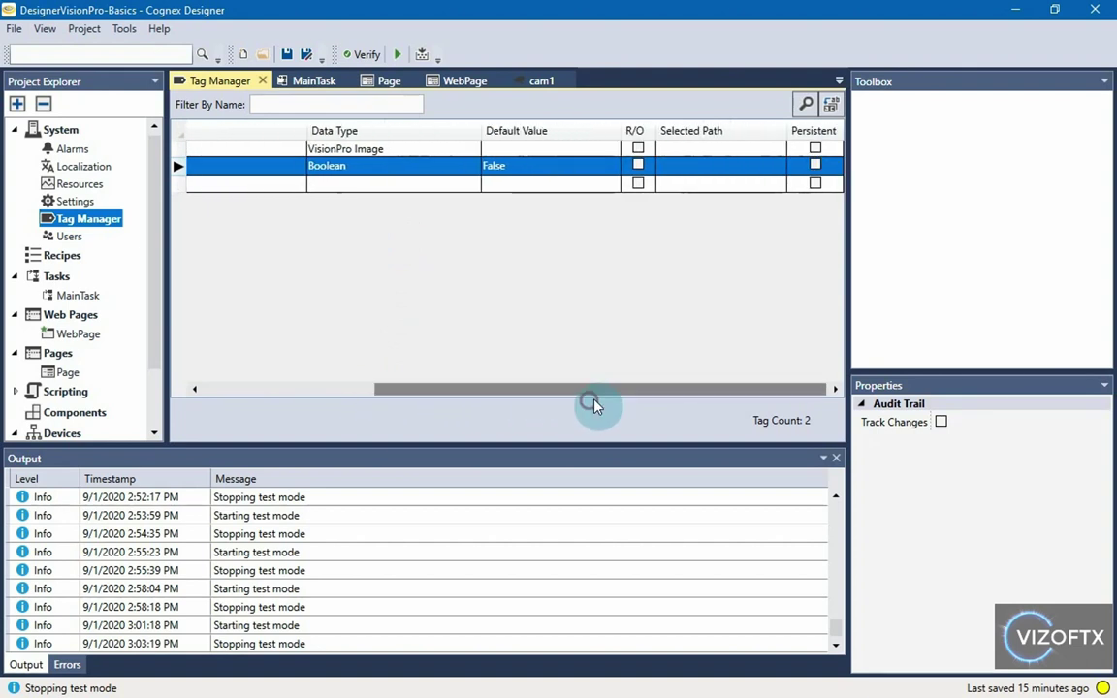
pyautogui.click(815, 166)
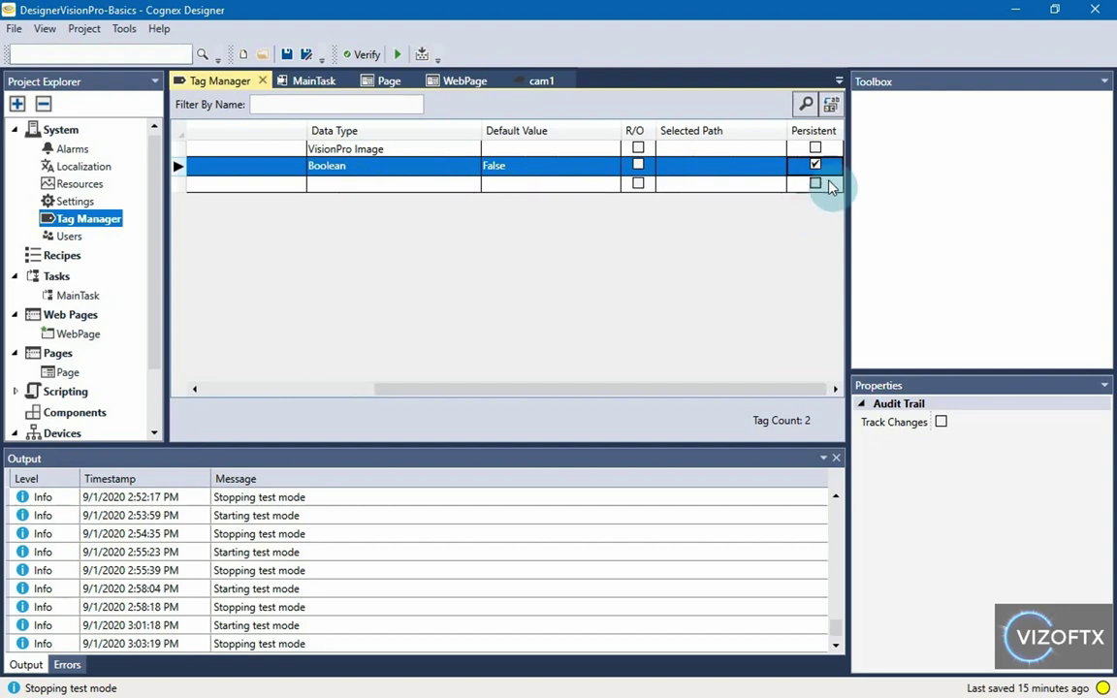
pyautogui.click(494, 168)
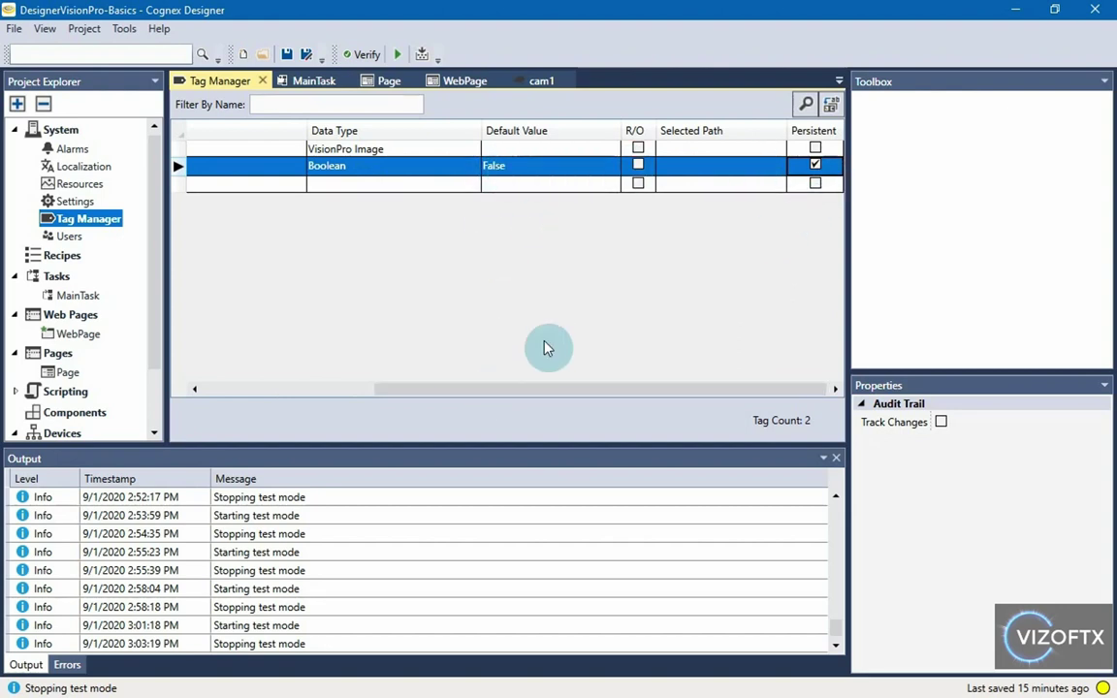
pyautogui.click(503, 174)
pyautogui.moveTo(493, 391); pyautogui.dragTo(281, 388)
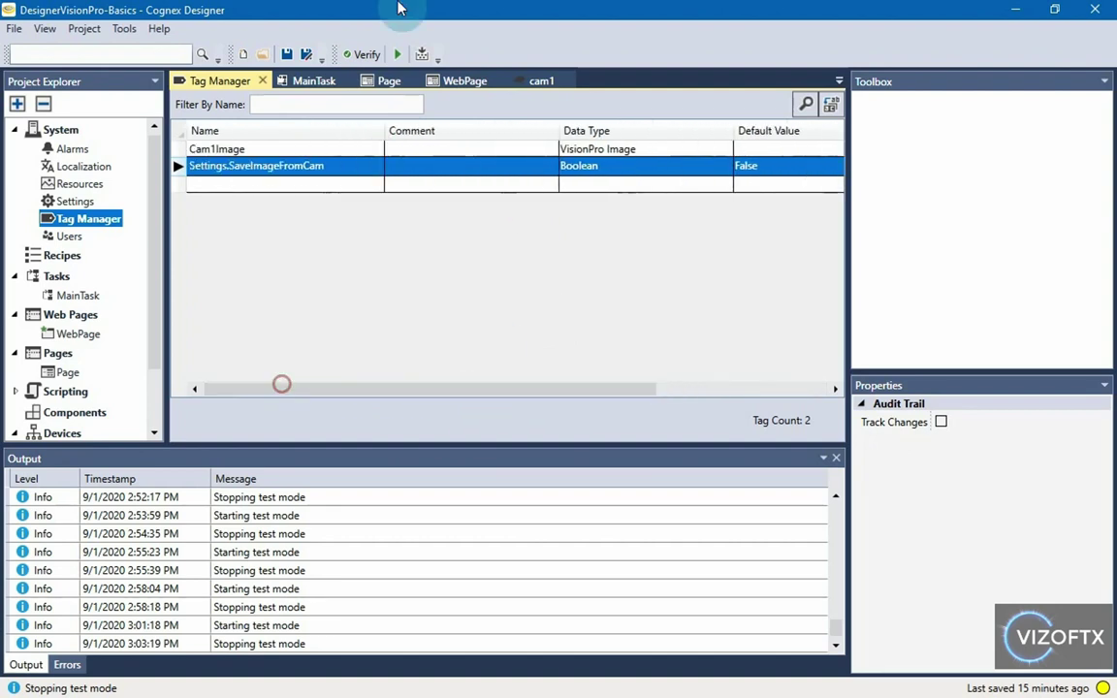
# - Run the project, untick the remembered Save image checkbox, and stop test mode
pyautogui.click(398, 57)
pyautogui.click(616, 137)
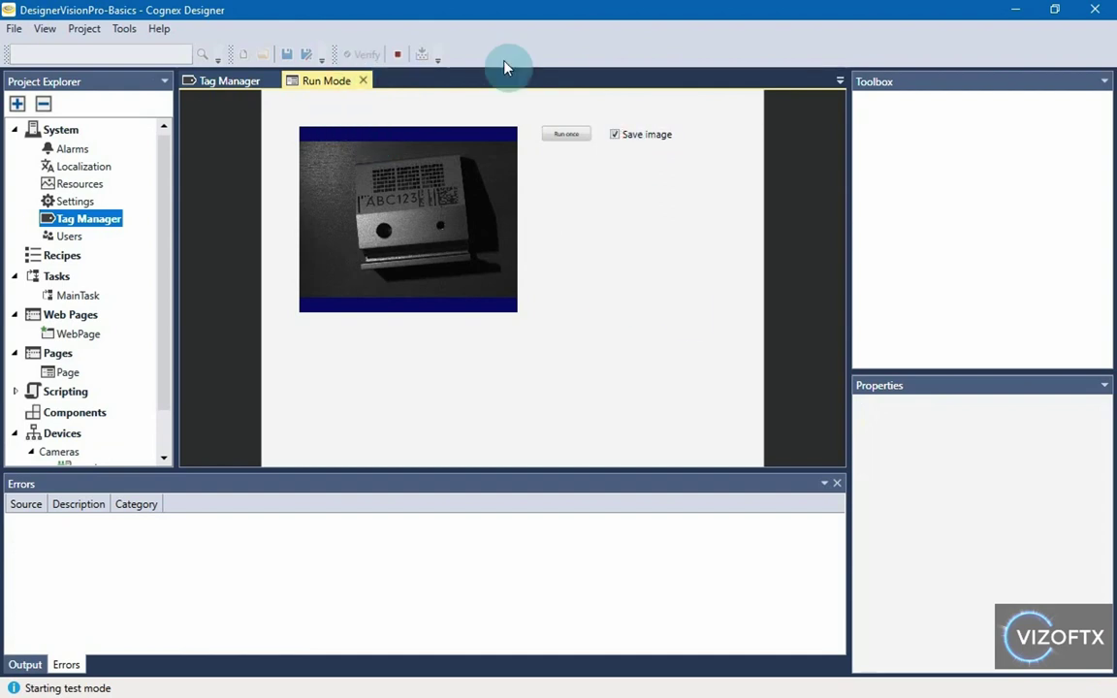
pyautogui.click(615, 137)
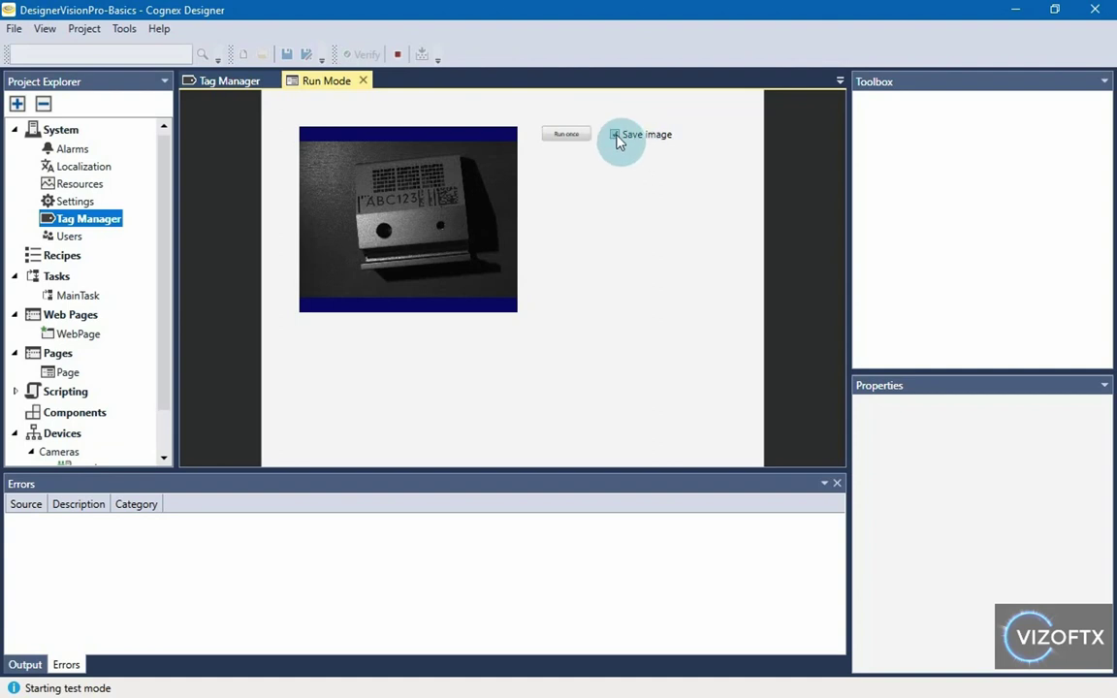
pyautogui.click(397, 54)
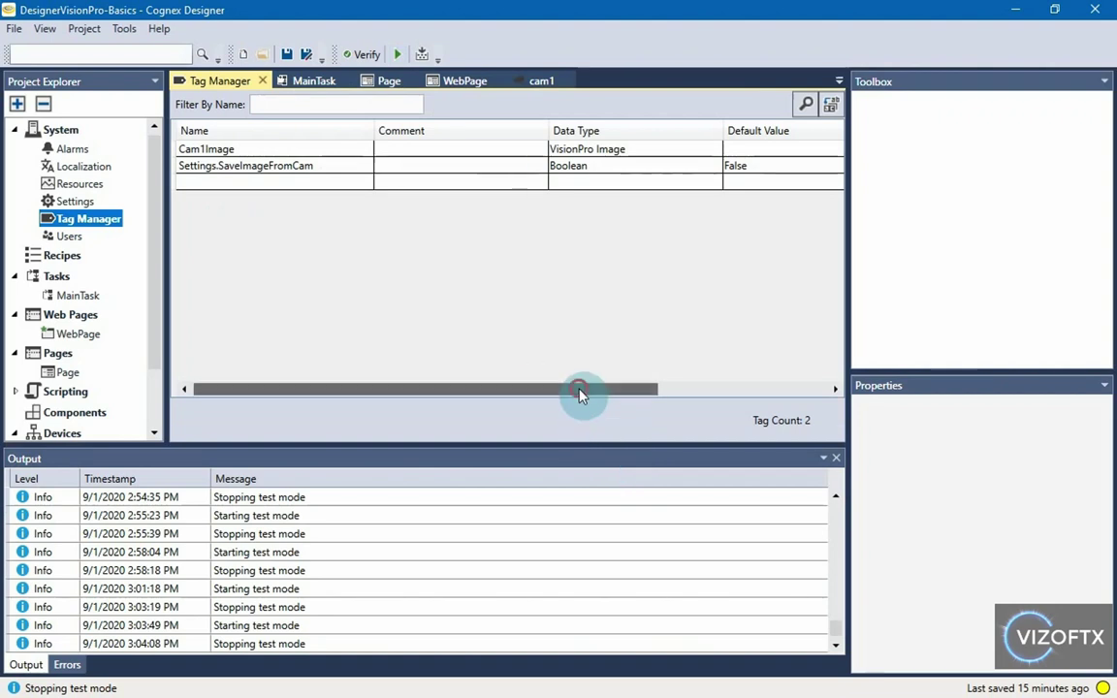